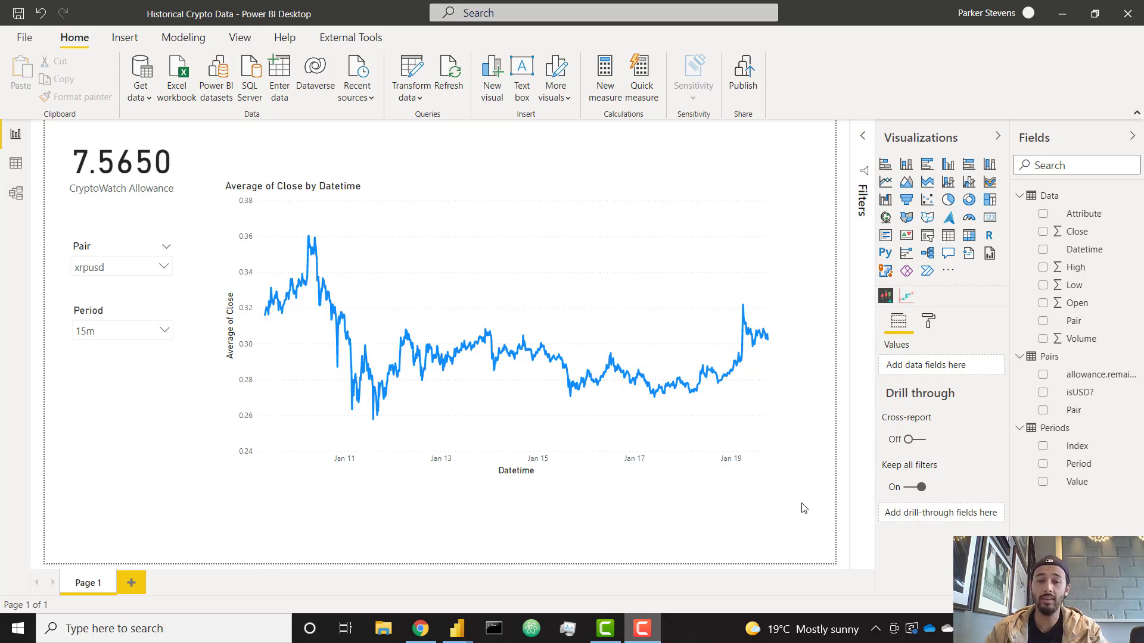
Set the Pair slicer to btcusd and browse the other available trading pairs, keeping btcusd selected
left_click(123, 273)
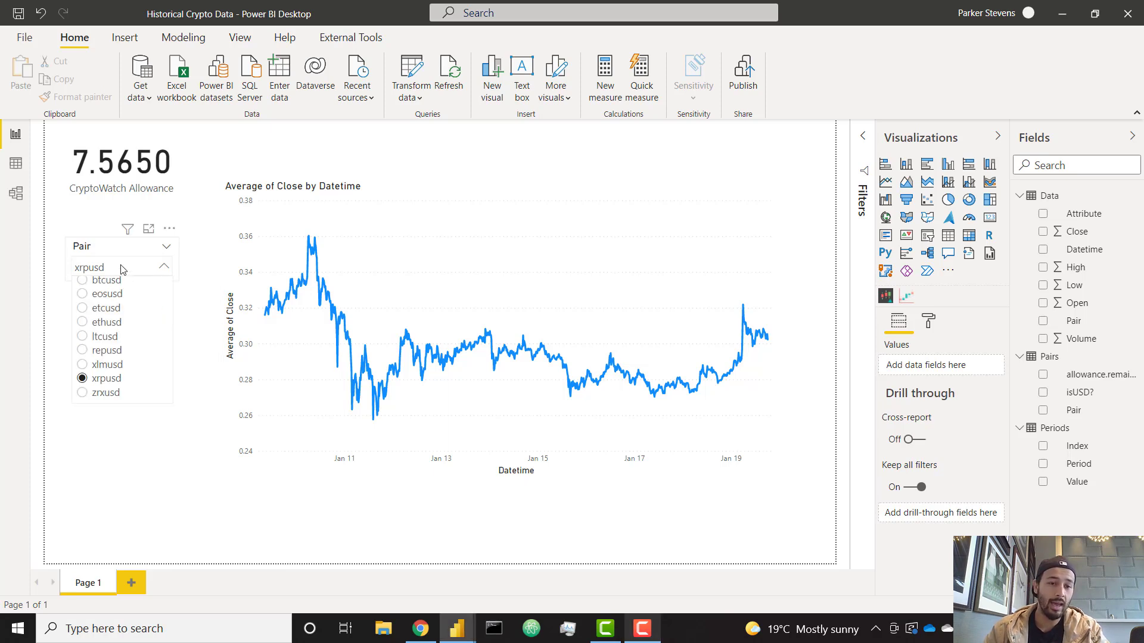
scroll(152, 365, "up", 2)
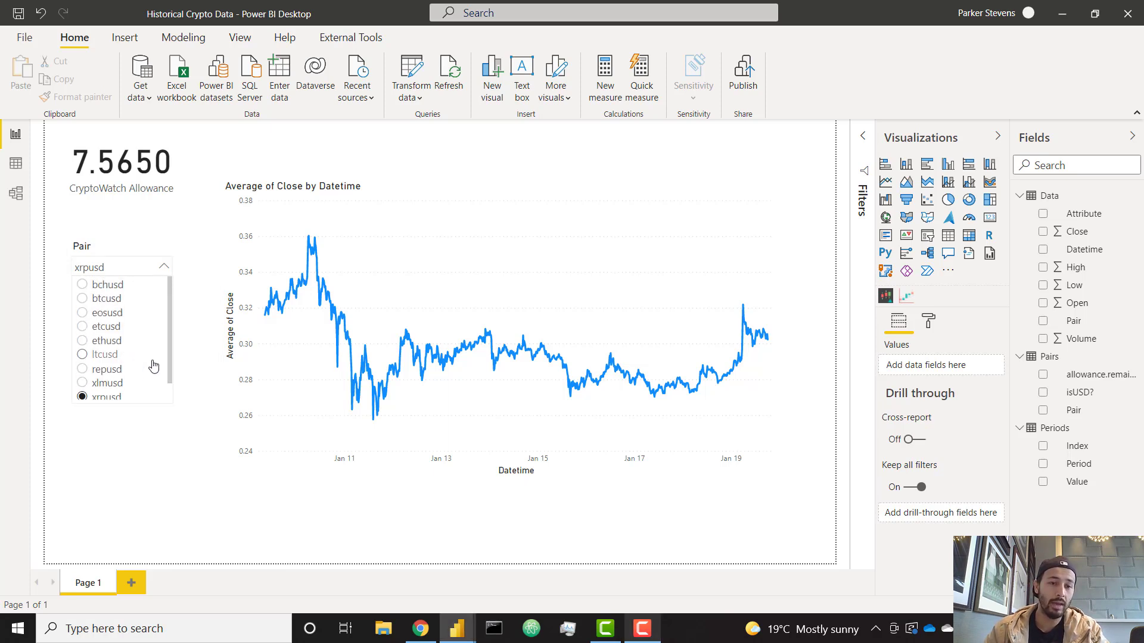
left_click(107, 300)
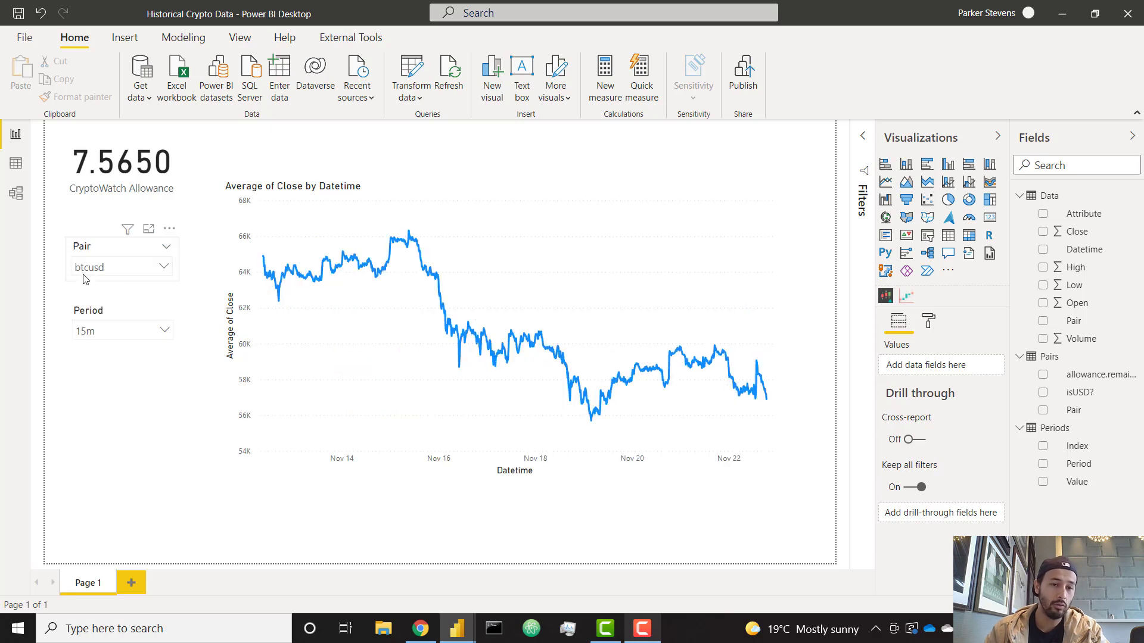
left_click(127, 271)
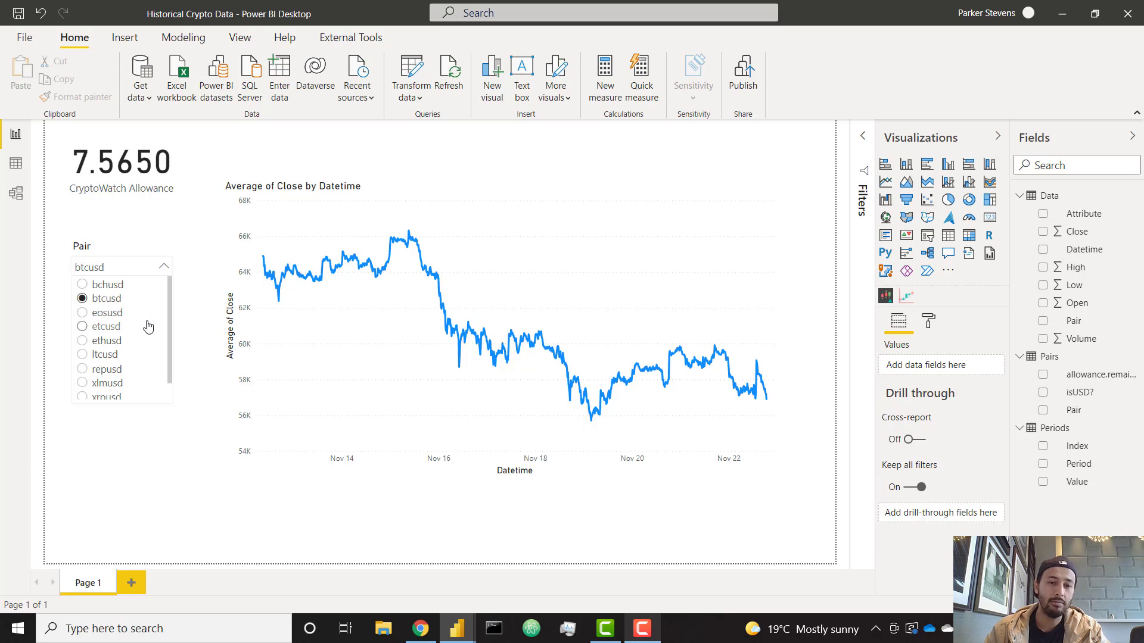
scroll(142, 338, "down", 1)
scroll(123, 332, "up", 1)
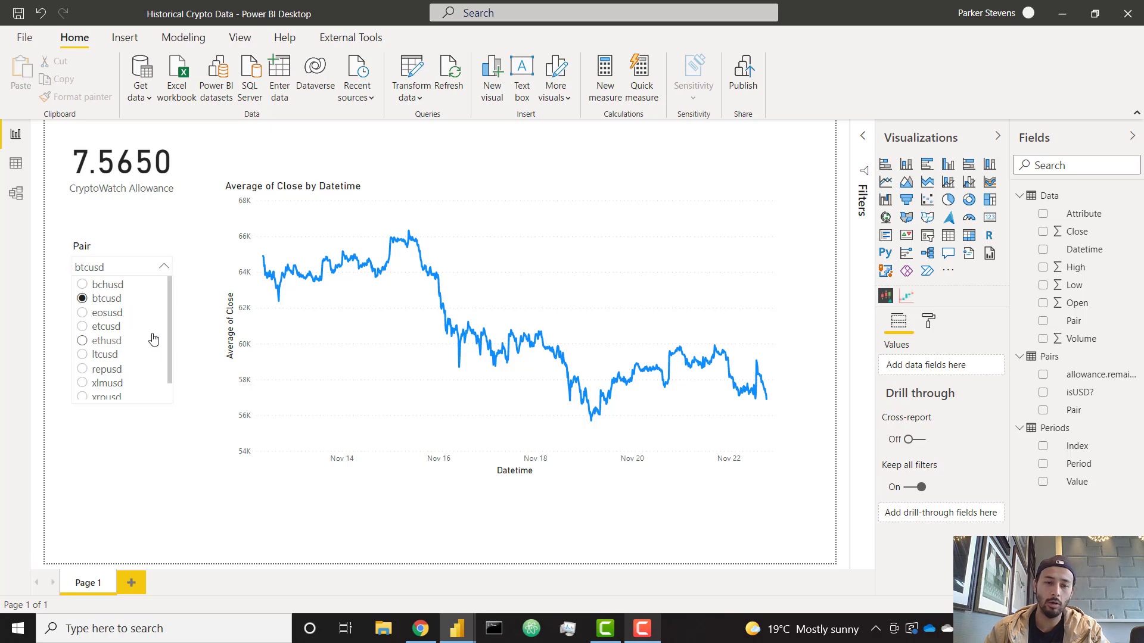
scroll(149, 341, "down", 1)
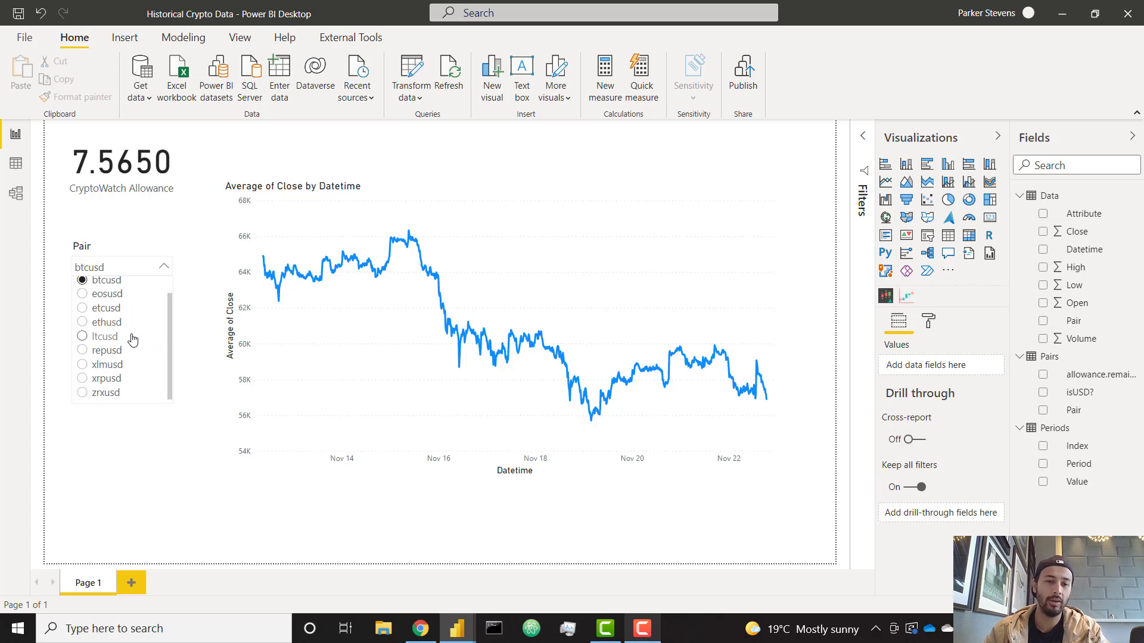
left_click(129, 281)
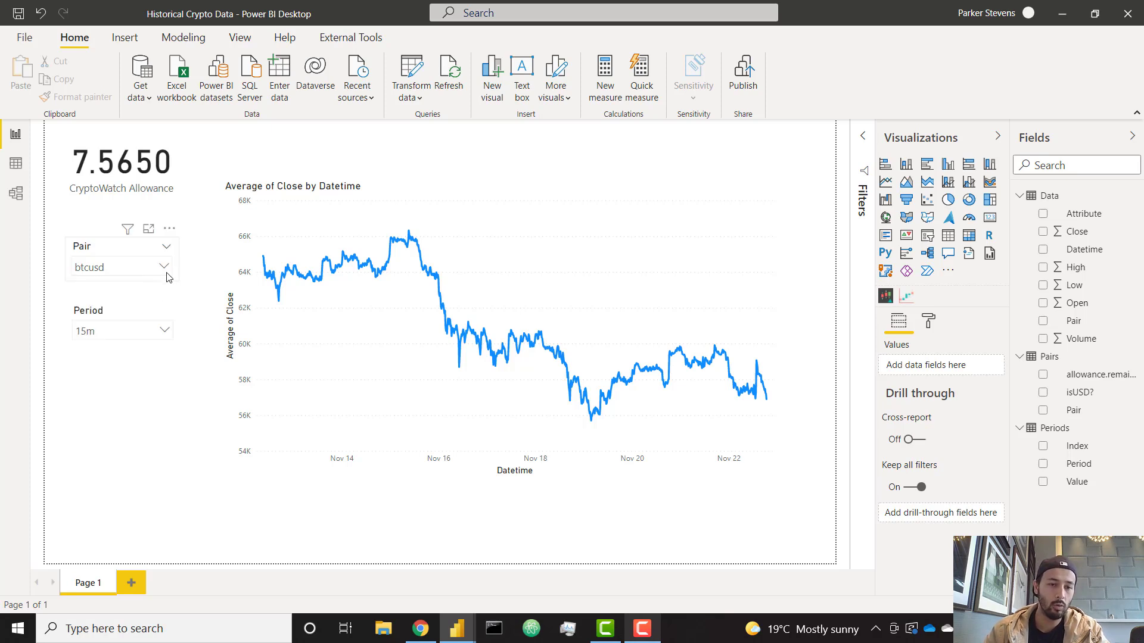
Set the Period slicer to 1d
left_click(138, 334)
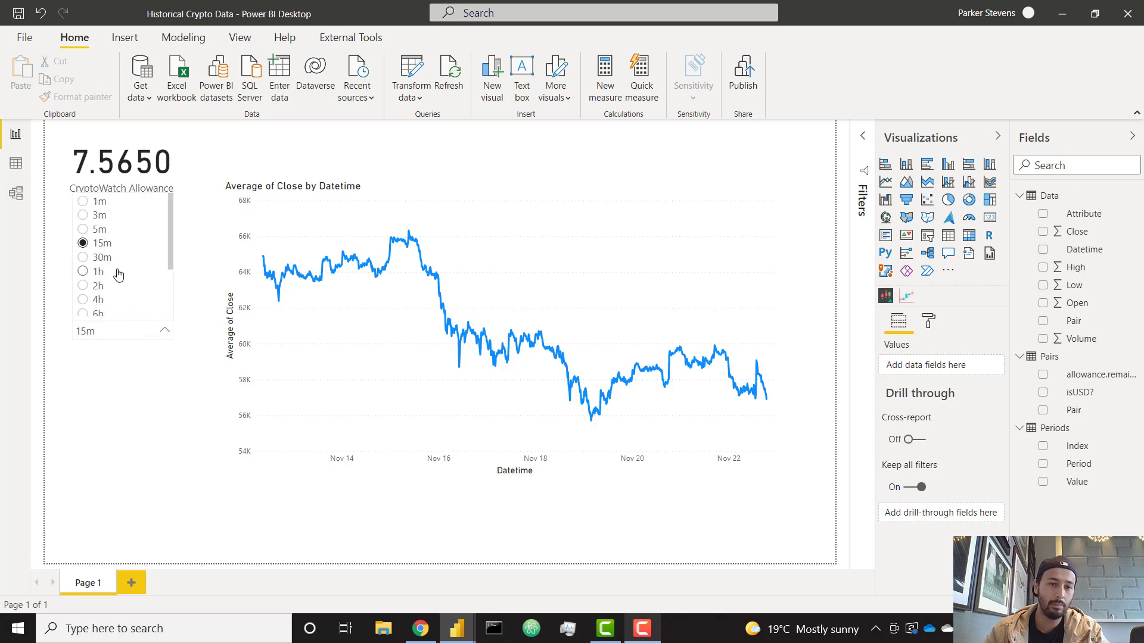
scroll(127, 283, "down", 3)
left_click(110, 271)
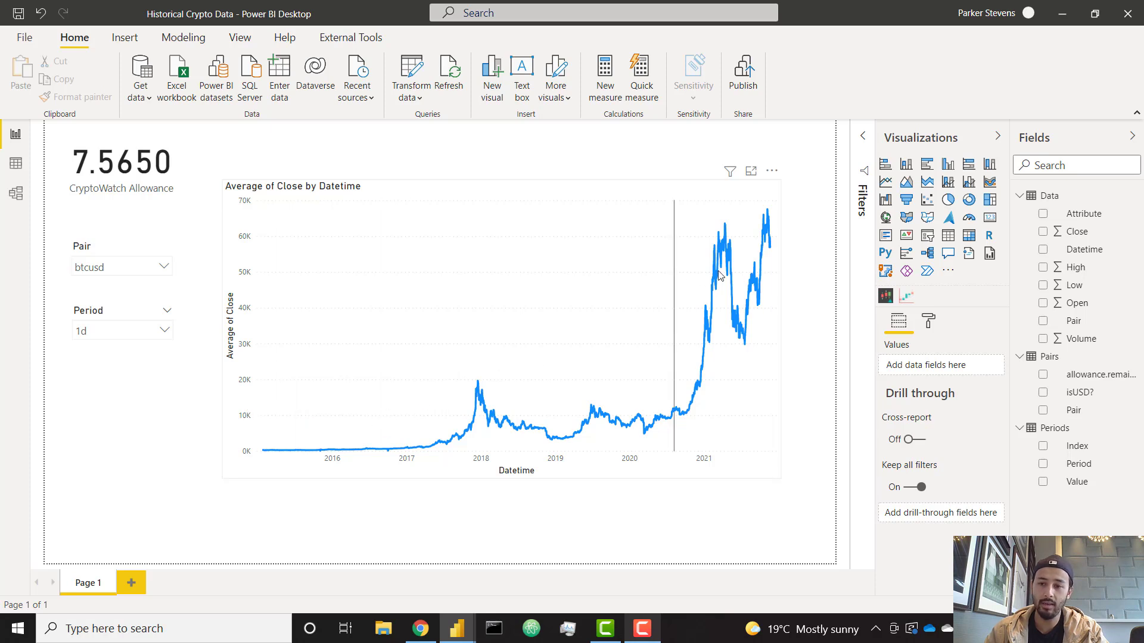
Set the Period slicer to 1h and select the Average of Close by Datetime line chart
left_click(161, 332)
scroll(113, 223, "up", 2)
left_click(104, 273)
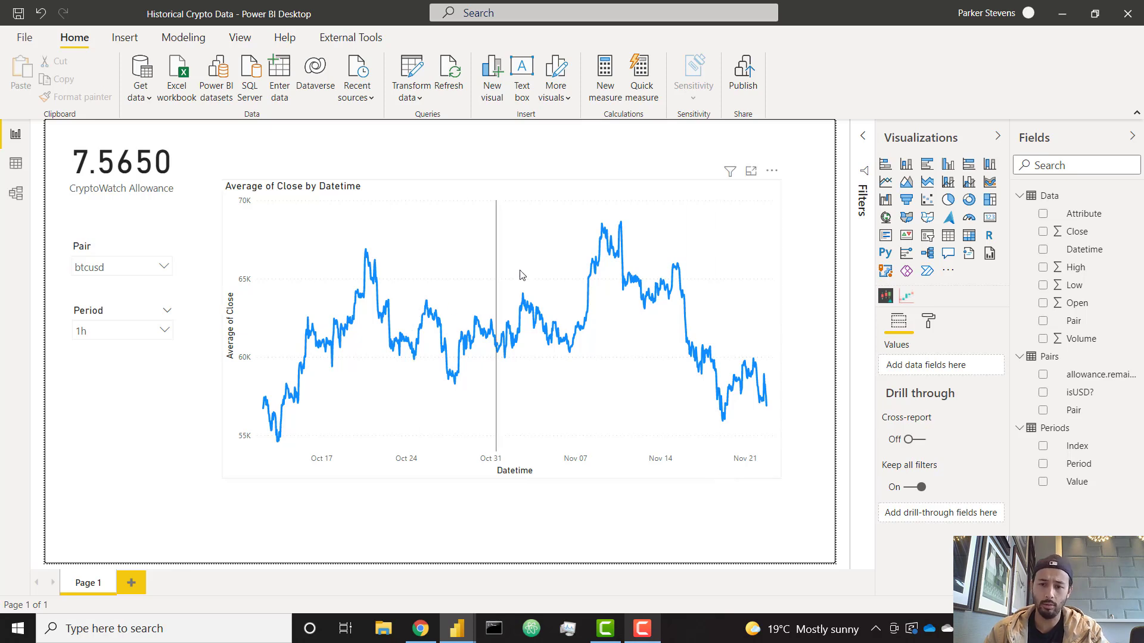
left_click(742, 194)
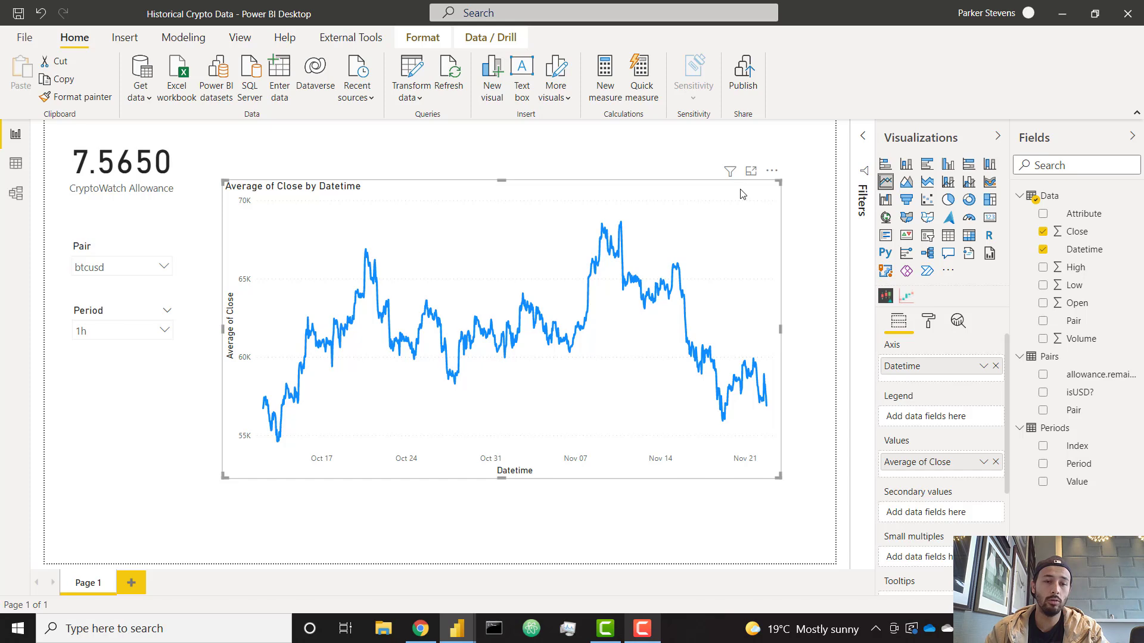
mouse_move(567, 233)
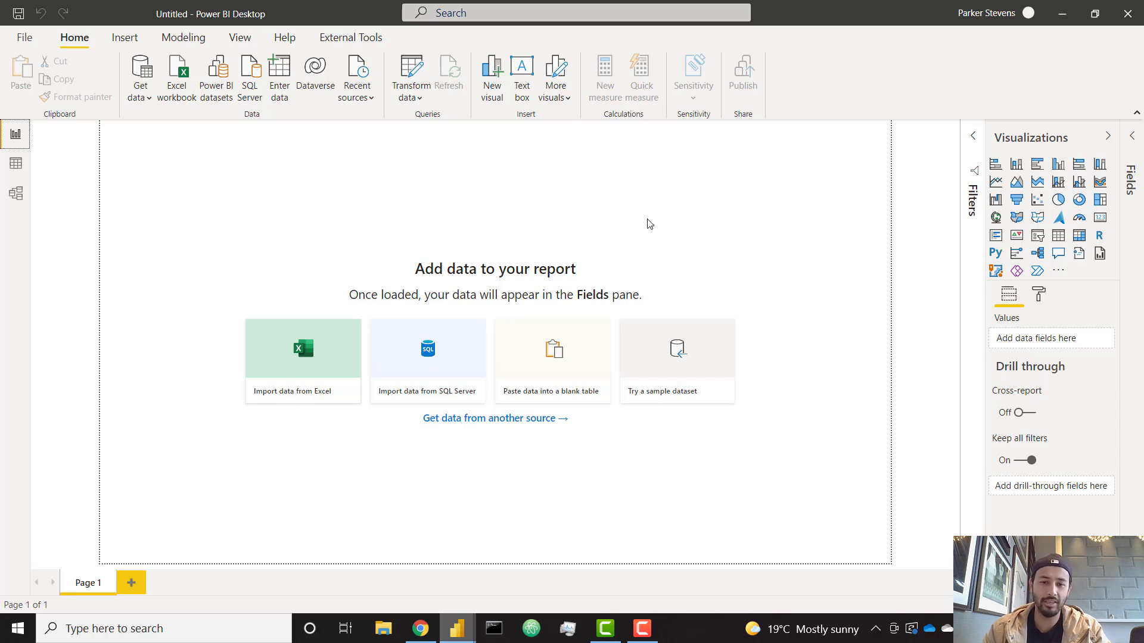
Switch to Chrome and highlight the Market OHLC endpoint URL in the OHLC Candlesticks documentation
left_click(420, 632)
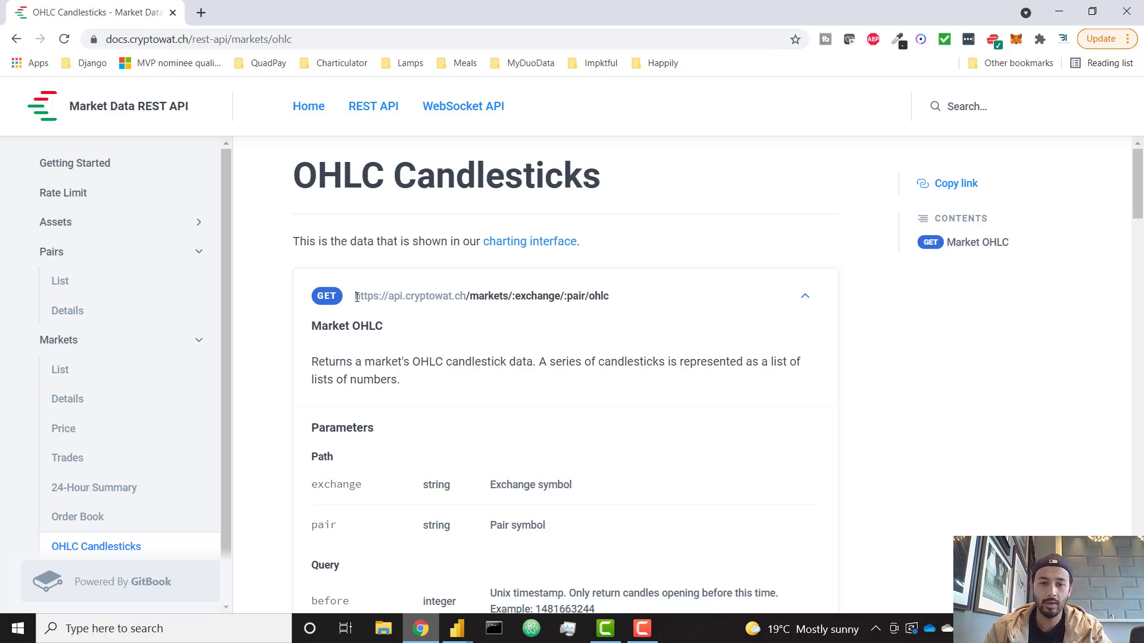
left_click_drag(355, 297, 610, 297)
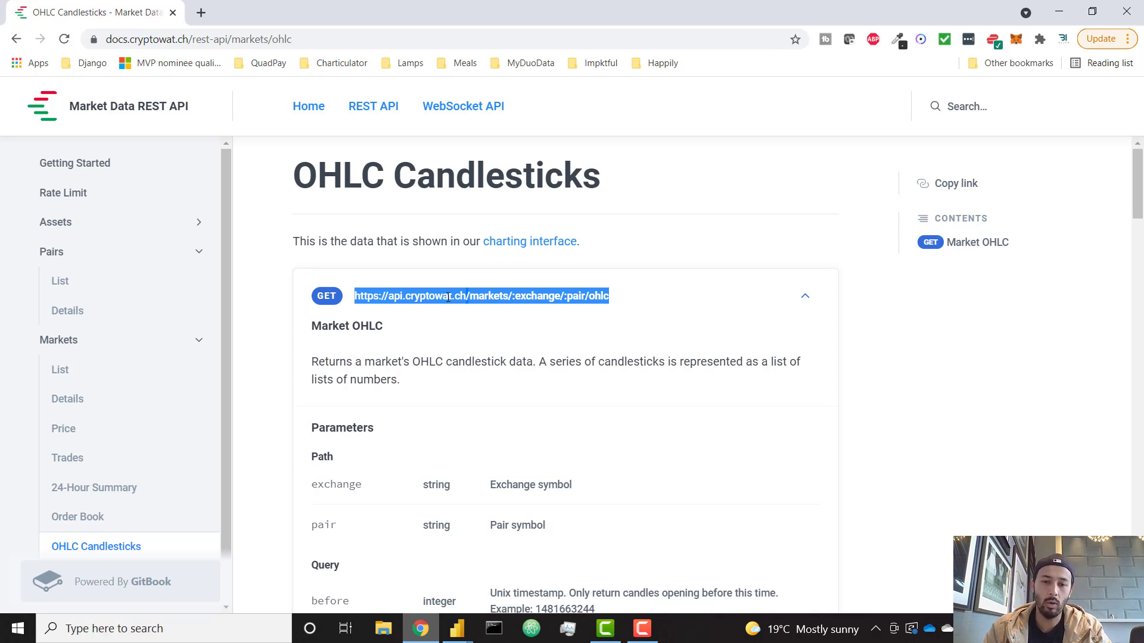
Load api.cryptowat.ch/markets/coinbase-pro/btcusd/ohlc in a new browser tab, following the documented exchange and pair path
left_click(201, 13)
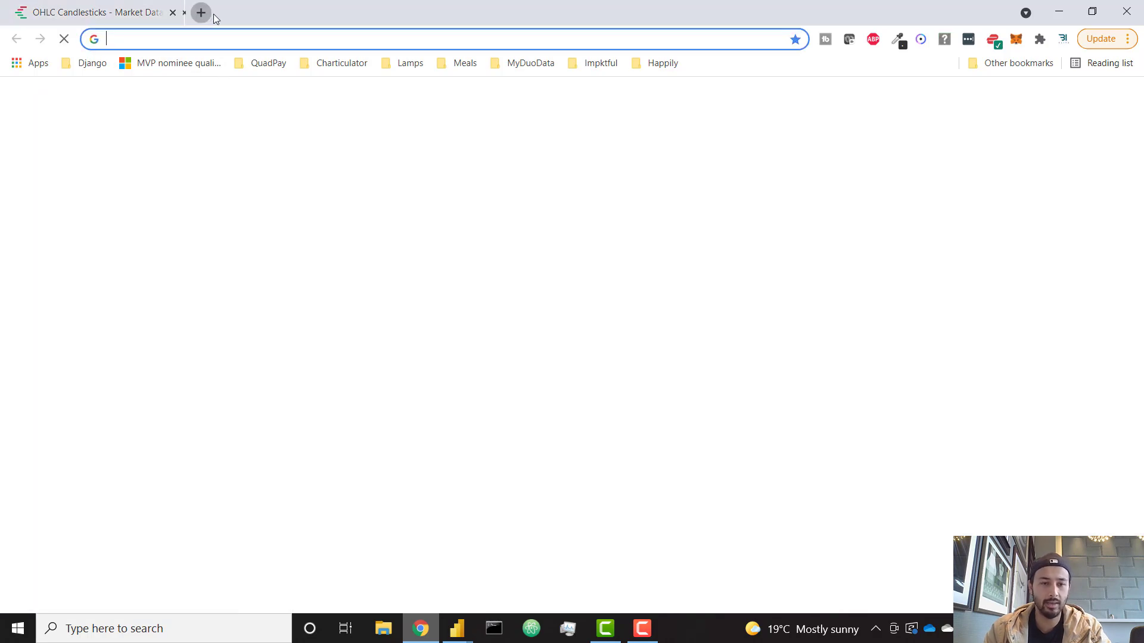
left_click(227, 40)
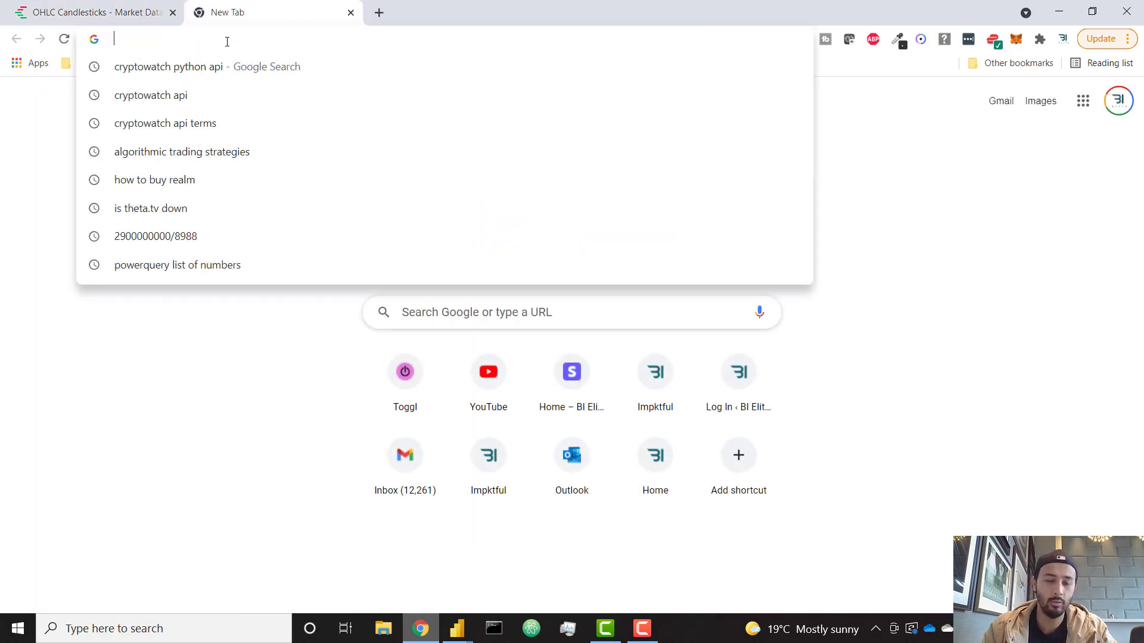
type("api")
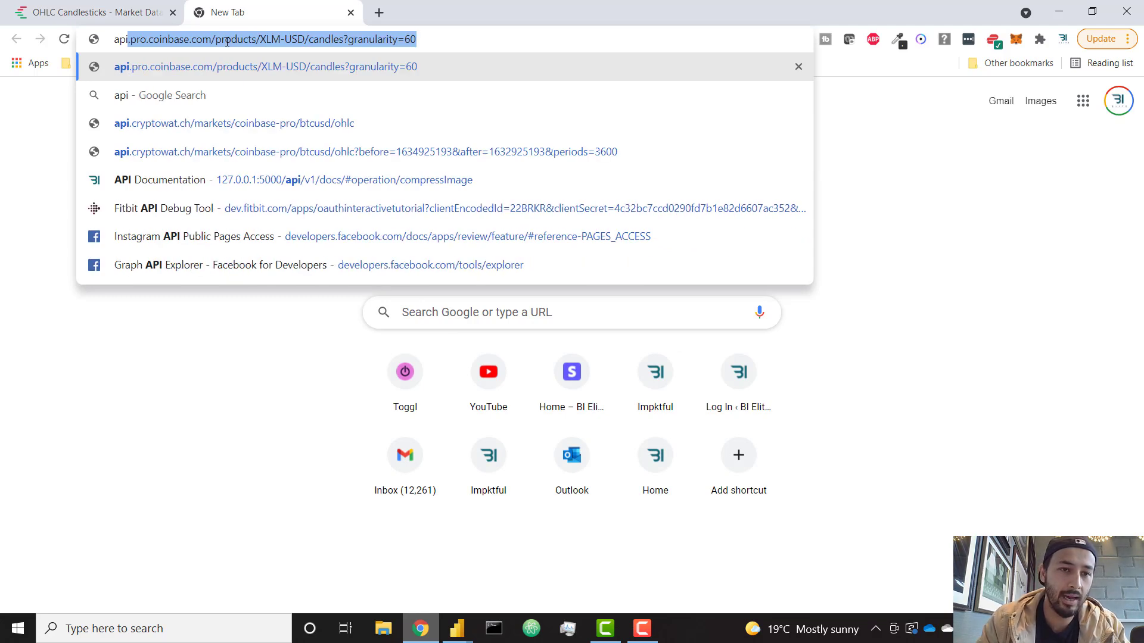
key("BackSpace")
type(".c")
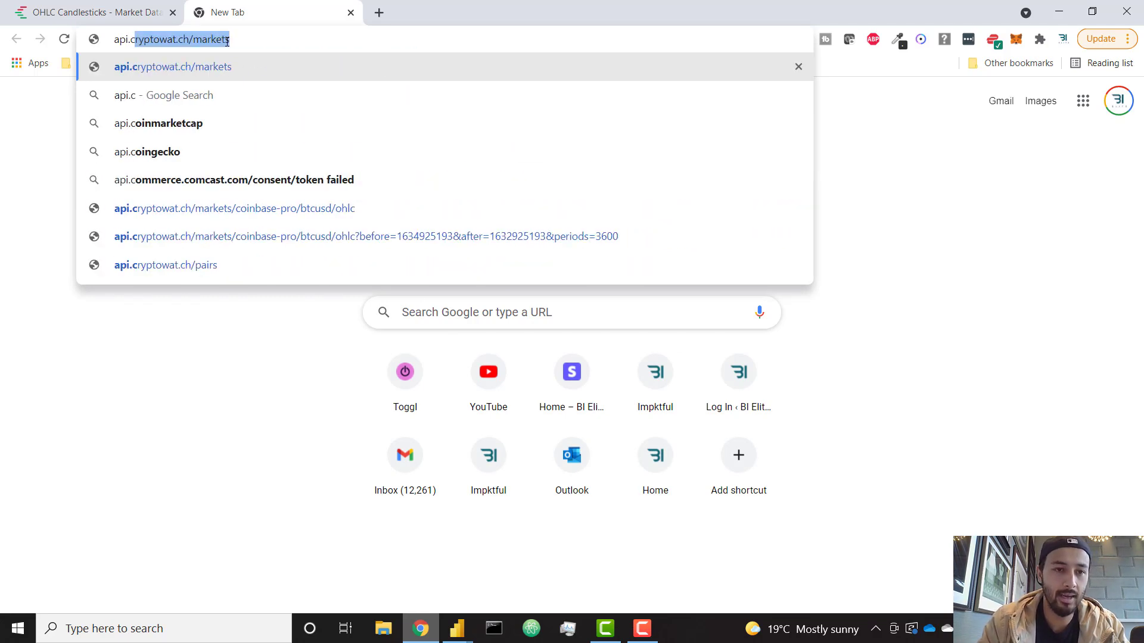
key("Right")
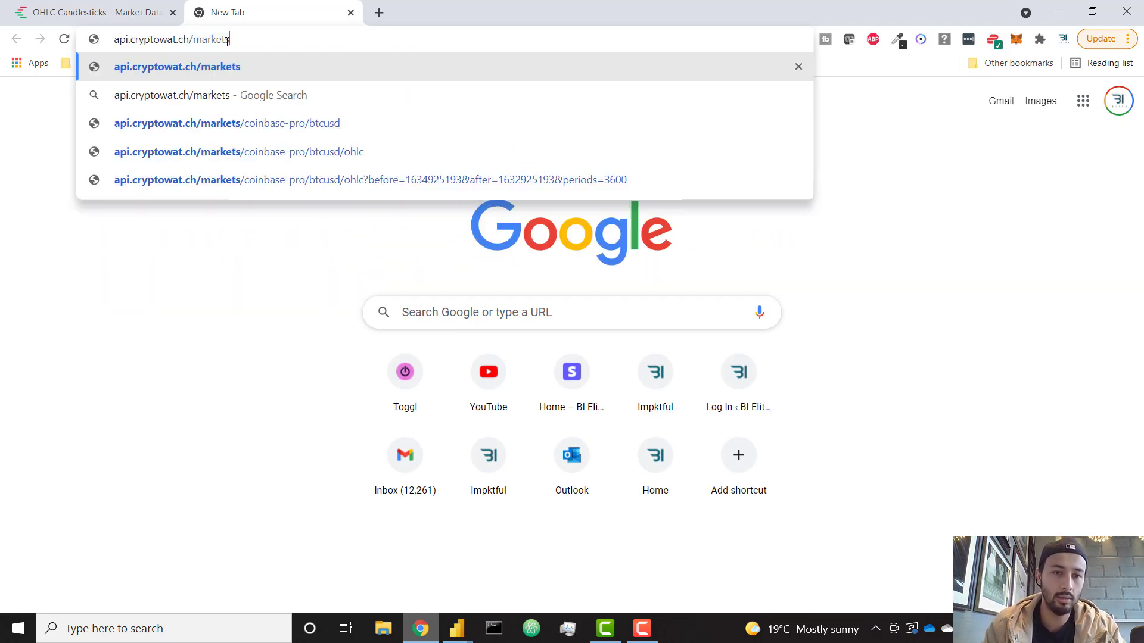
type("/")
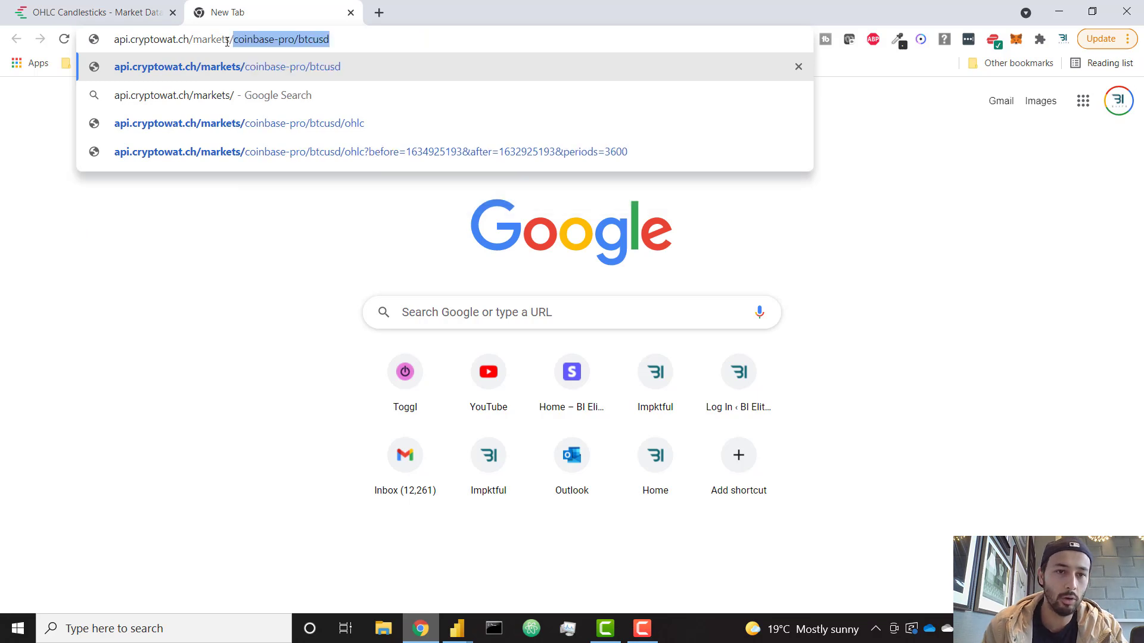
left_click(130, 13)
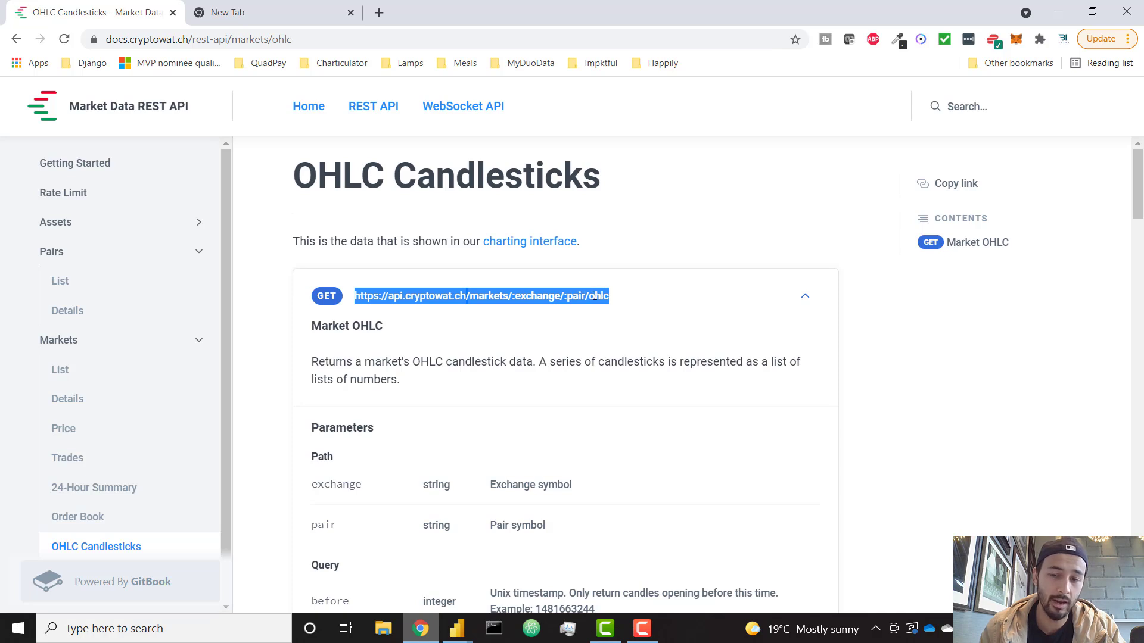
left_click(245, 22)
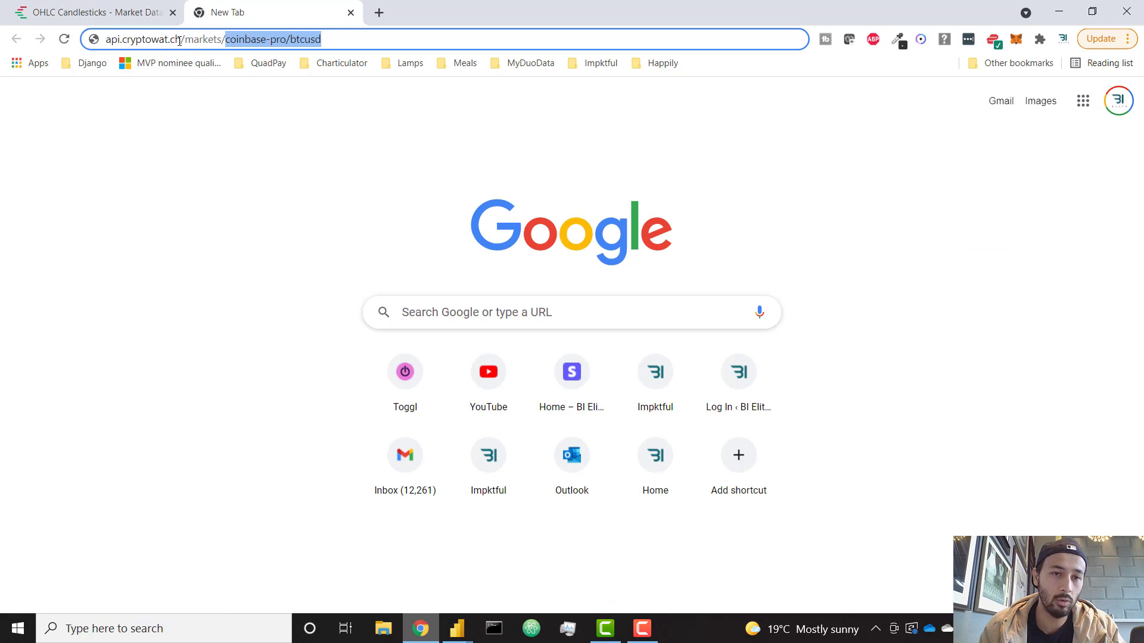
left_click(259, 39)
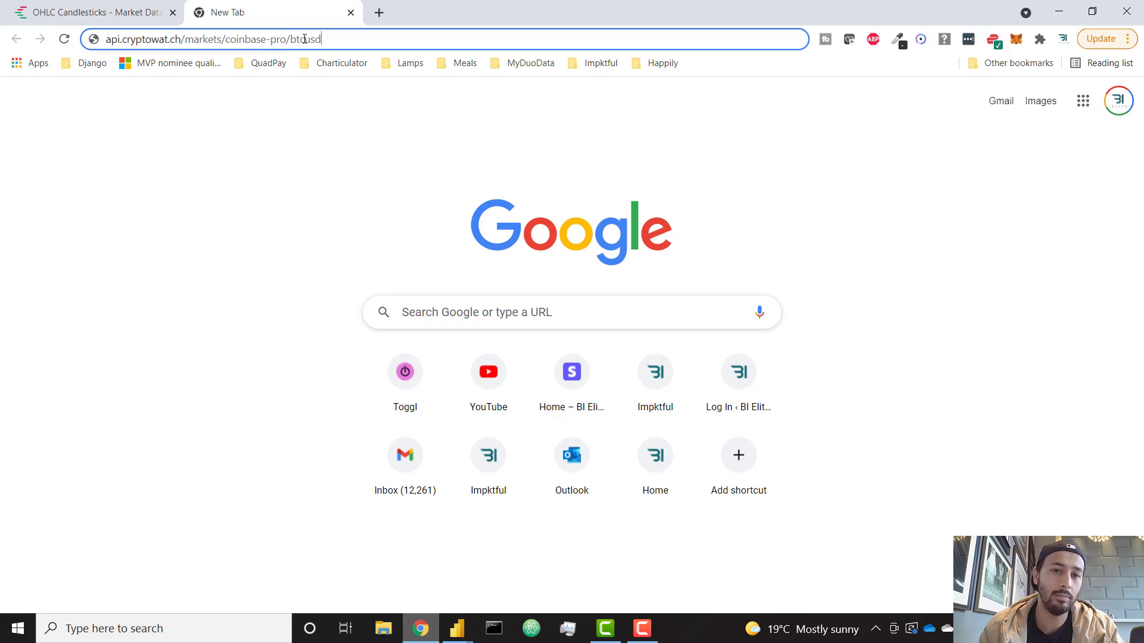
type("/ohlc")
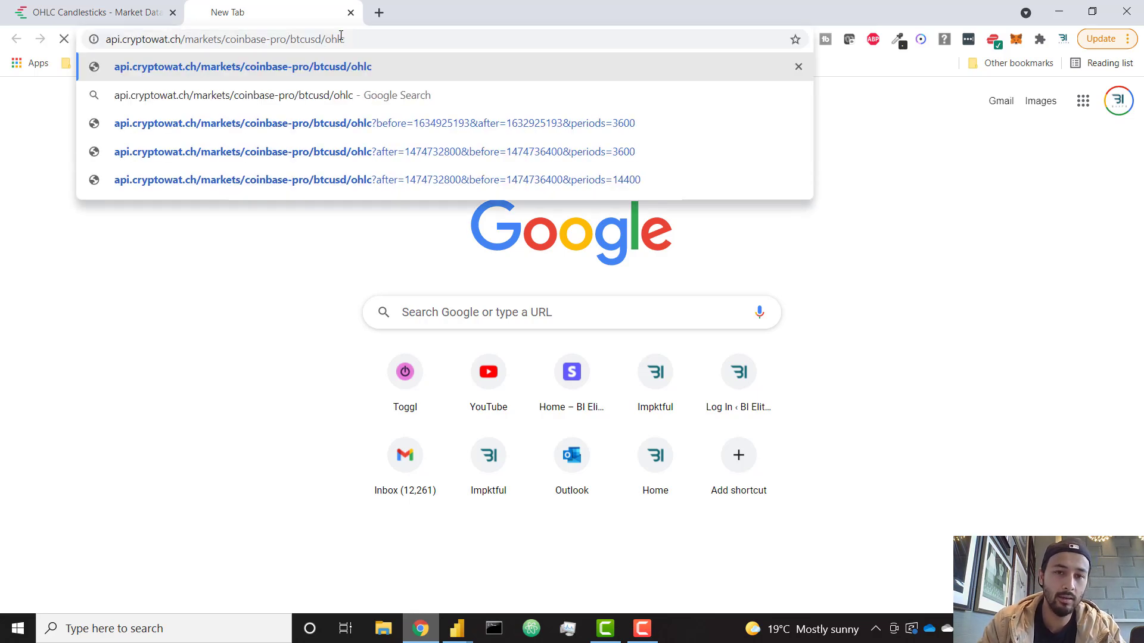
key("Return")
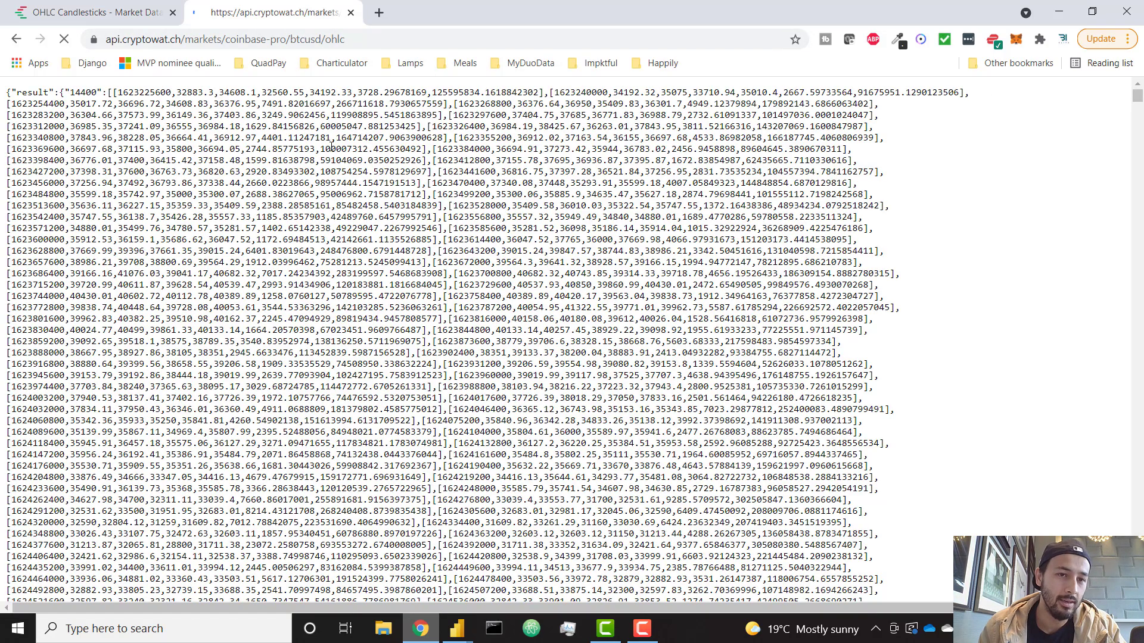
Replace the exchange coinbase-pro in the API address with kraken and load the result
left_click(239, 40)
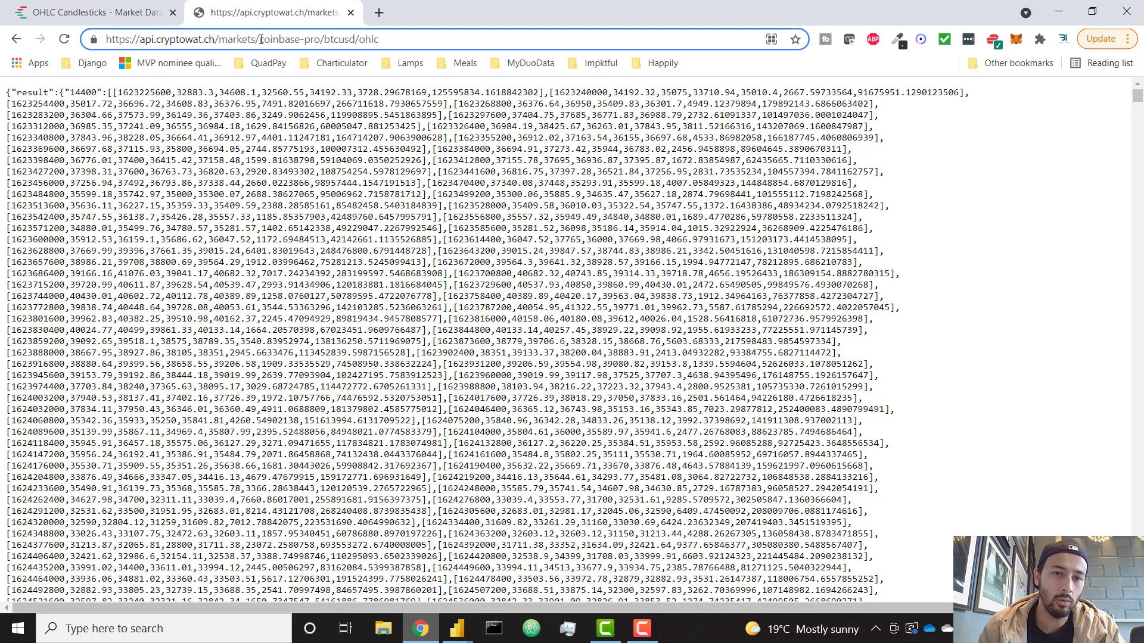
left_click_drag(259, 39, 322, 39)
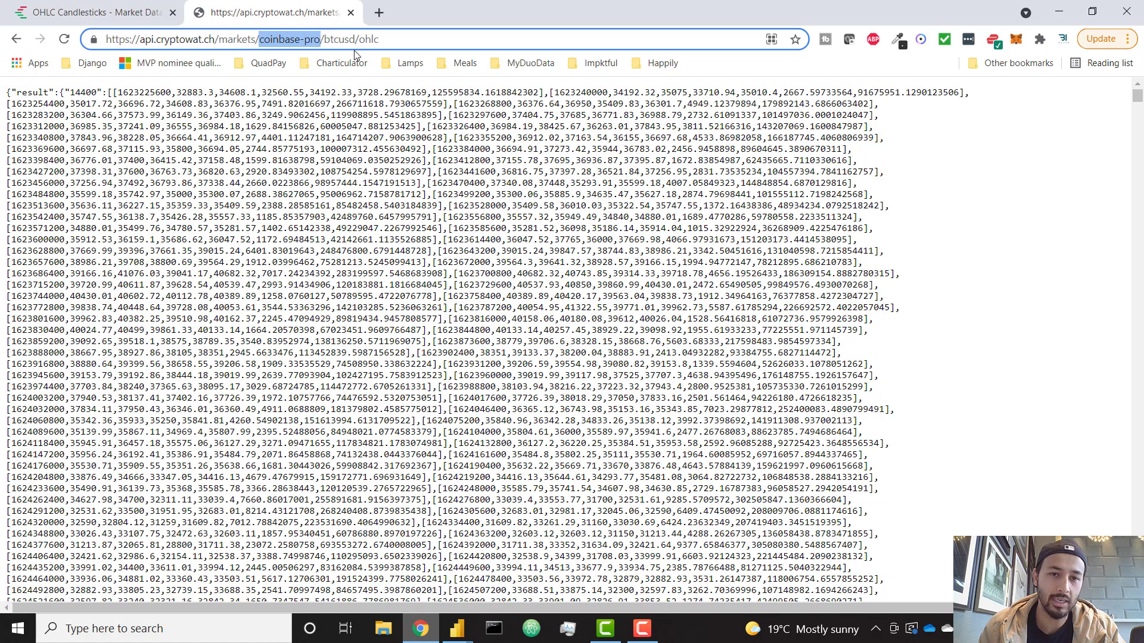
type("kraken")
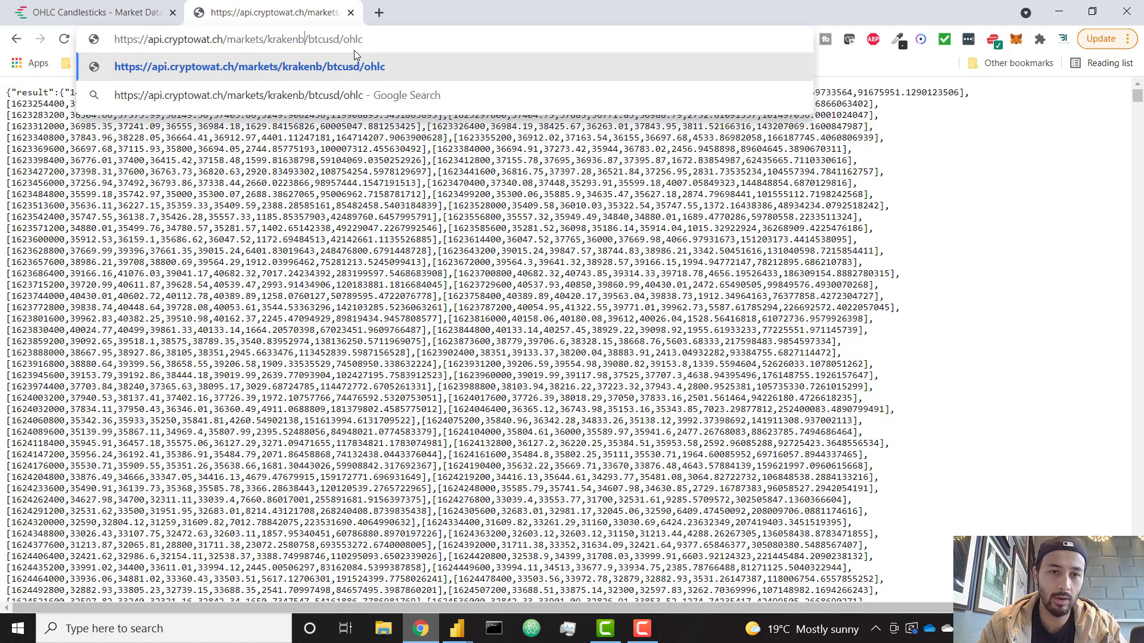
key("Return")
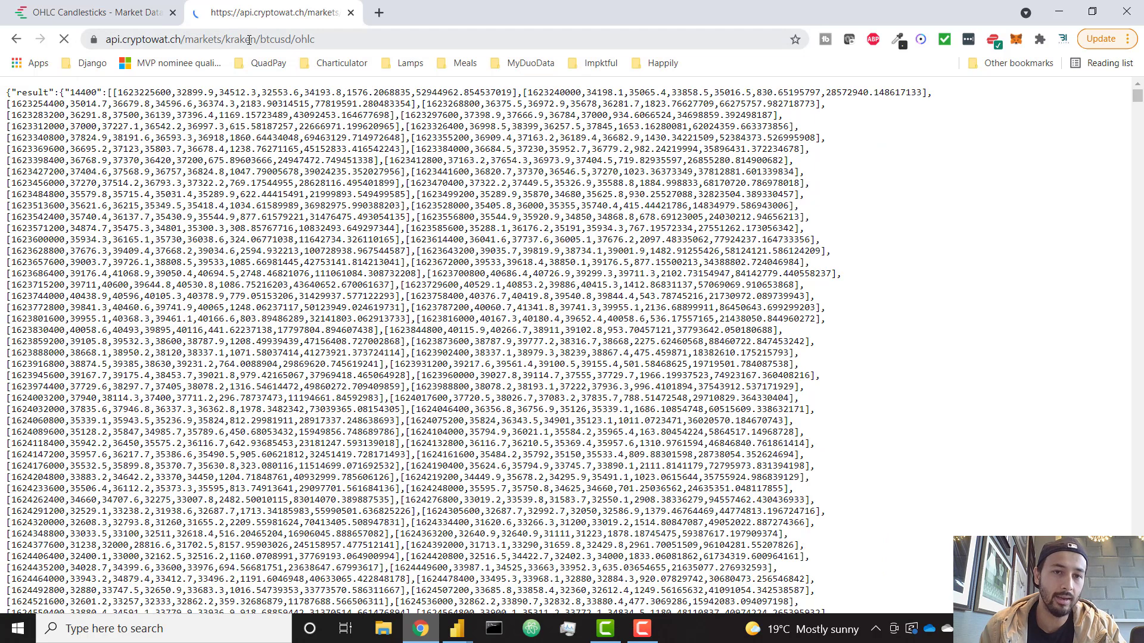
Change the exchange in the API address back to coinbase-pro and reload the btcusd OHLC data
left_click(251, 38)
double_click(251, 38)
double_click(270, 39)
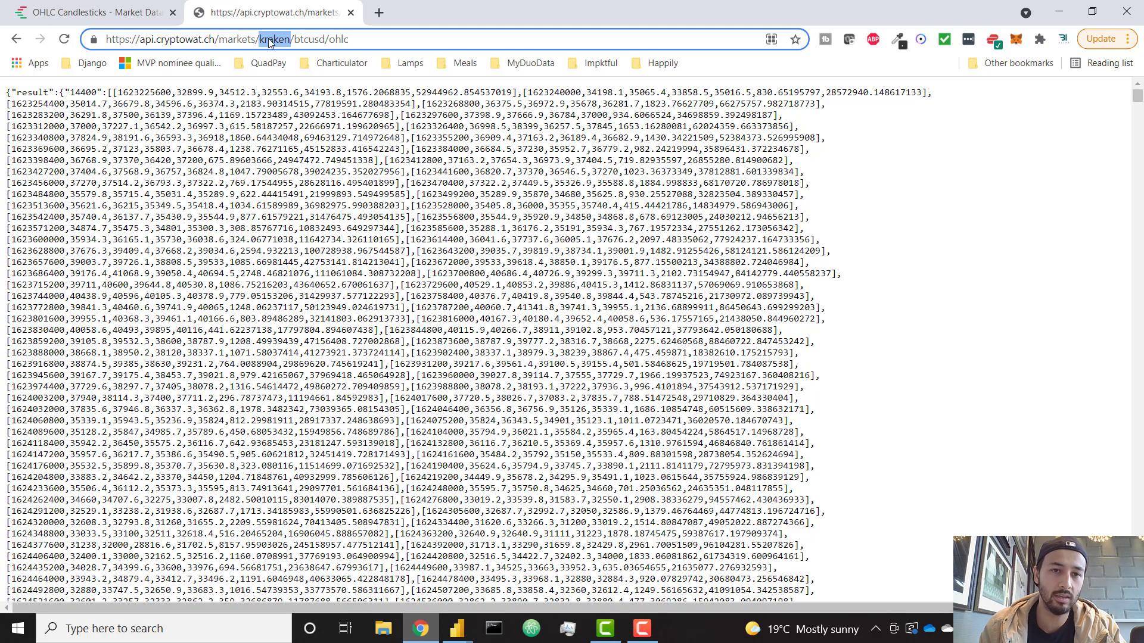
type("coinbase-pro")
key("Return")
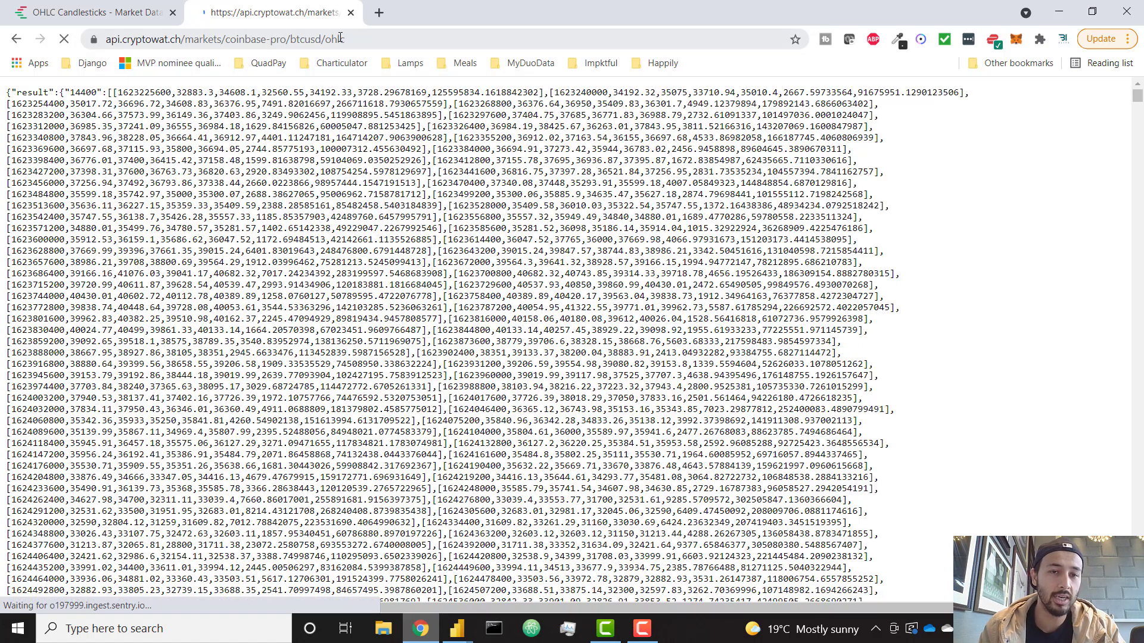
left_click(370, 41)
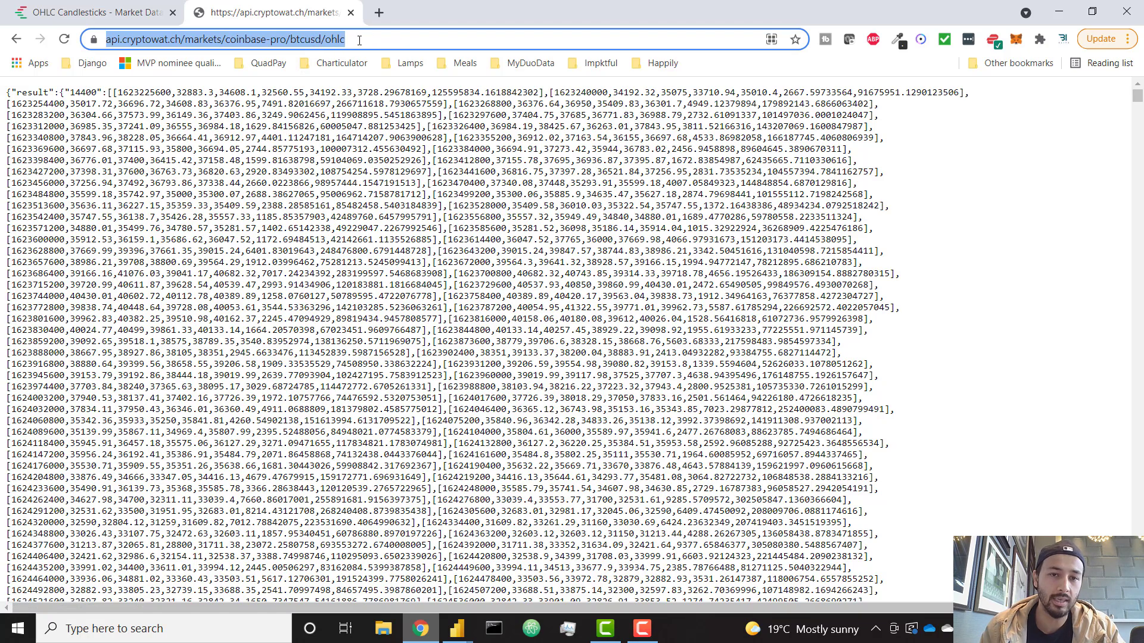
left_click(384, 39)
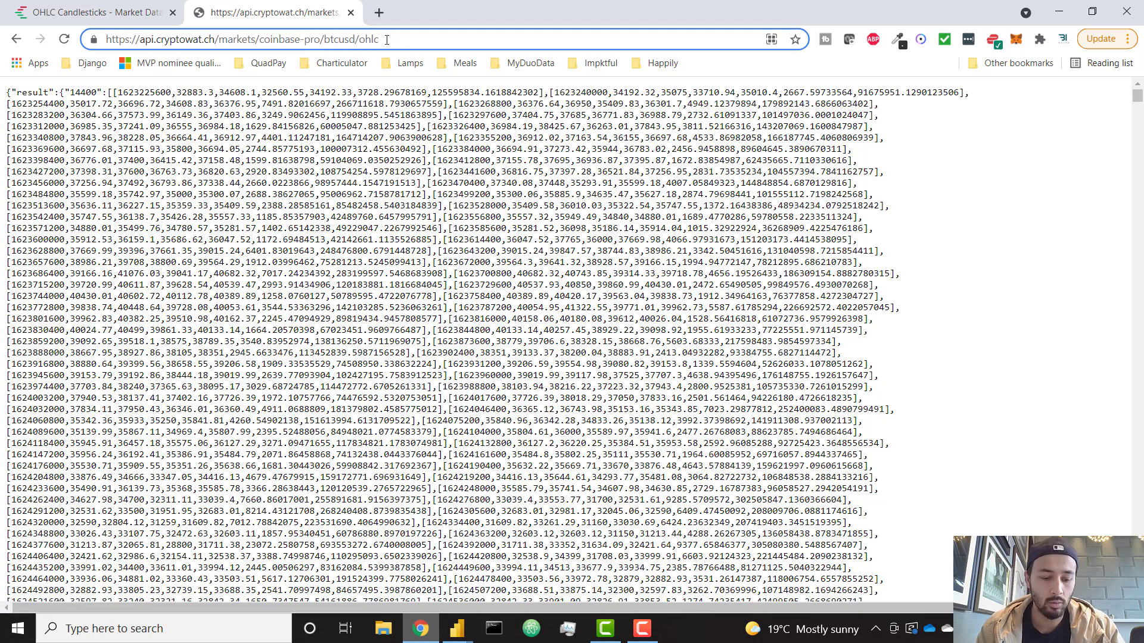
key("ctrl+a")
key("ctrl+c")
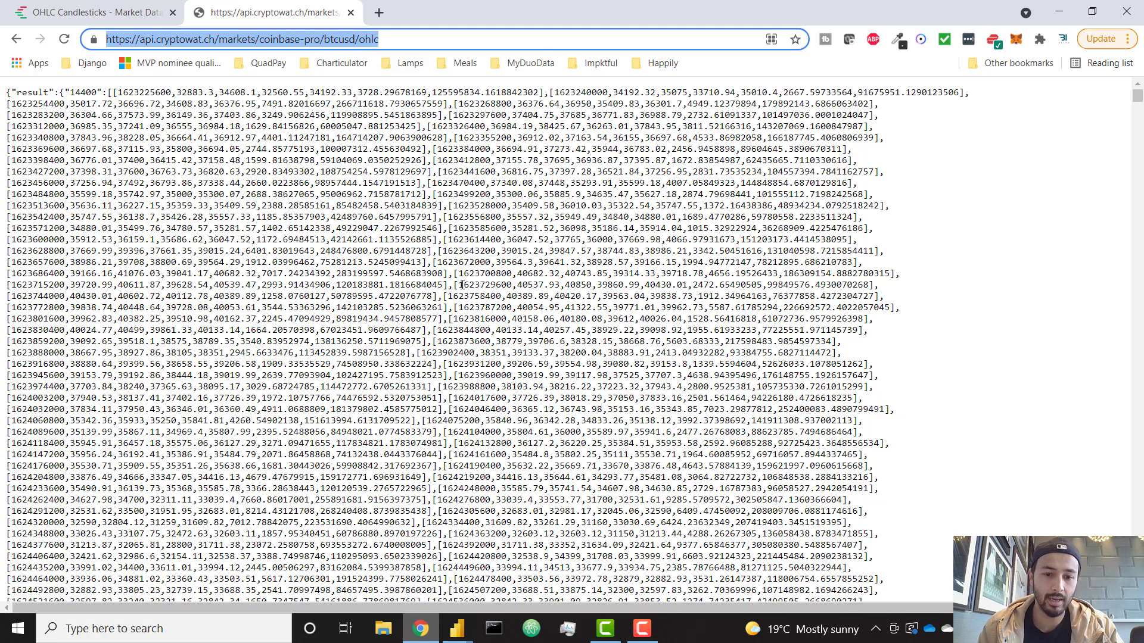
Switch to the untitled Power BI Desktop report and connect to a basic web source using the copied coinbase-pro btcusd OHLC address
left_click(457, 628)
left_click(560, 583)
left_click(142, 89)
left_click(194, 314)
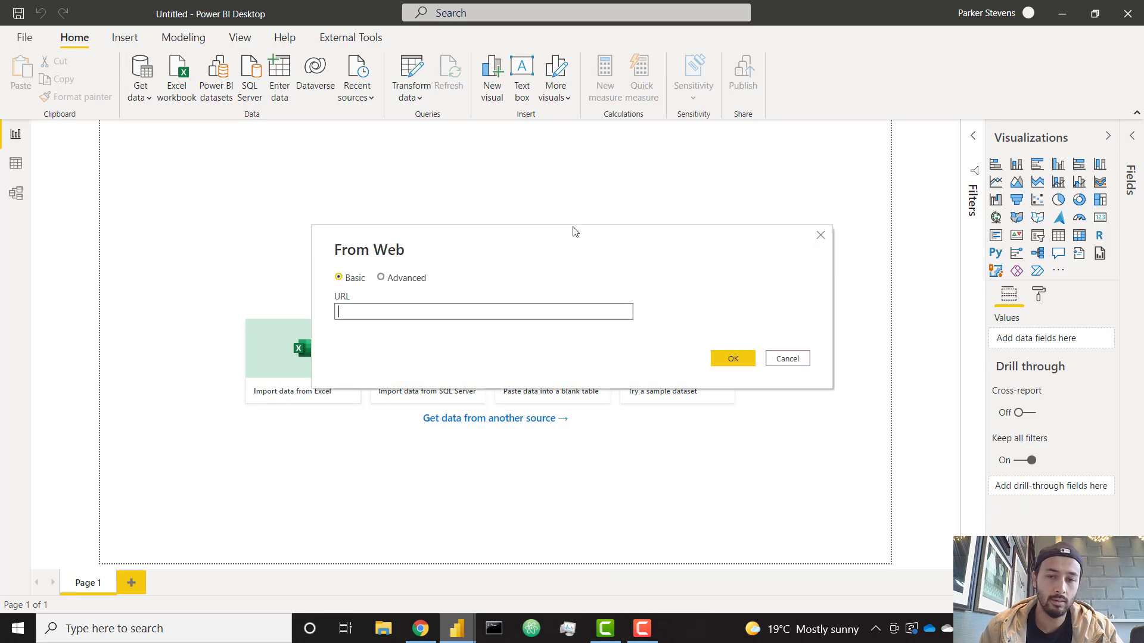
key("ctrl+v")
left_click(731, 358)
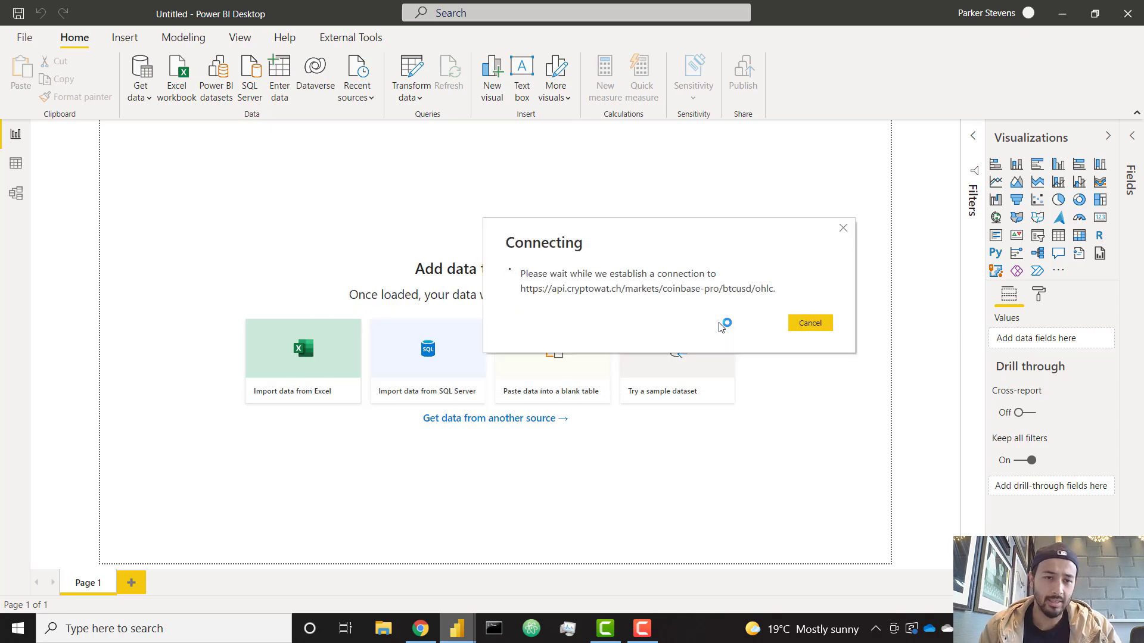
left_click(421, 629)
left_click(272, 39)
key("ctrl+c")
left_click(1128, 39)
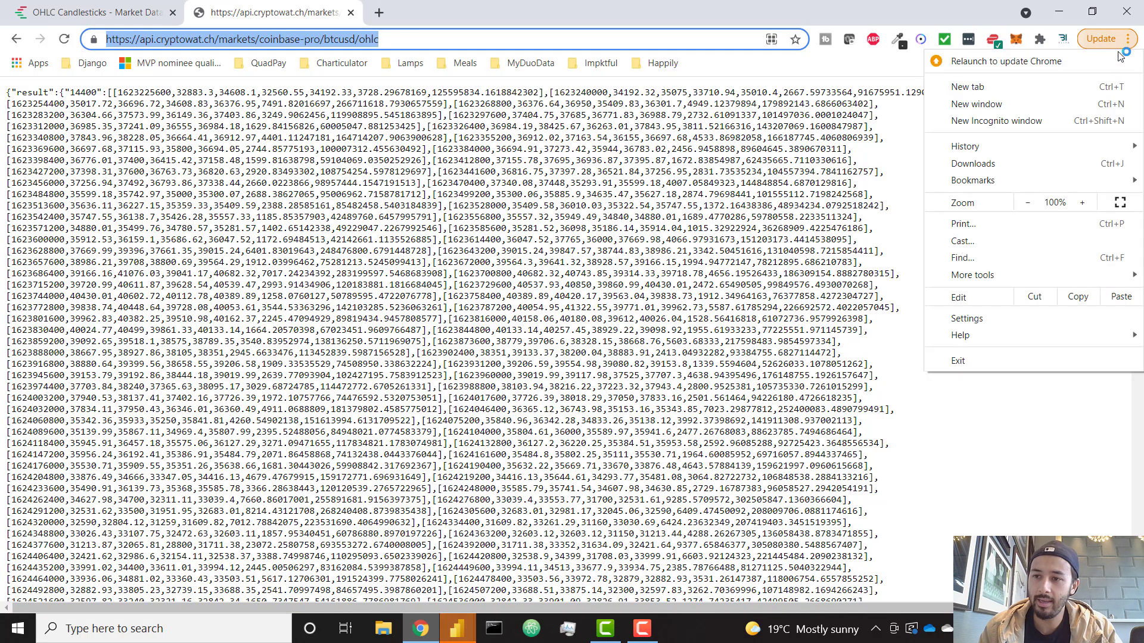
left_click(1059, 121)
key("ctrl+v")
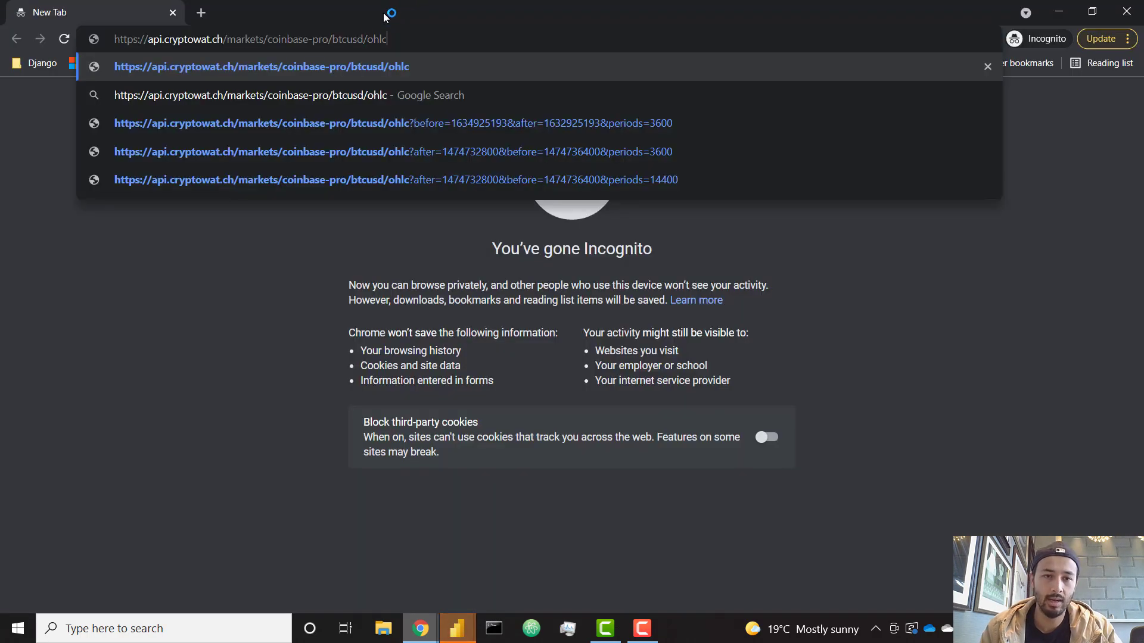
key("Return")
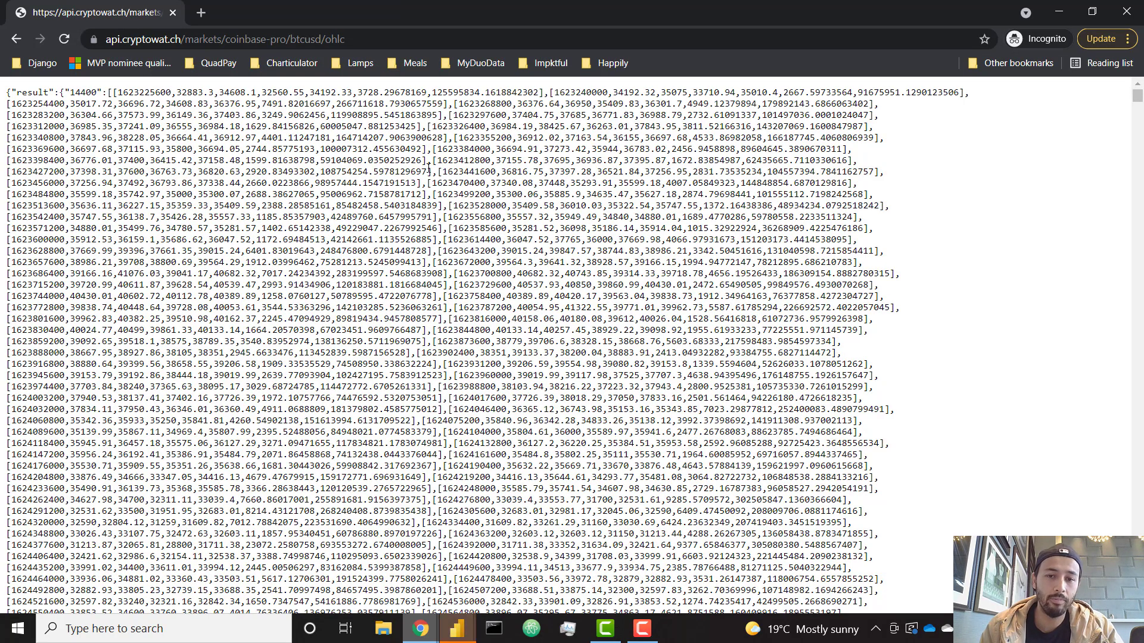
left_click(1126, 12)
Switch to Power Query Editor and examine the period columns of the ohlc query, including result.14400 and result.180
left_click(457, 629)
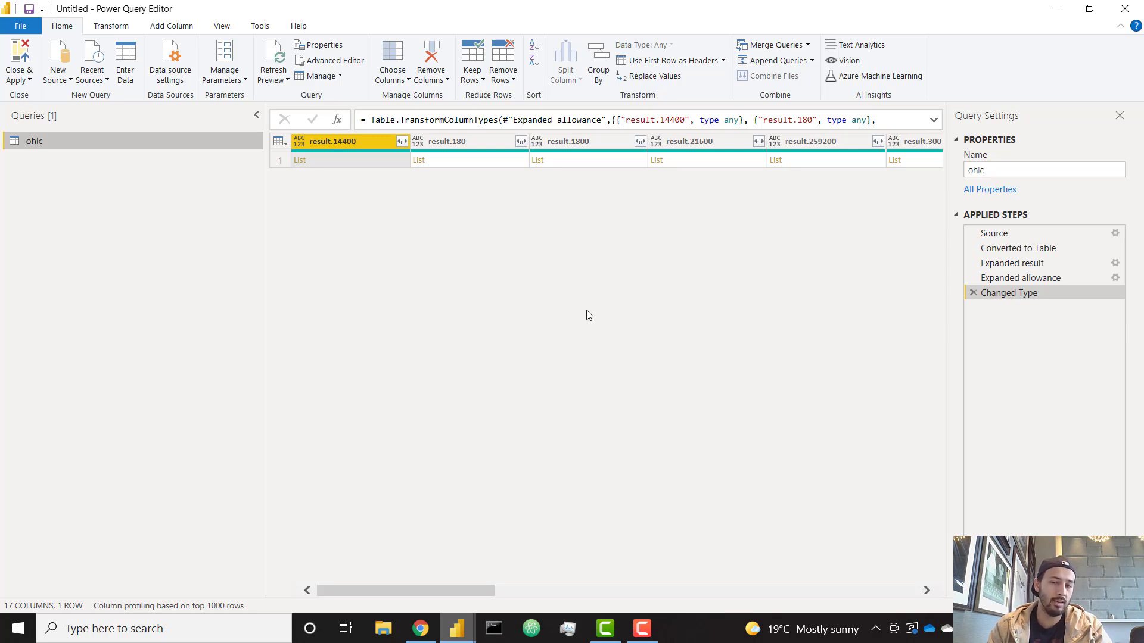
left_click_drag(441, 590, 398, 589)
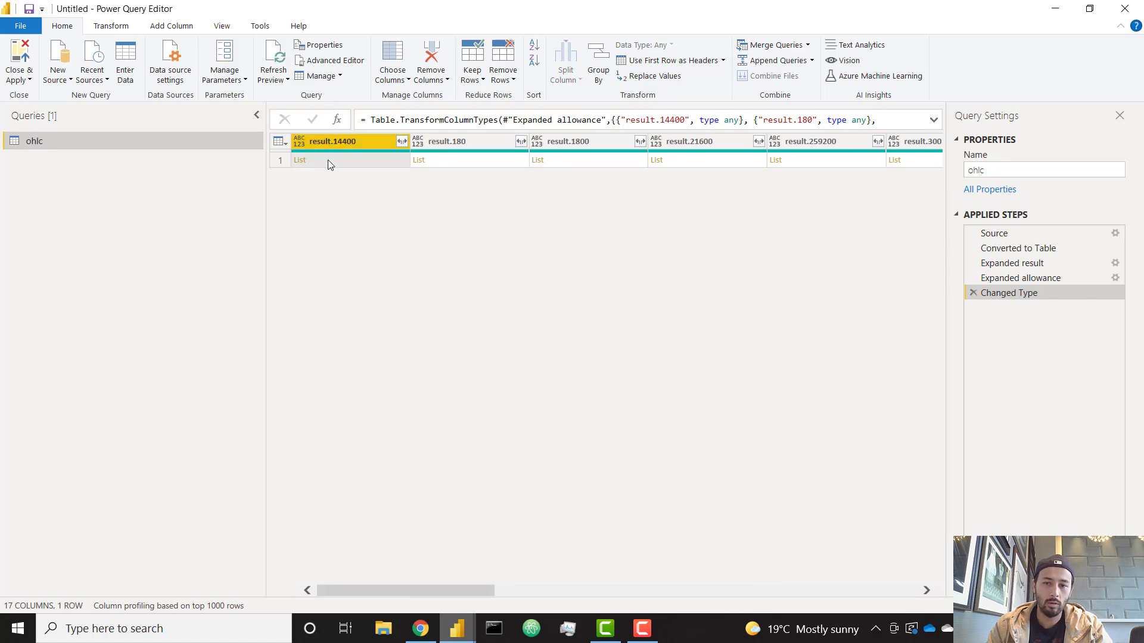
left_click_drag(477, 591, 408, 545)
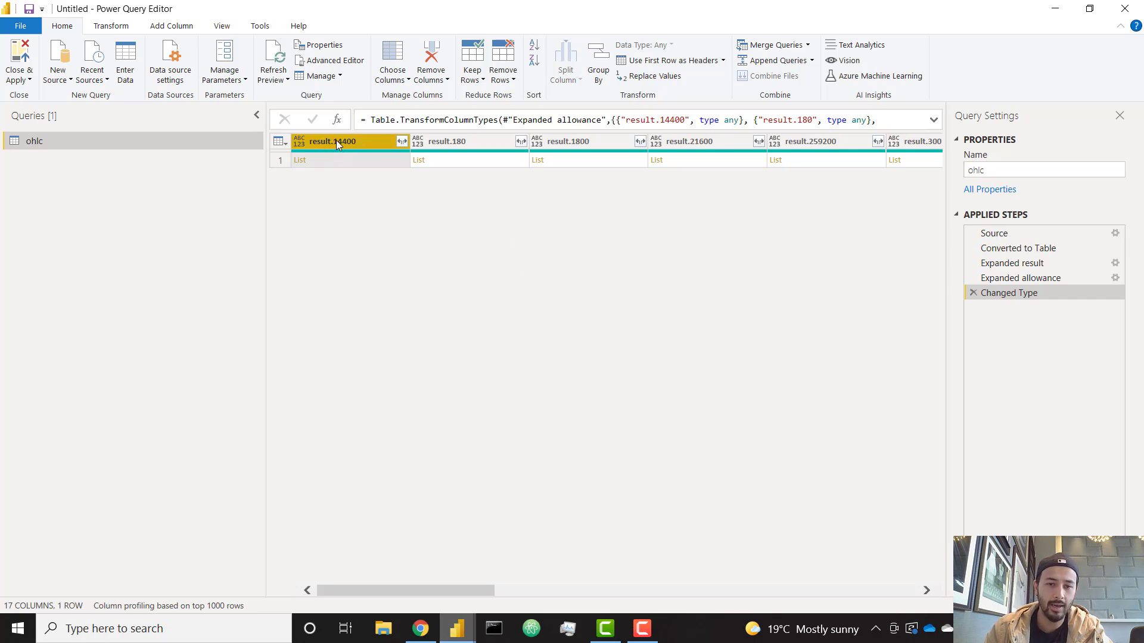
left_click(479, 149)
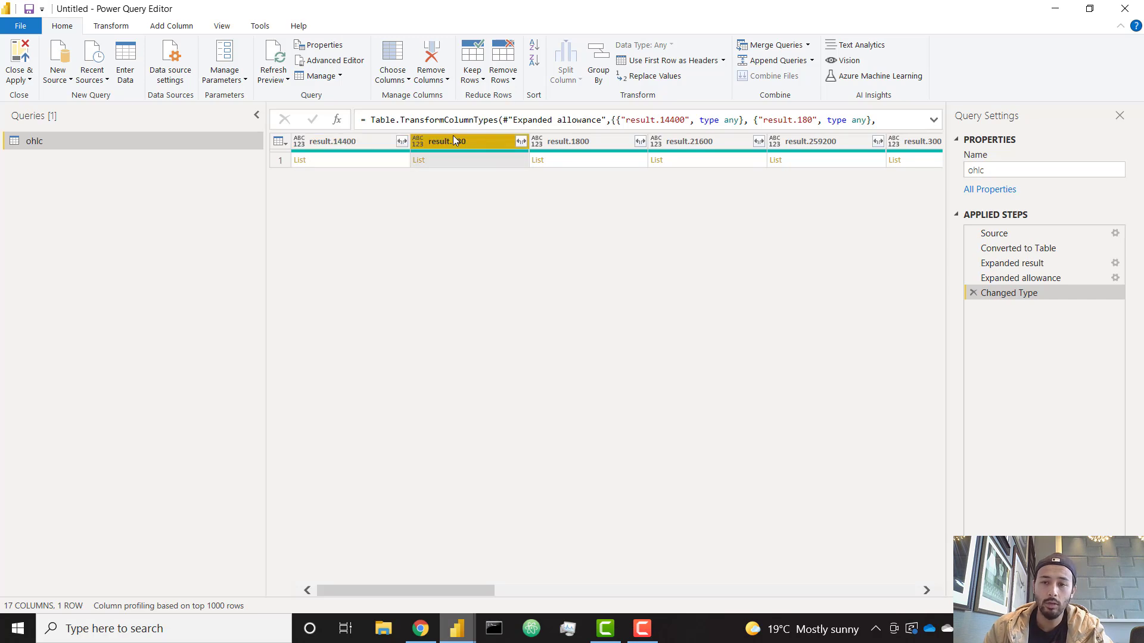
Switch to the OHLC Candlesticks documentation in Chrome and examine which period labels the values 60, 180 and 86400 stand for
left_click(429, 628)
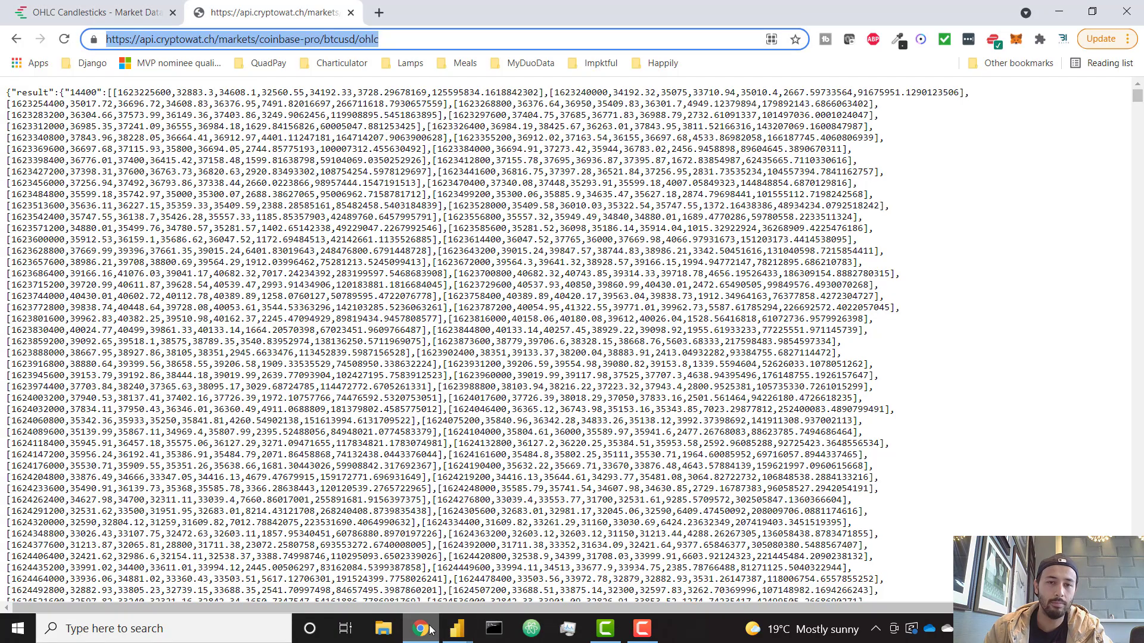
left_click(106, 9)
scroll(934, 404, "down", 5)
scroll(929, 417, "down", 15)
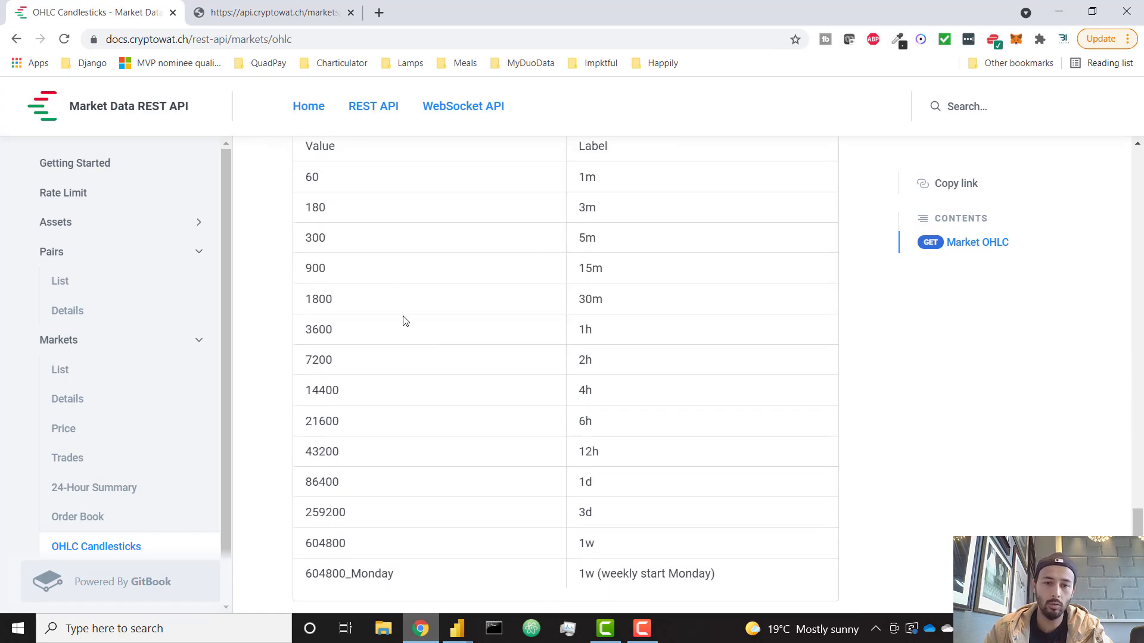
double_click(320, 206)
left_click_drag(598, 209, 580, 209)
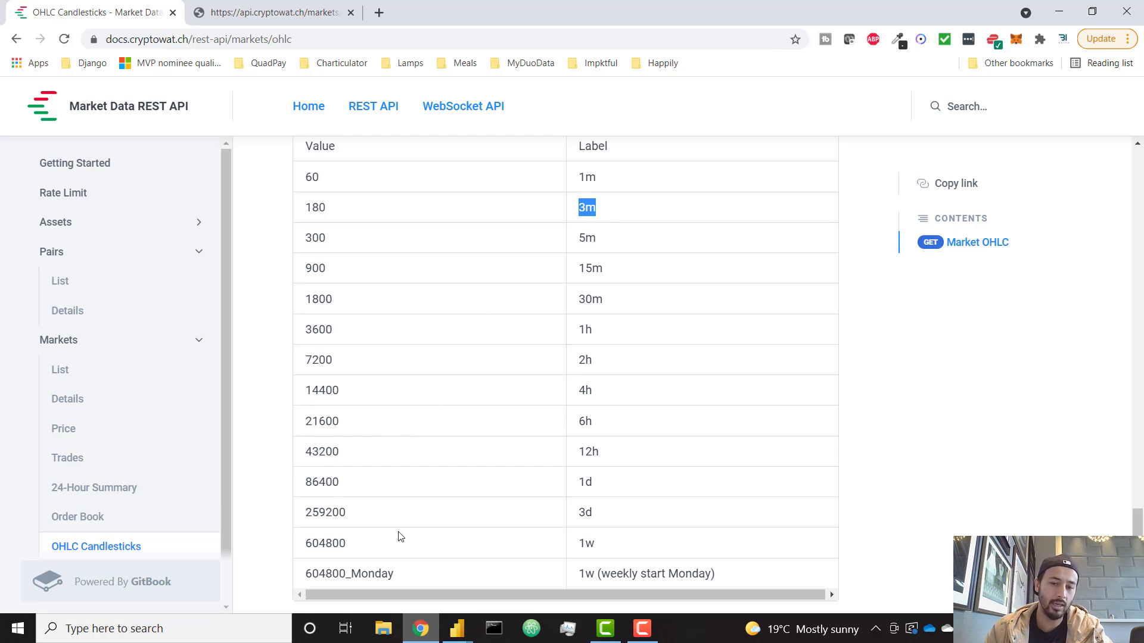
double_click(333, 486)
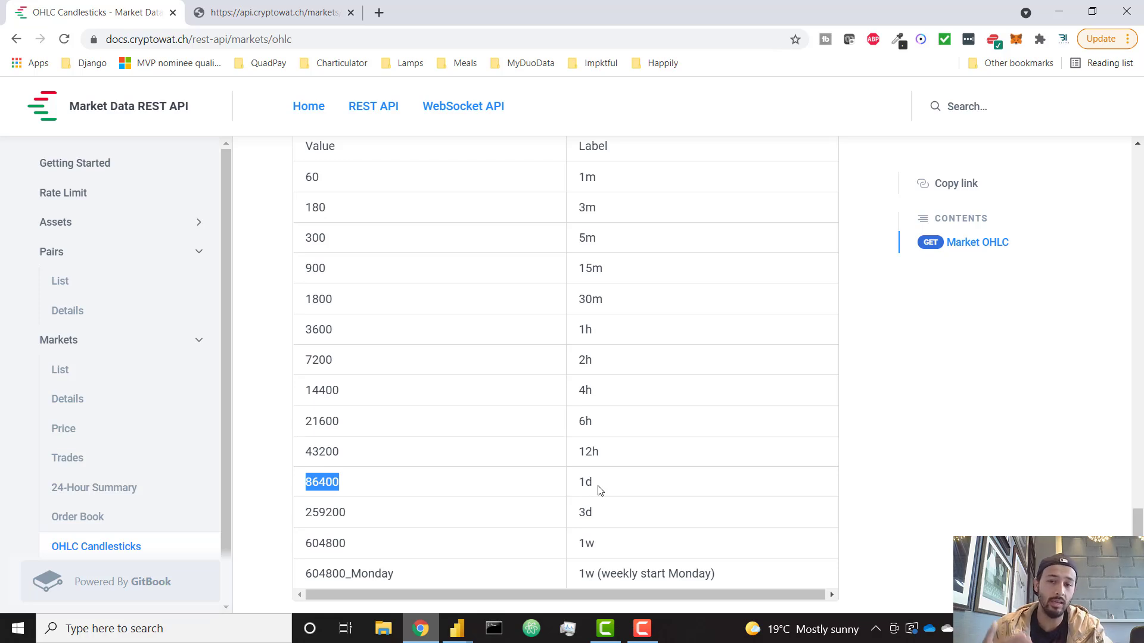
left_click(330, 484)
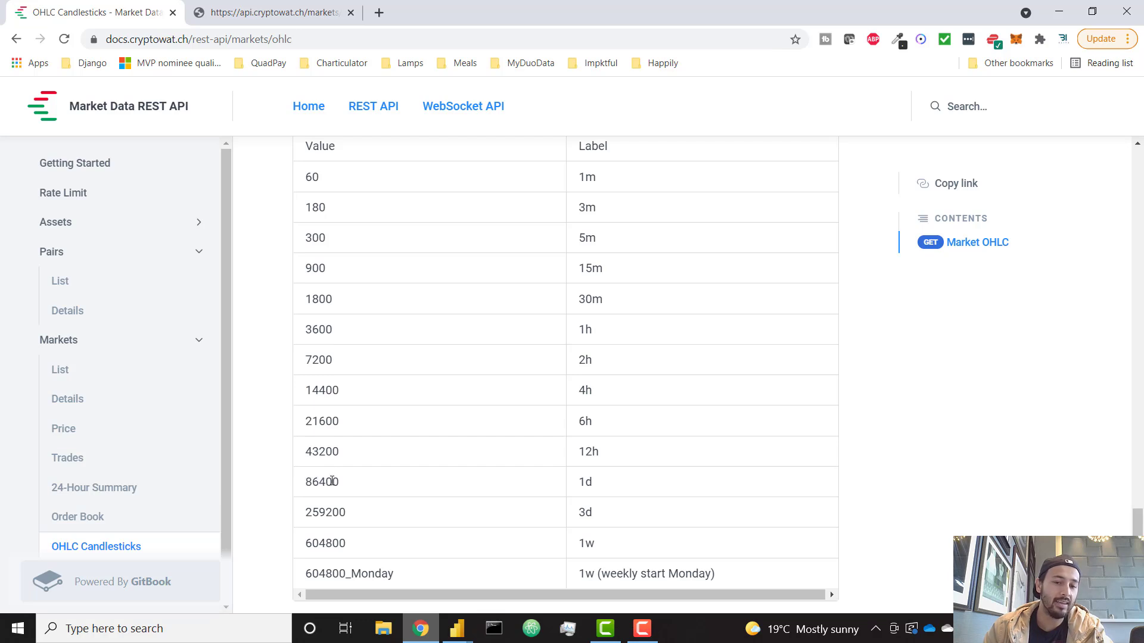
double_click(314, 178)
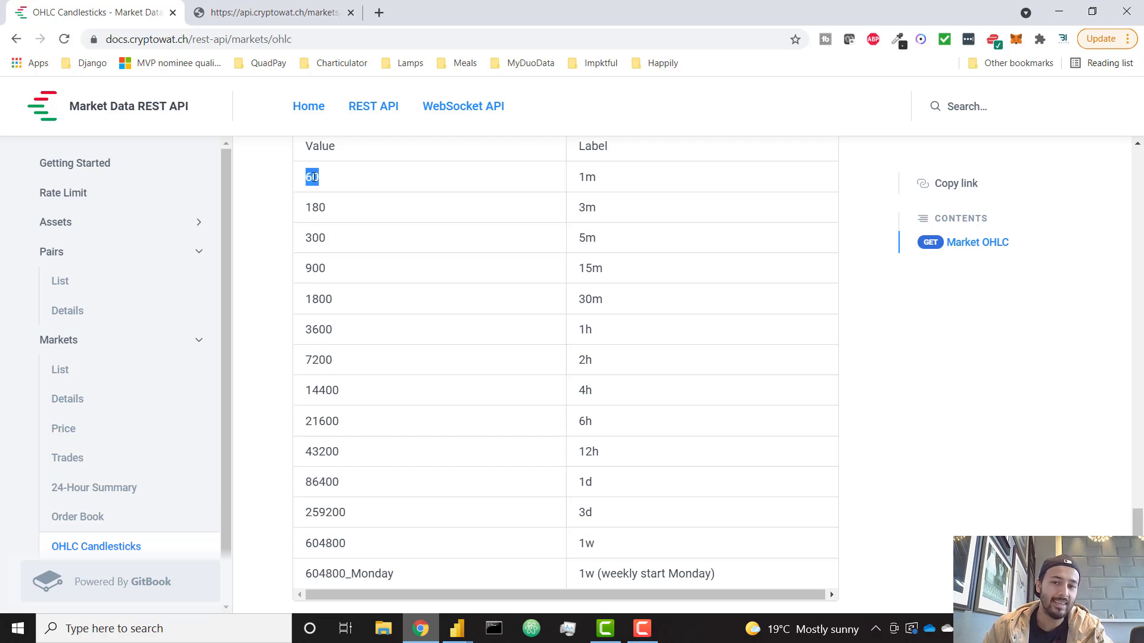
double_click(318, 206)
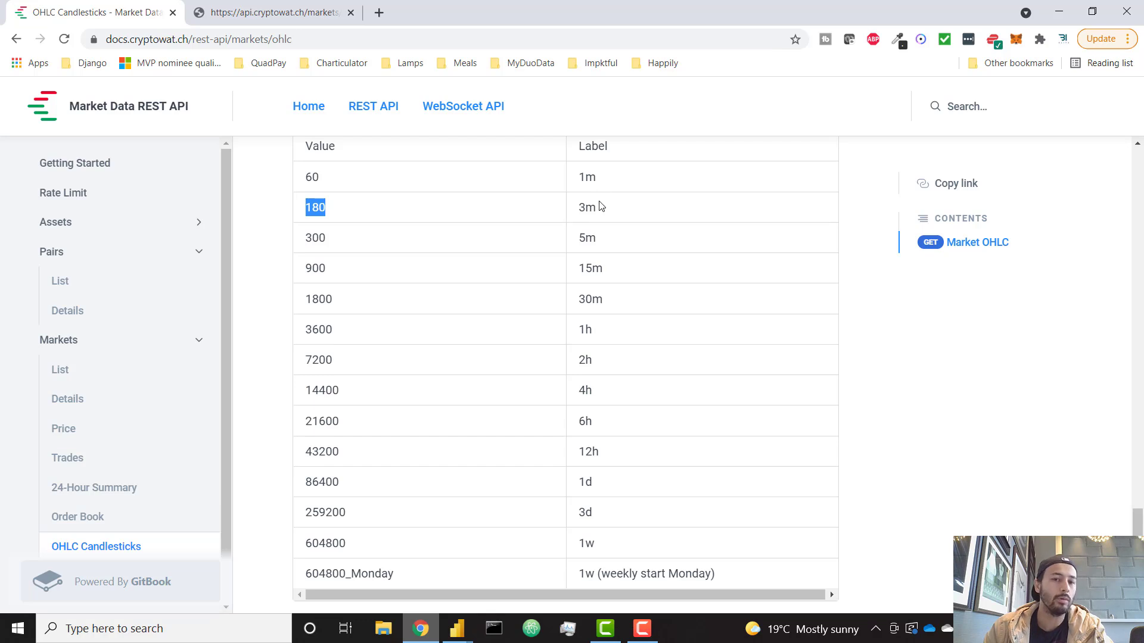
Return to Power Query Editor and remove all columns of the ohlc query except result.14400 through result.900
mouse_move(471, 626)
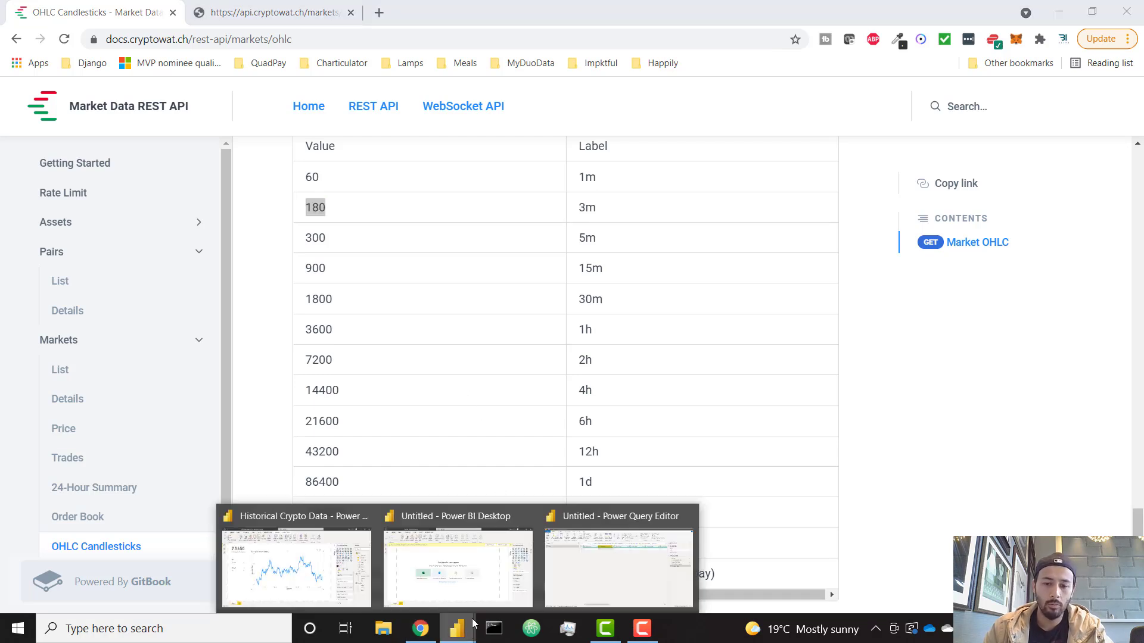
left_click(589, 574)
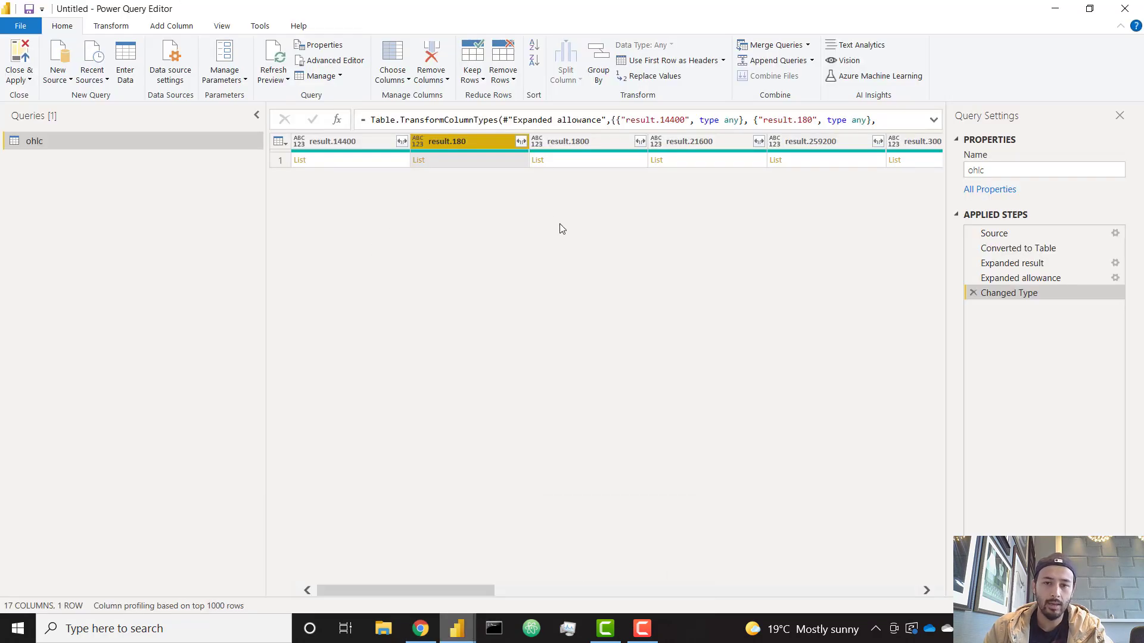
left_click(351, 150)
left_click_drag(417, 589, 874, 596)
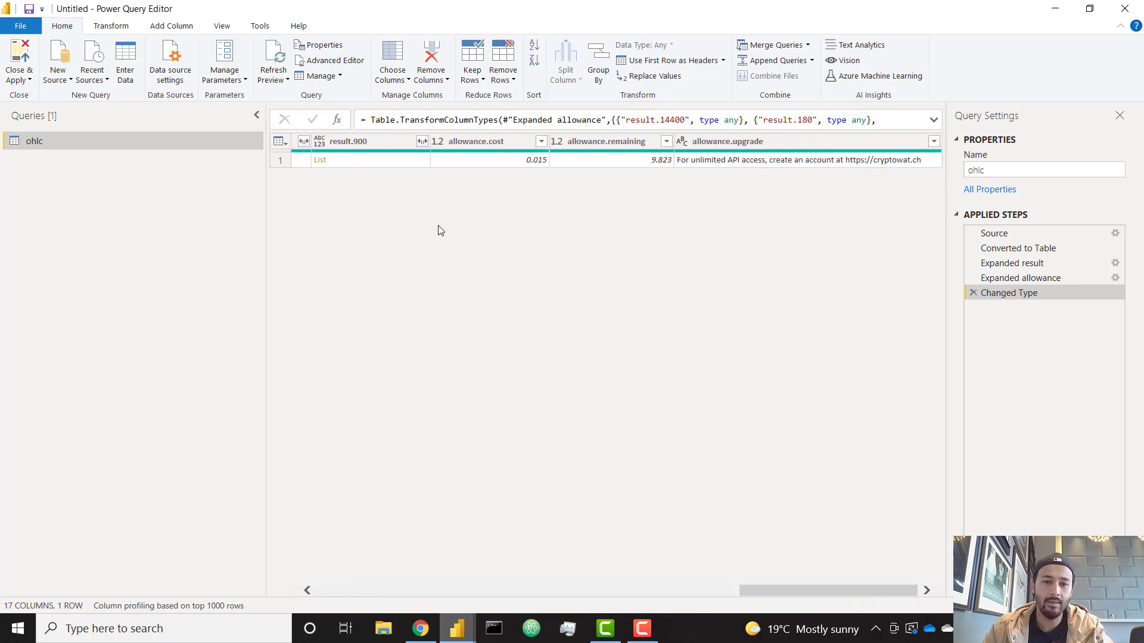
left_click(380, 143)
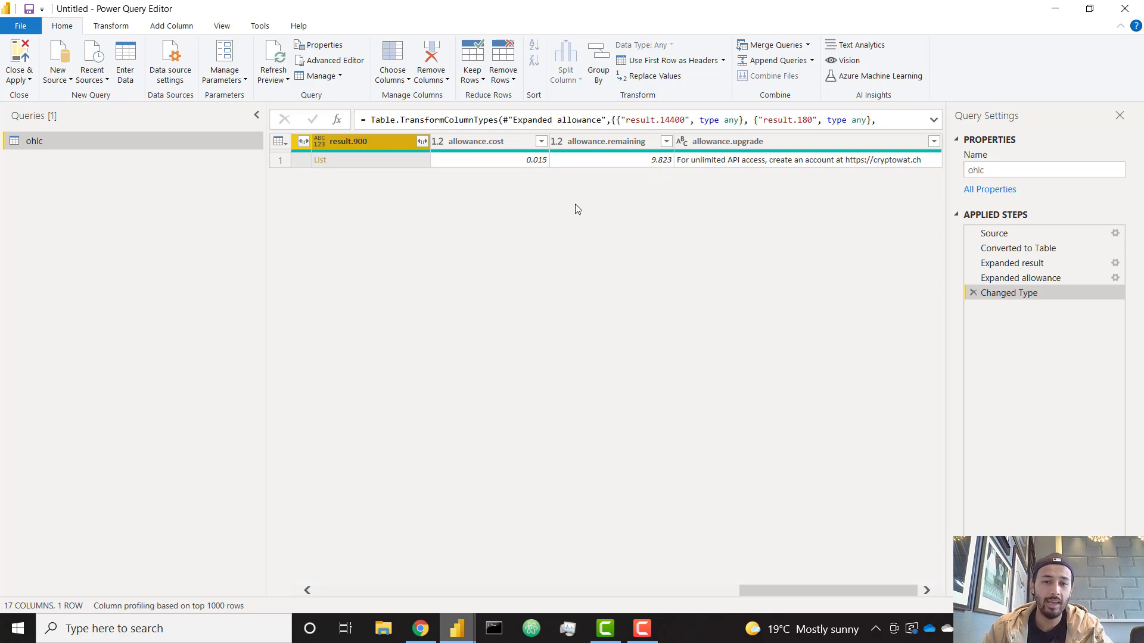
right_click(398, 148)
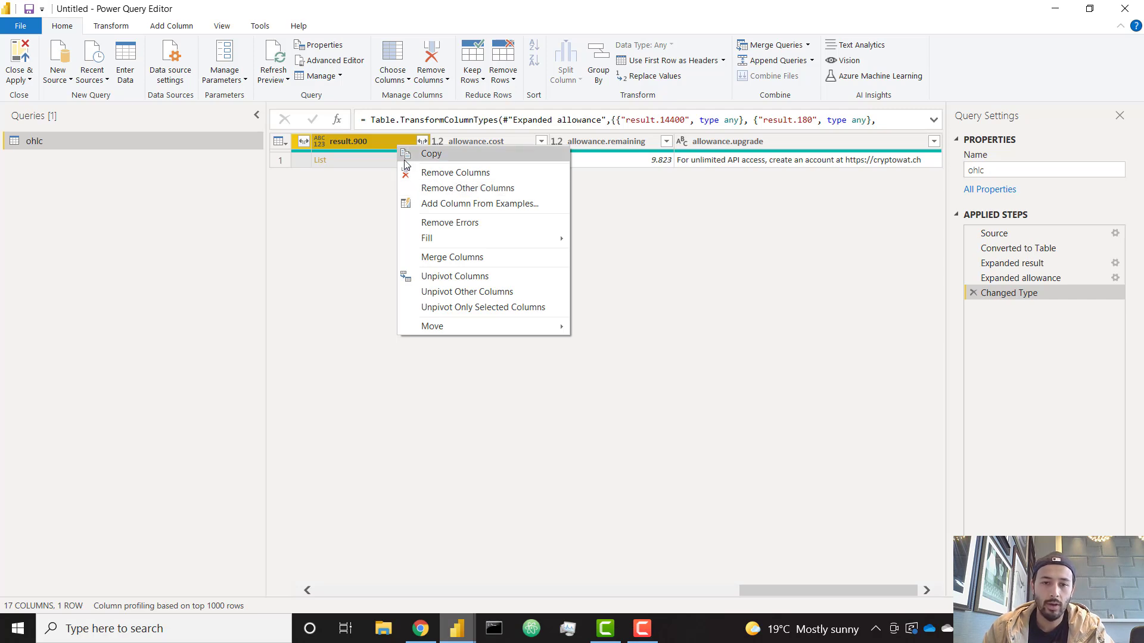
left_click(459, 190)
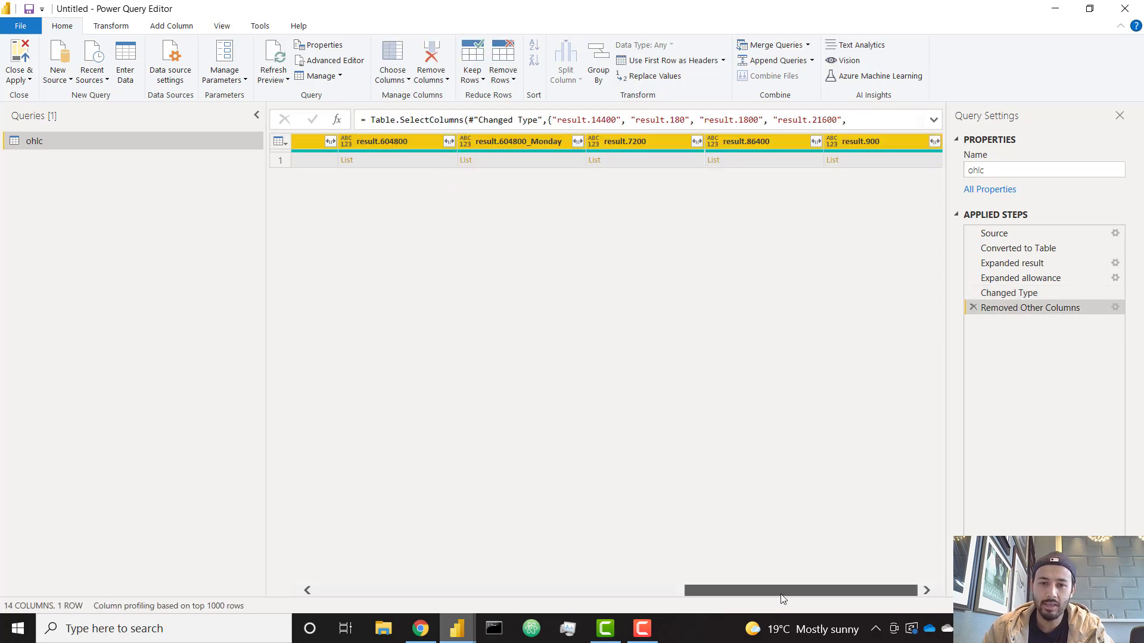
Select all the remaining result columns and unpivot them into attribute and value columns
left_click_drag(450, 565, 819, 524)
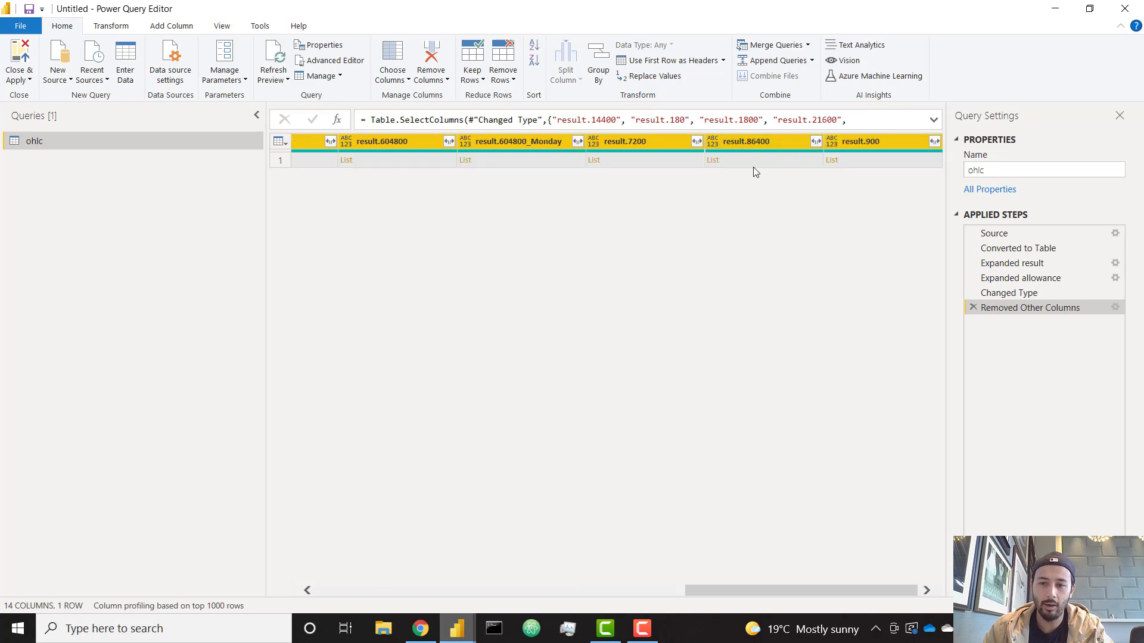
left_click(754, 164)
left_click_drag(773, 502, 274, 475)
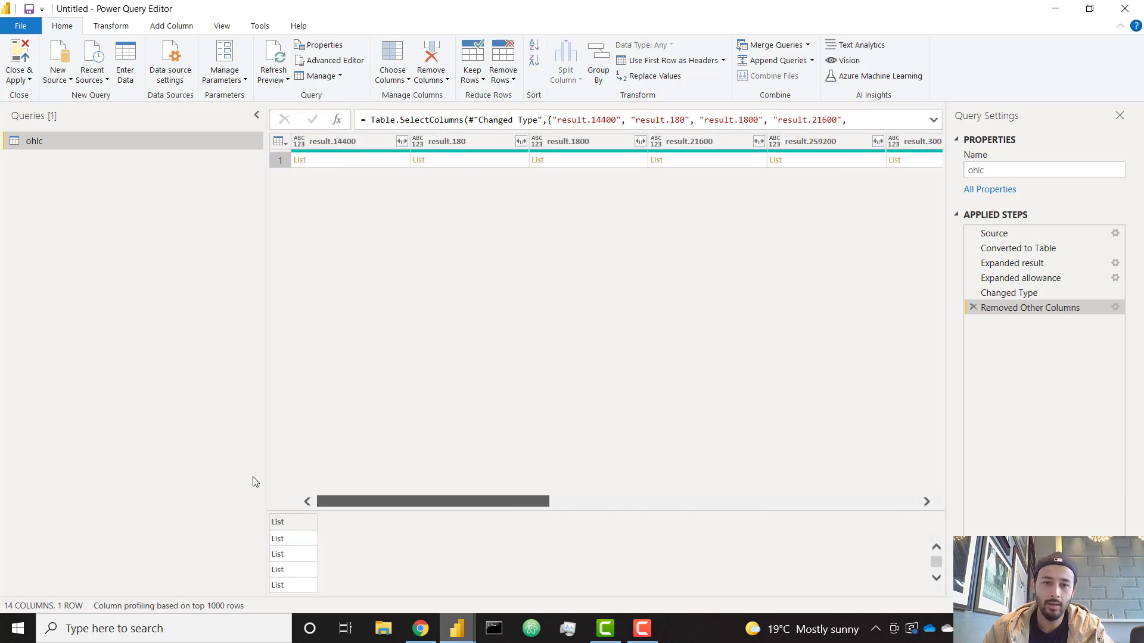
left_click(374, 142)
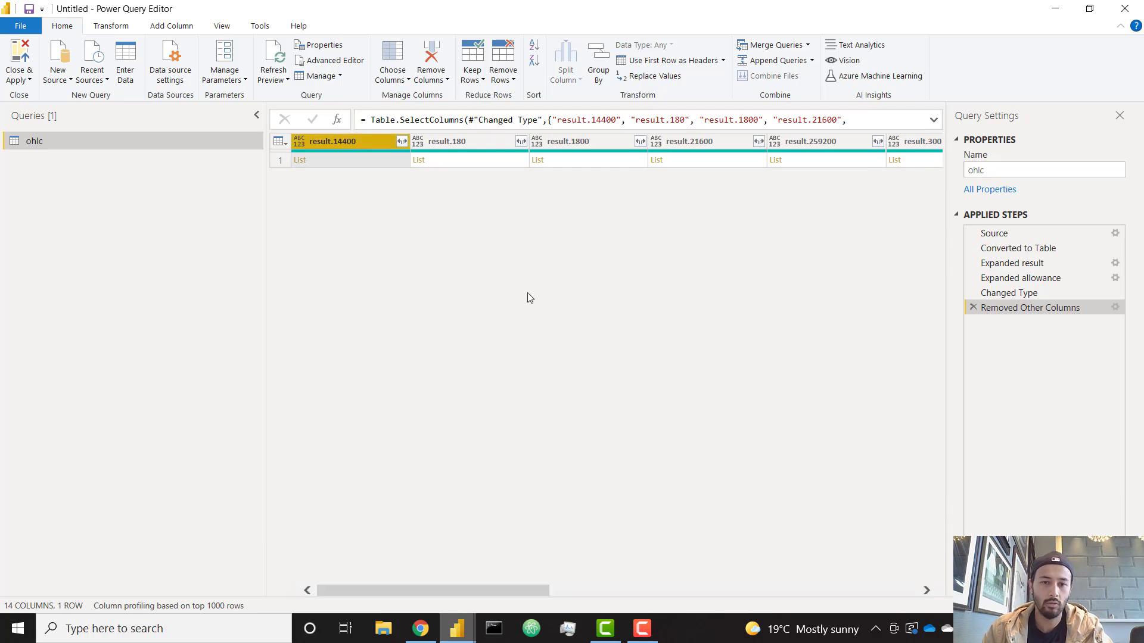
key("ctrl+a")
left_click(134, 26)
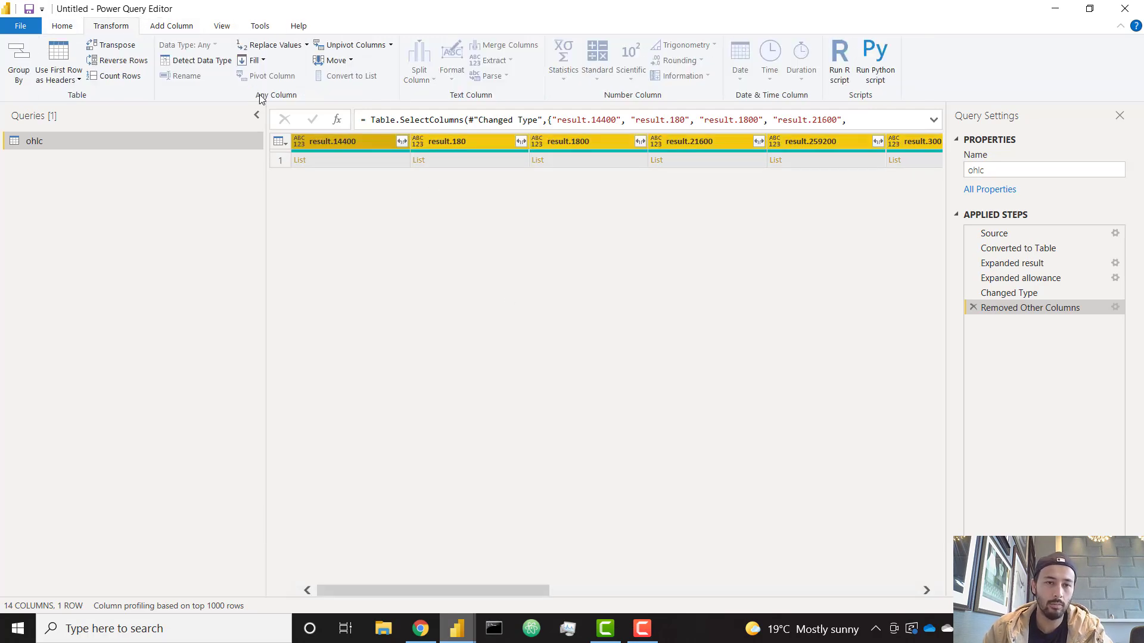
left_click(349, 45)
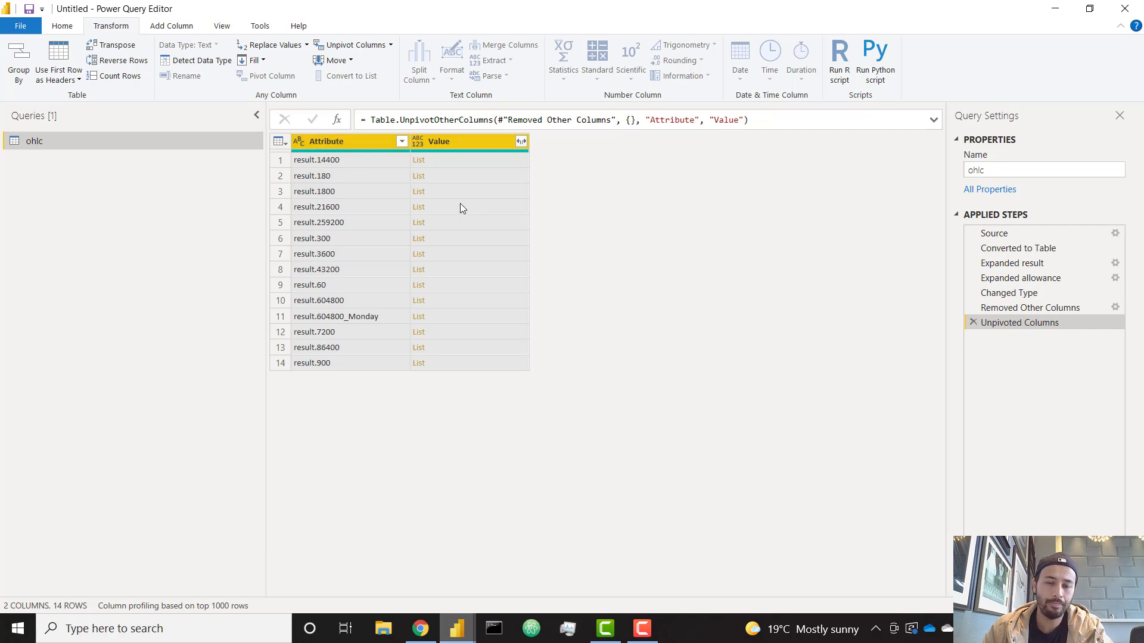
Replace the text "result." with nothing in the Attribute column
right_click(356, 143)
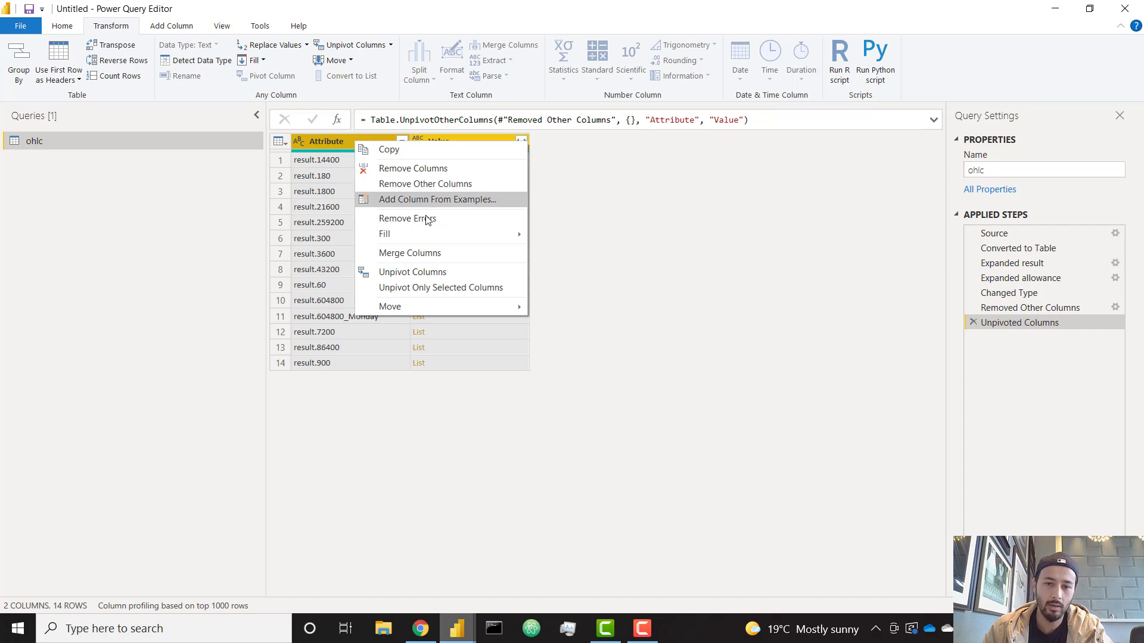
left_click(338, 139)
right_click(337, 139)
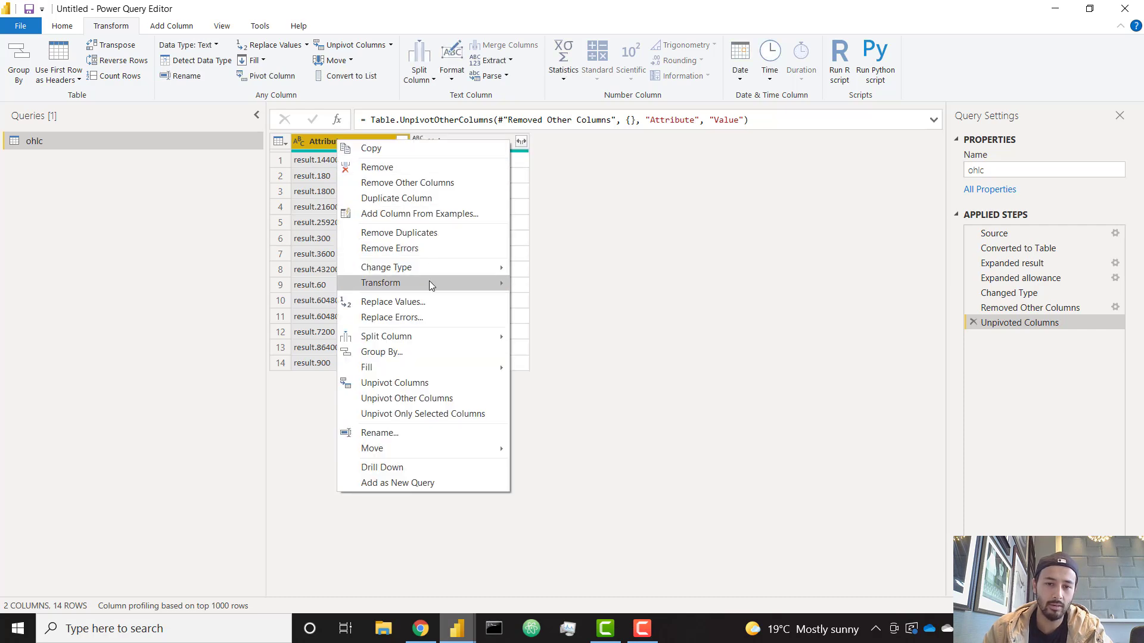
left_click(435, 306)
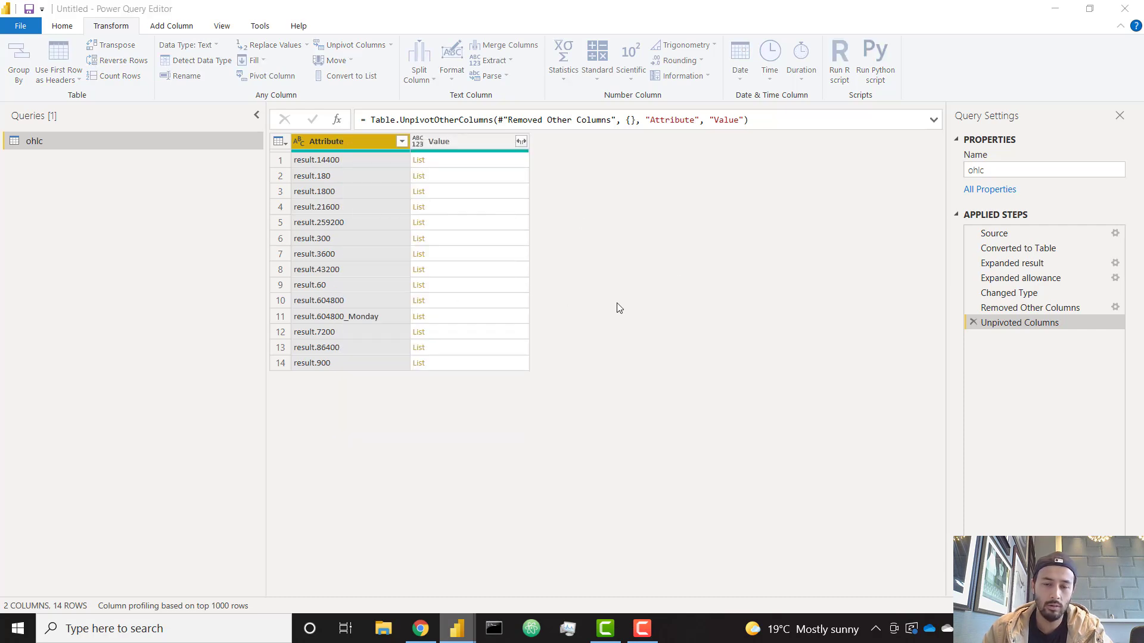
type("resul")
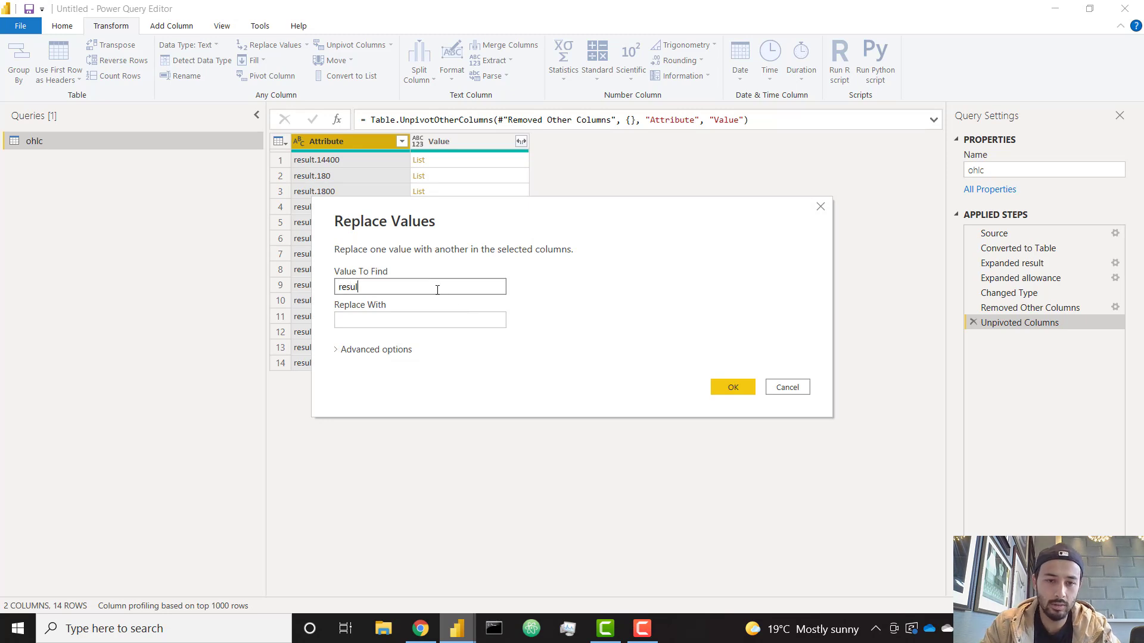
type("t.")
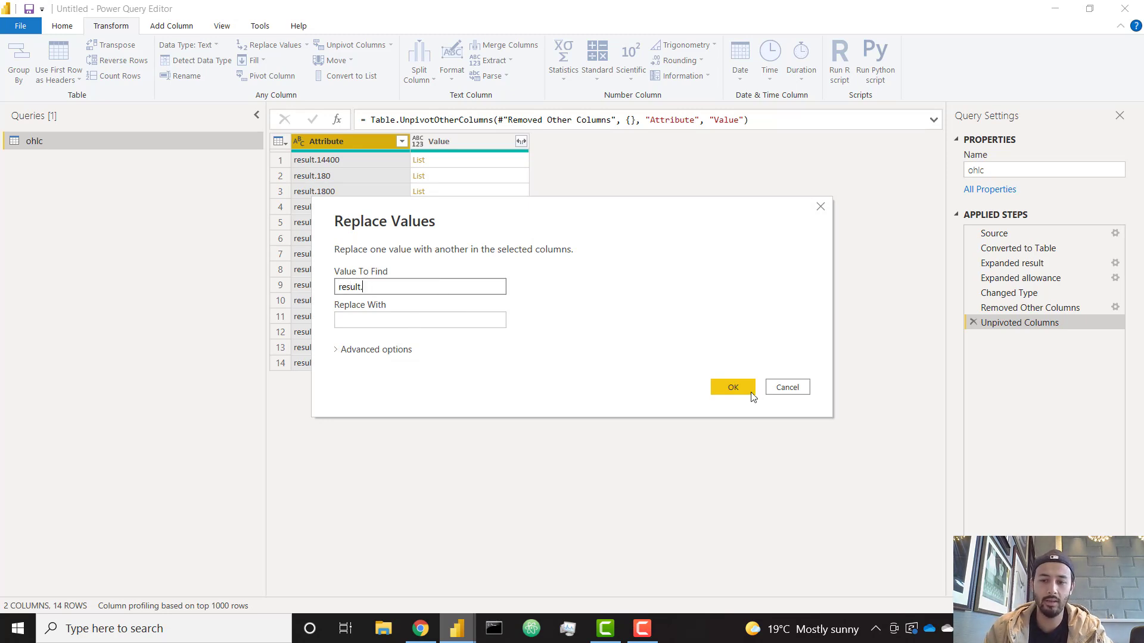
left_click(733, 388)
Expand the lists in the Value column to new rows and extract the nested list values as comma-delimited text
left_click(521, 141)
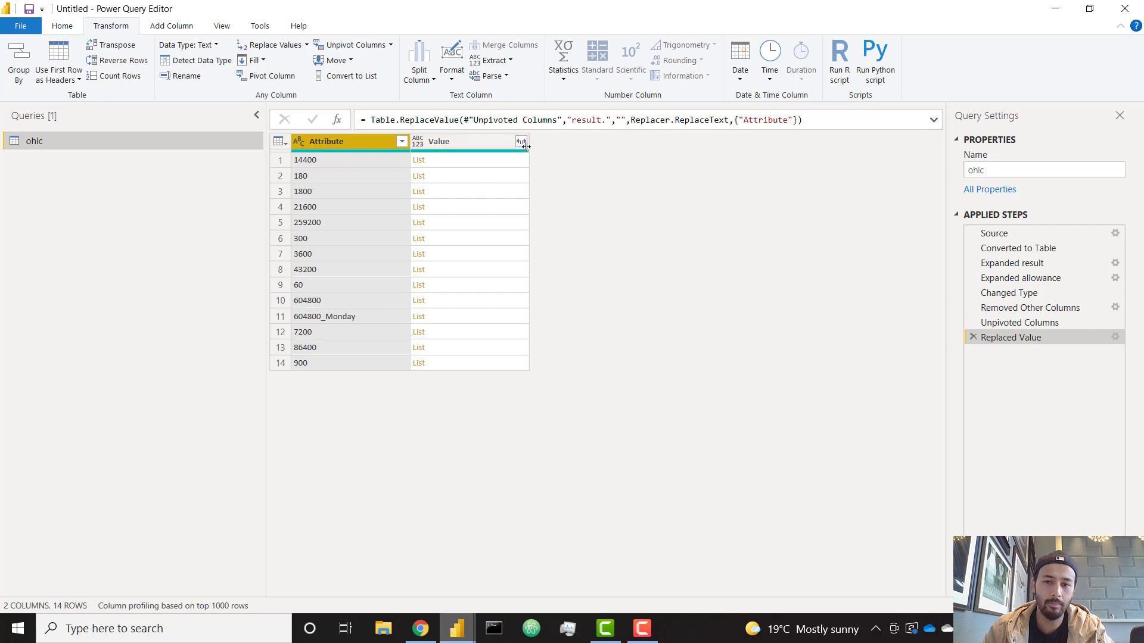
left_click(477, 164)
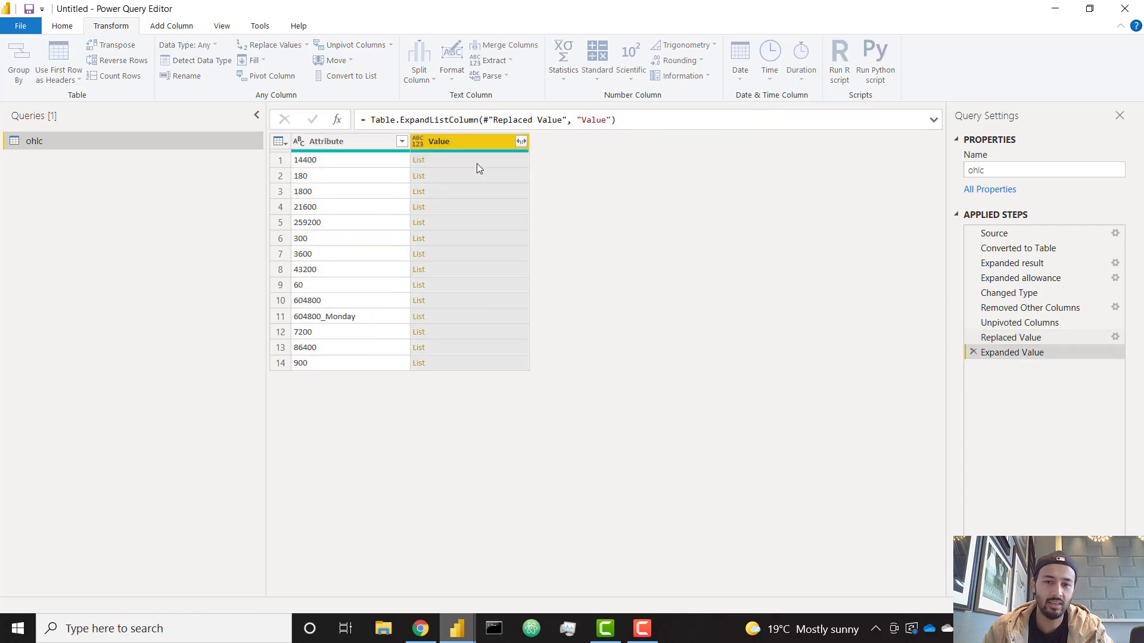
left_click(520, 143)
left_click(470, 181)
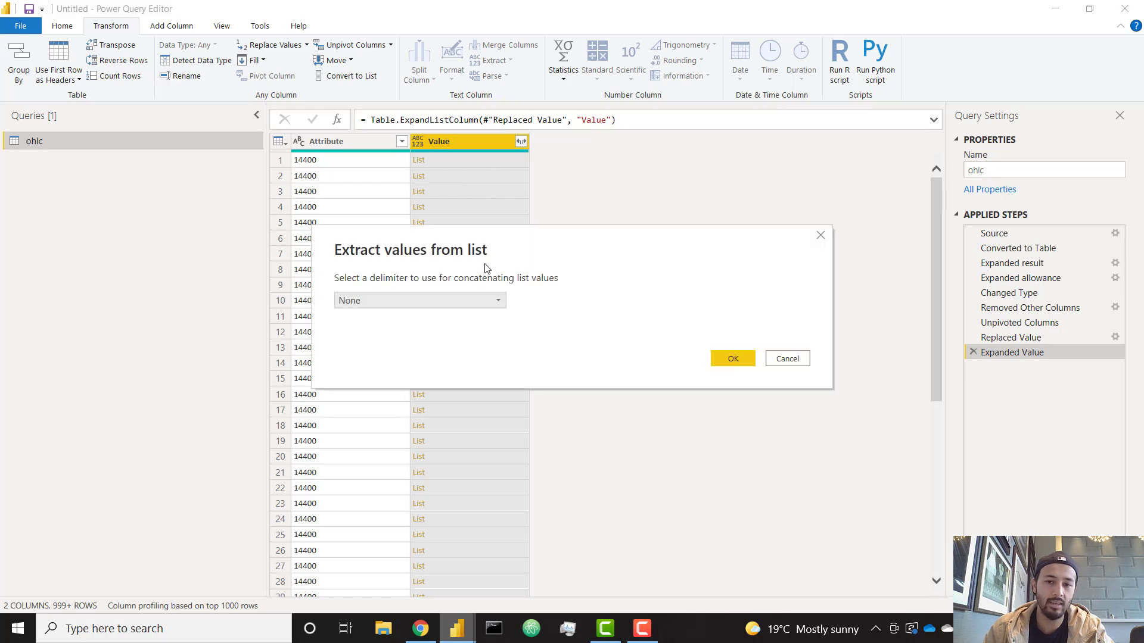
left_click(470, 299)
left_click(438, 328)
left_click(732, 370)
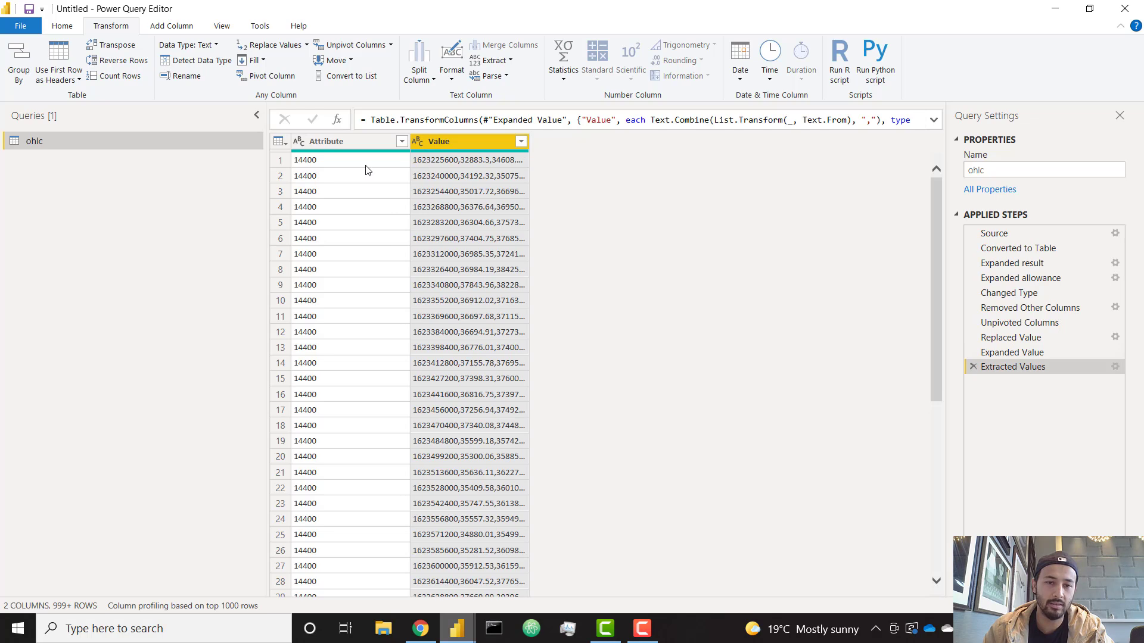
Inspect the first row's Value text and split the Value column by comma at each occurrence of the delimiter
left_click(480, 161)
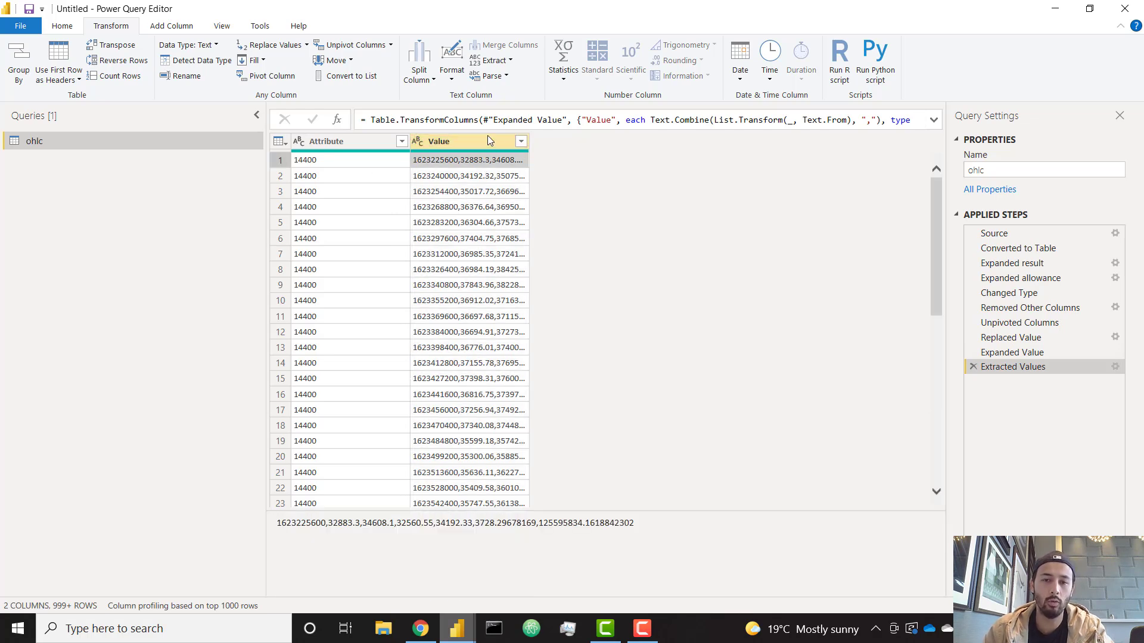
left_click(476, 149)
left_click(447, 161)
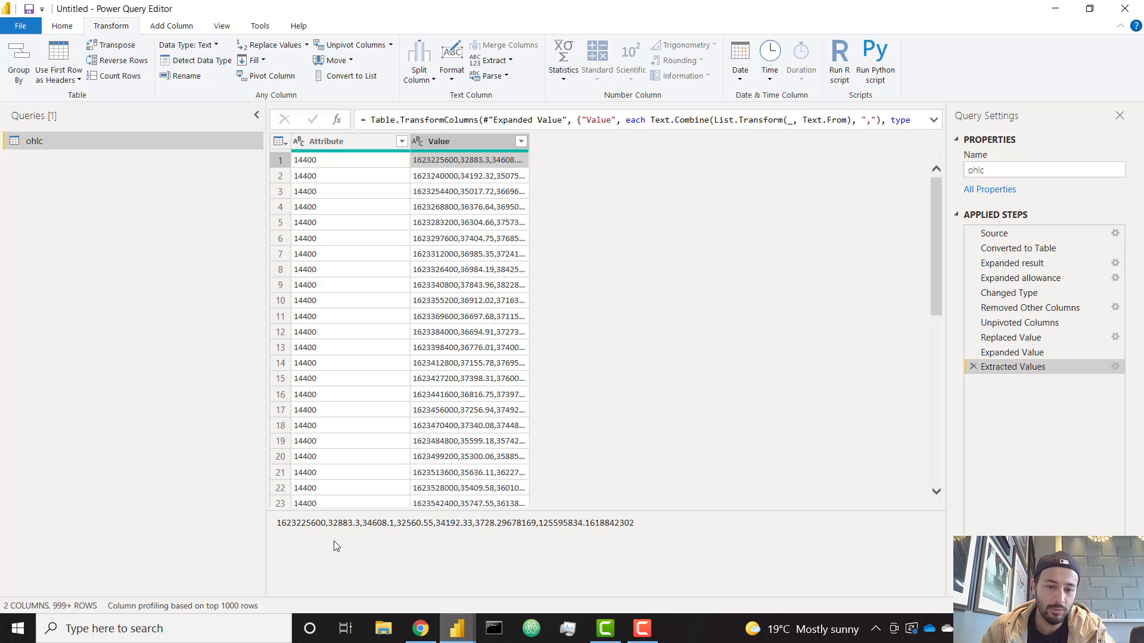
double_click(311, 525)
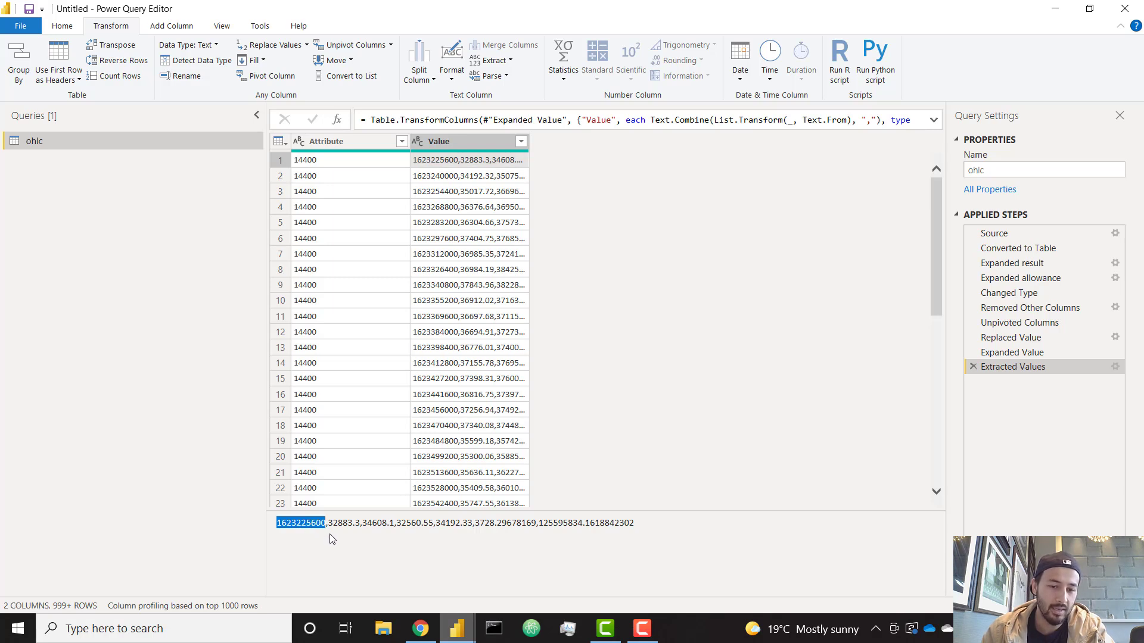
left_click_drag(329, 527, 390, 524)
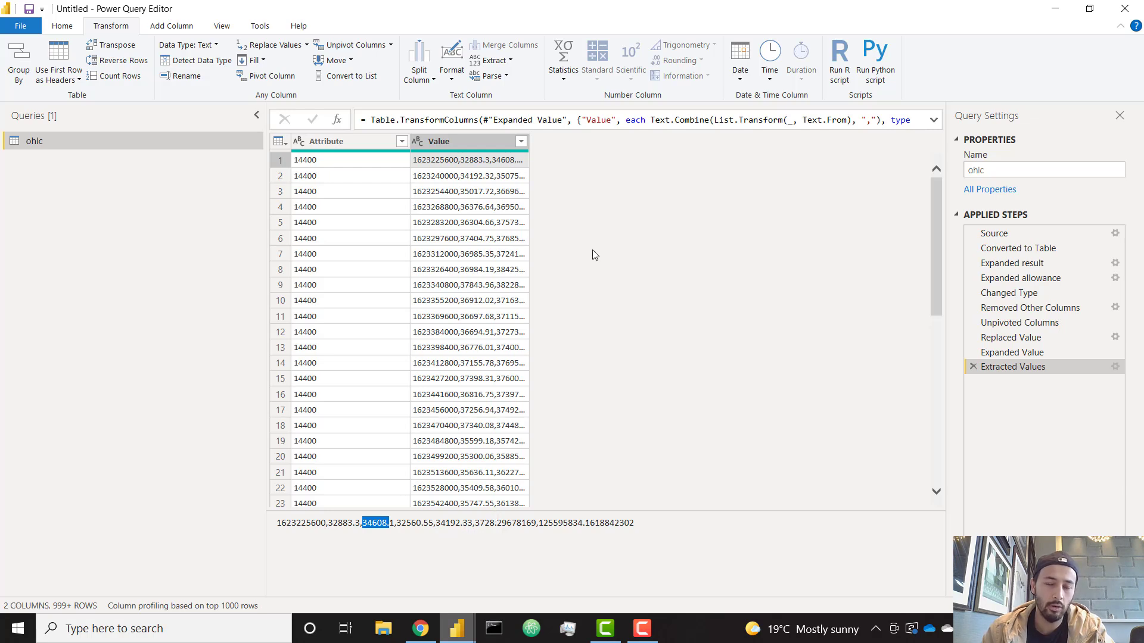
right_click(488, 145)
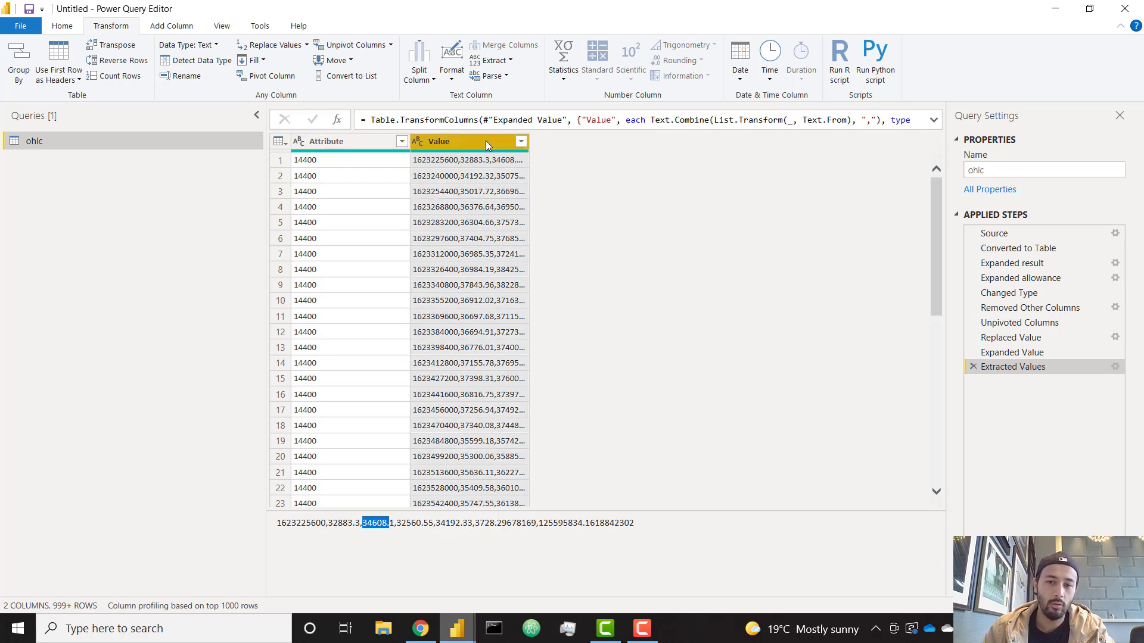
mouse_move(583, 339)
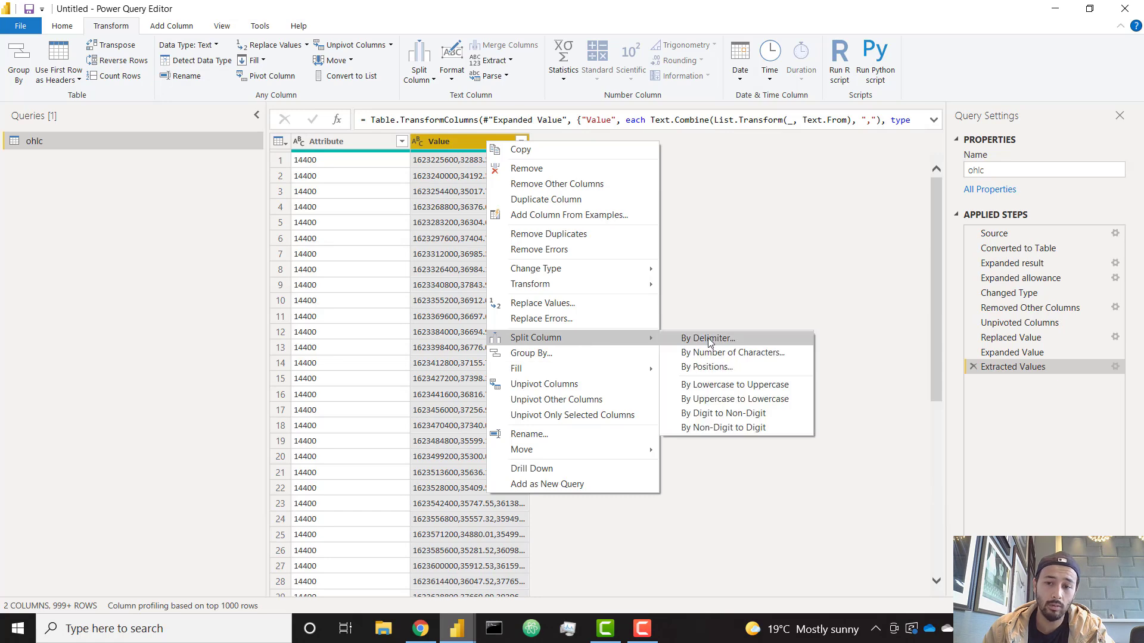
left_click(694, 337)
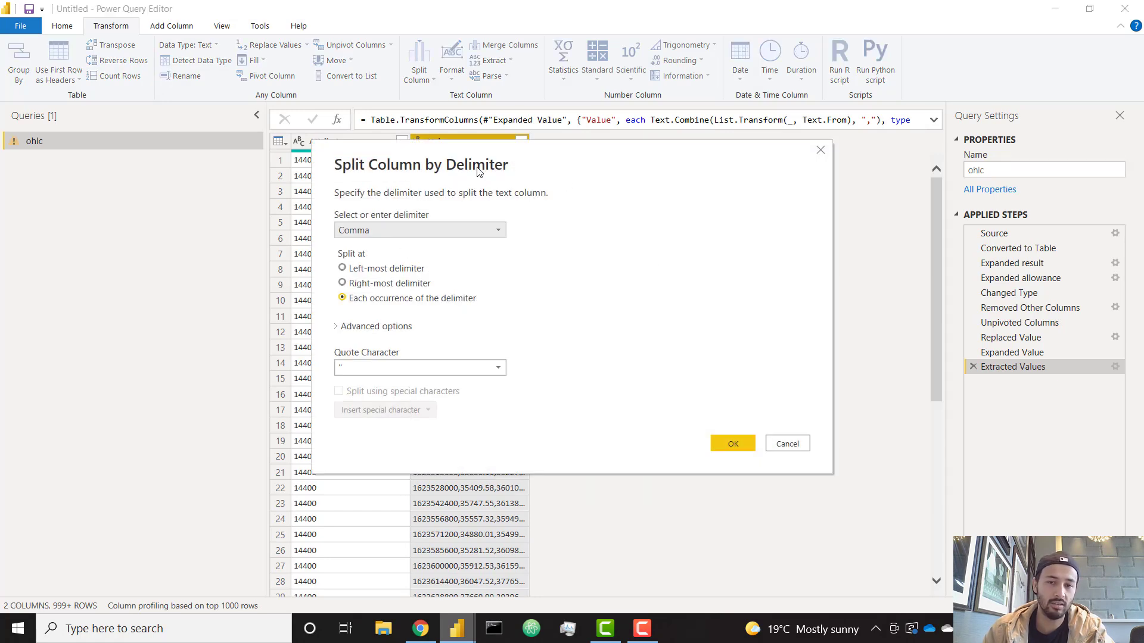
left_click(732, 445)
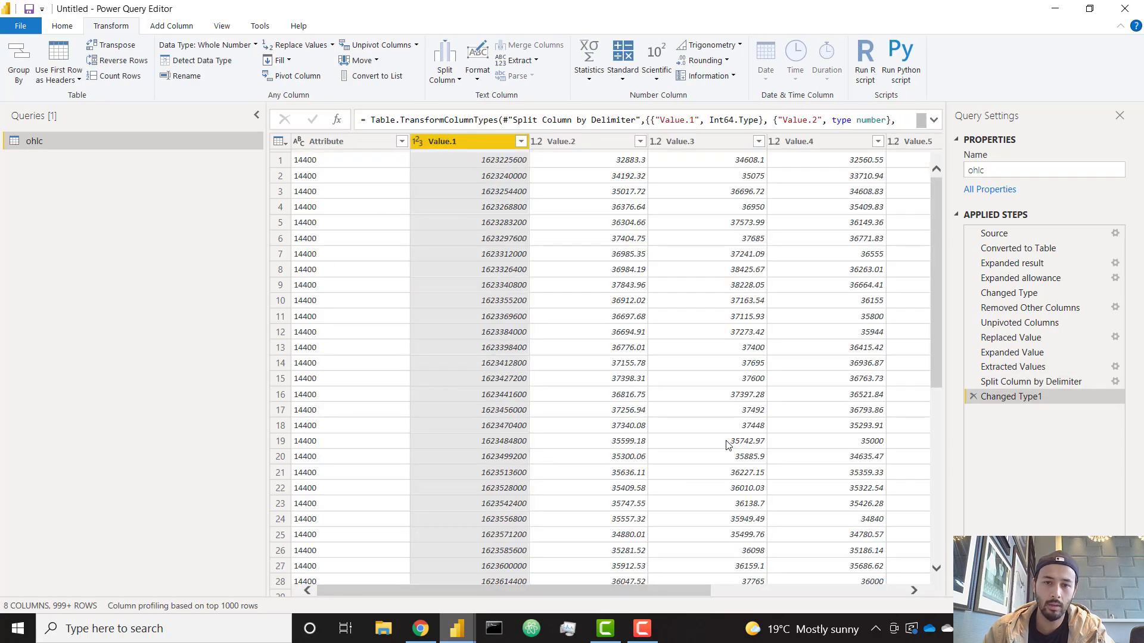
Switch to the OHLC Candlesticks documentation in Chrome, examine the order of the values in each candle, and return to Power Query Editor
left_click_drag(694, 592, 608, 590)
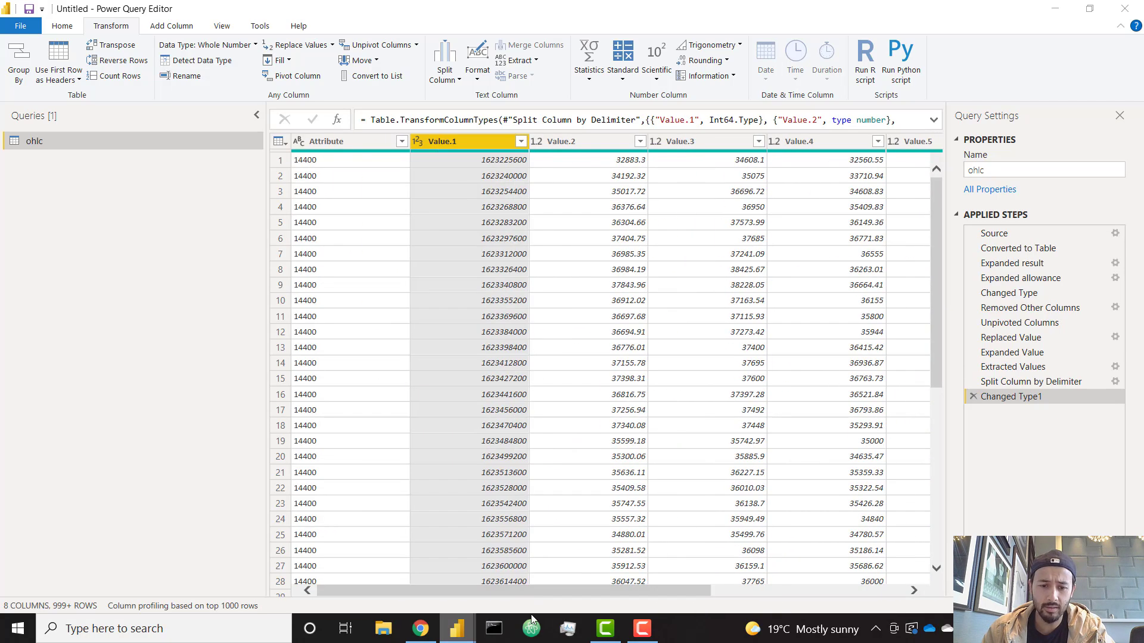
left_click(427, 633)
scroll(876, 437, "up", 10)
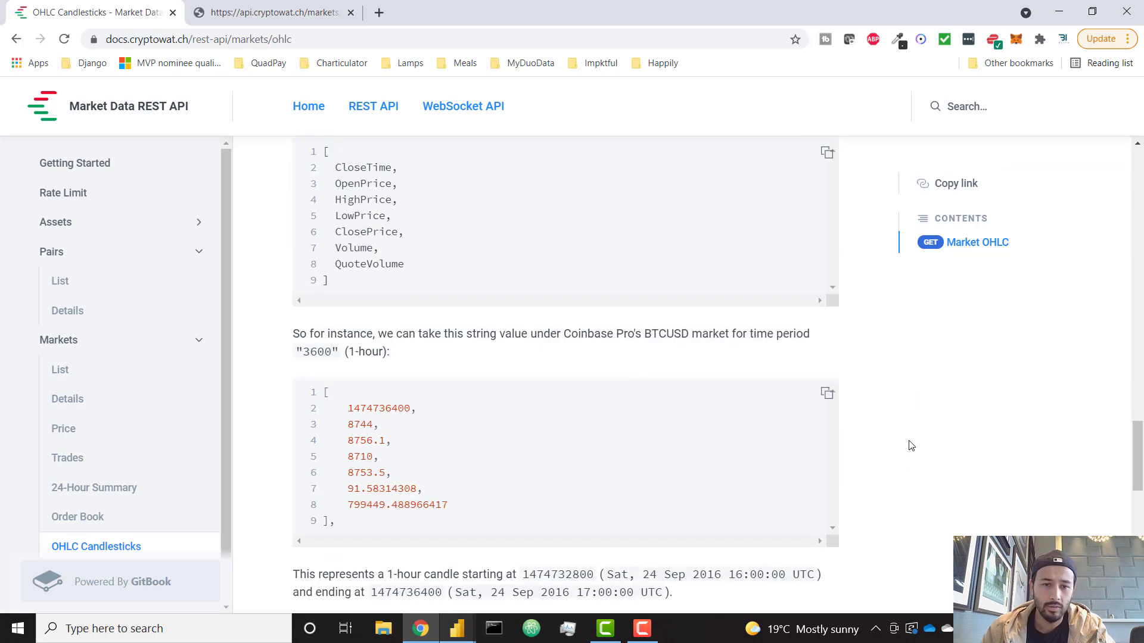
scroll(912, 446, "up", 1)
left_click_drag(331, 240, 442, 357)
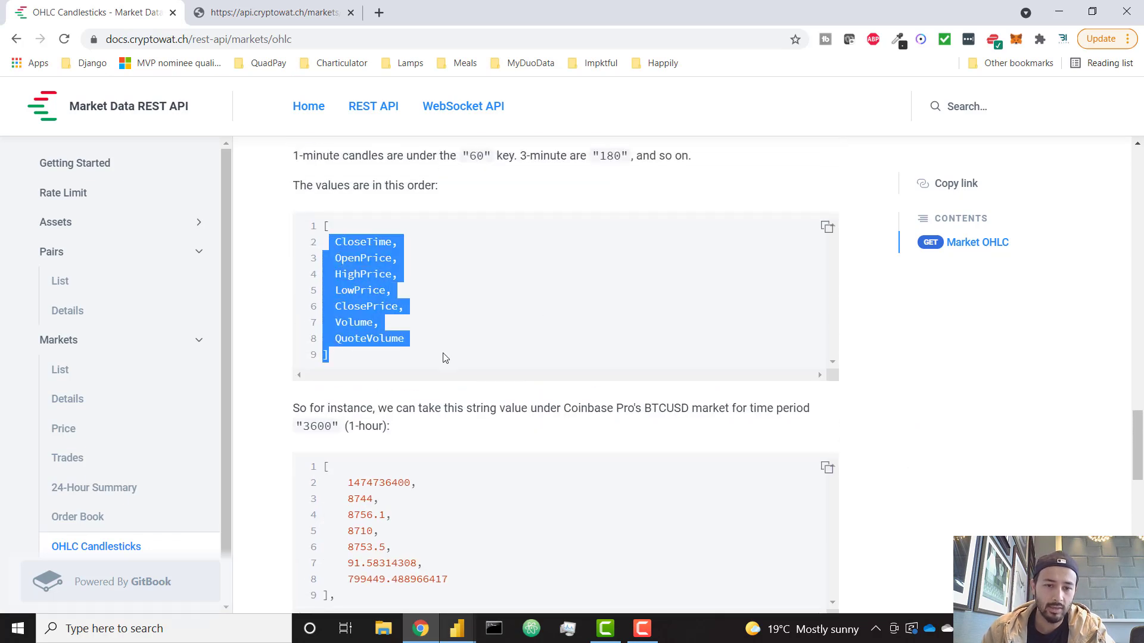
left_click(378, 258)
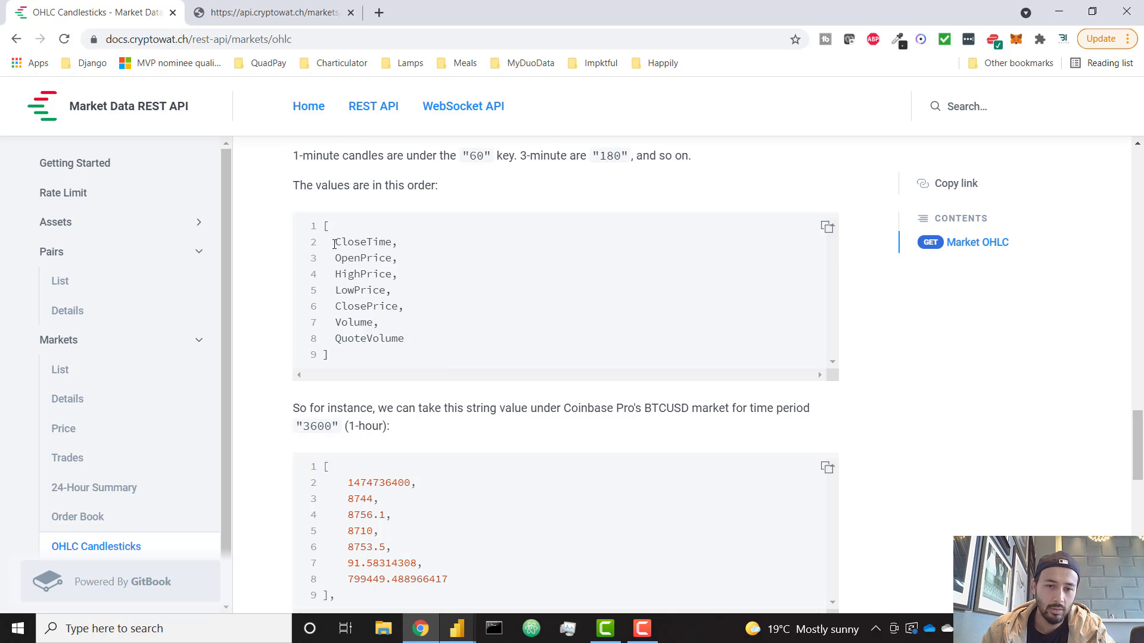
left_click_drag(351, 250, 390, 327)
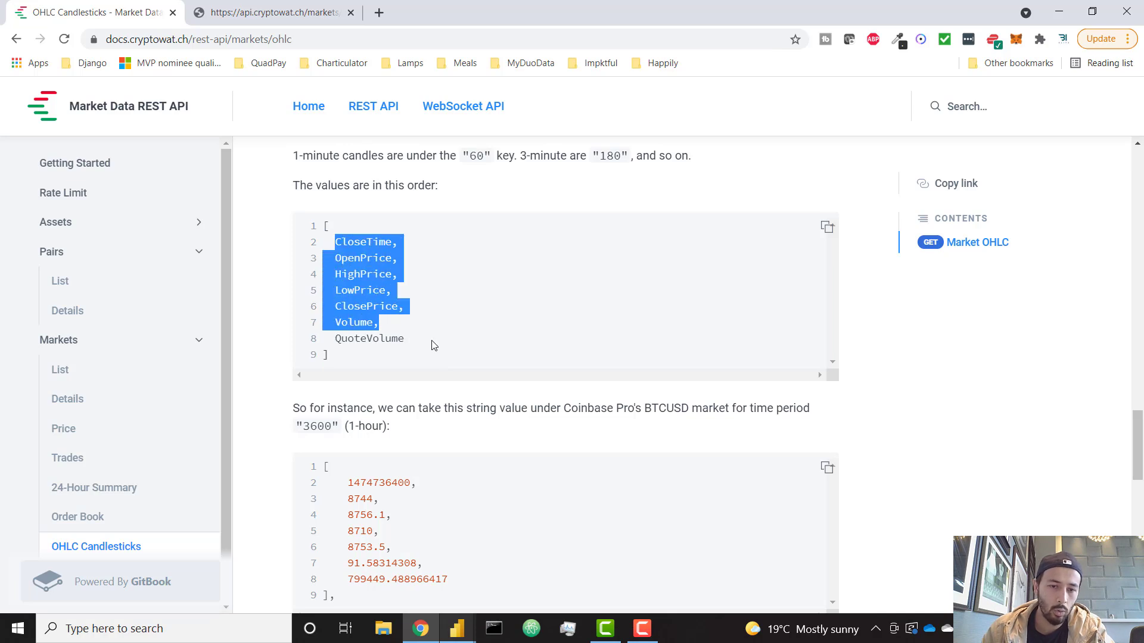
left_click(464, 632)
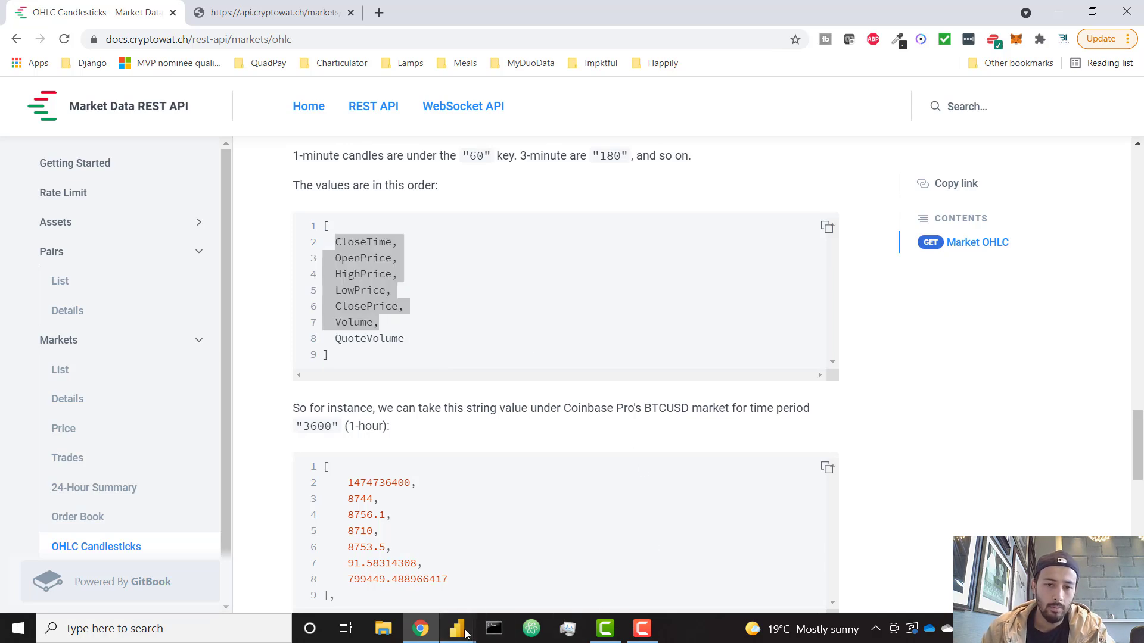
left_click(598, 584)
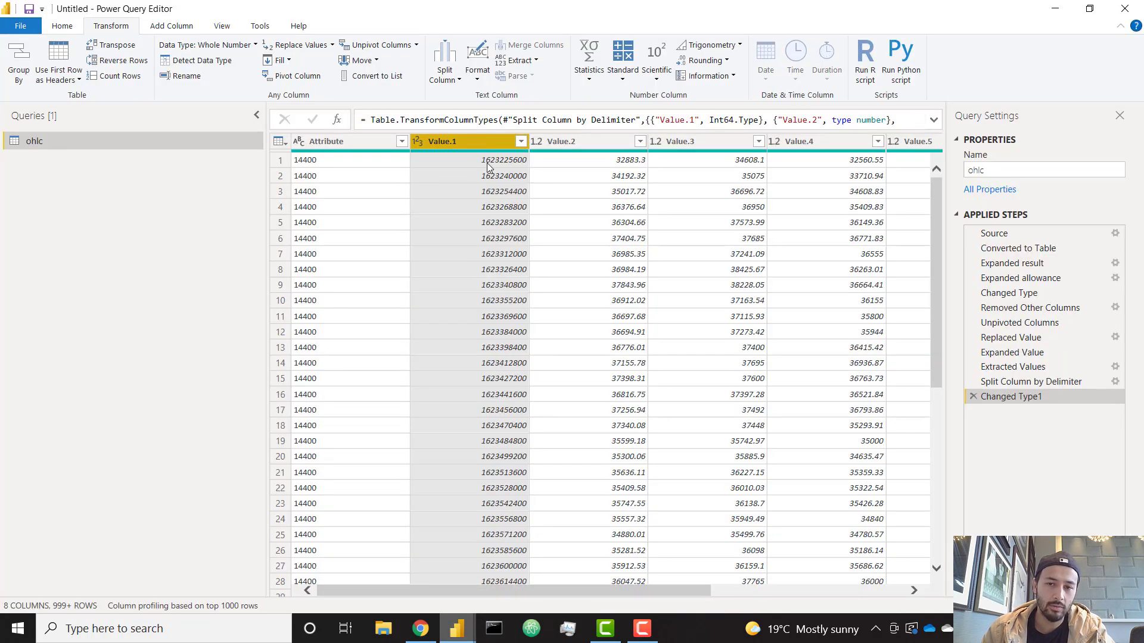
left_click(420, 628)
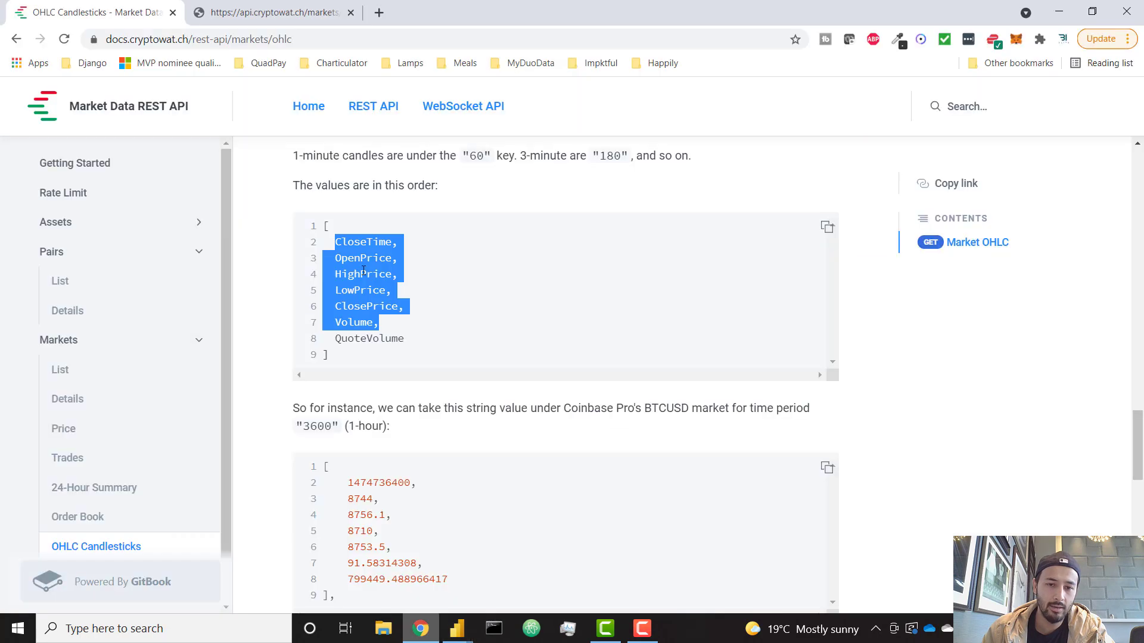
left_click(420, 628)
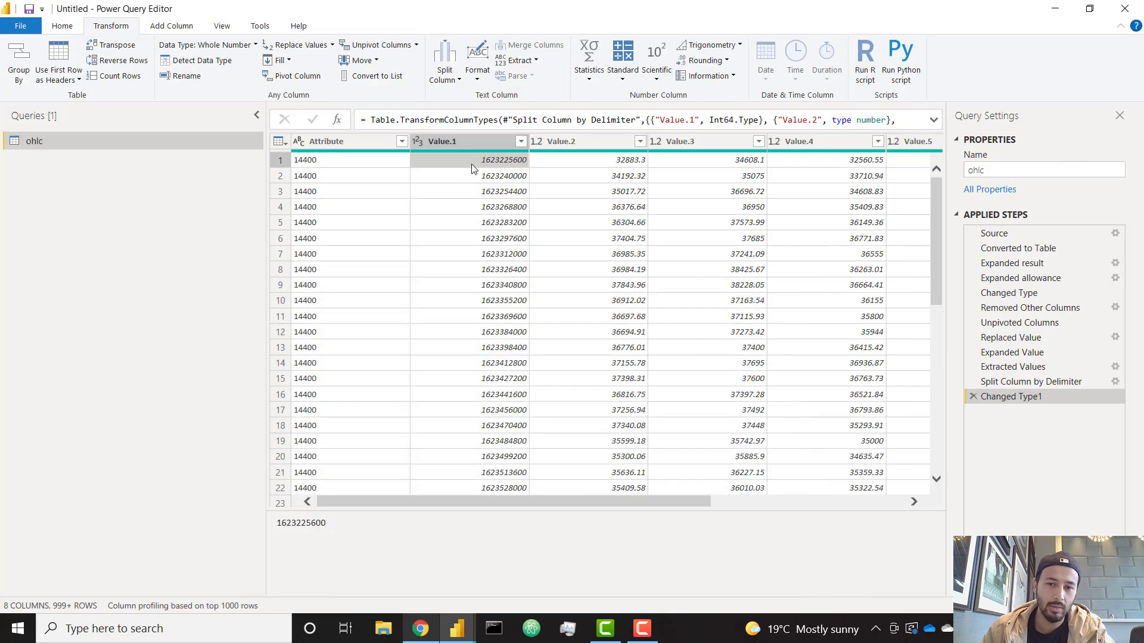
Start a new custom column in the ohlc query and name it Datetime
left_click_drag(639, 497, 645, 500)
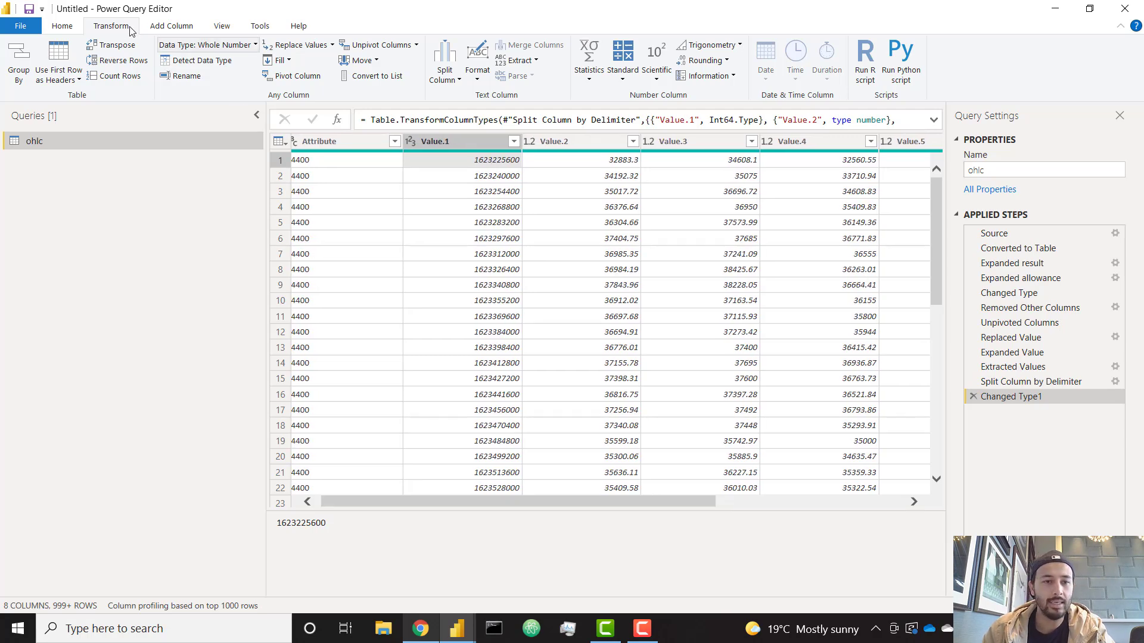
left_click(164, 26)
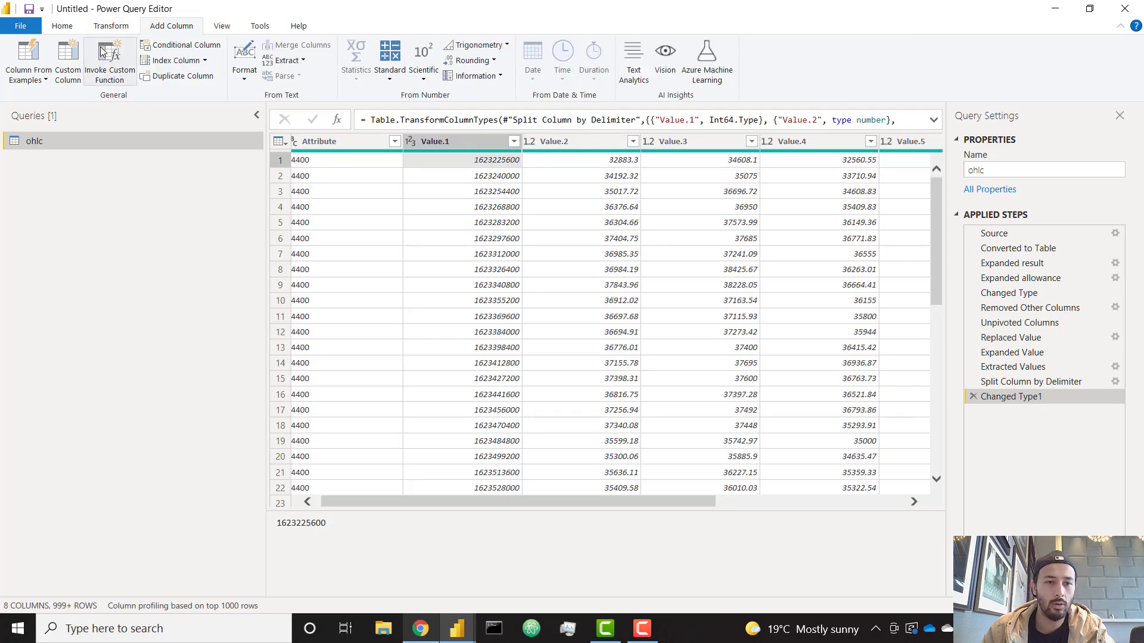
left_click(69, 60)
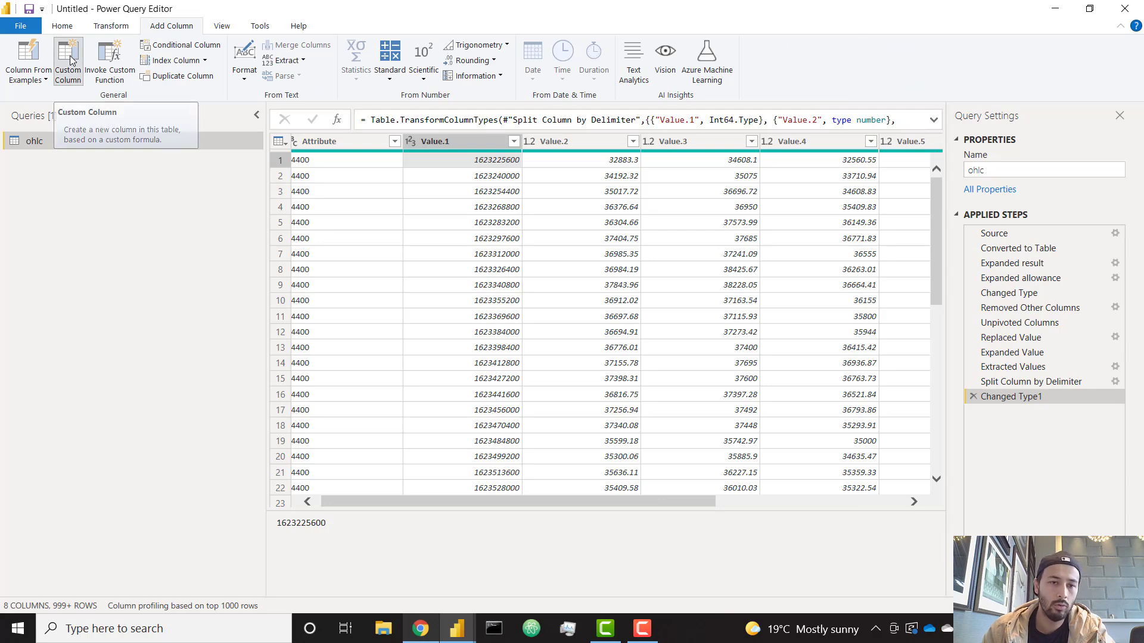
double_click(458, 236)
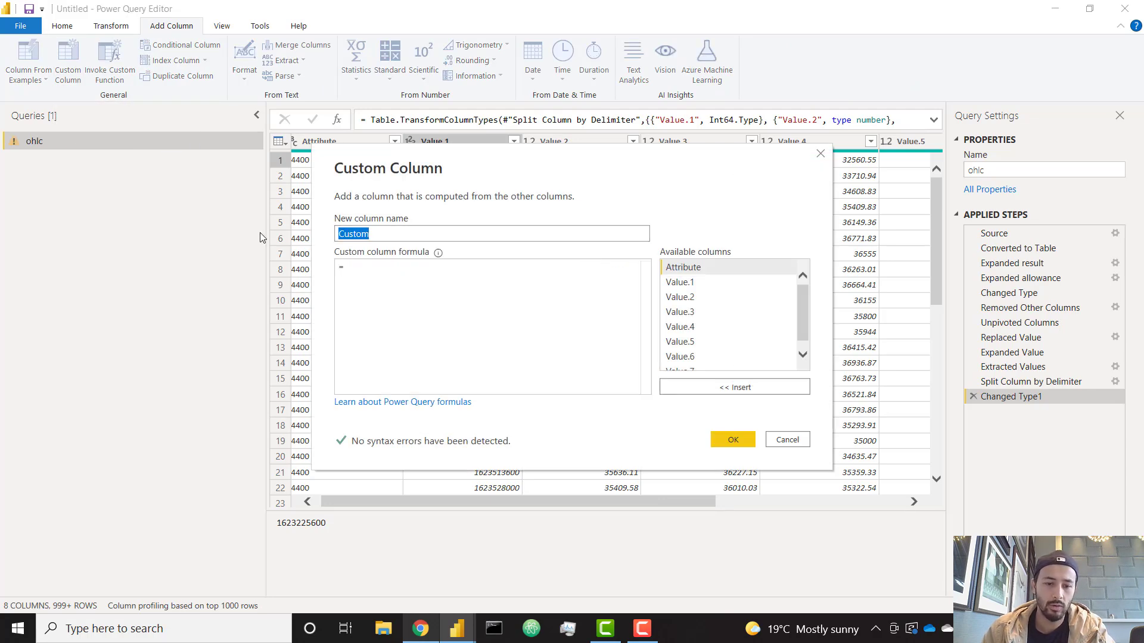
type("#d")
key("BackSpace")
key("BackSpace")
key("BackSpace")
type("Datetime")
left_click(554, 287)
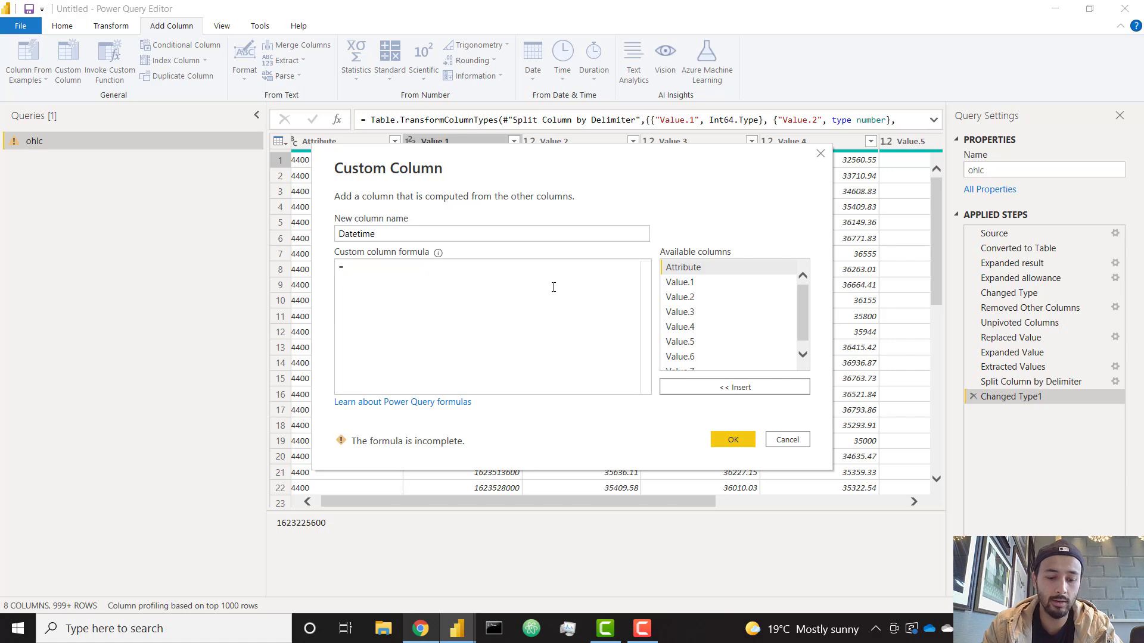
Set the custom column's formula to #datetime(1970,1,1,0,0,0) + #duration(0,0,0,[Value.1]), add the column and check its values
type("#datetime(1970,1,1,0,0,0)")
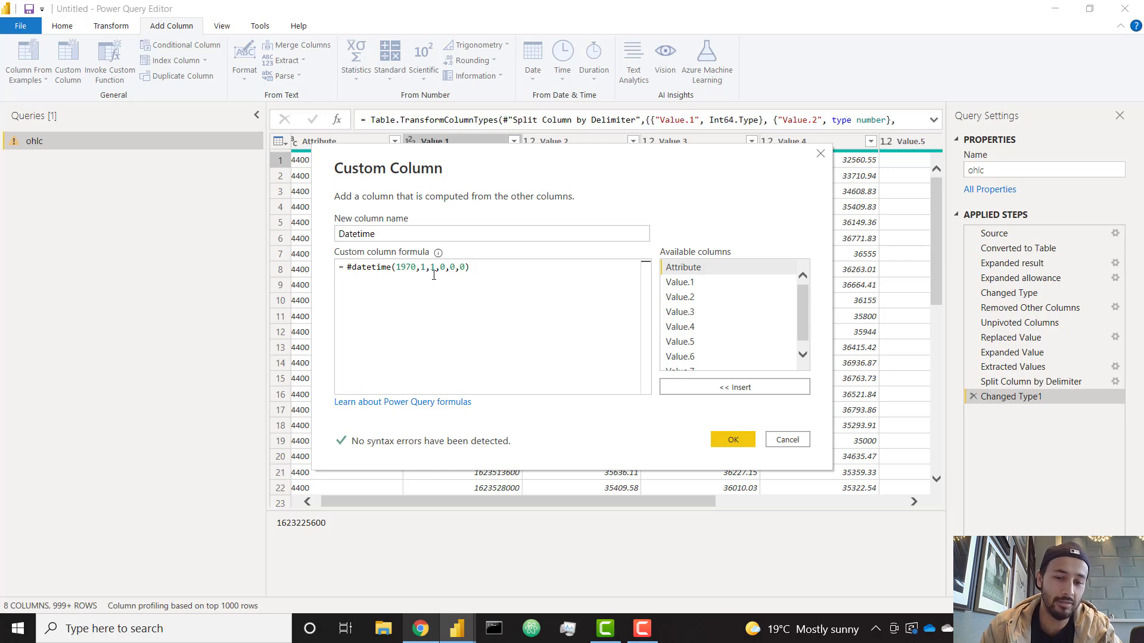
type("+")
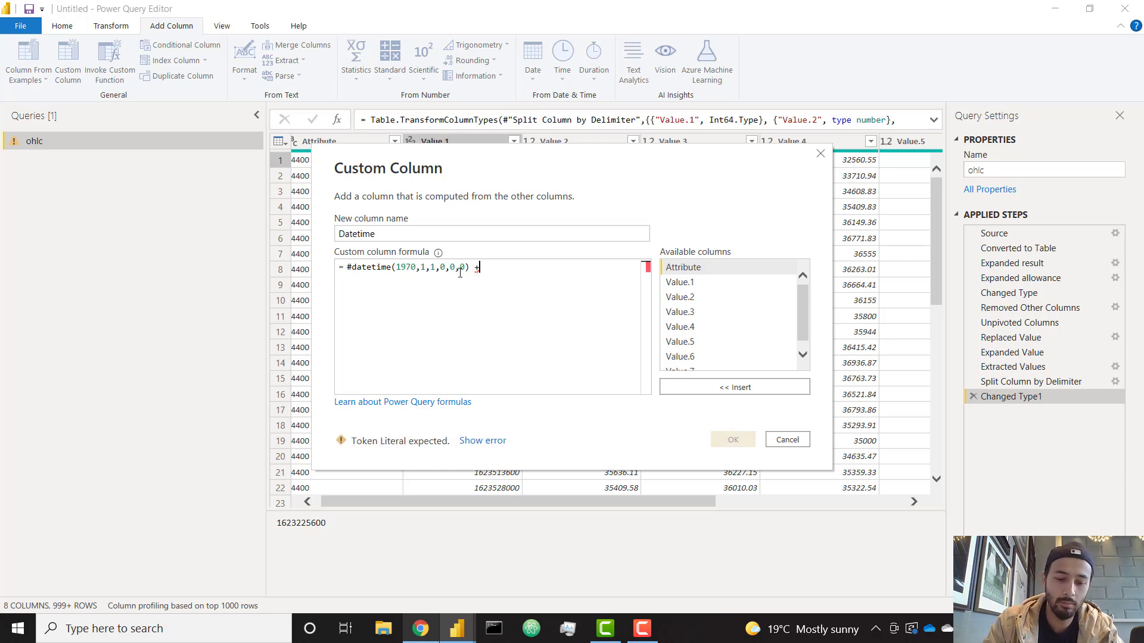
type(" #duration")
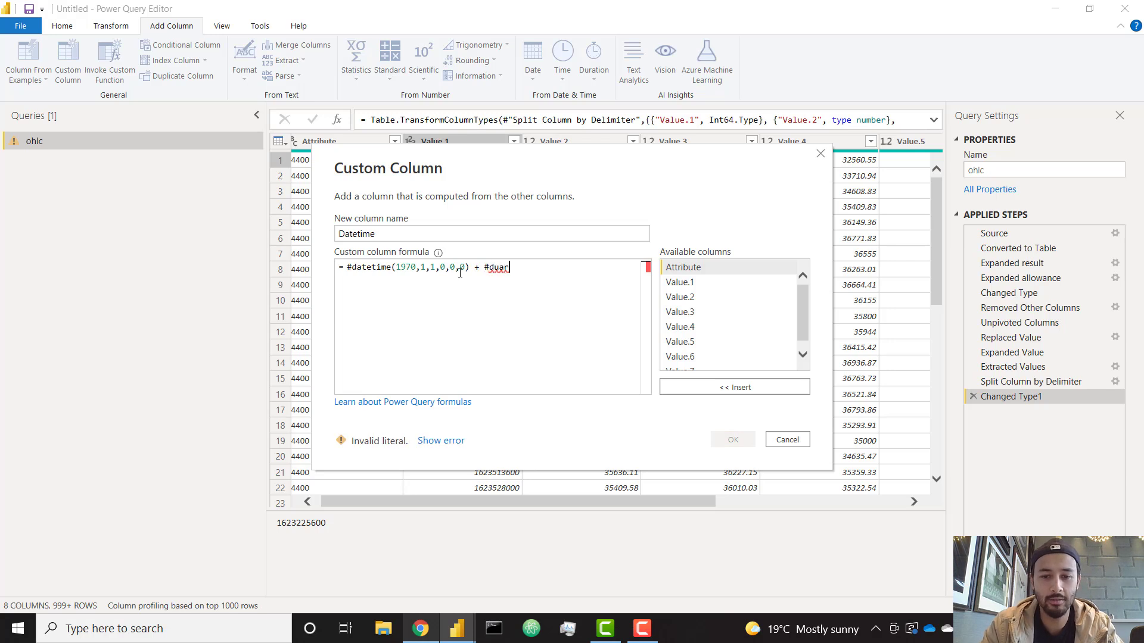
type("(")
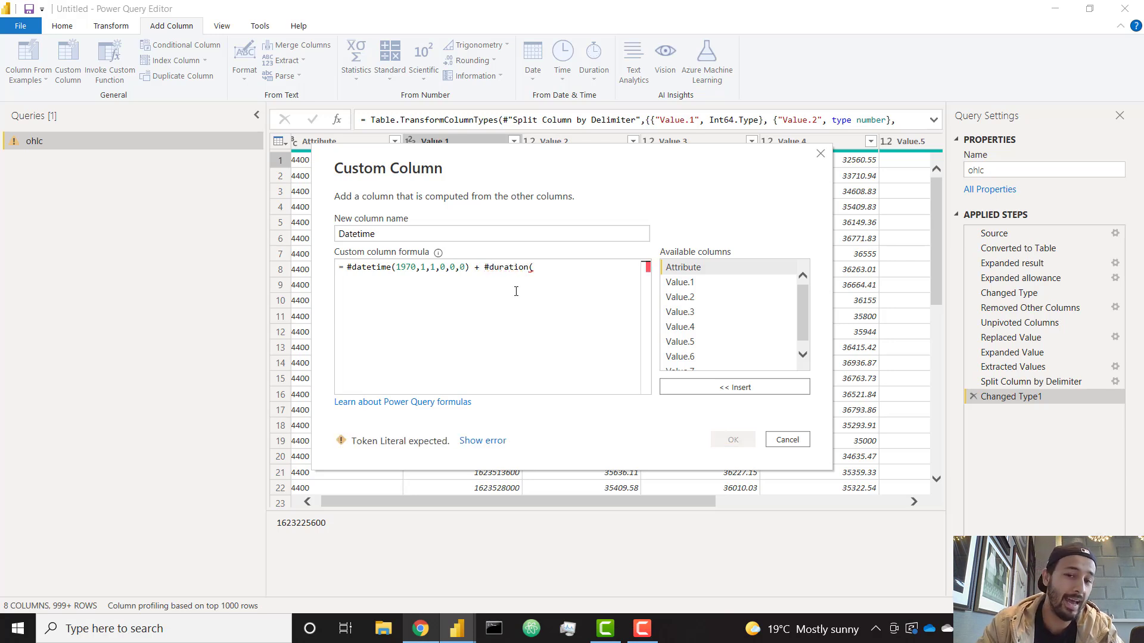
type("0,0,")
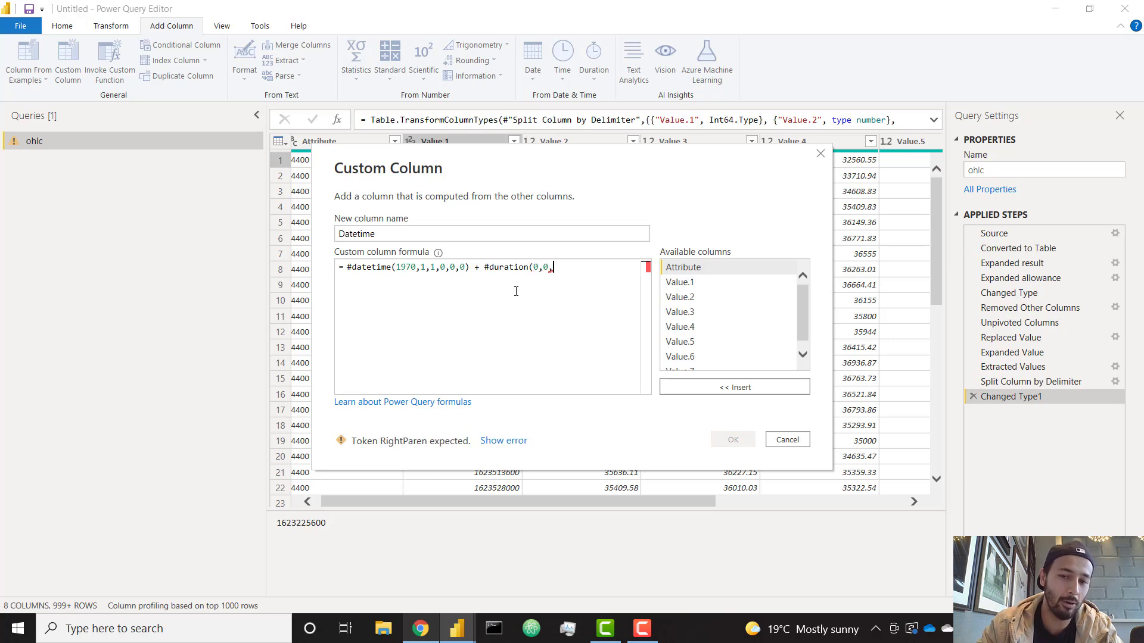
type("0,")
double_click(709, 289)
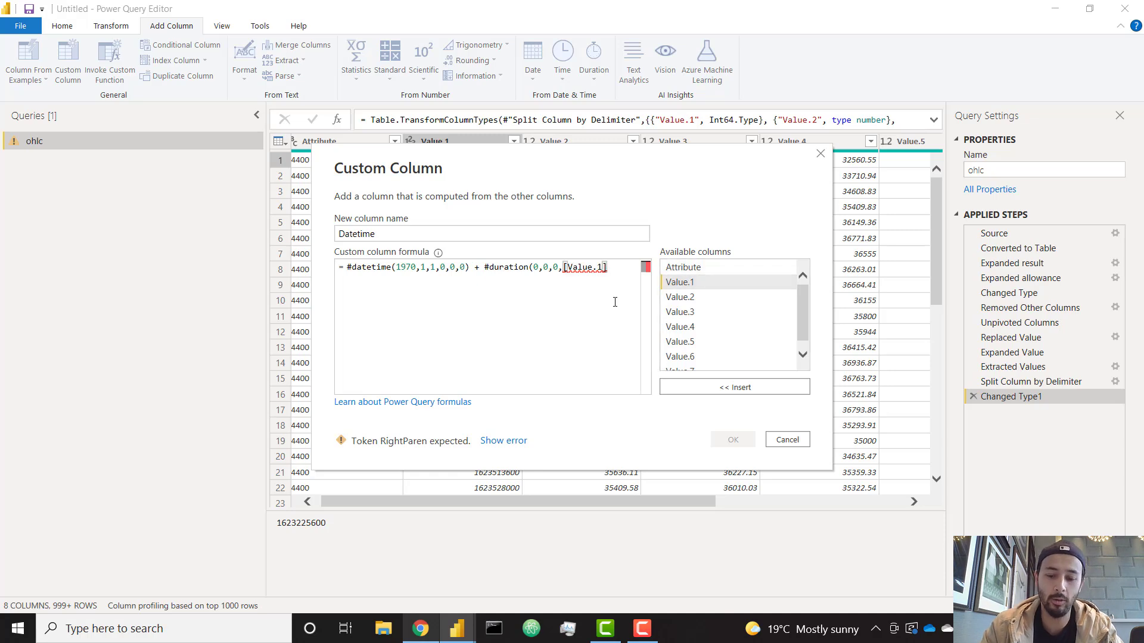
type(")")
left_click(725, 442)
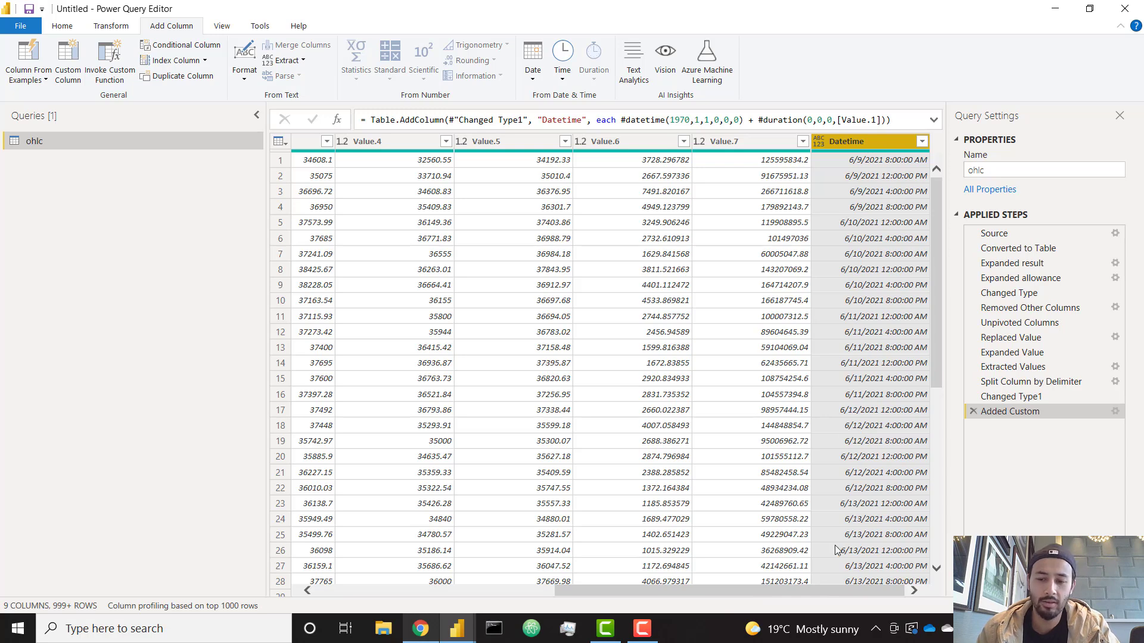
left_click(874, 162)
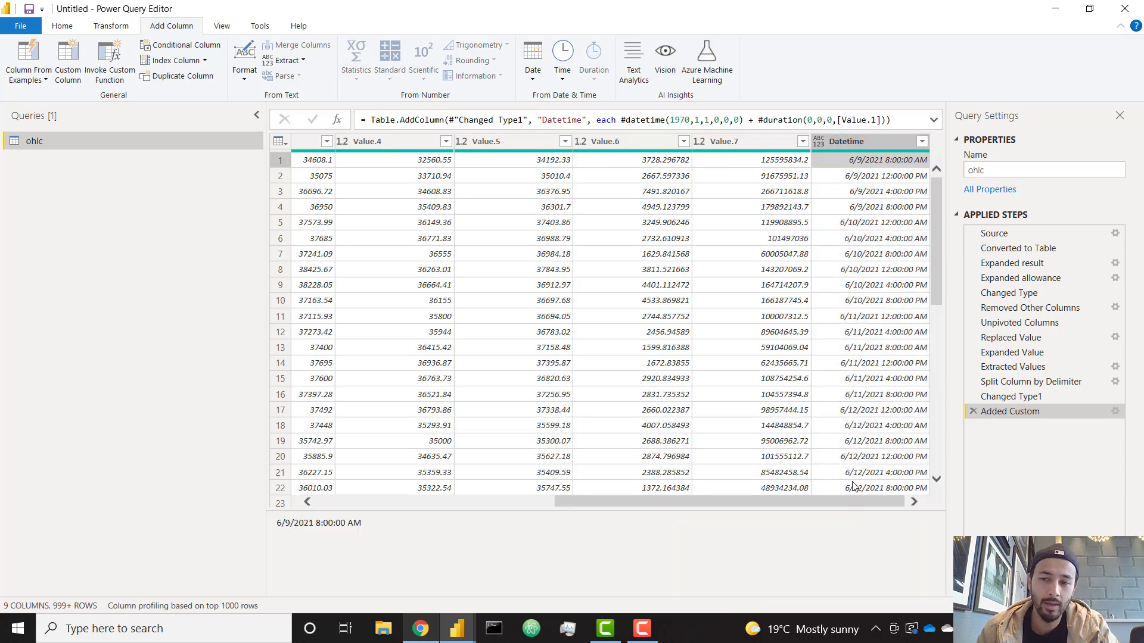
left_click_drag(830, 503, 593, 512)
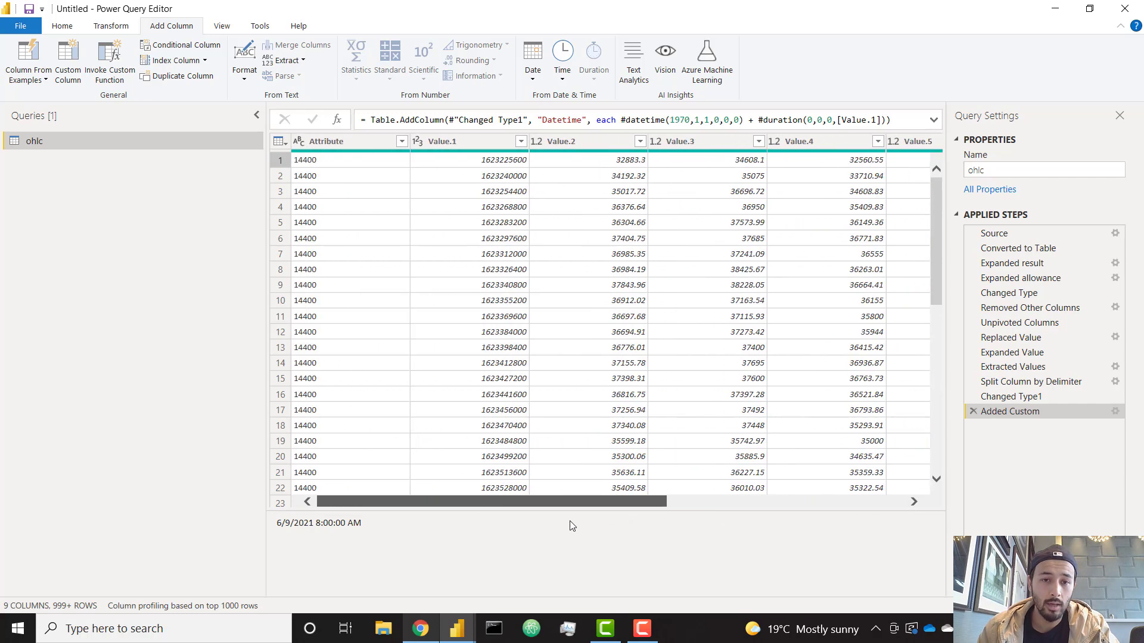
Keep only the Attribute, Datetime, Value.2, Value.3, Value.4, Value.5 and Value.6 columns, in that order, and remove all other columns
left_click(374, 146)
left_click_drag(524, 591, 762, 590)
left_click(885, 140)
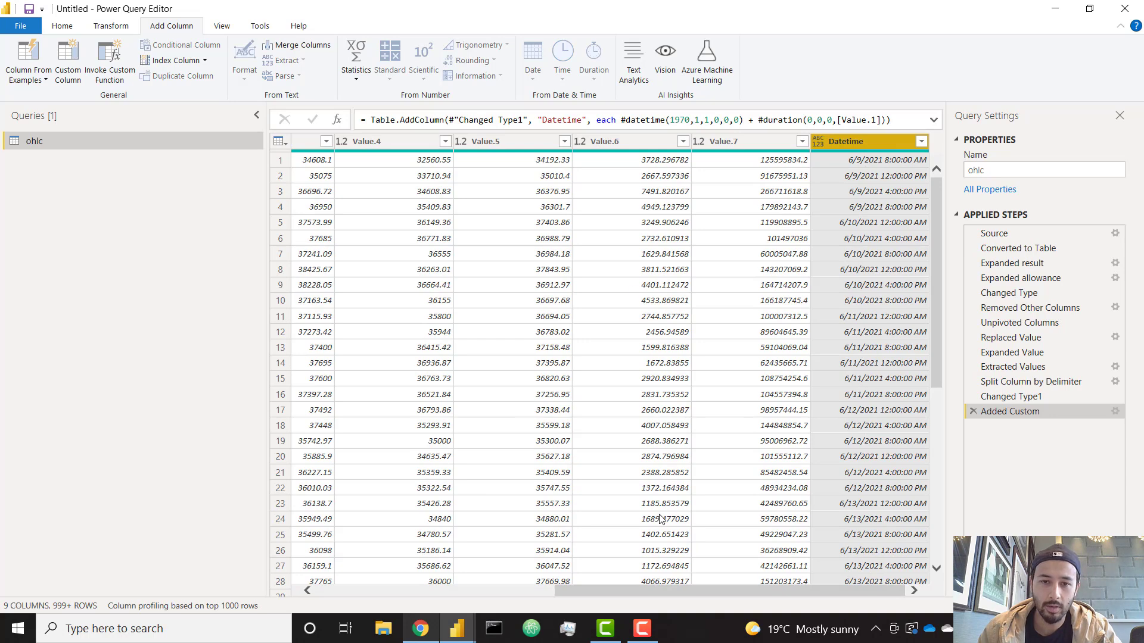
left_click_drag(659, 596, 652, 593)
left_click_drag(593, 586, 446, 585)
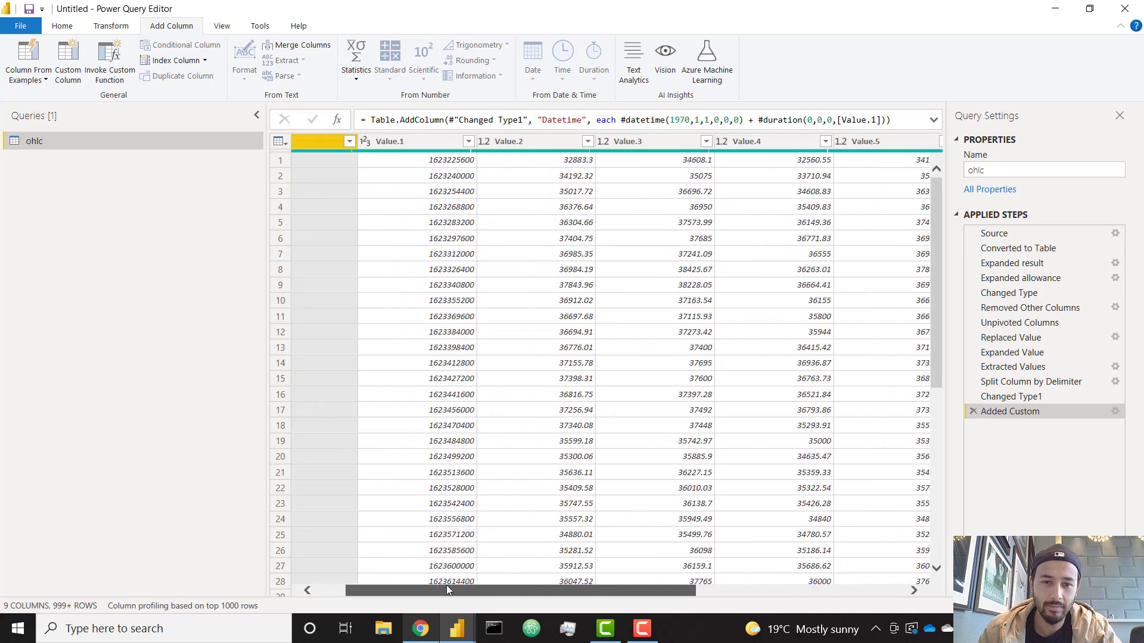
left_click(563, 143, "ctrl")
left_click(666, 142, "ctrl")
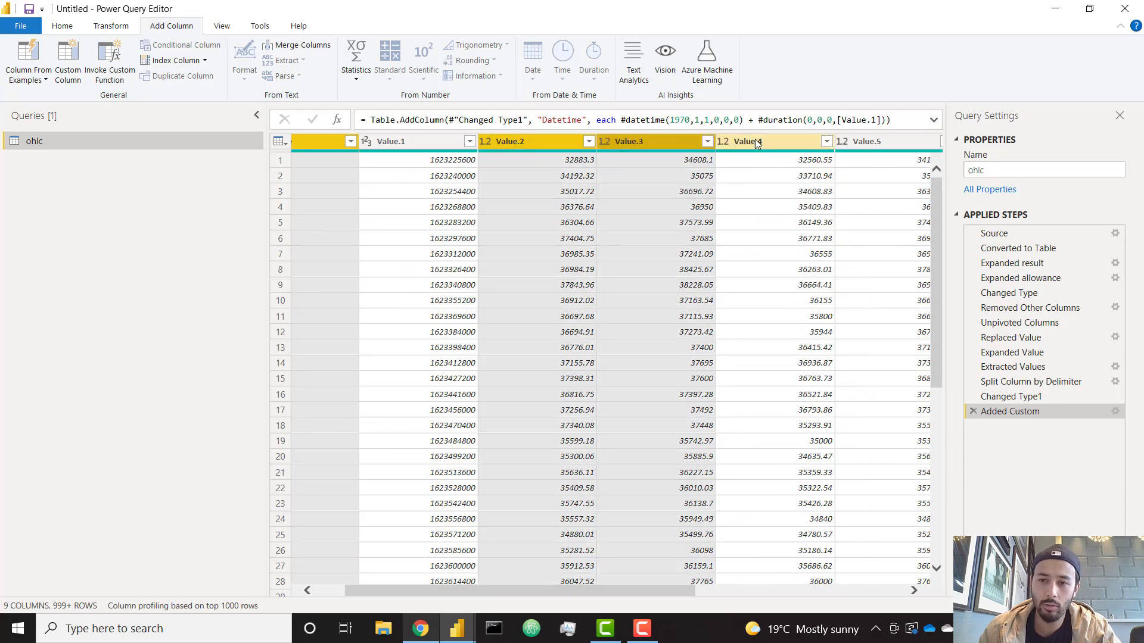
left_click(762, 142, "ctrl")
left_click(888, 141, "ctrl")
left_click_drag(607, 589, 797, 587)
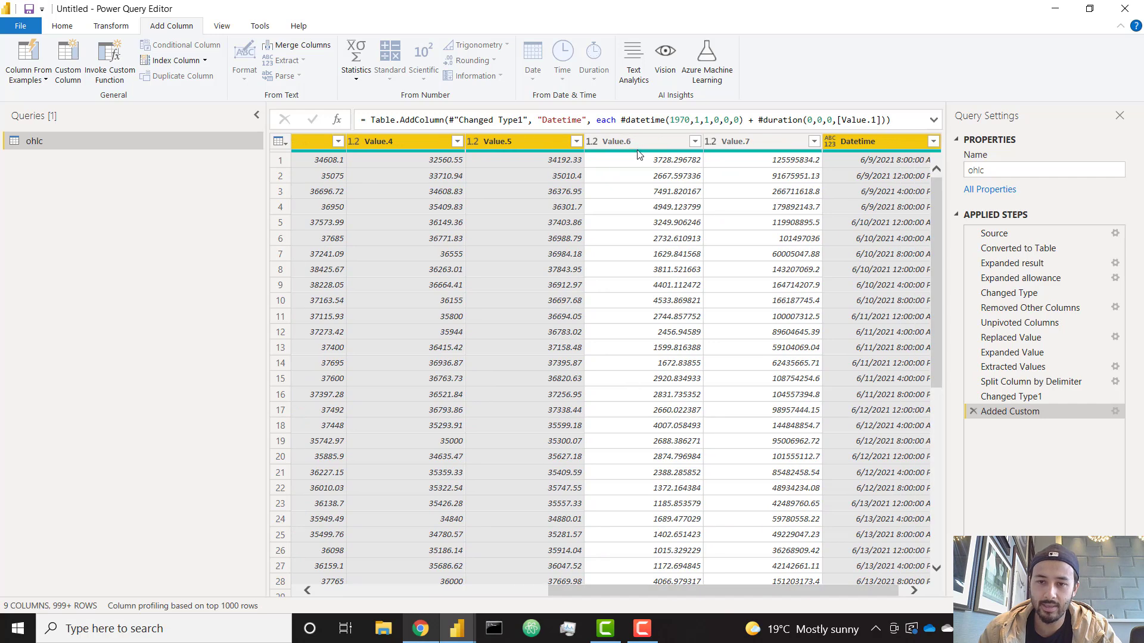
left_click(634, 146, "ctrl")
right_click(642, 145)
left_click(677, 188)
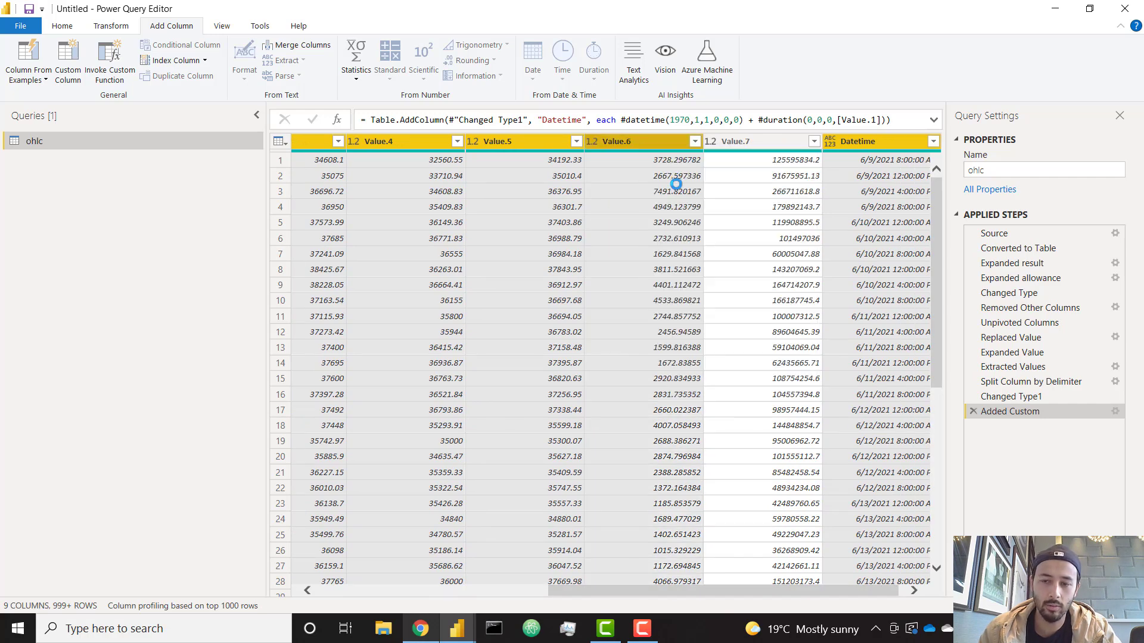
Rename the Value.2 column to Open and Value.3 to High, checking the value order in the OHLC documentation in Chrome
left_click_drag(659, 588, 456, 589)
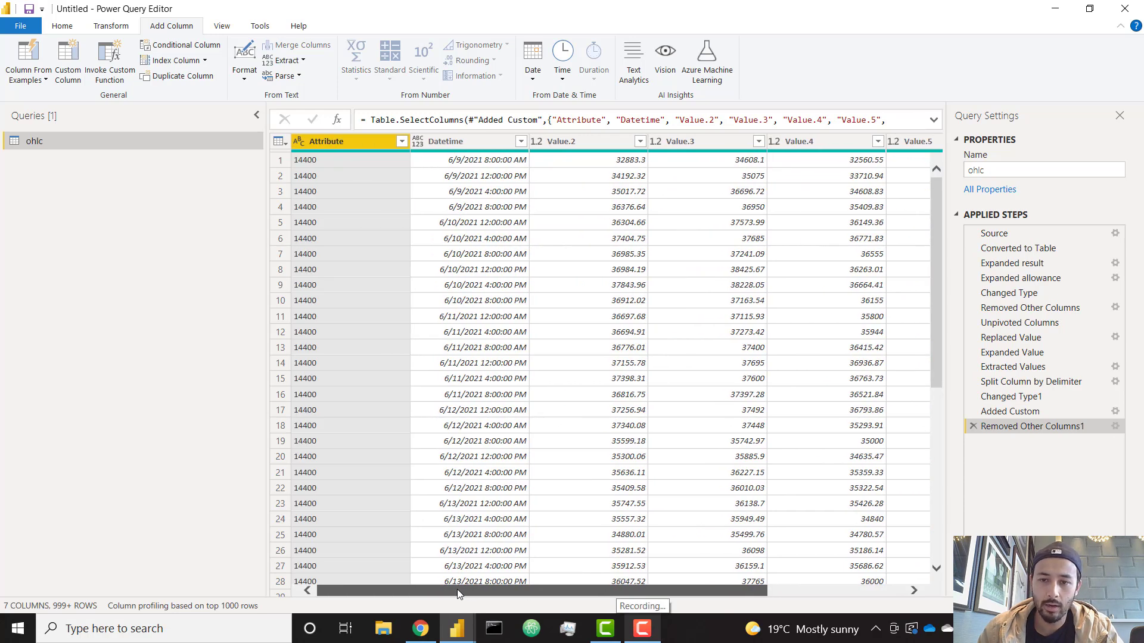
double_click(595, 143)
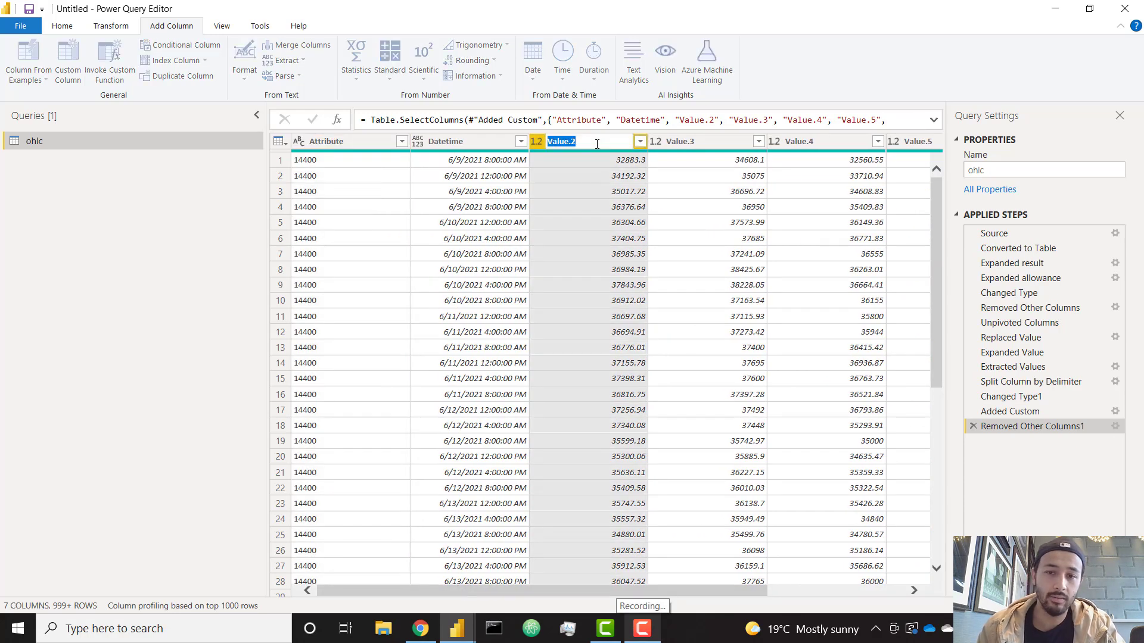
key("Return")
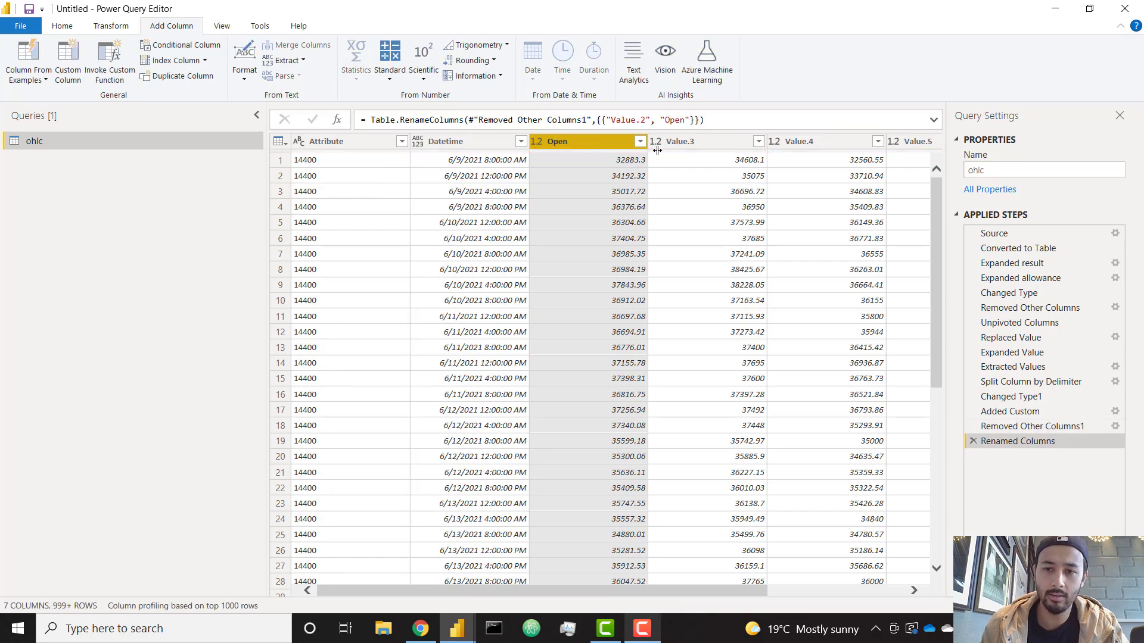
double_click(724, 147)
type("Hig")
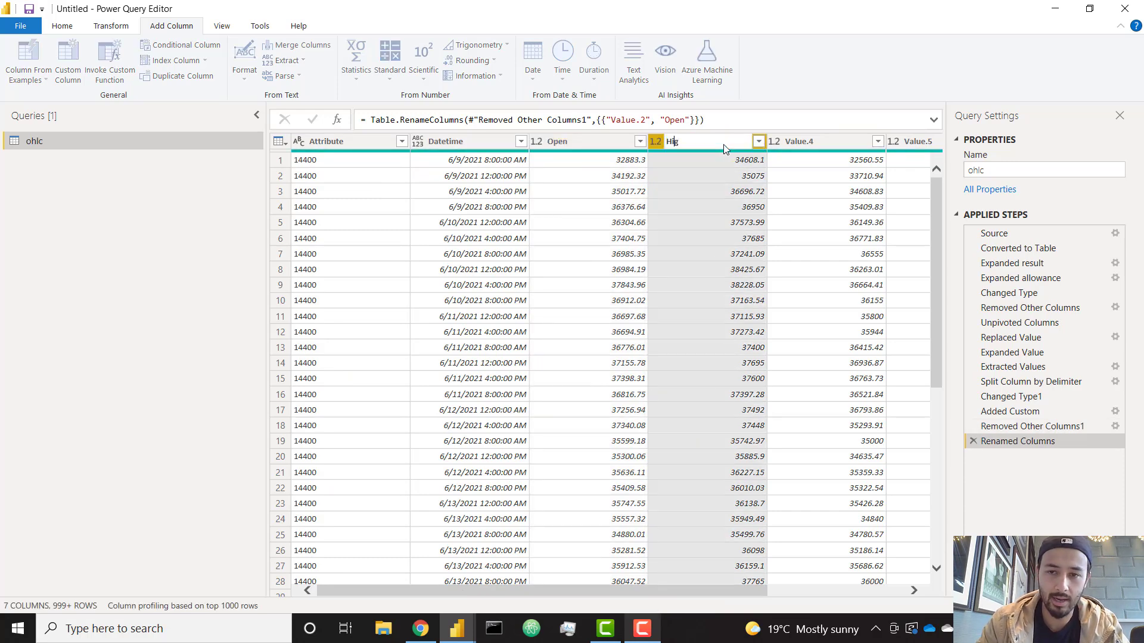
type("h")
key("Return")
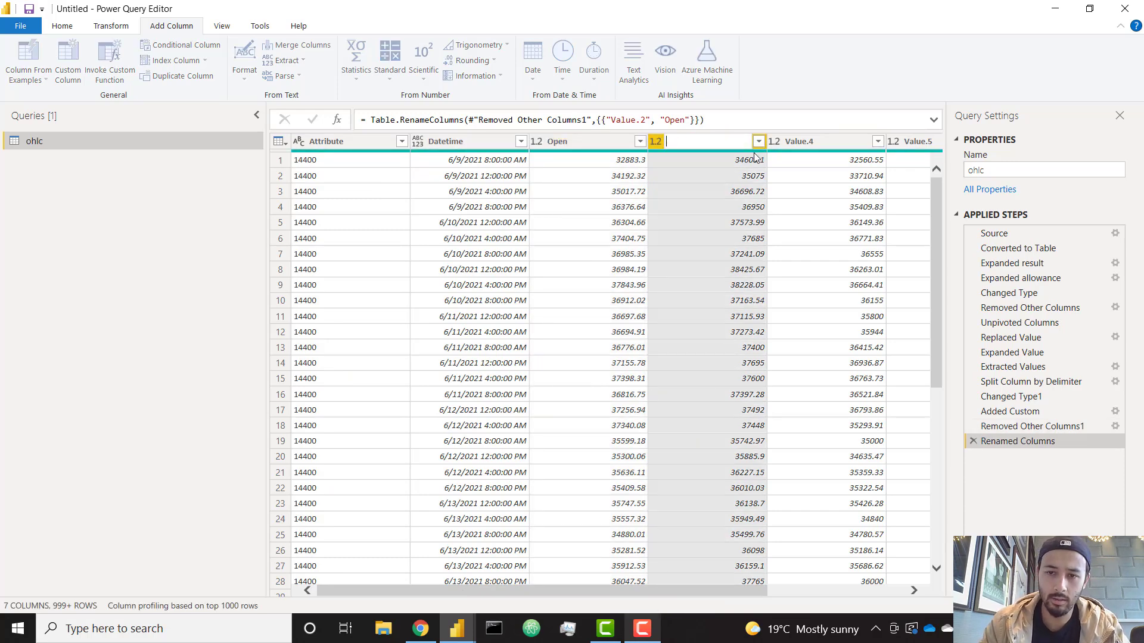
left_click(421, 628)
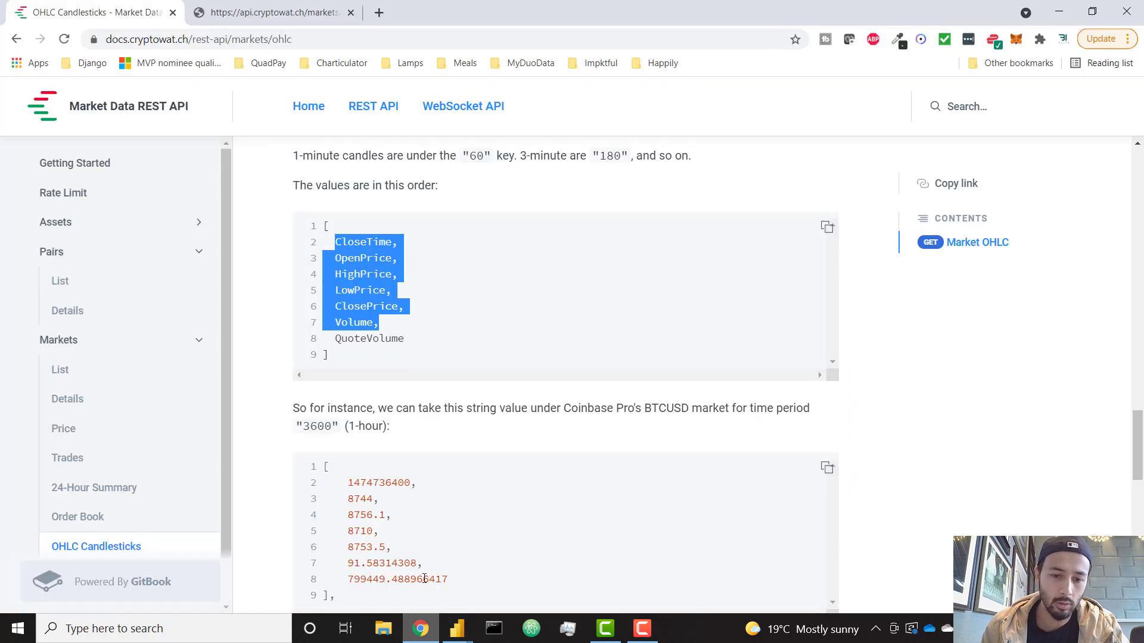
left_click(457, 629)
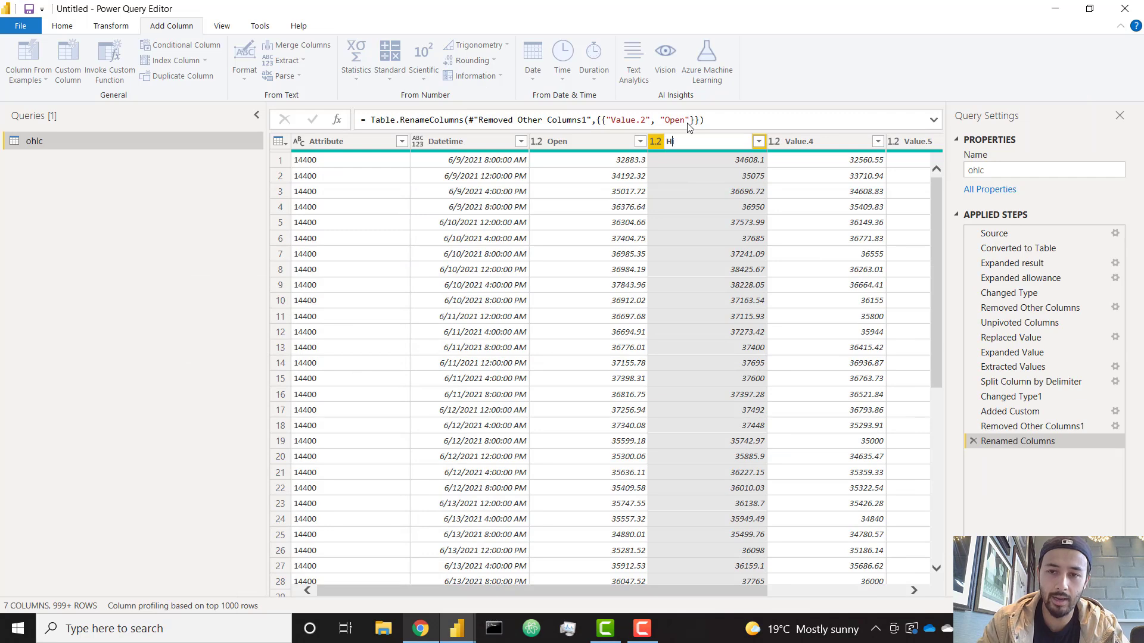
key("Return")
Rename the Value.4 column to Low, Value.5 to Close and Value.6 to Volume
double_click(809, 141)
type("Low")
key("Return")
double_click(903, 143)
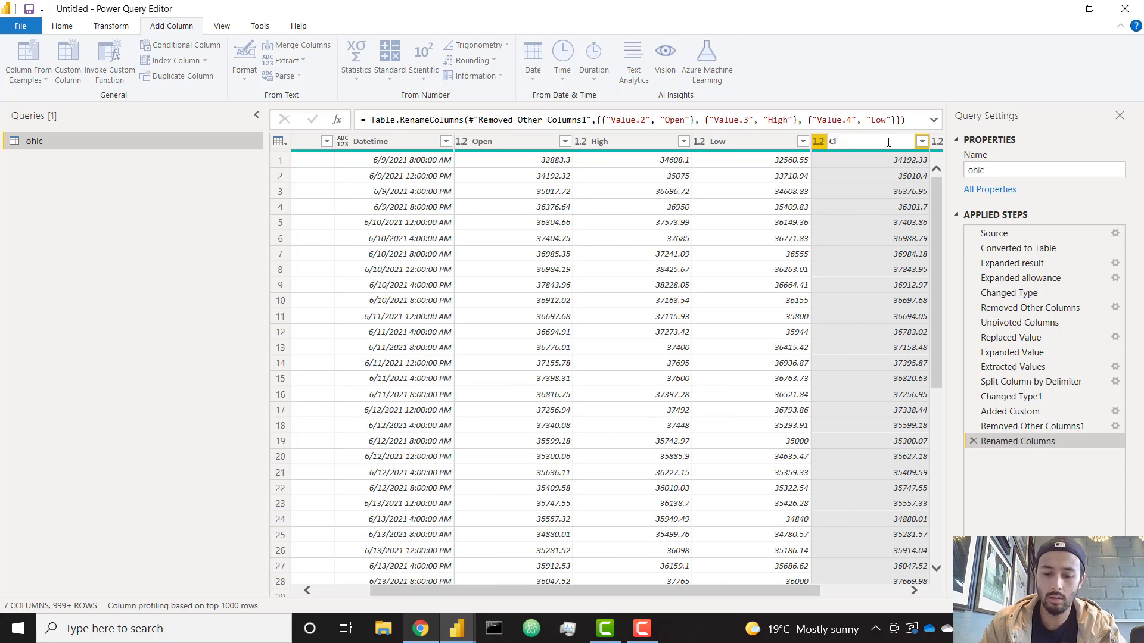
type("Close")
key("Return")
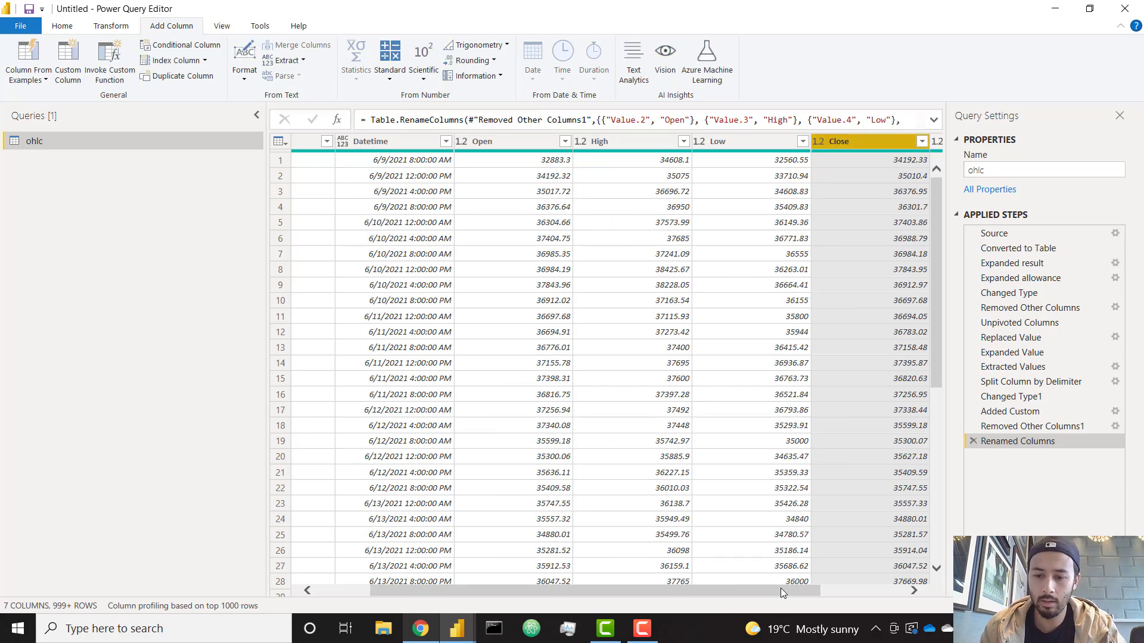
left_click_drag(782, 593, 867, 592)
double_click(858, 141)
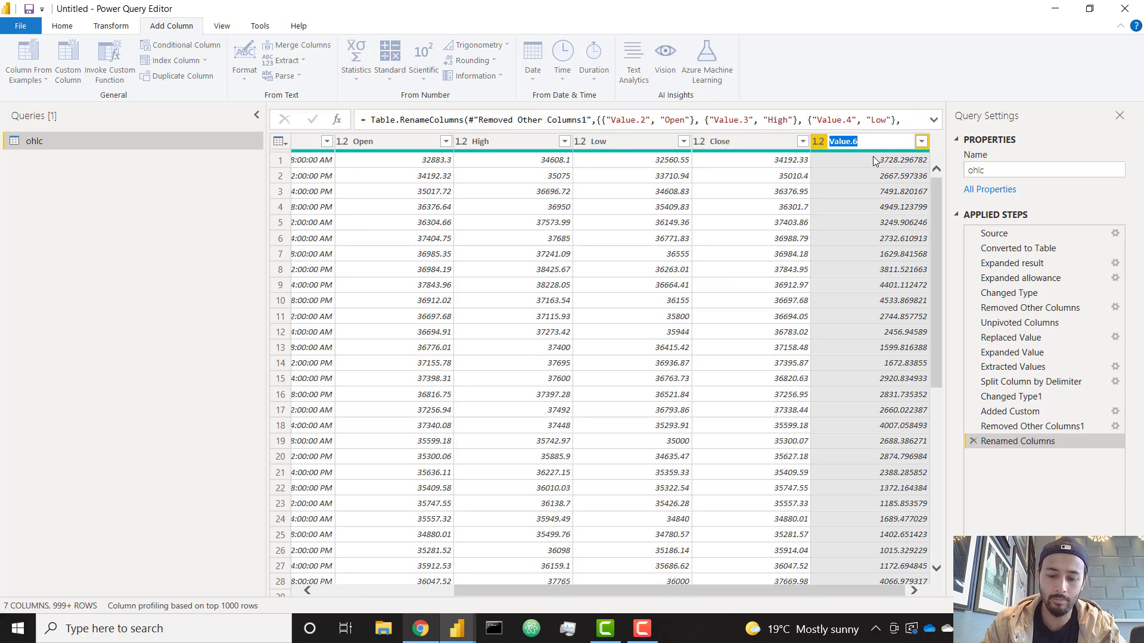
key("Return")
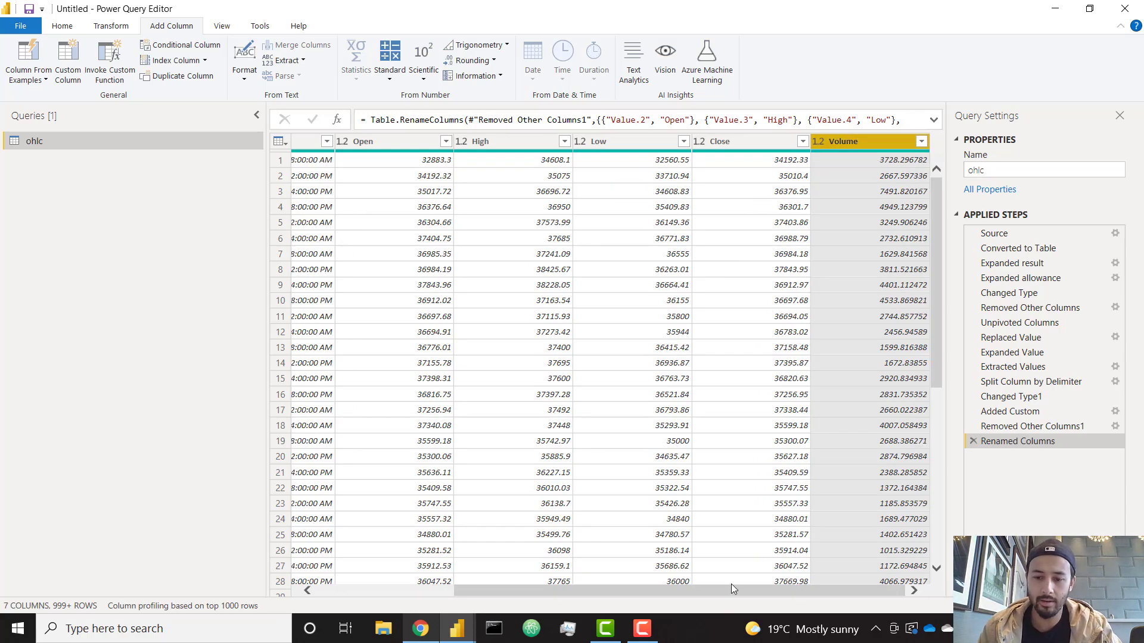
Detect the data types of all columns in the ohlc query
left_click_drag(733, 590, 461, 566)
left_click(350, 142)
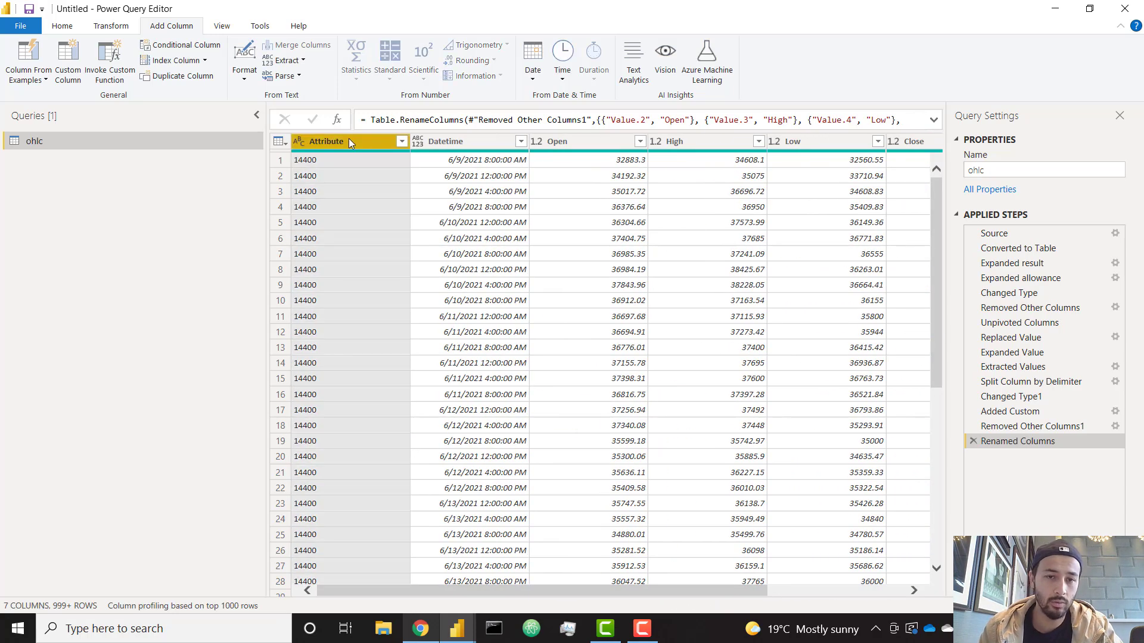
key("ctrl+a")
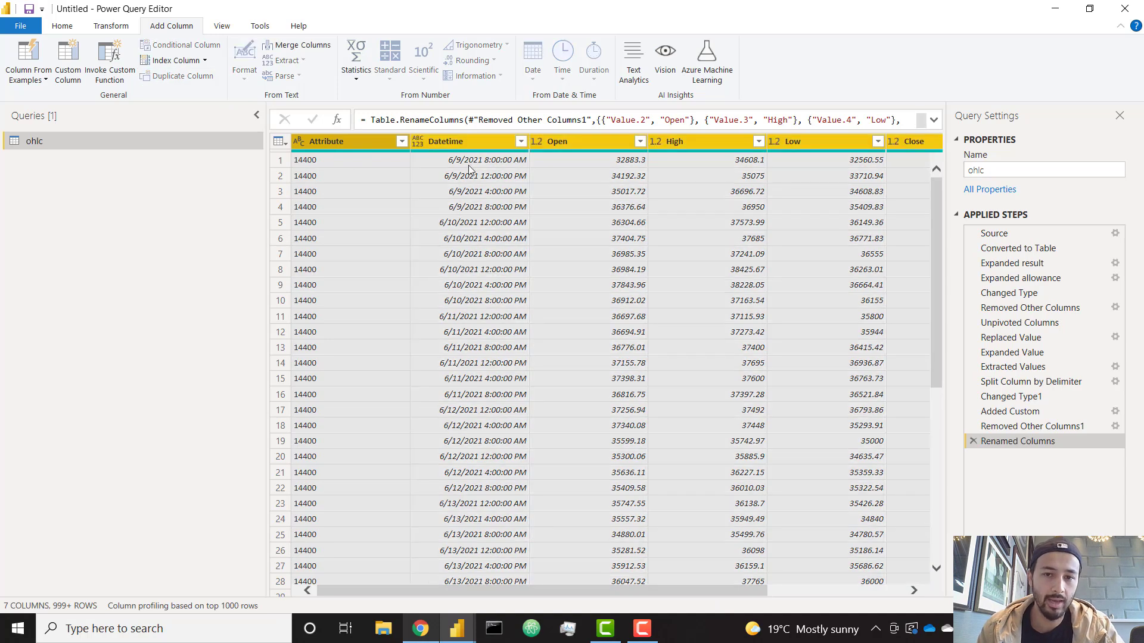
left_click(111, 26)
left_click(196, 60)
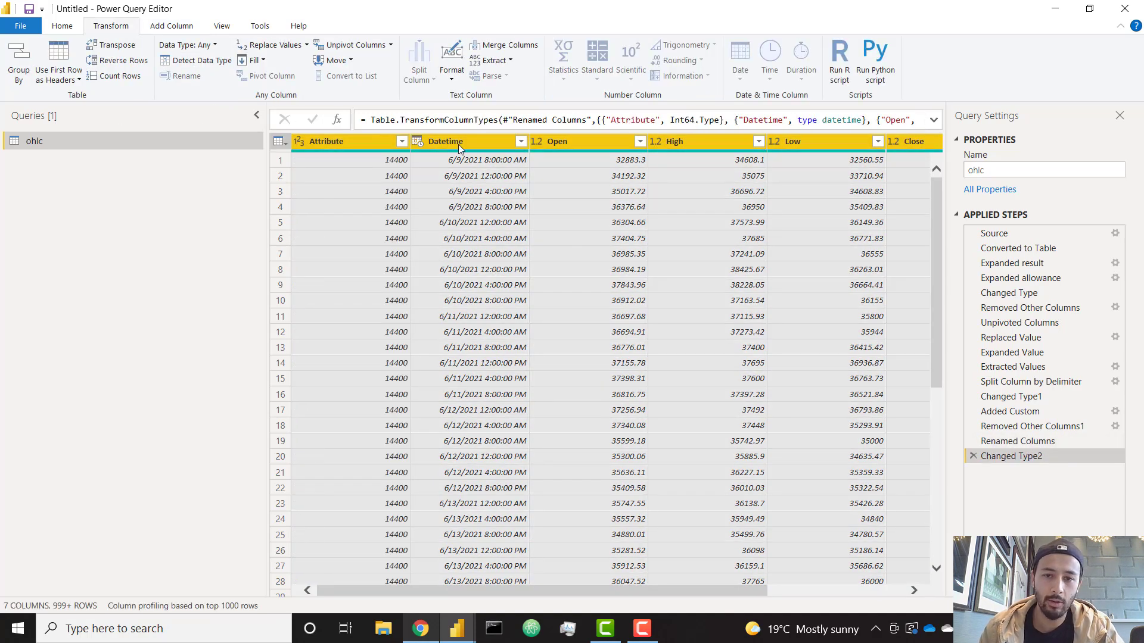
Inspect the Attribute column's type options, examine the period values in Chrome's OHLC documentation, and return to Power Query Editor
left_click(299, 143)
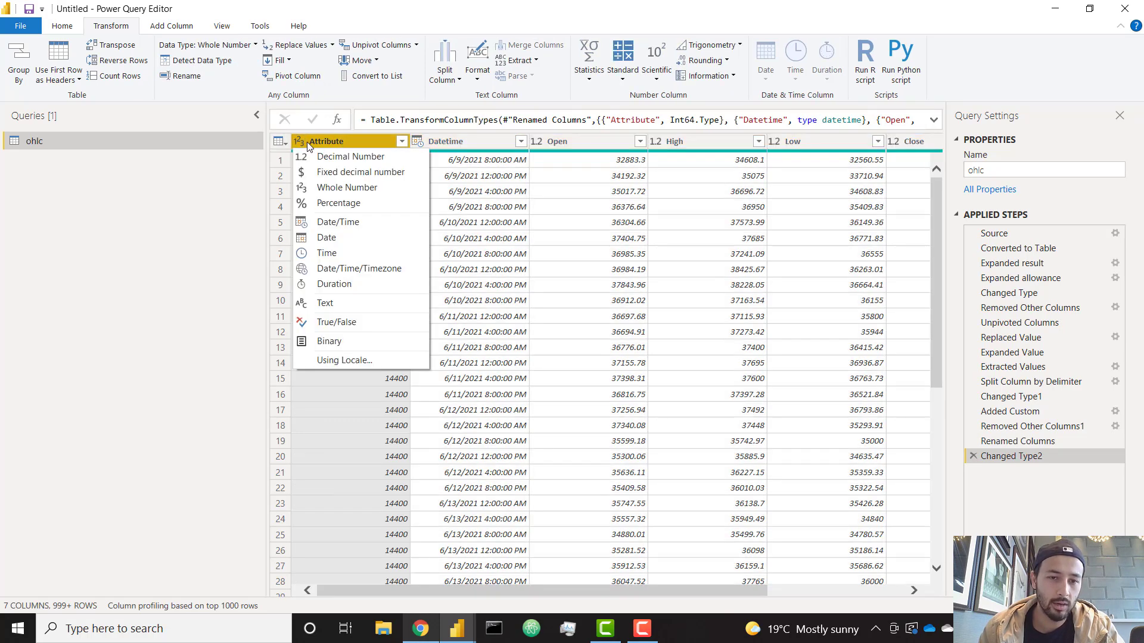
left_click(388, 142)
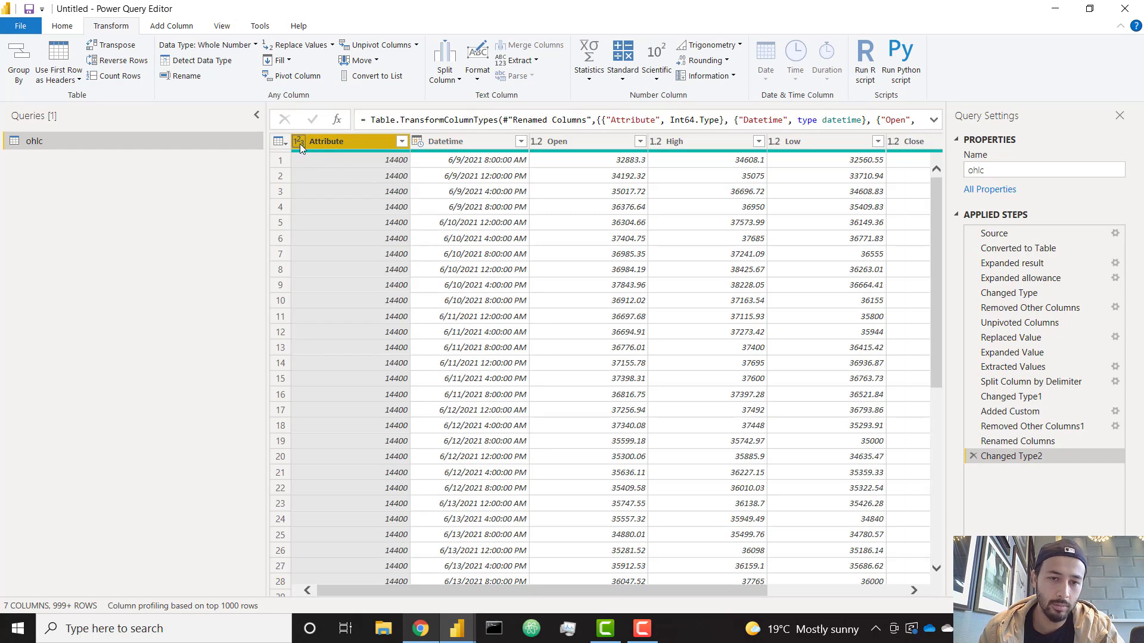
left_click(458, 630)
scroll(452, 452, "down", 8)
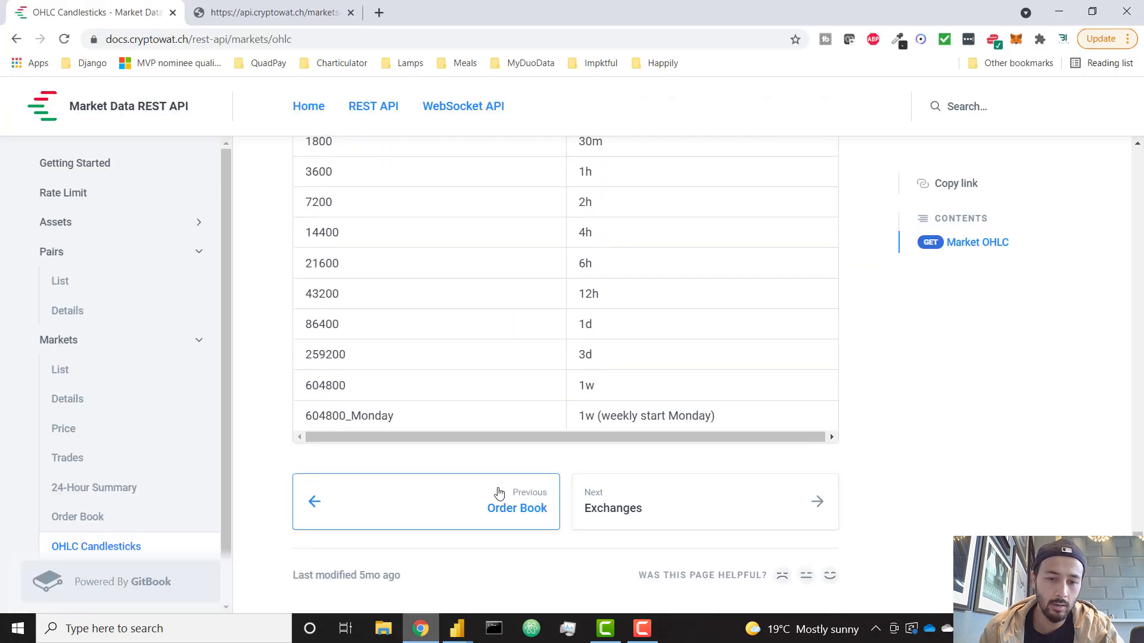
double_click(387, 412)
left_click(457, 628)
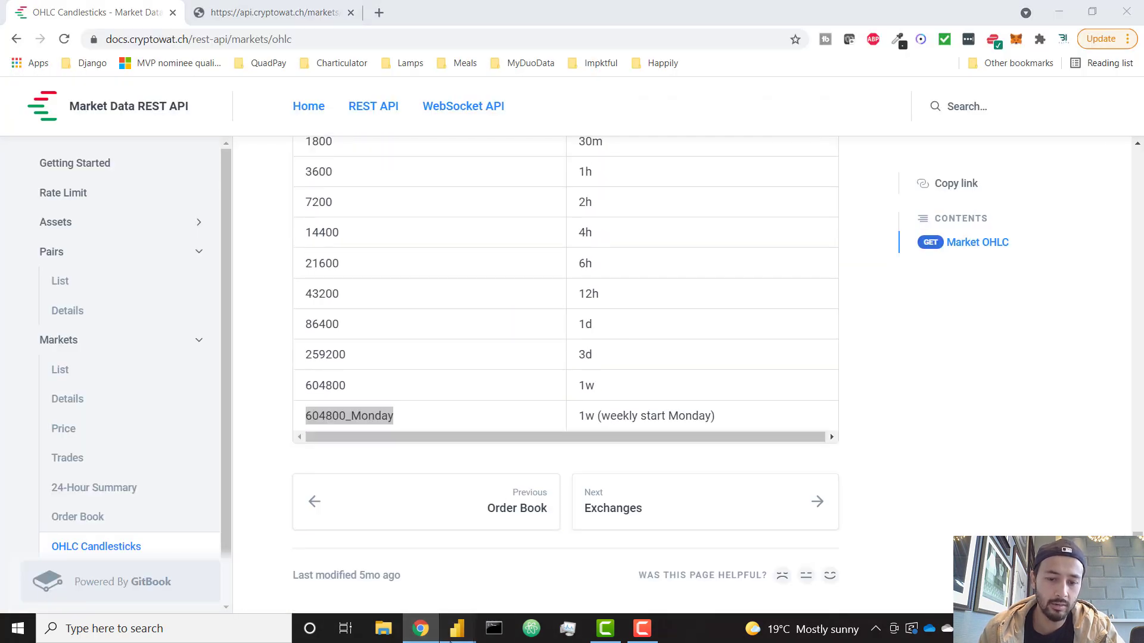
left_click(564, 568)
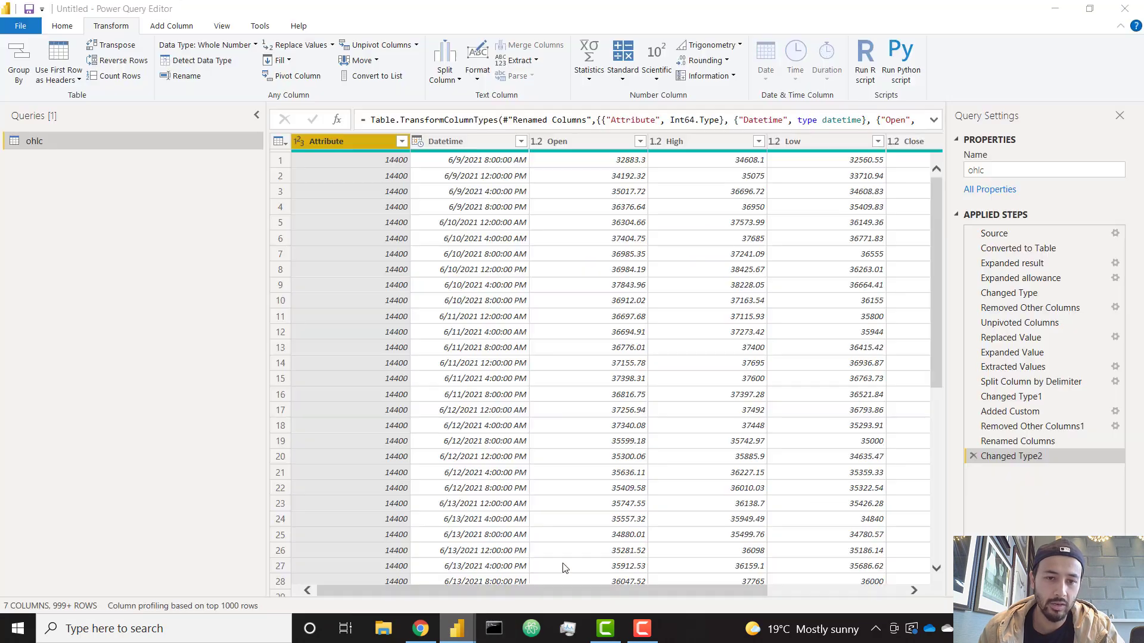
Change the Attribute column's data type to Text, replacing the current type conversion
left_click(403, 143)
left_click(378, 399)
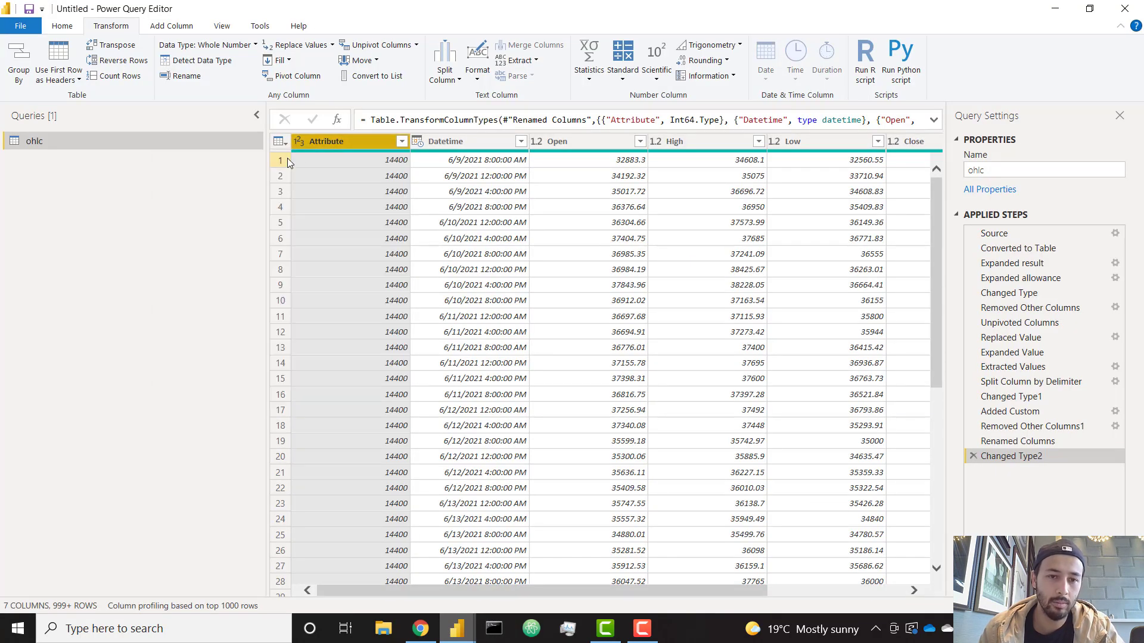
left_click(300, 142)
left_click(327, 298)
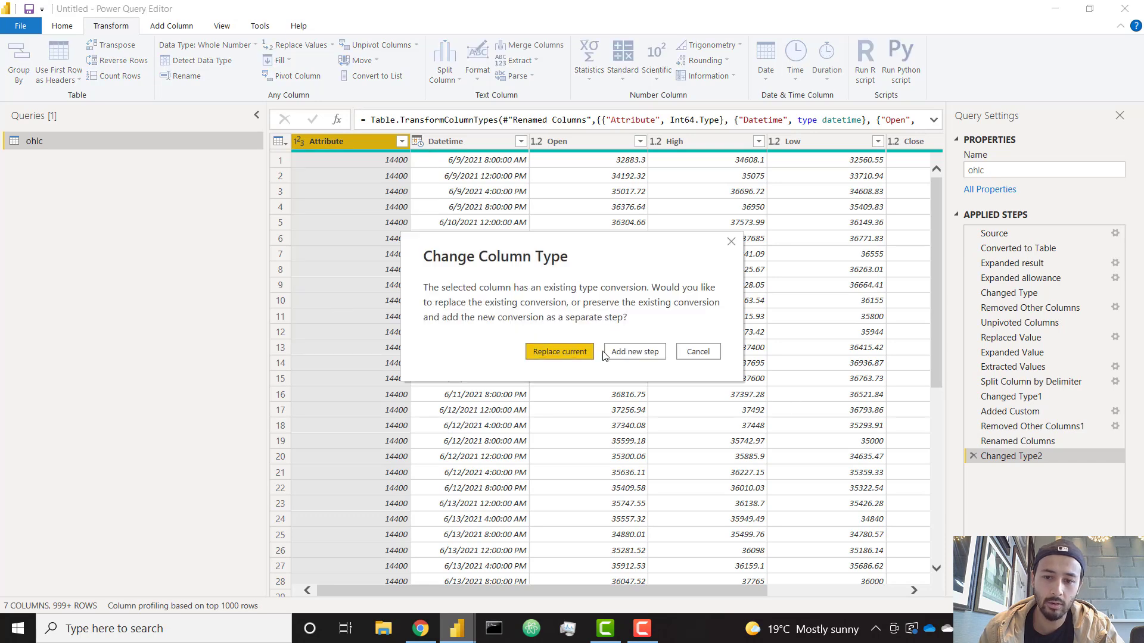
left_click(559, 352)
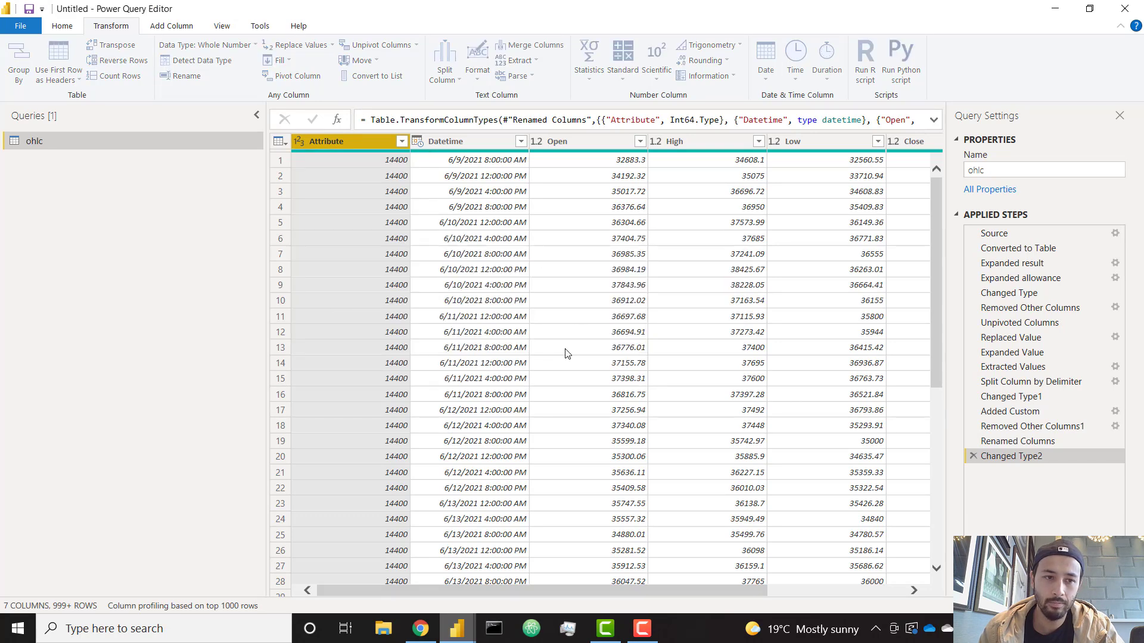
Rename the ohlc query to BTC Data, then close and apply the changes to load it into Power BI Desktop
double_click(1030, 170)
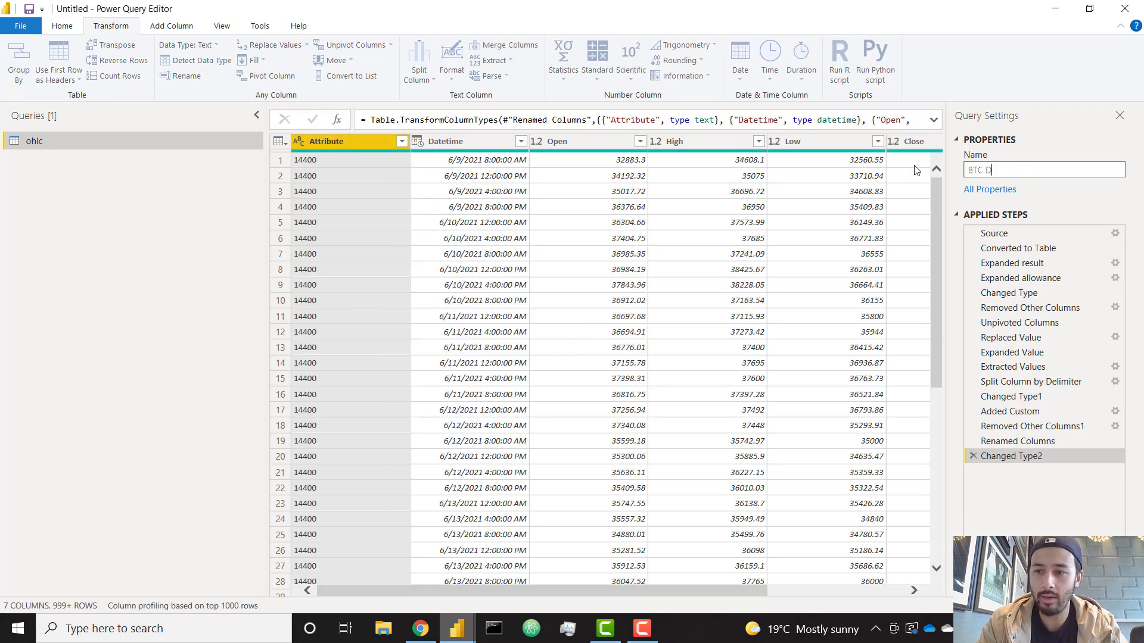
key("Return")
left_click(62, 26)
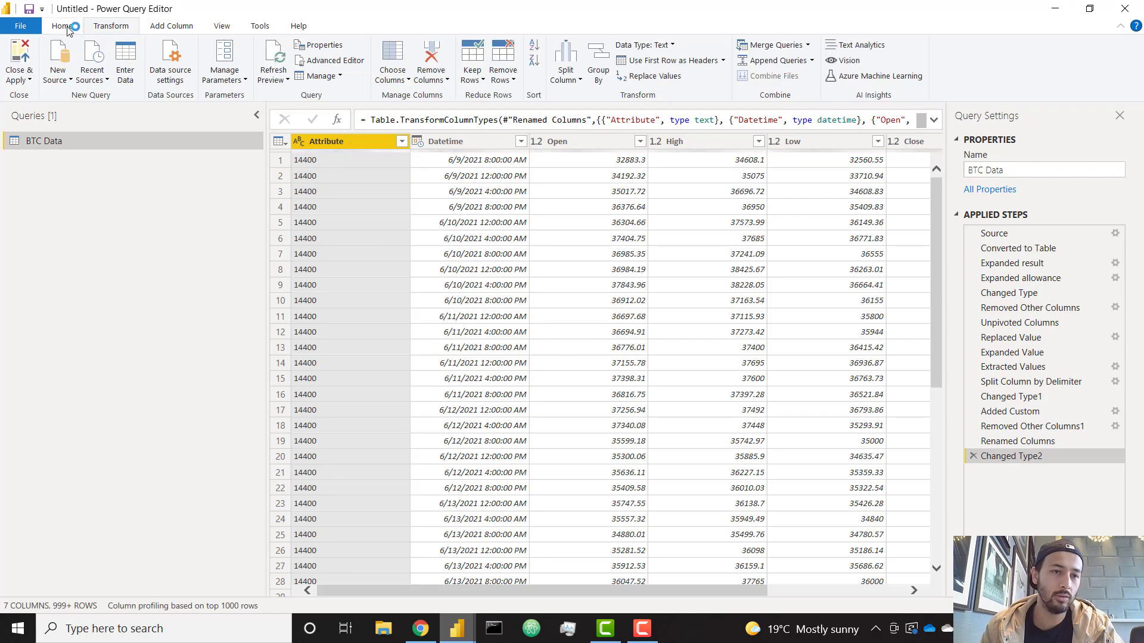
left_click(20, 61)
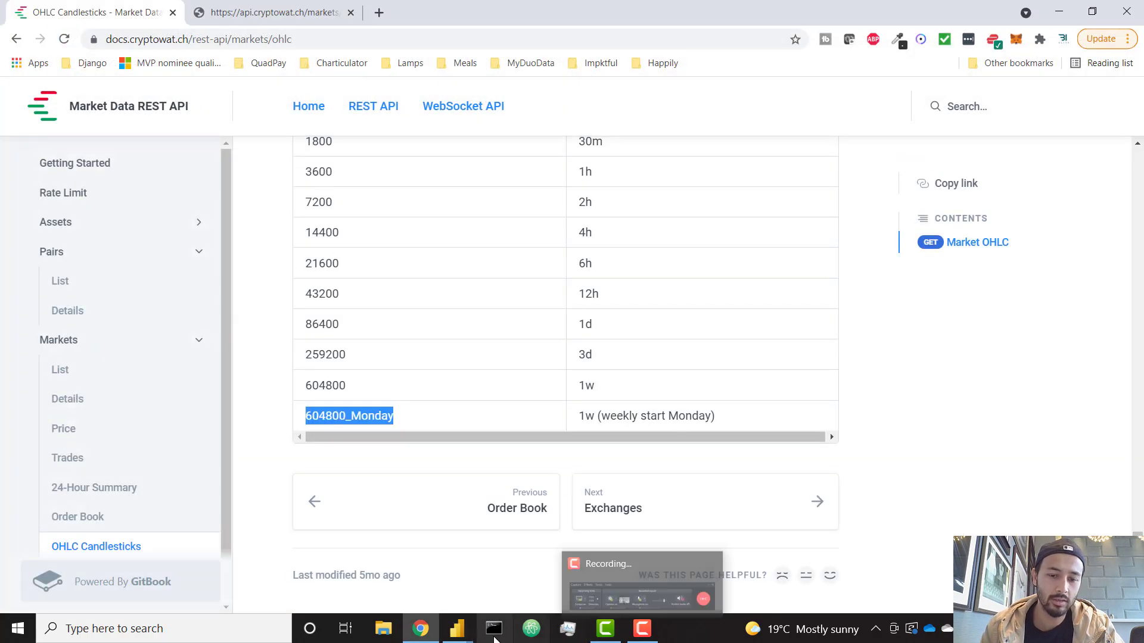
left_click(467, 632)
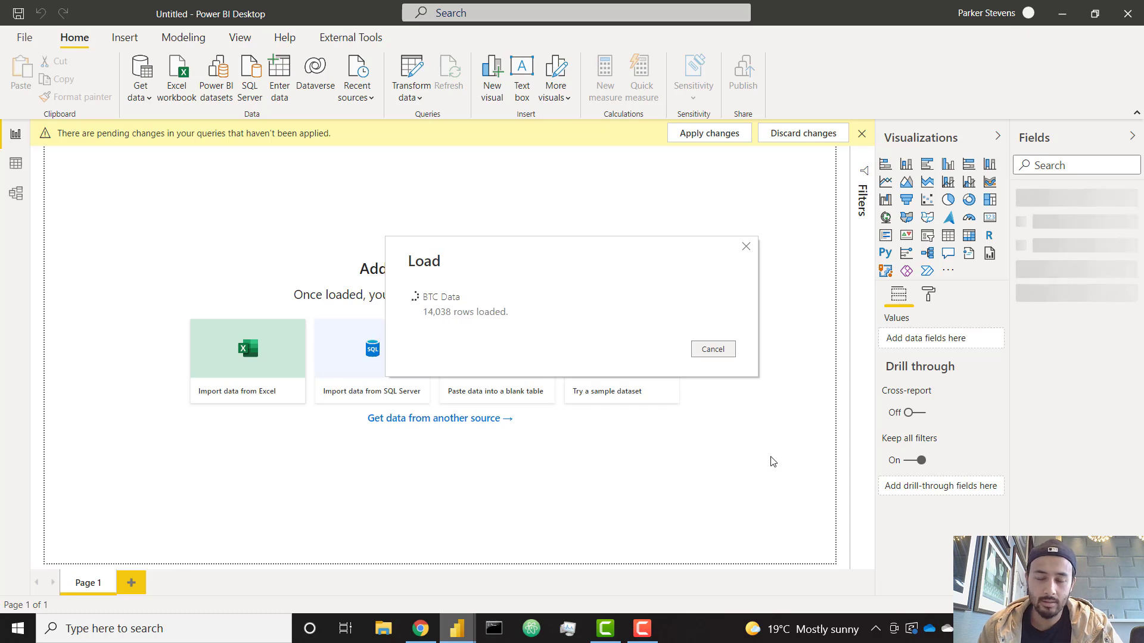
Add an enlarged line chart to the report page and plot the average of BTC Data's Close field as its values
left_click(886, 182)
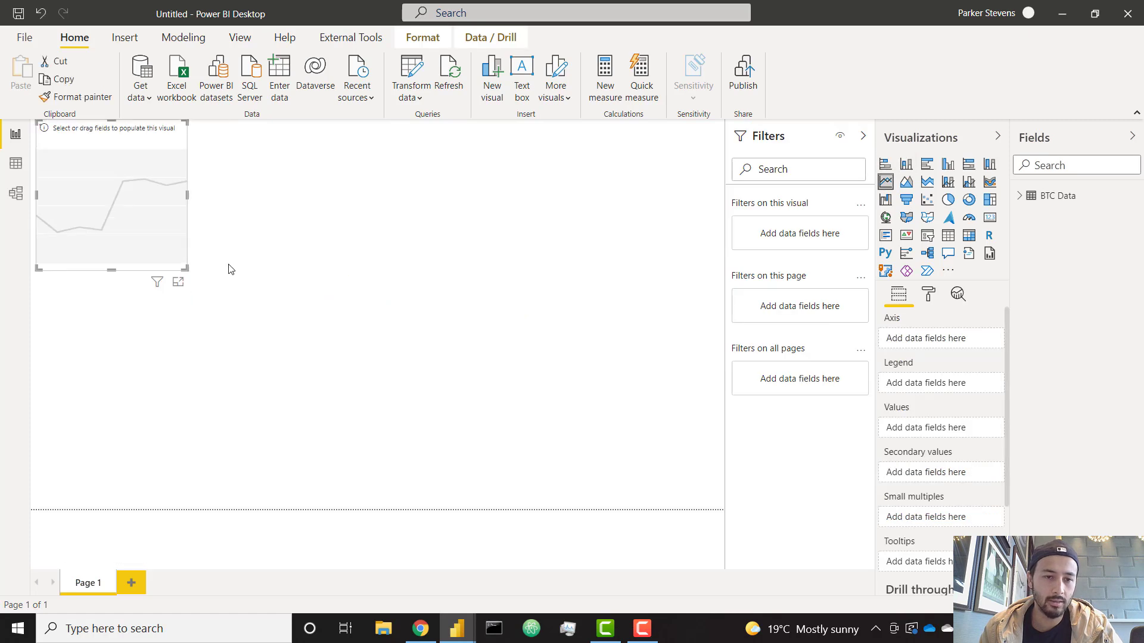
left_click_drag(173, 258, 663, 460)
left_click(1020, 197)
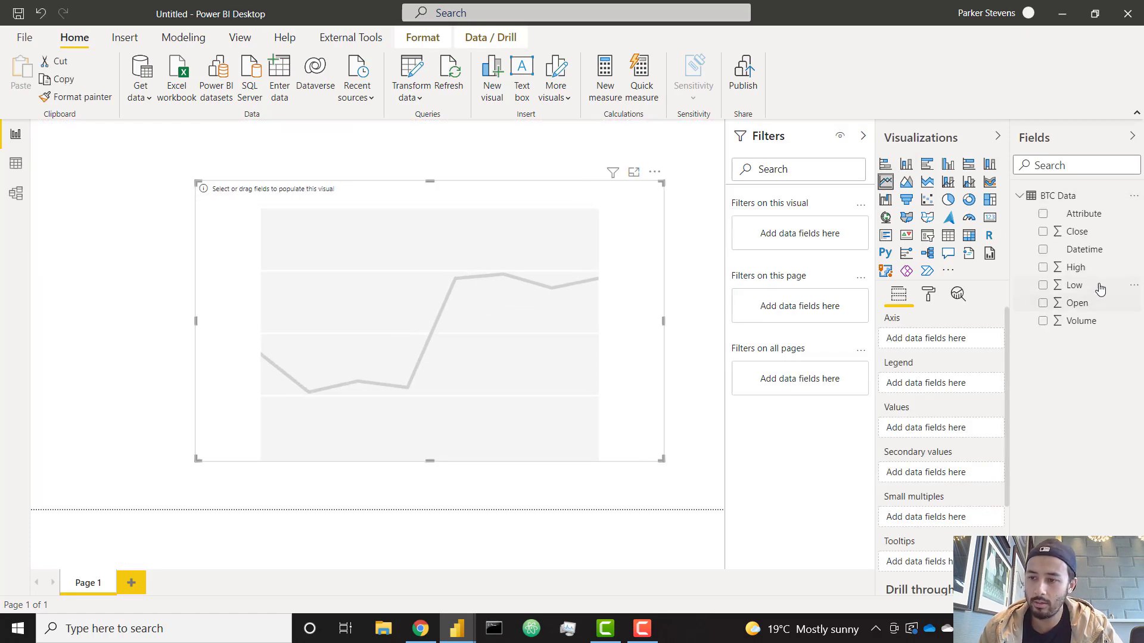
left_click_drag(1084, 235, 980, 444)
left_click(984, 428)
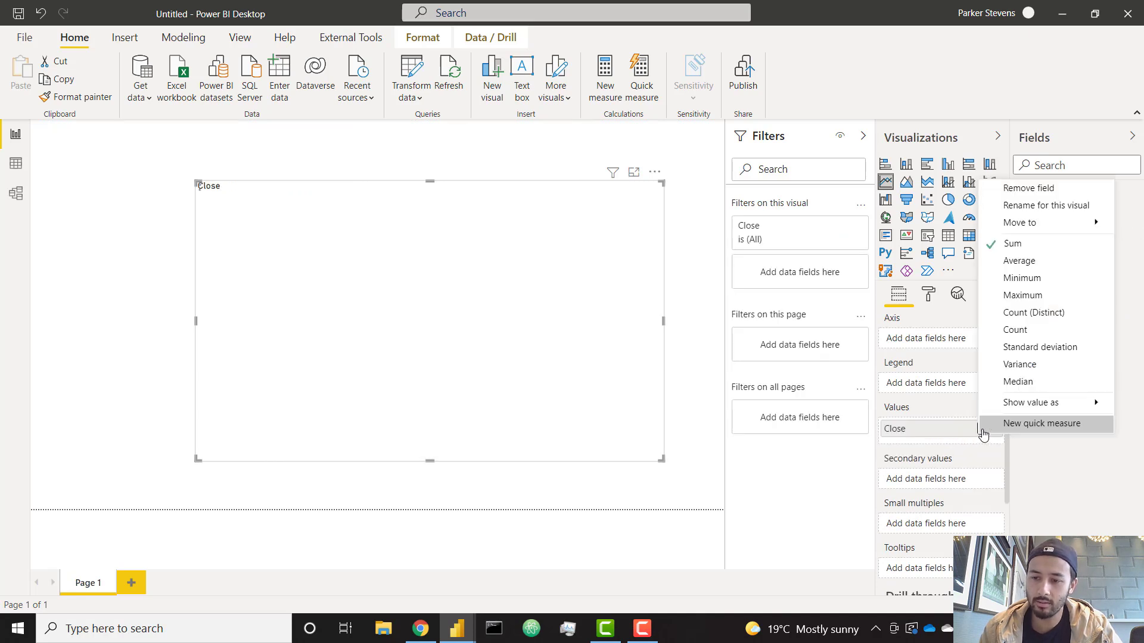
left_click(1019, 267)
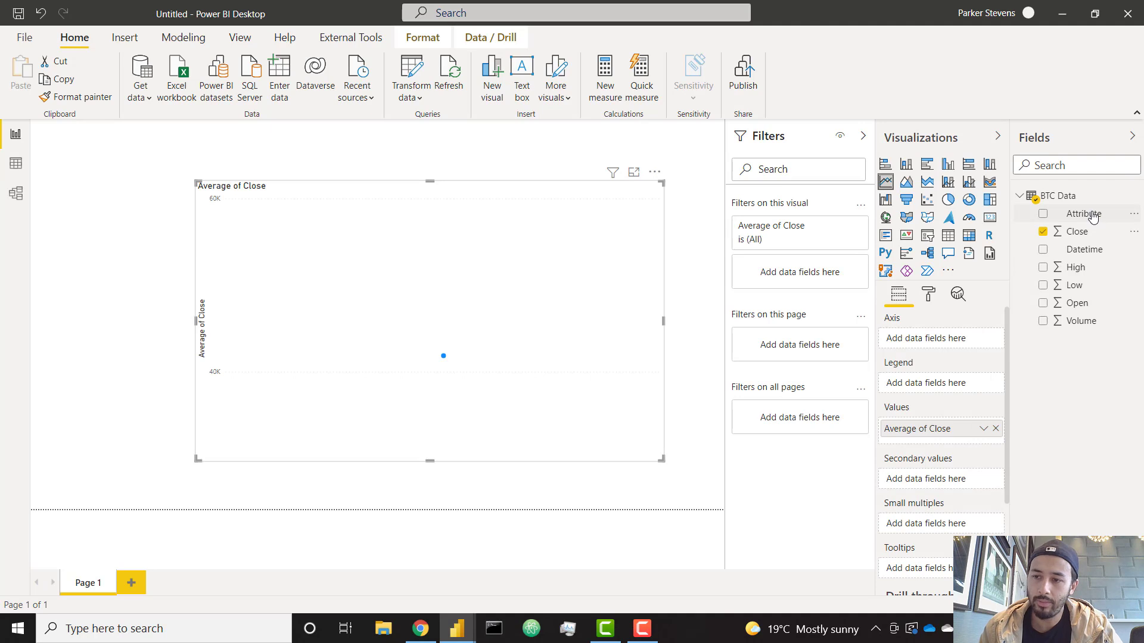
Set Datetime as the line chart's axis and shift the chart over to free space beside it
left_click_drag(1084, 249, 887, 339)
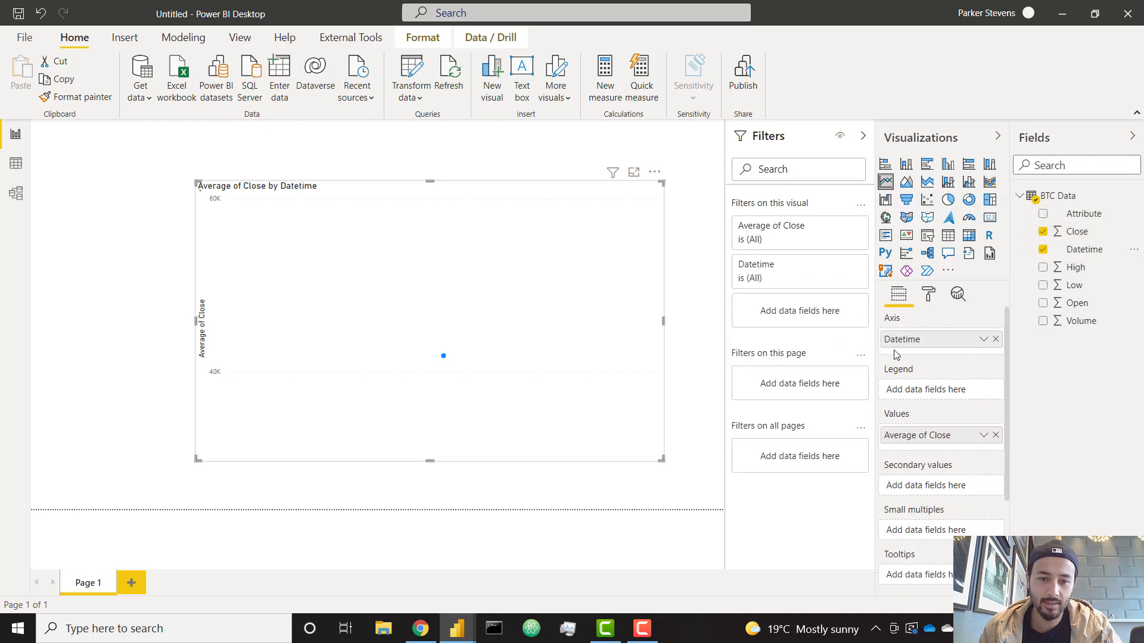
left_click_drag(519, 195, 554, 187)
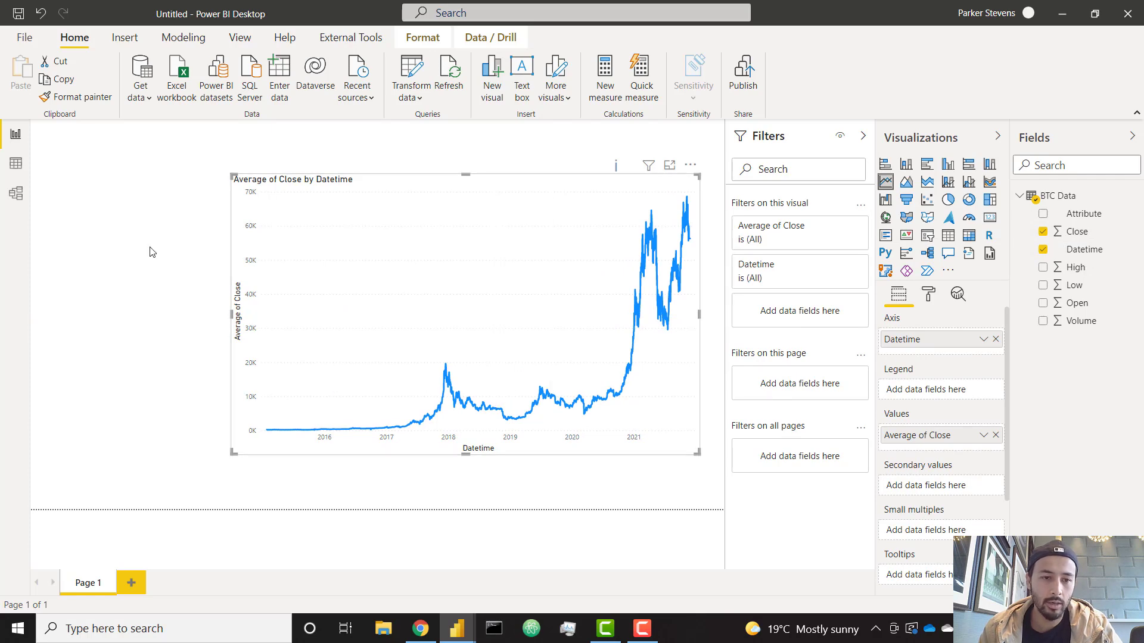
left_click(224, 280)
Add a small slicer beside the line chart and fill it with BTC Data's Attribute field, repositioning the chart to make room
left_click(927, 235)
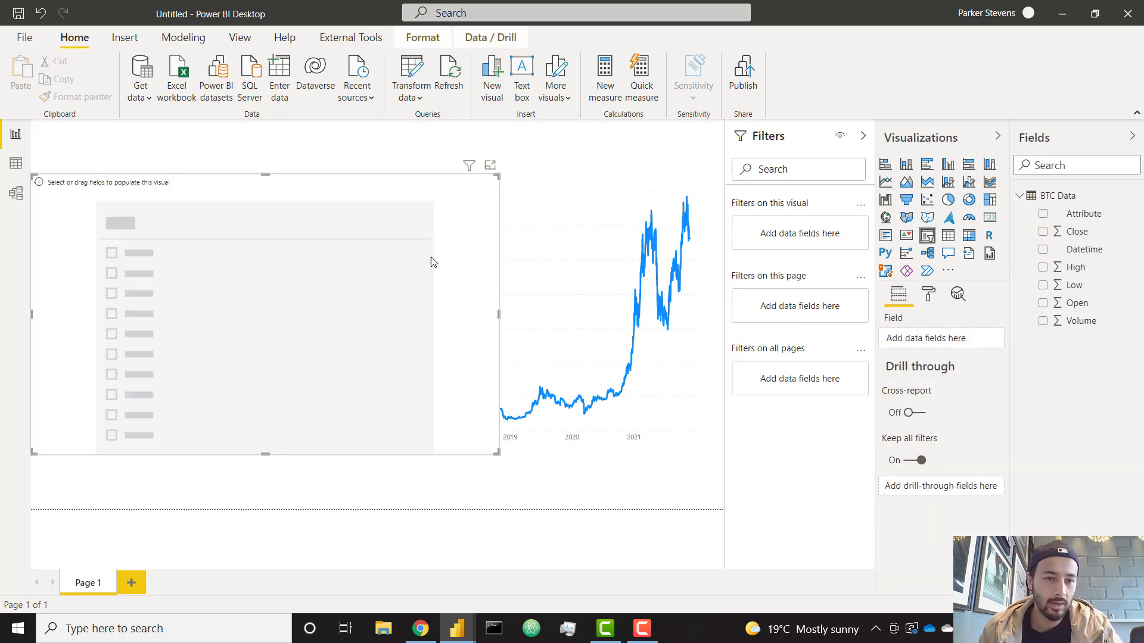
left_click_drag(500, 452, 153, 331)
left_click_drag(274, 283, 452, 327)
left_click(173, 327)
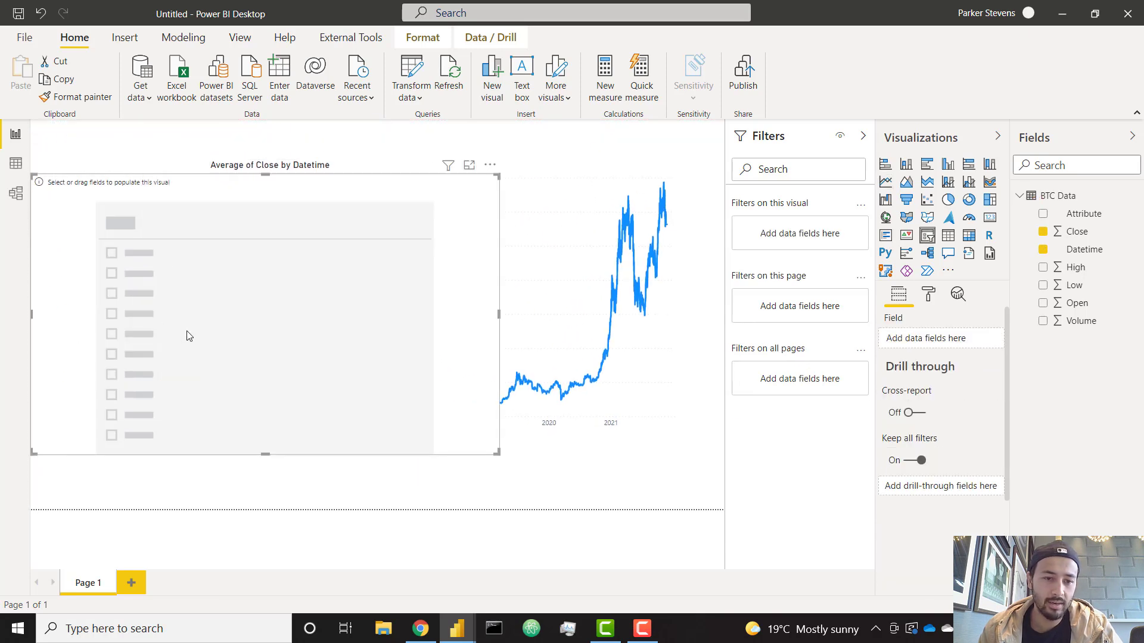
left_click_drag(494, 453, 181, 335)
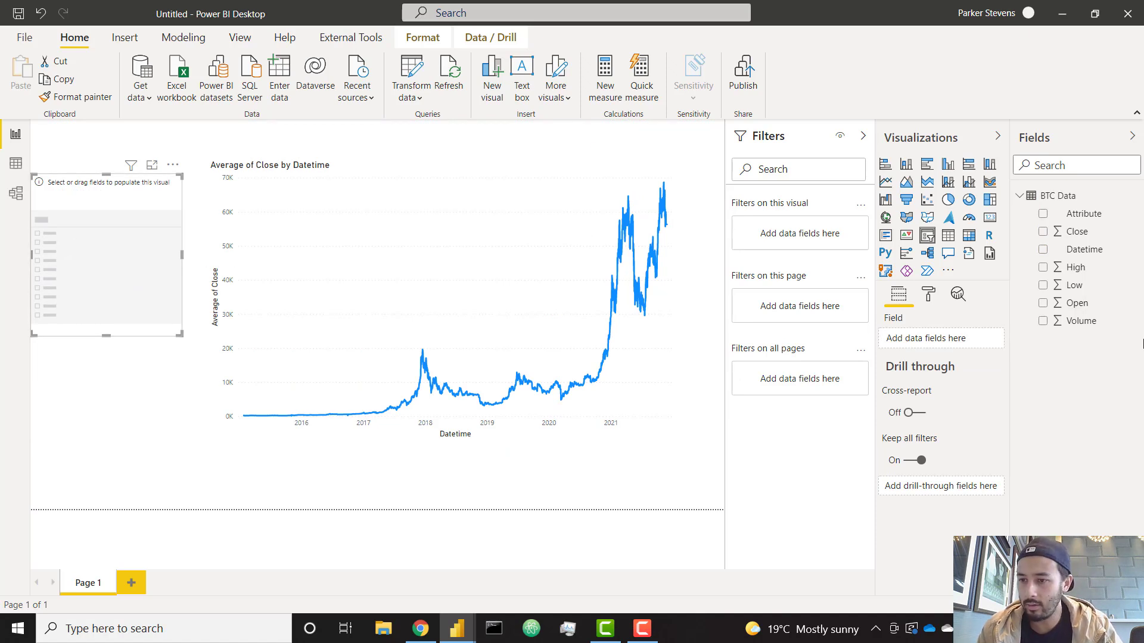
left_click_drag(1084, 221, 929, 340)
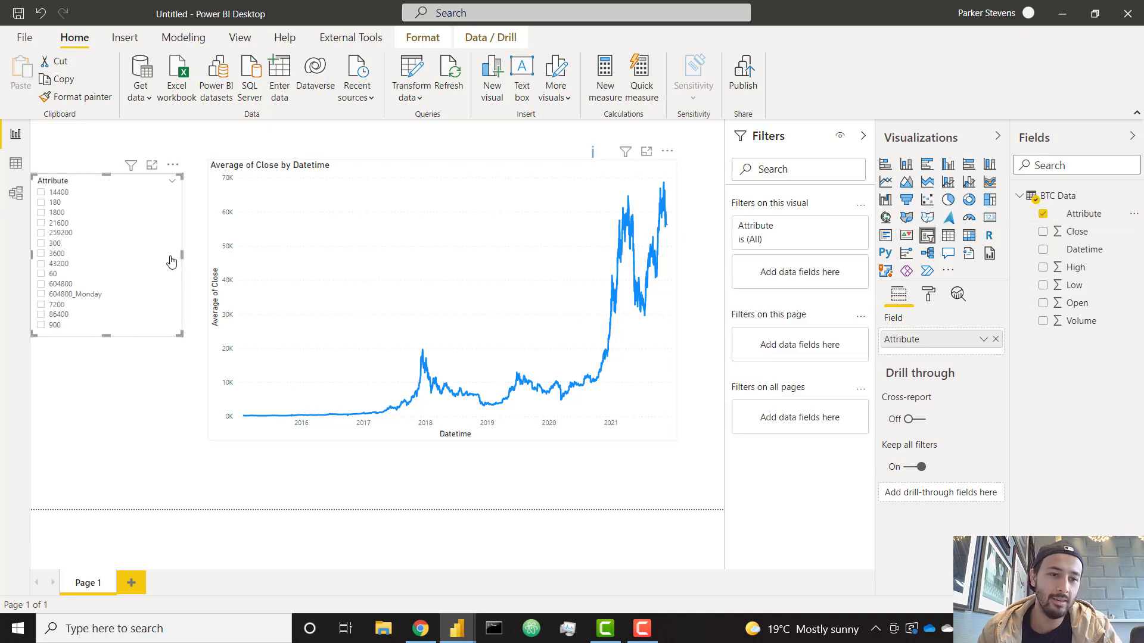
Filter the chart to period 3600 with the Attribute slicer, then narrow the slicer and move it in from the page edge
left_click(59, 203)
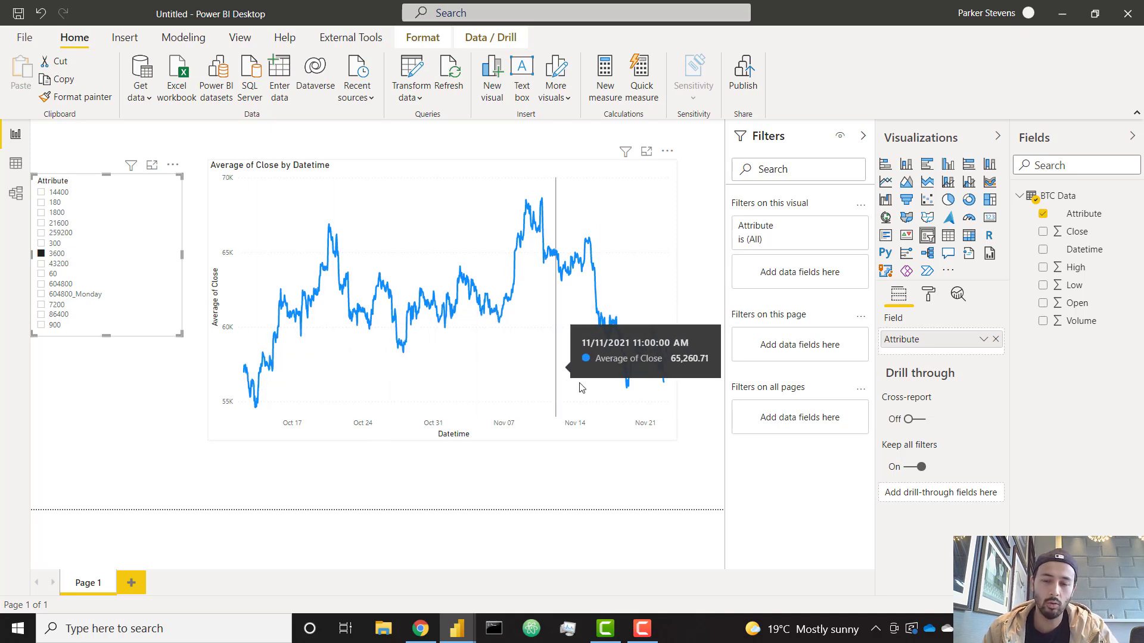
left_click(709, 414)
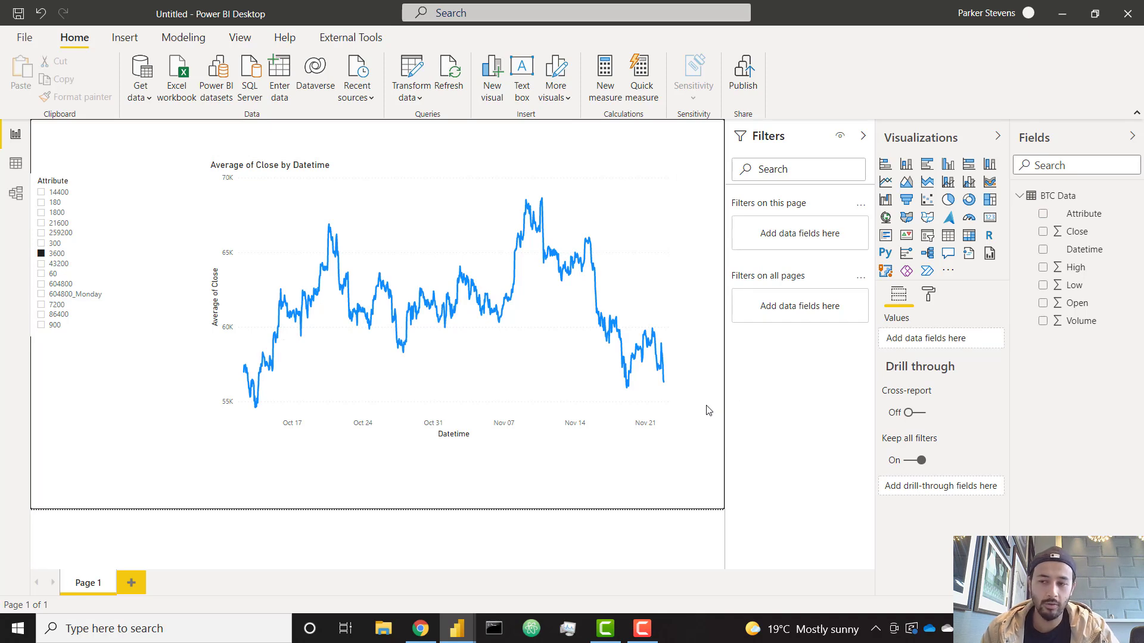
left_click(632, 186)
left_click(712, 202)
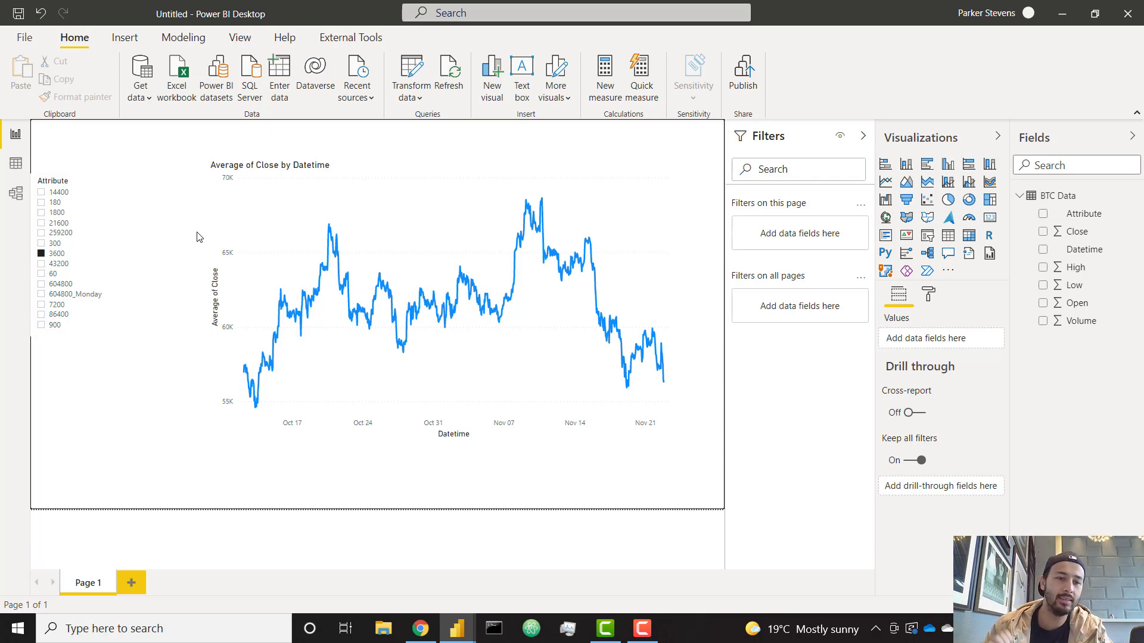
left_click(97, 189)
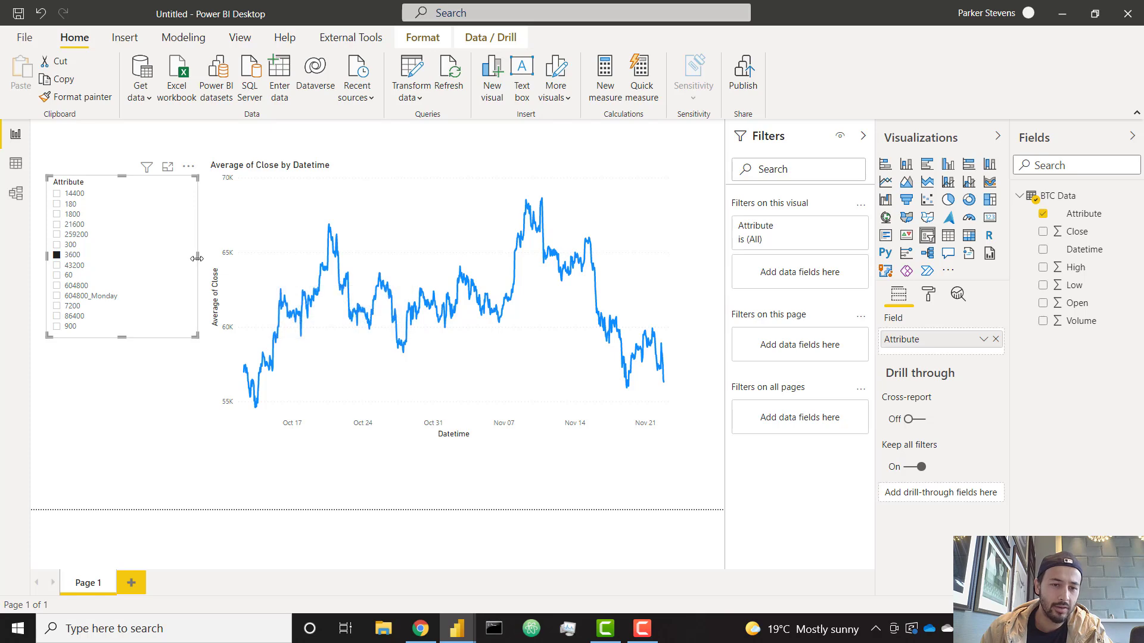
left_click_drag(197, 257, 151, 258)
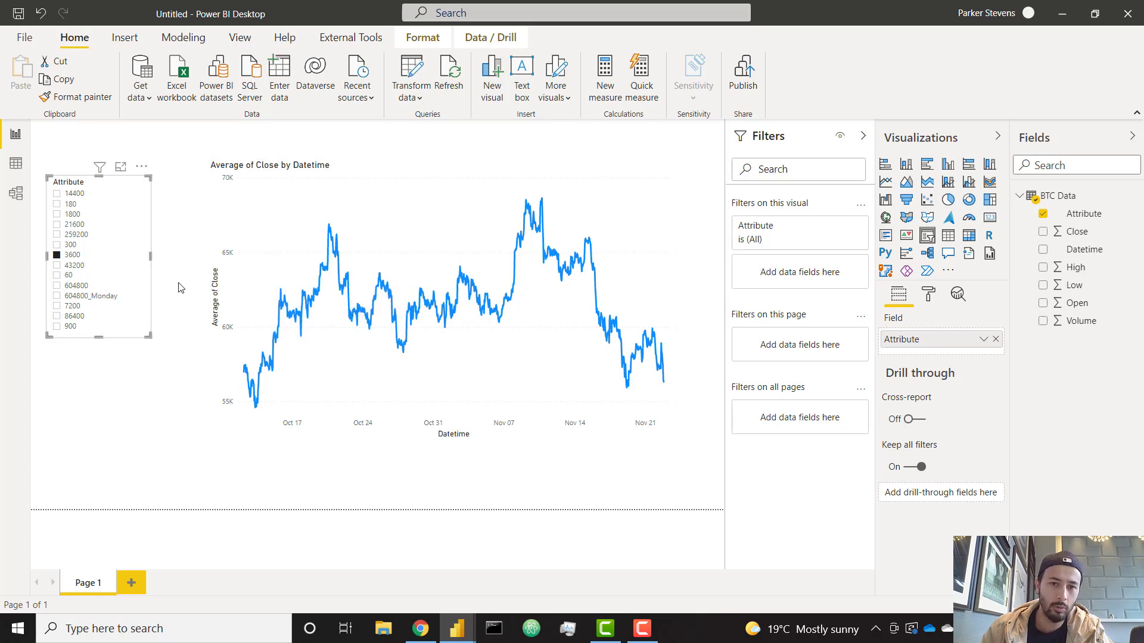
Switch to Chrome, review the period values table in the OHLC documentation, and copy the page's URL
left_click(433, 623)
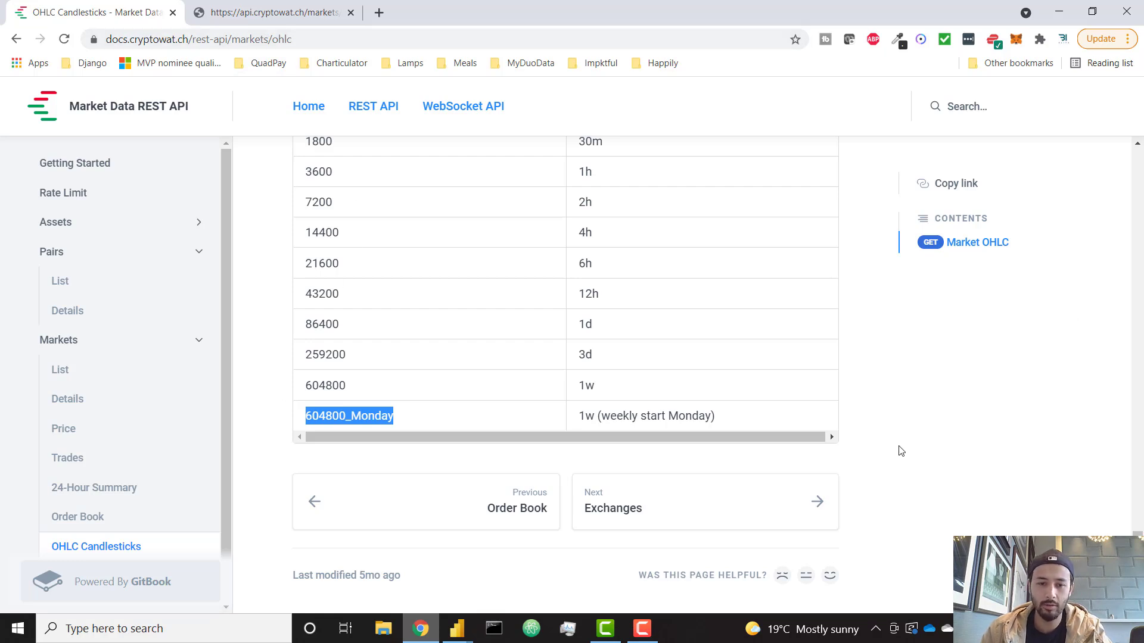
scroll(901, 451, "up", 5)
scroll(438, 288, "down", 1)
scroll(697, 265, "down", 1)
scroll(846, 283, "down", 1)
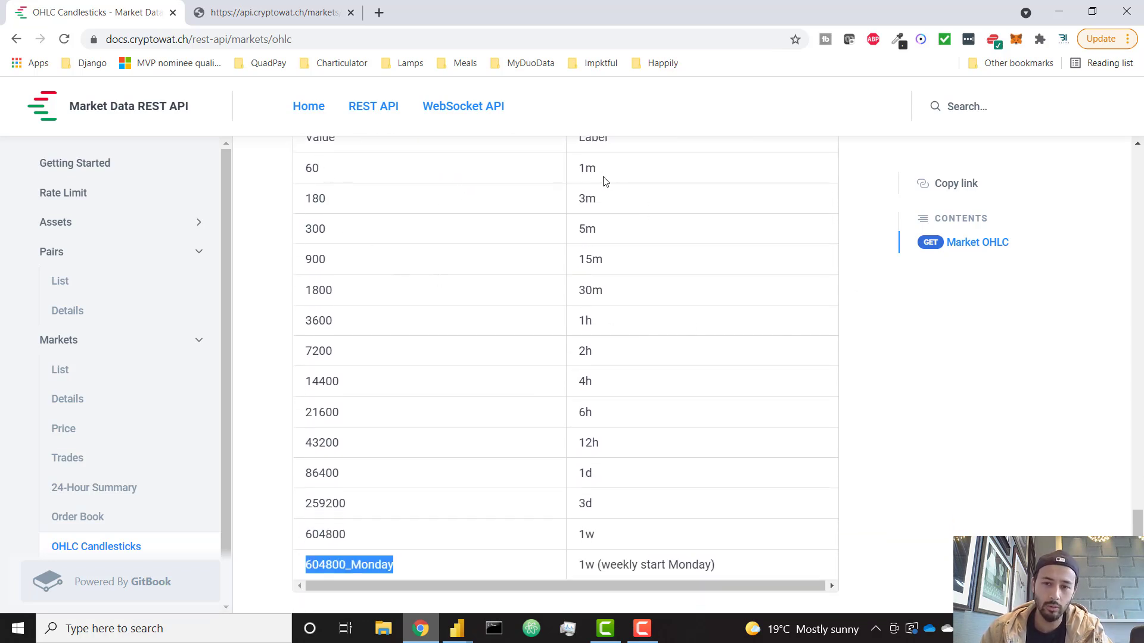
left_click(439, 48)
key("ctrl+c")
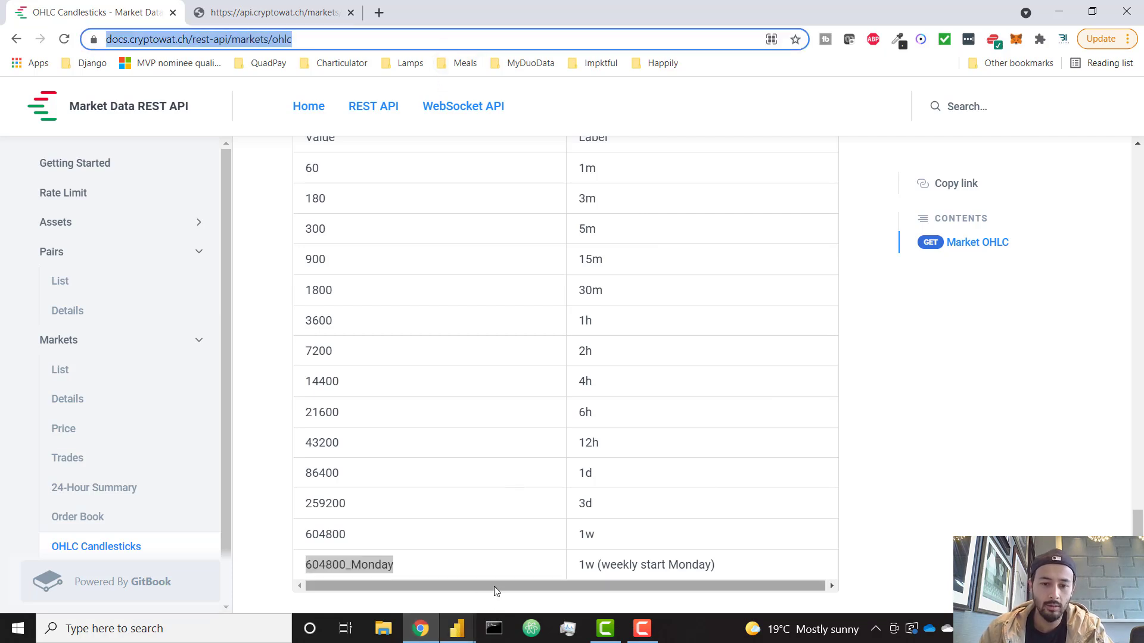
Return to Power BI Desktop and connect to a web data source using the copied docs.cryptowat.ch/rest-api/markets/ohlc URL
left_click(456, 629)
left_click(558, 566)
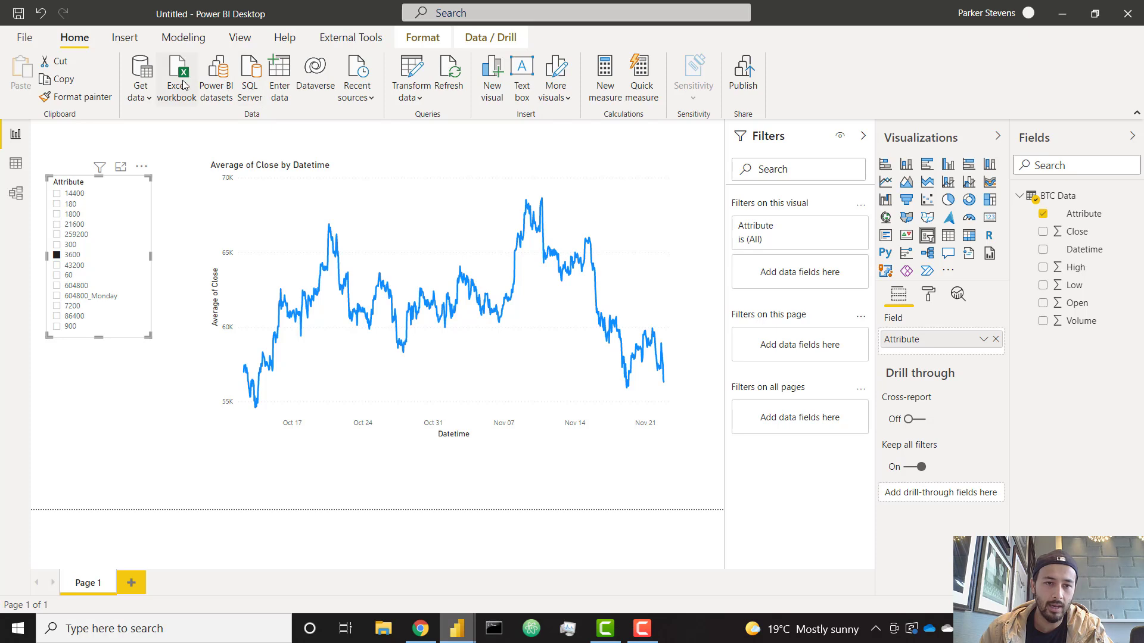
left_click(139, 96)
left_click(212, 313)
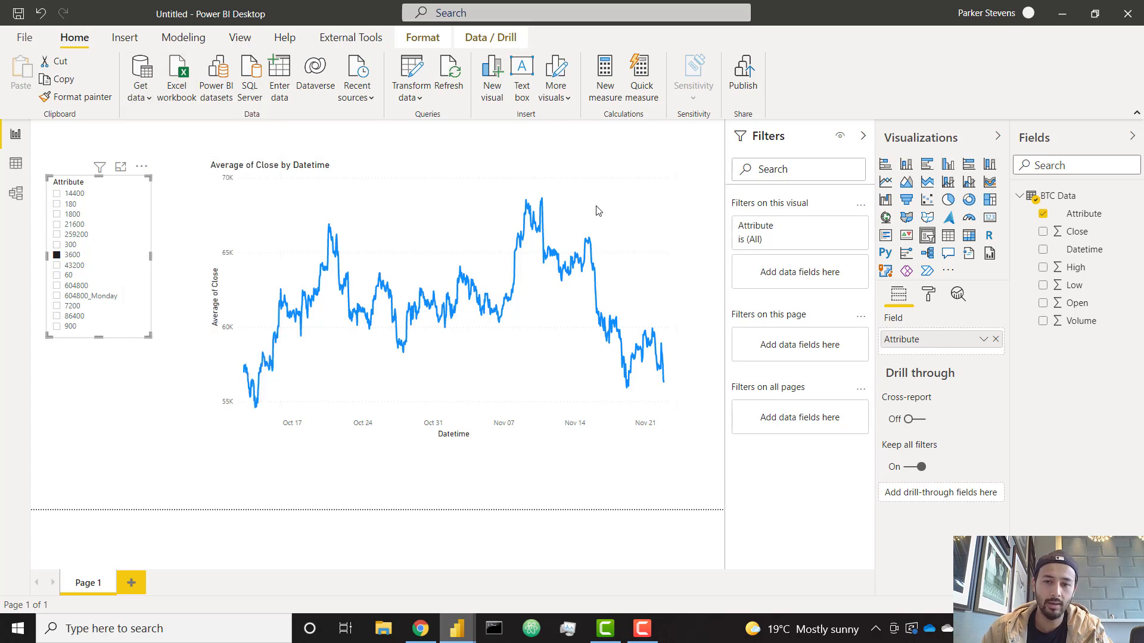
key("ctrl+v")
left_click(735, 359)
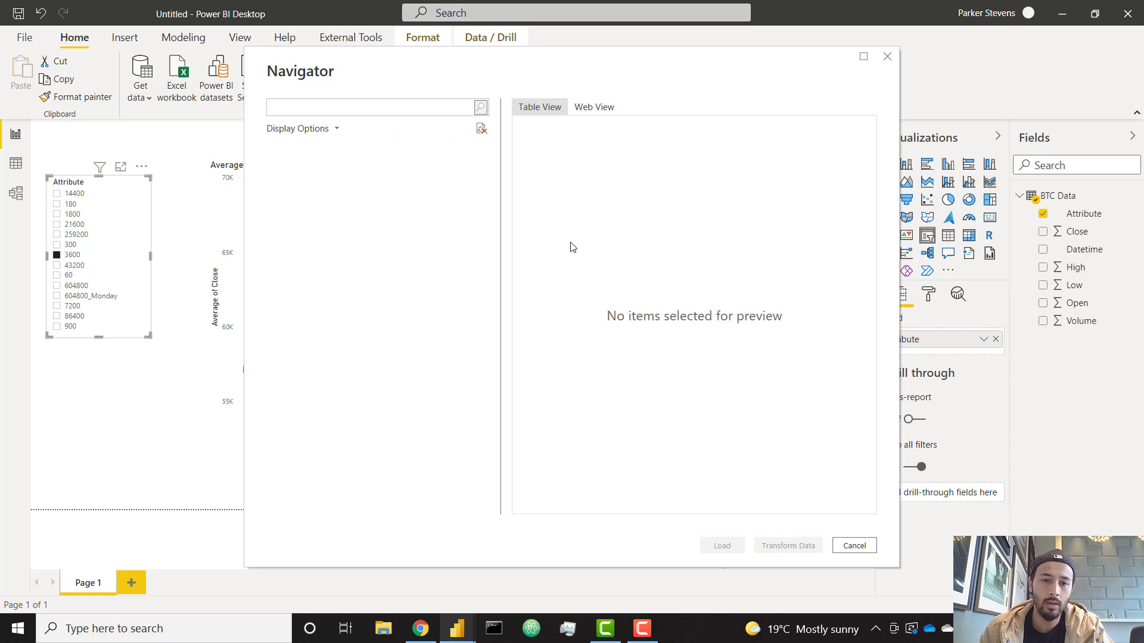
Preview the suggested Table 1 and Table 2, then start adding a table using examples
left_click(331, 171)
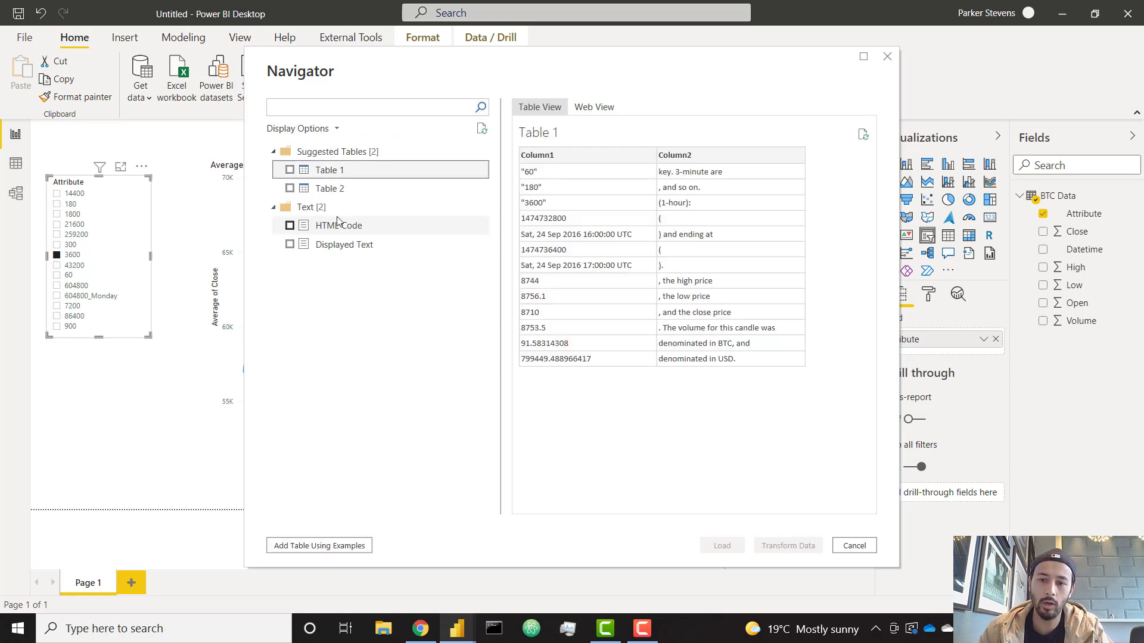
left_click(334, 189)
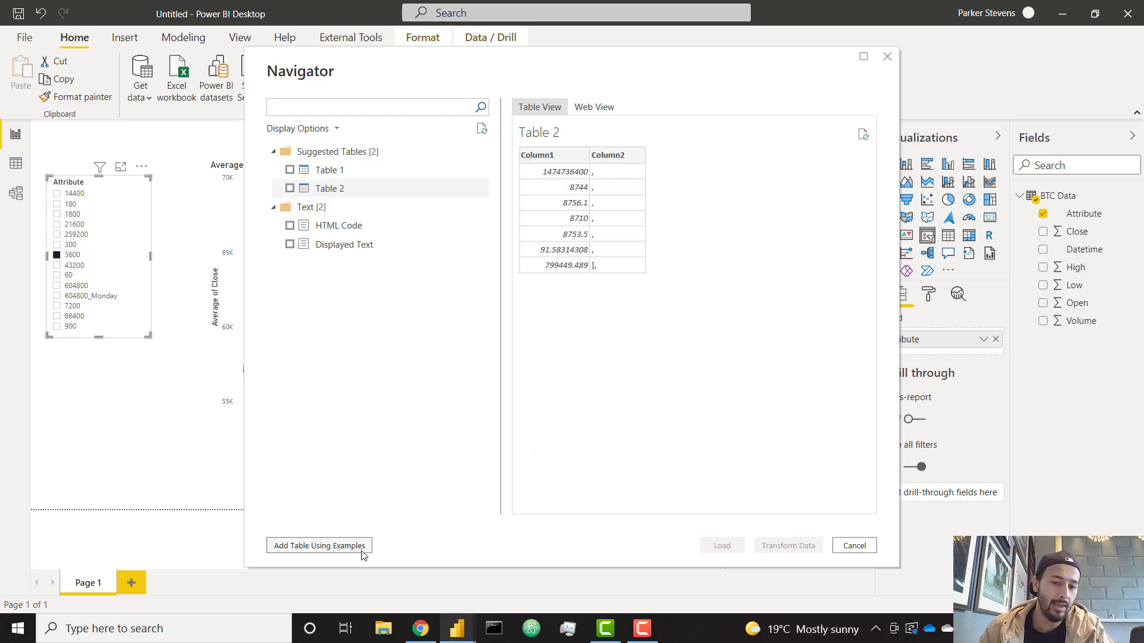
left_click(324, 546)
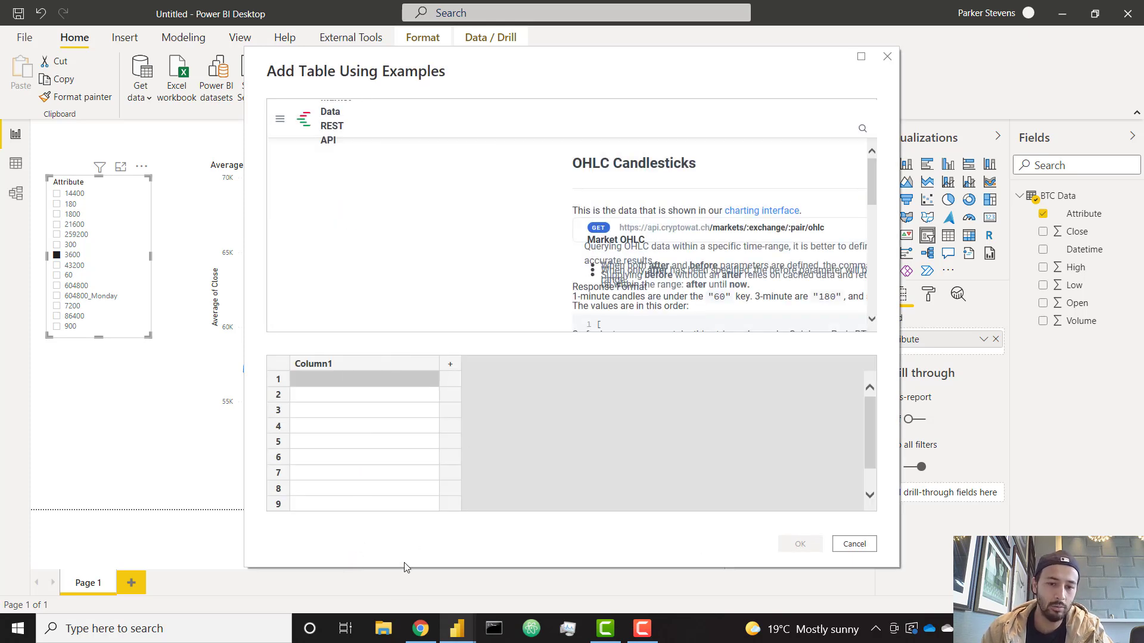
Copy the Value heading from Chrome's documentation, then enter Value and Label as the first example row in two columns
left_click(421, 625)
scroll(385, 371, "up", 3)
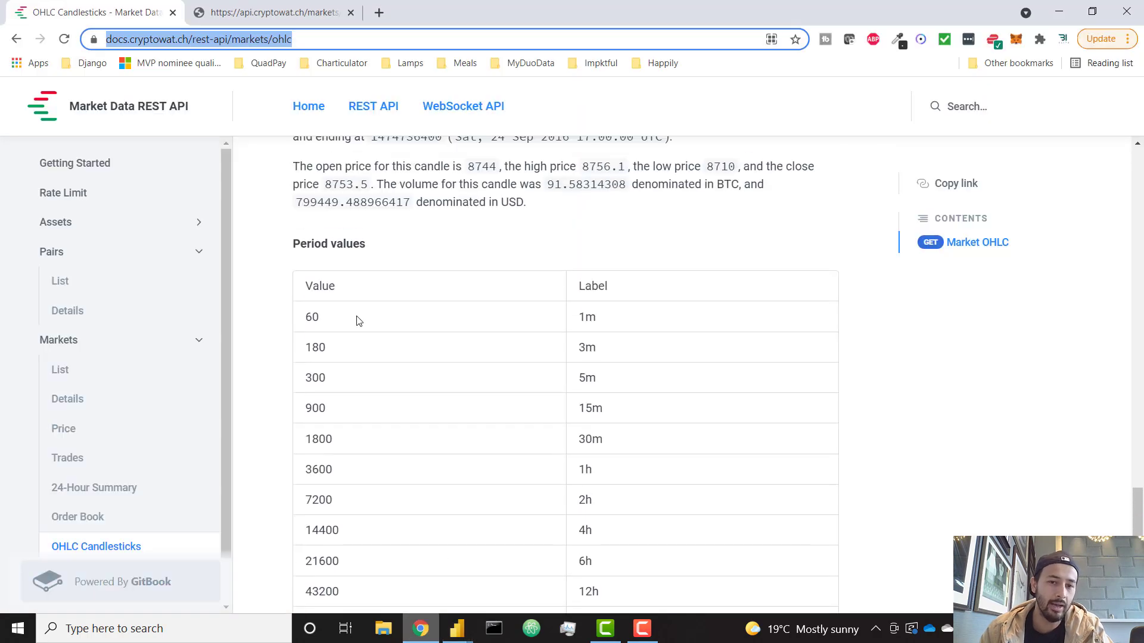
double_click(330, 289)
key("ctrl+c")
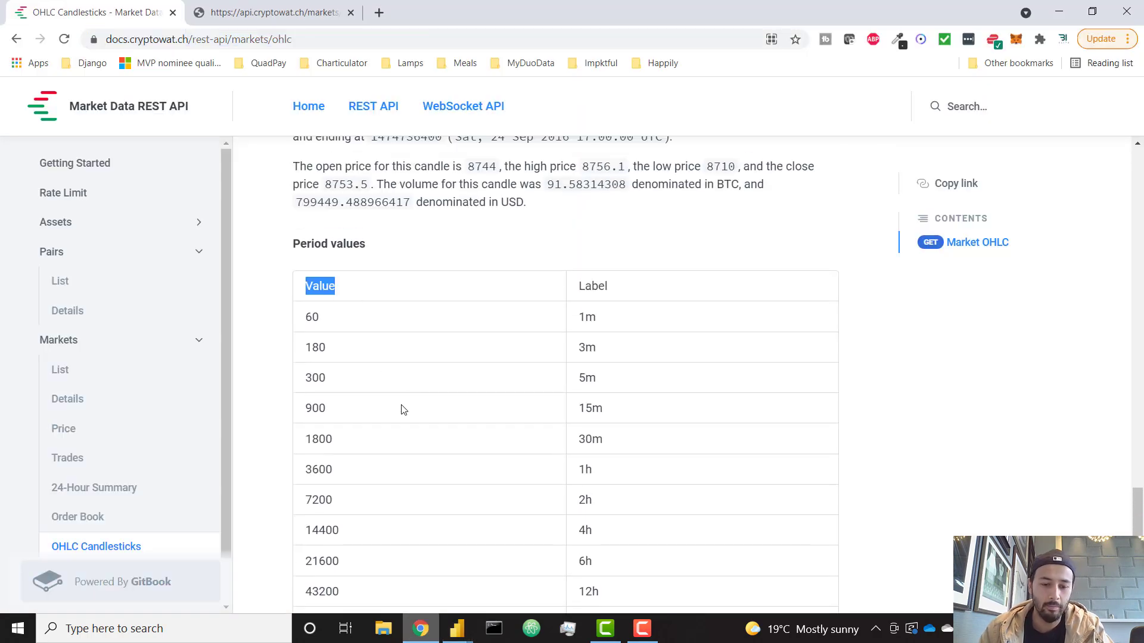
mouse_move(459, 624)
left_click(526, 585)
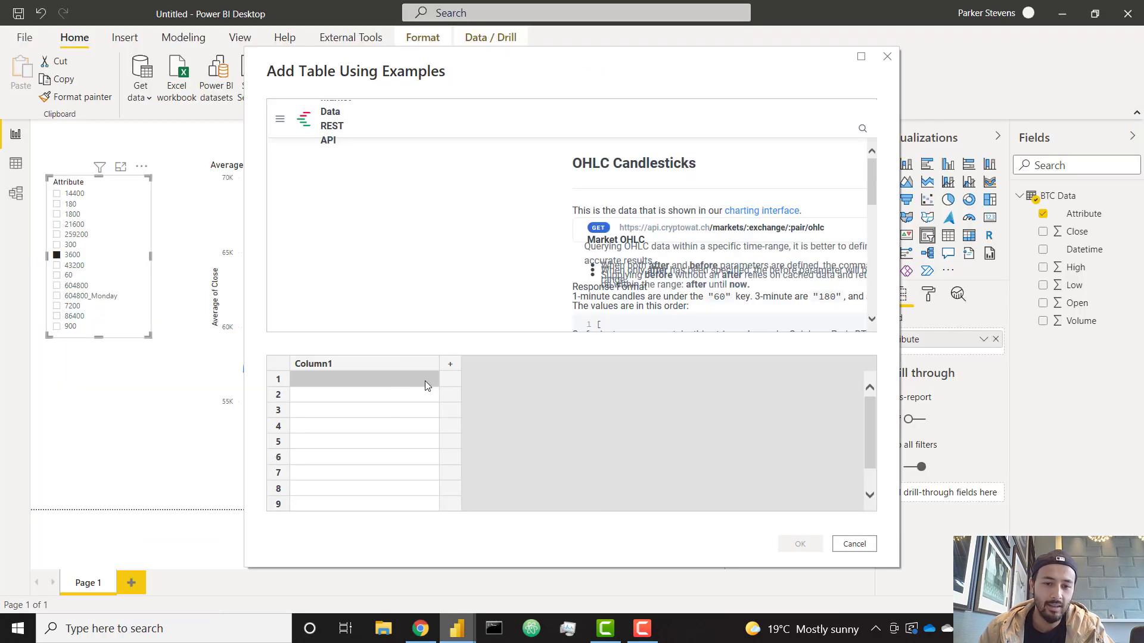
key("ctrl+v")
left_click(454, 386)
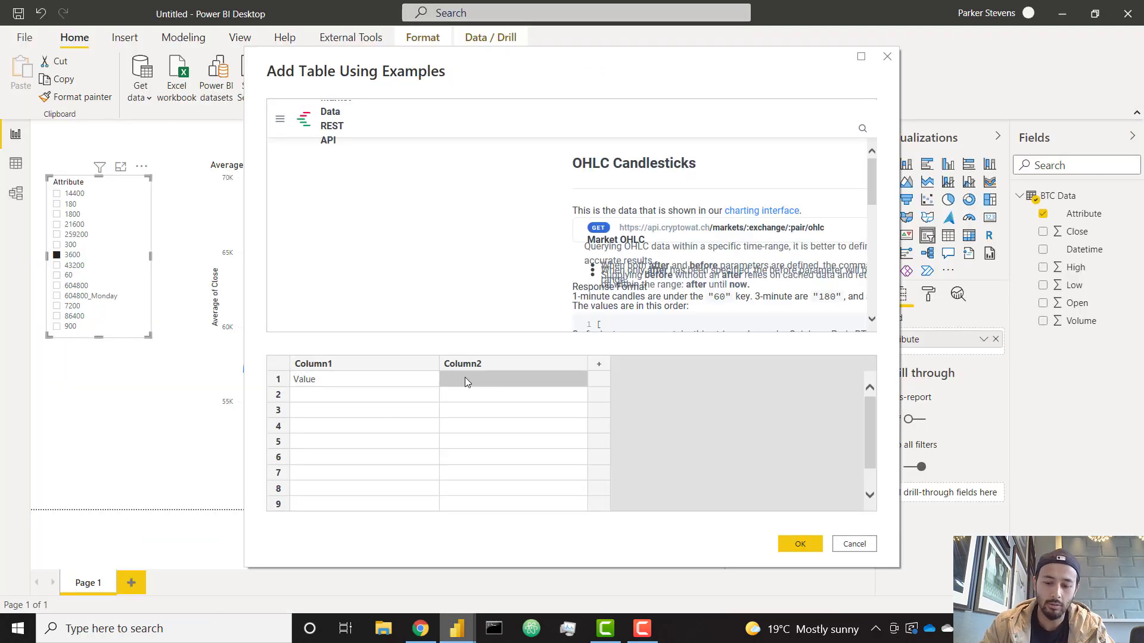
type("Label")
key("Down")
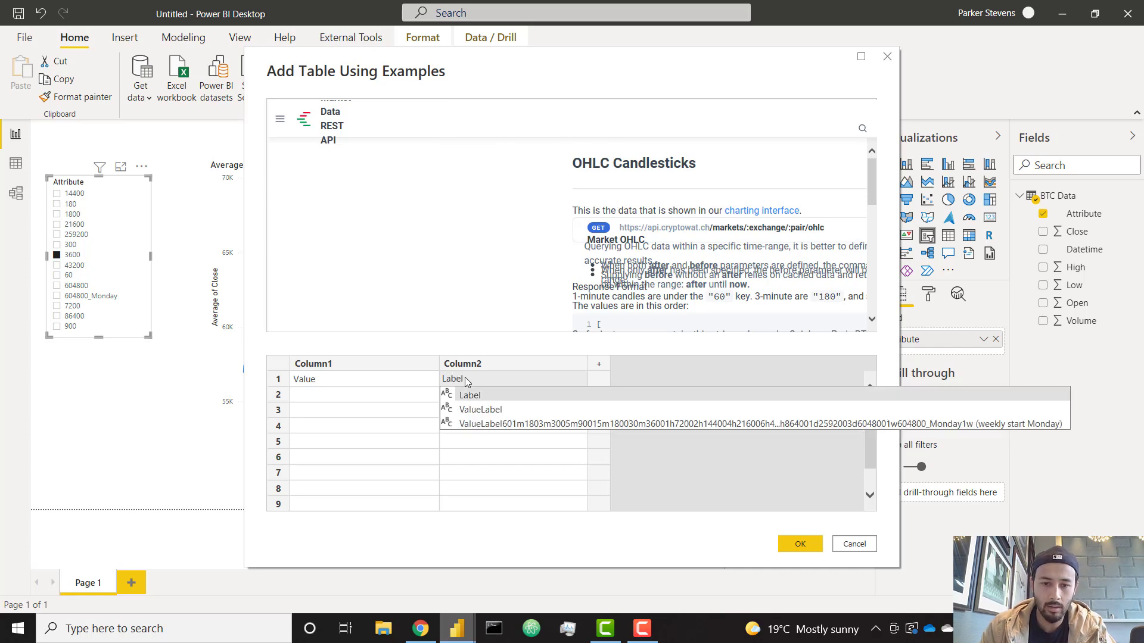
left_click(516, 396)
Check the documentation's period table, enter 60 and 1m as the second example row, and review the suggested rows
left_click(435, 630)
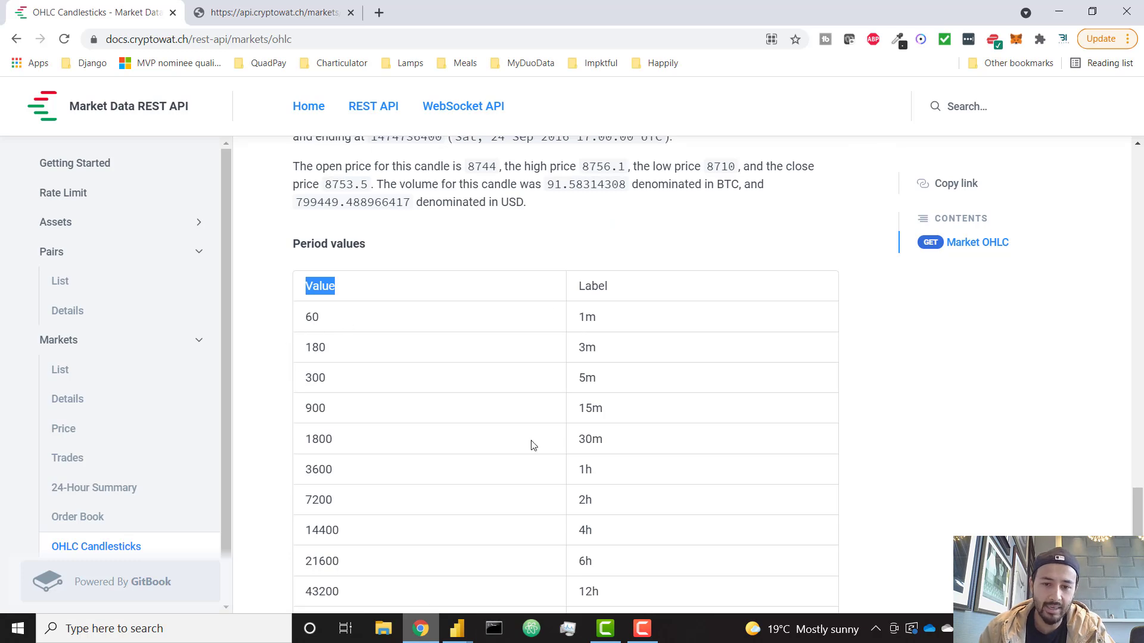
left_click(457, 628)
left_click(372, 395)
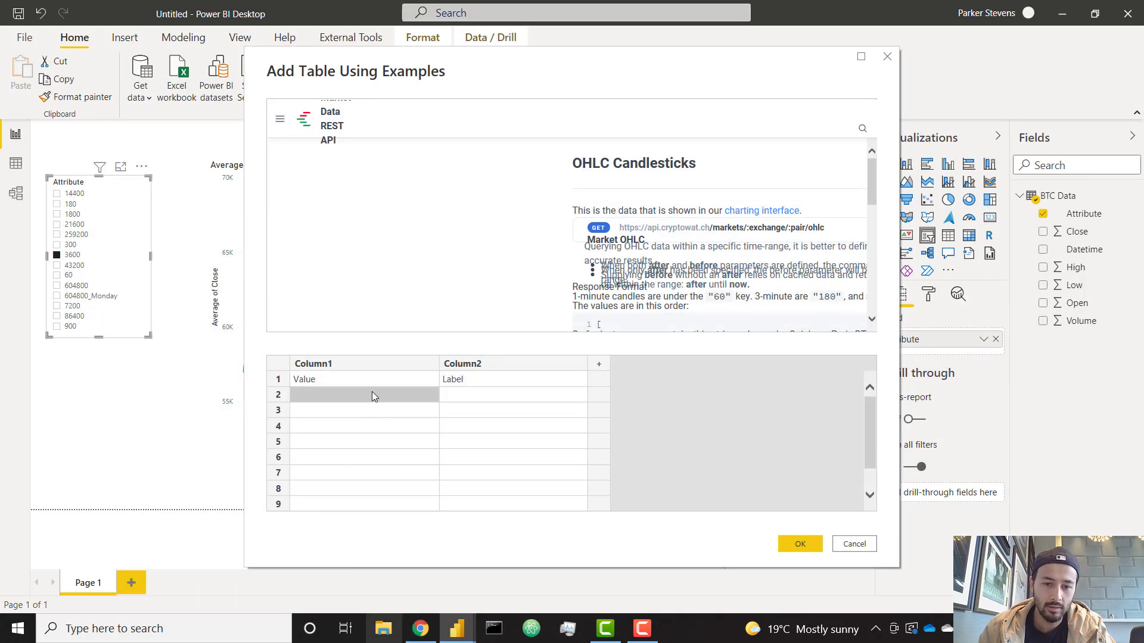
type("60")
key("Return")
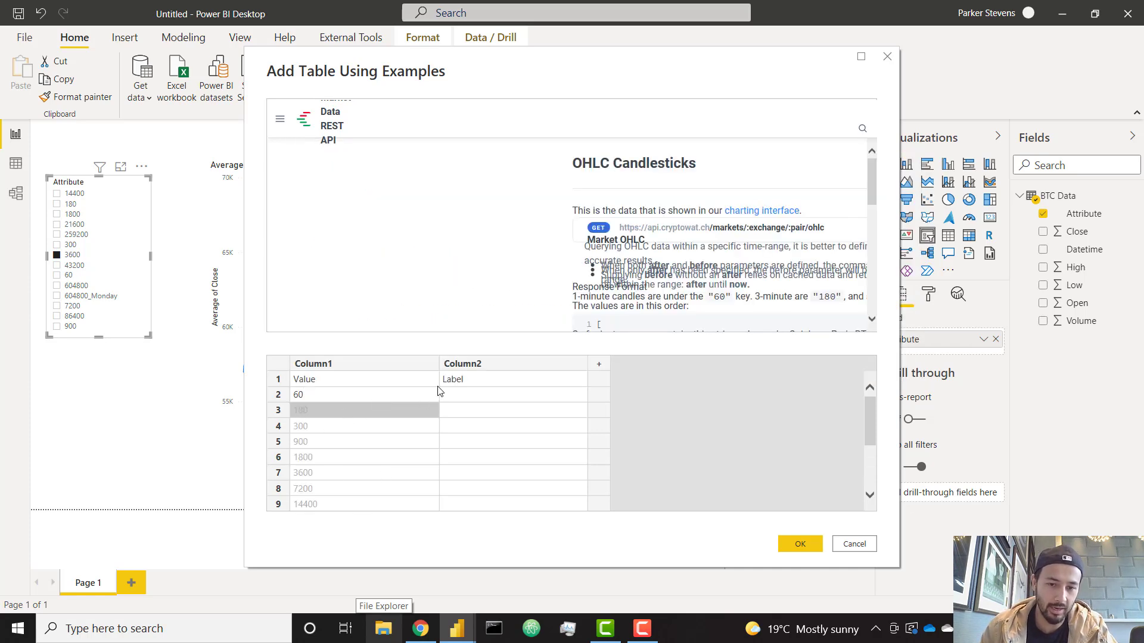
left_click(457, 395)
type("1m")
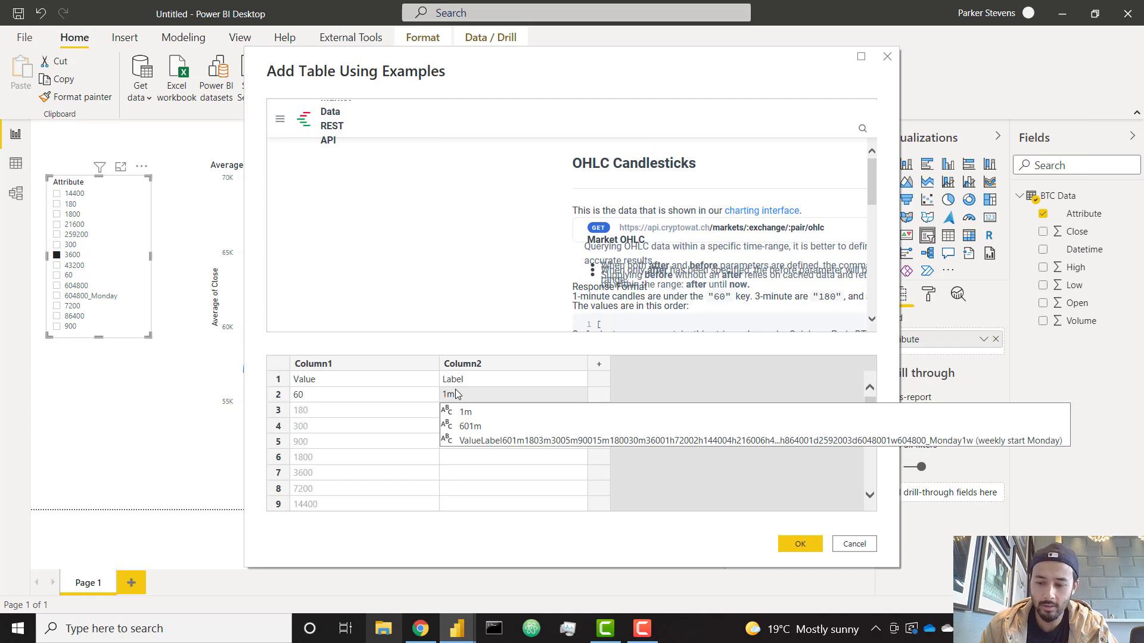
key("Return")
scroll(498, 470, "down", 3)
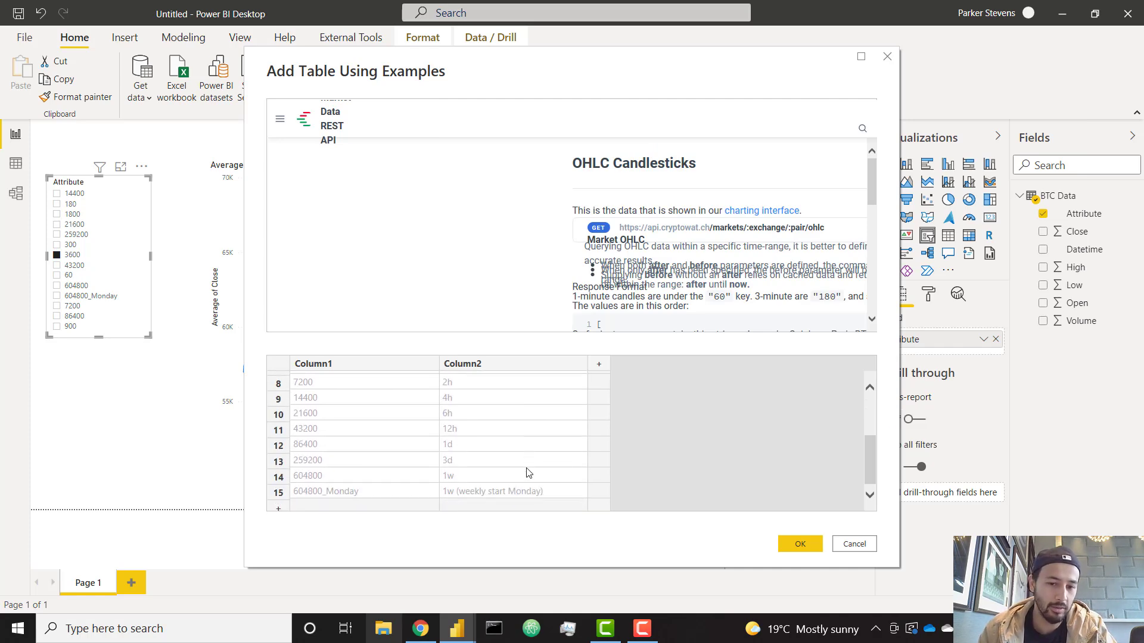
scroll(365, 413, "up", 3)
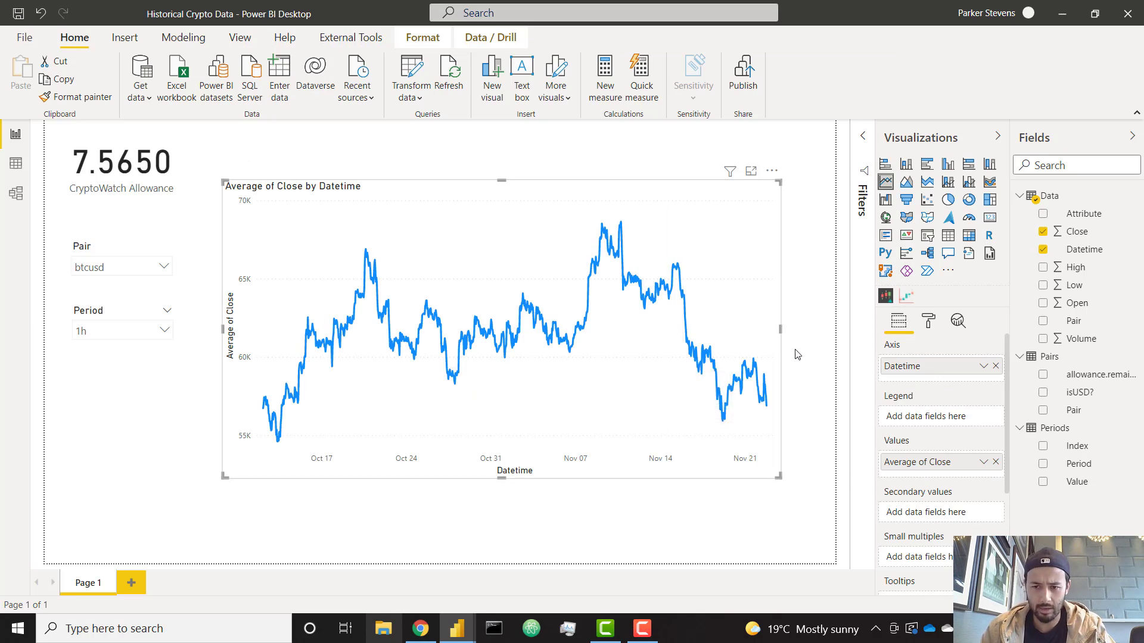
Return to the untitled report, accept the example-based custom table, and open it in Power Query Editor
mouse_move(470, 640)
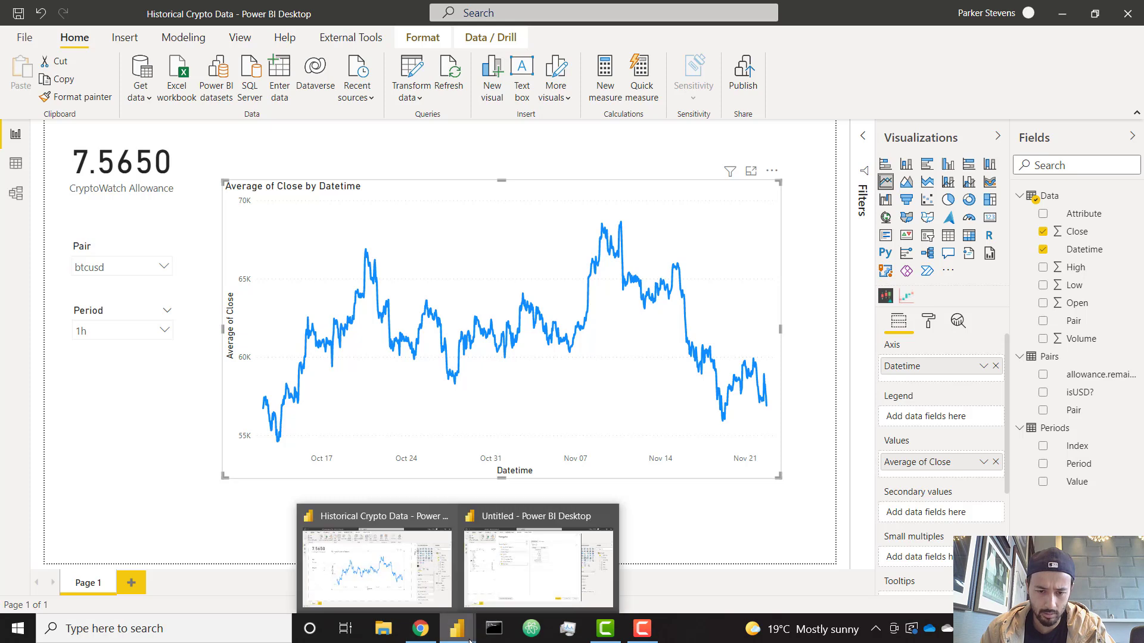
left_click(504, 596)
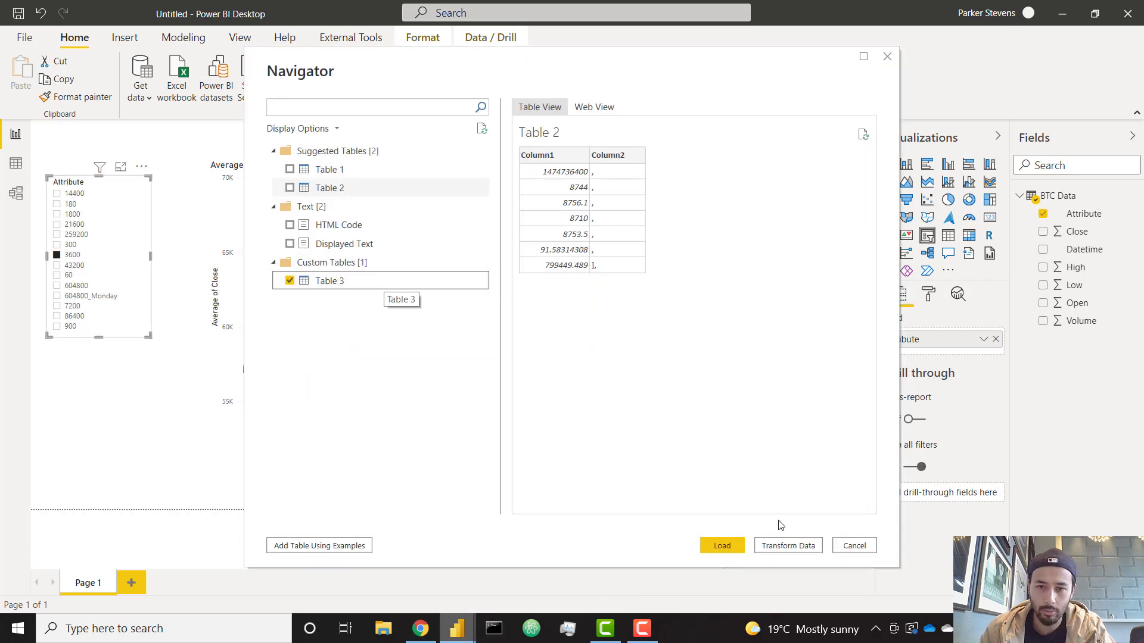
left_click(275, 286)
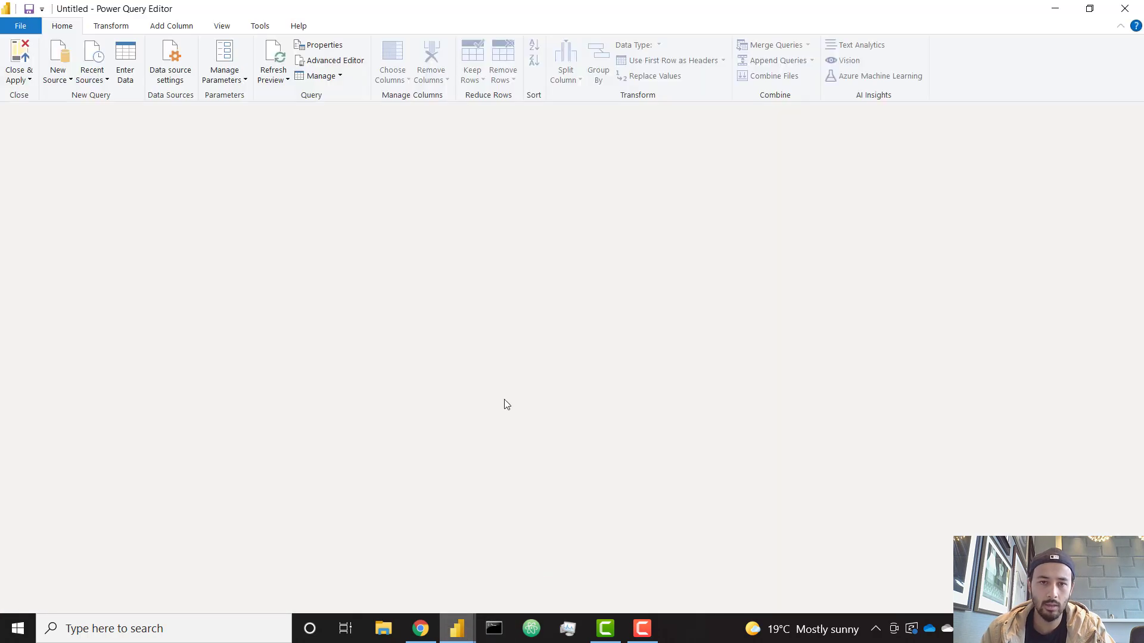
Rename the new web table query as Periods
left_click(1007, 170)
type("Periods")
key("Return")
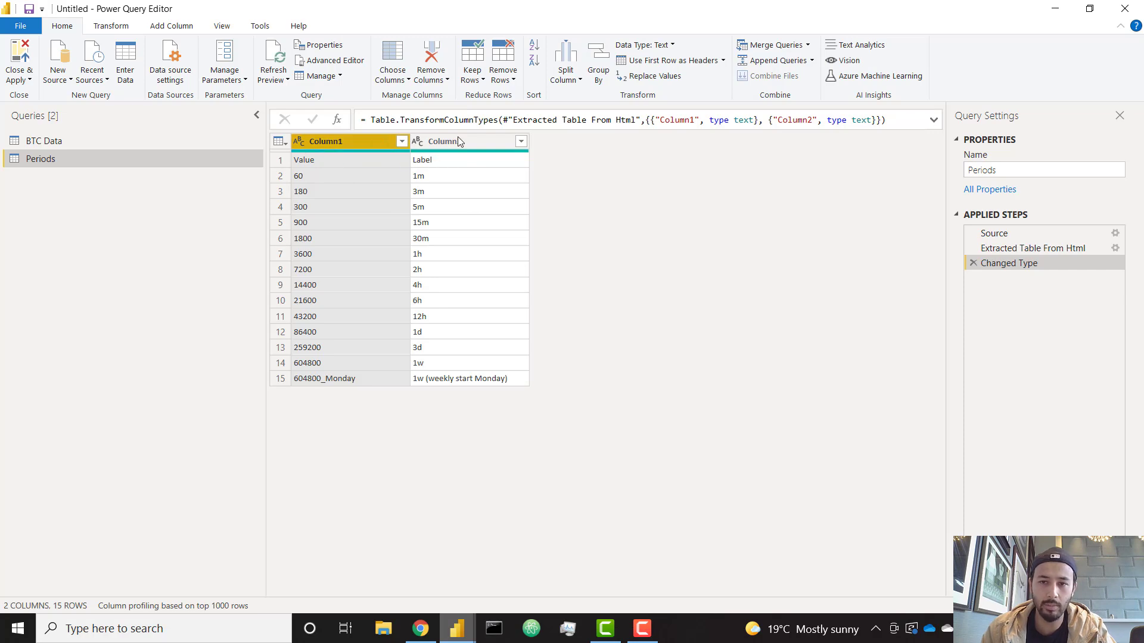
Promote the first row of the Periods query to column headers and load the changes into the report
left_click(667, 61)
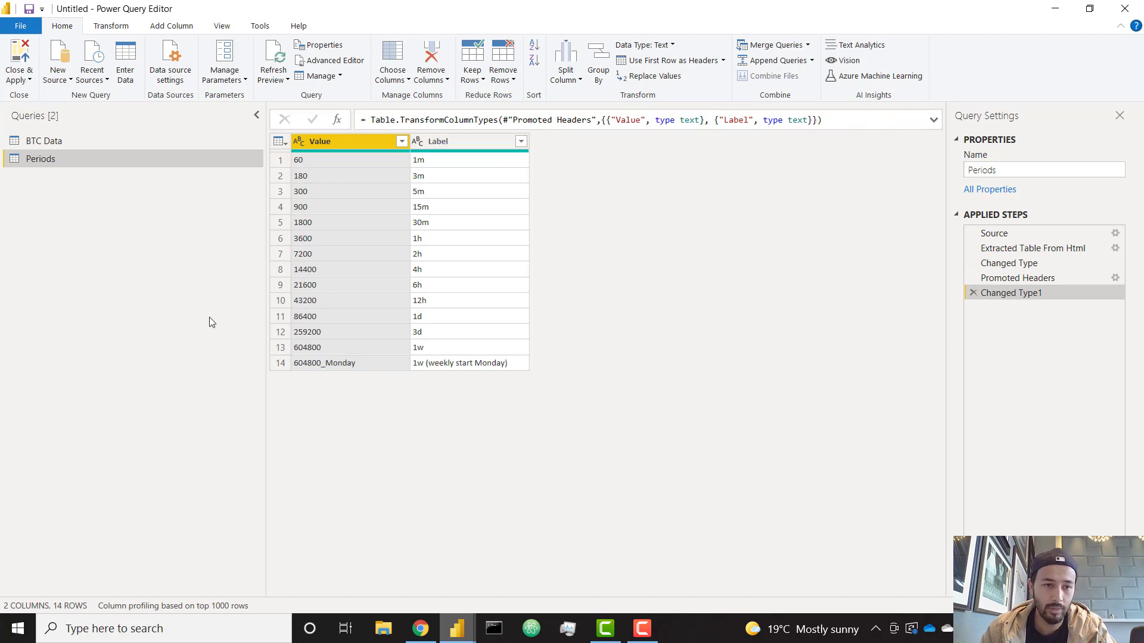
left_click(19, 47)
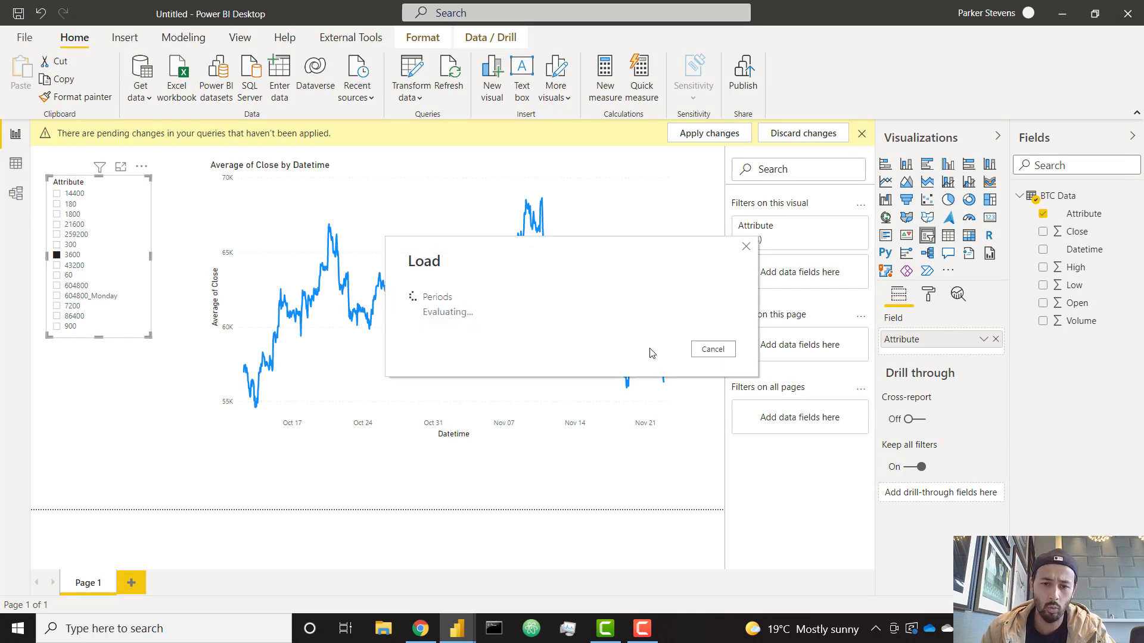
Move the BTC Data table slightly closer to Periods in the model and relate Periods Value to BTC Data Attribute
left_click(15, 194)
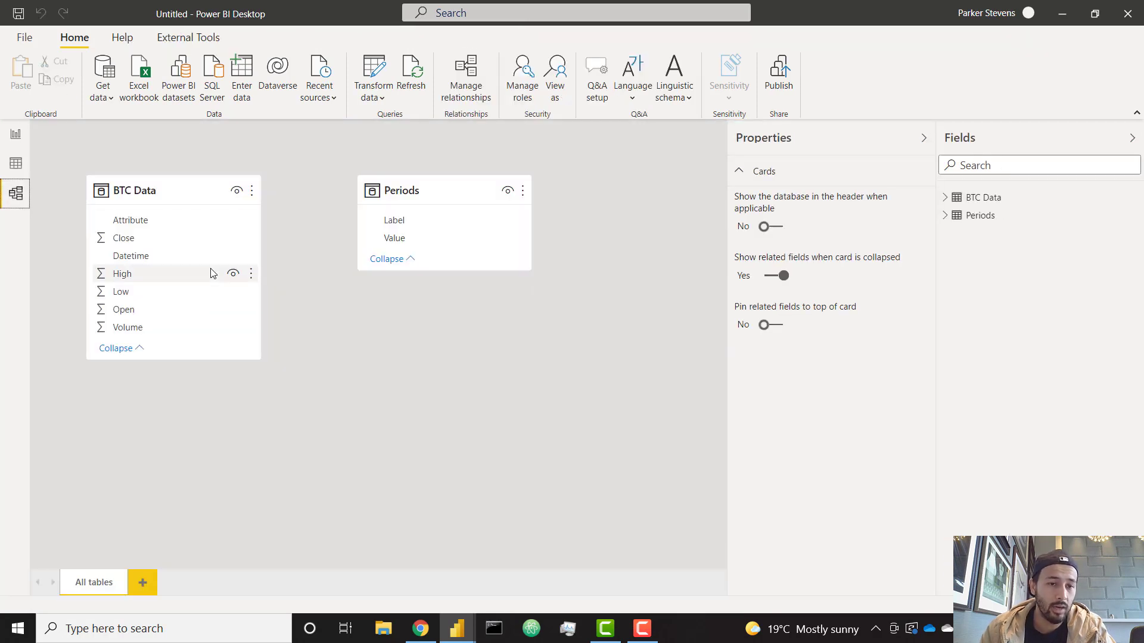
left_click_drag(168, 191, 195, 191)
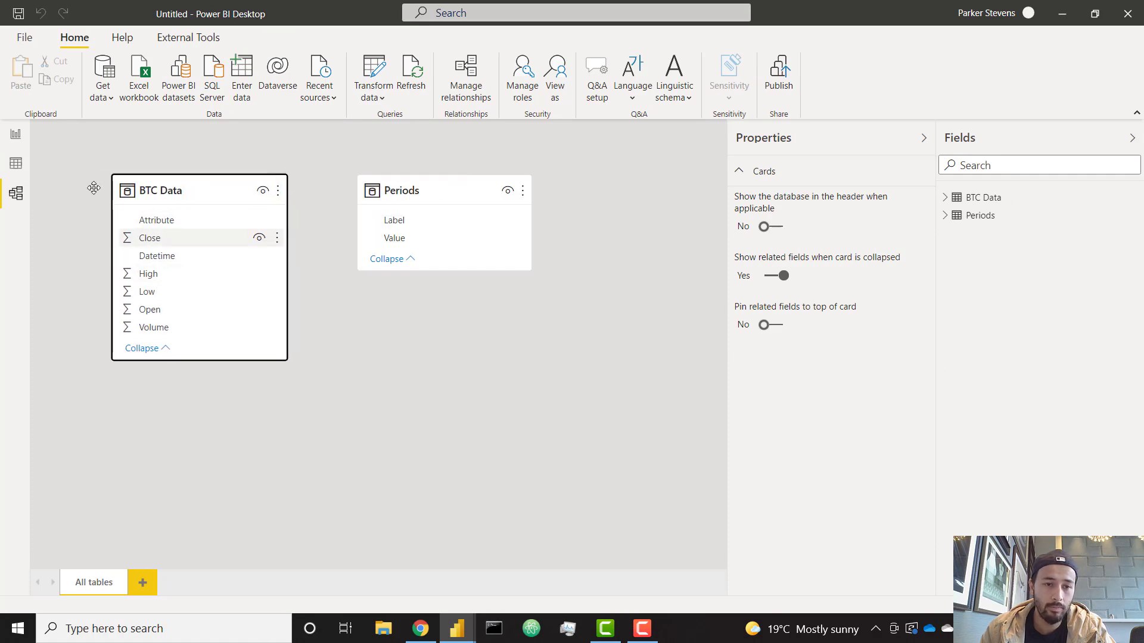
left_click(15, 136)
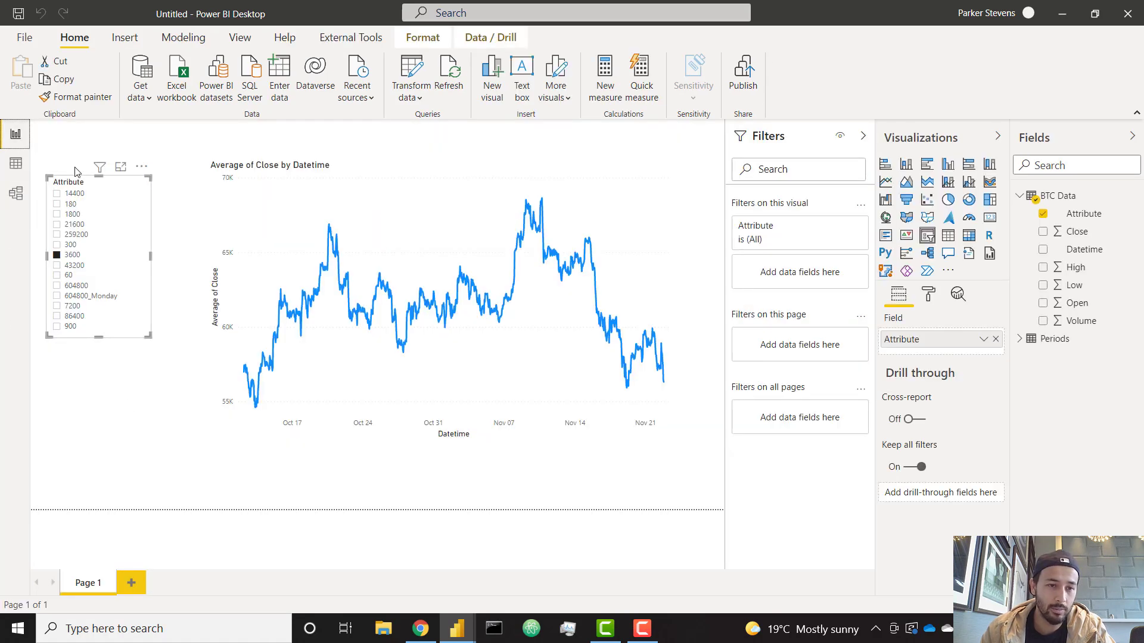
left_click(15, 193)
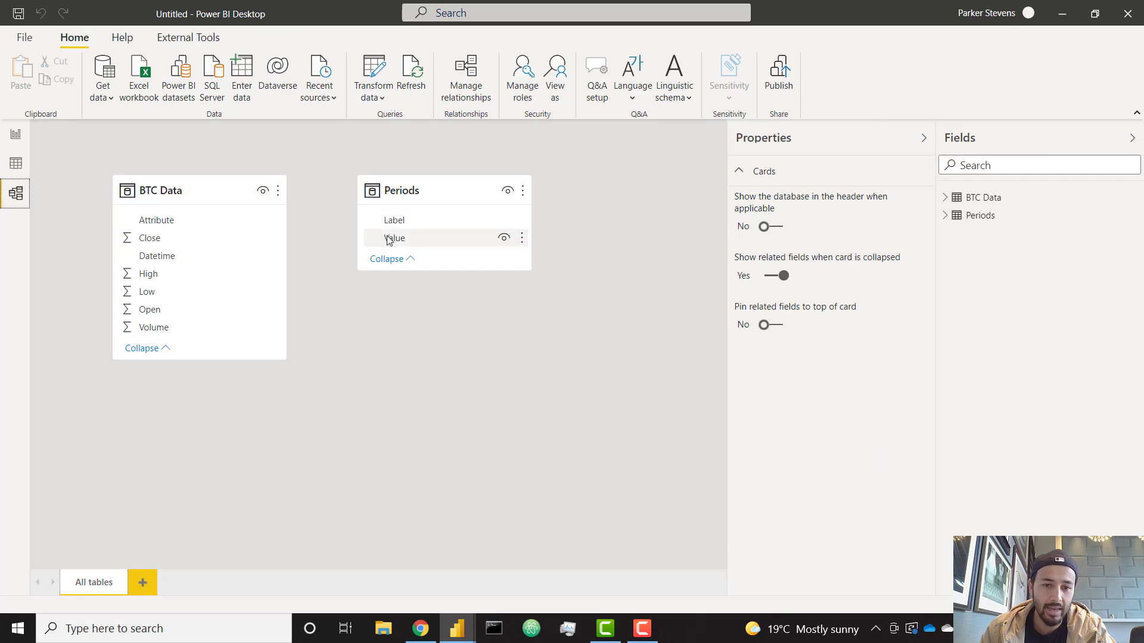
left_click_drag(409, 245, 195, 227)
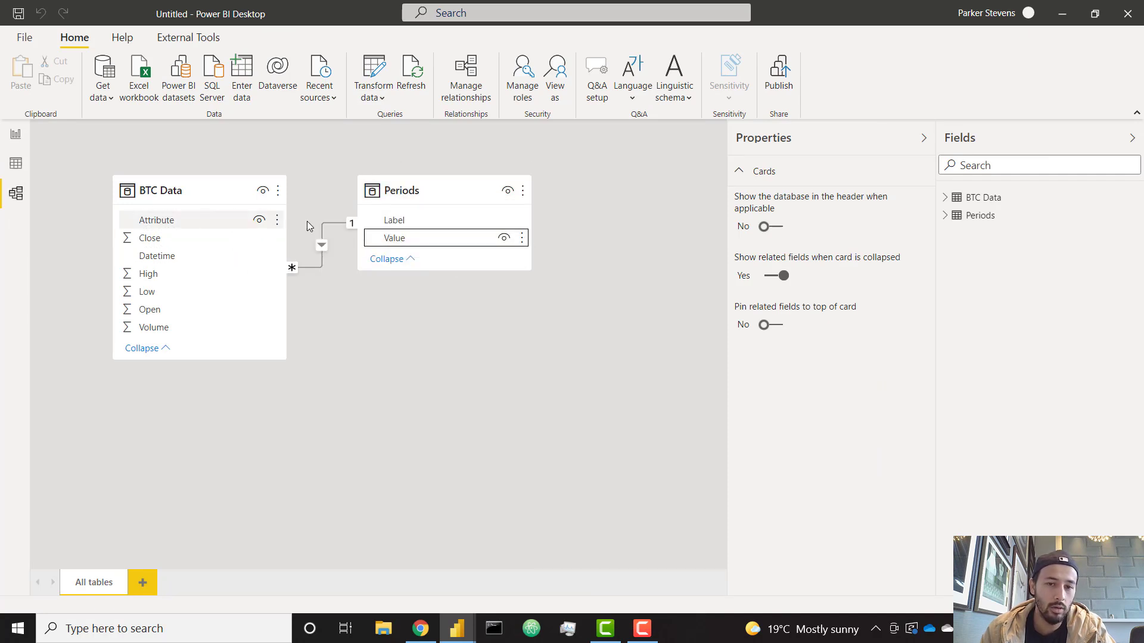
Replace the report slicer's Attribute field with Label from Periods, and try filtering the chart by 2h and 1w
left_click(15, 134)
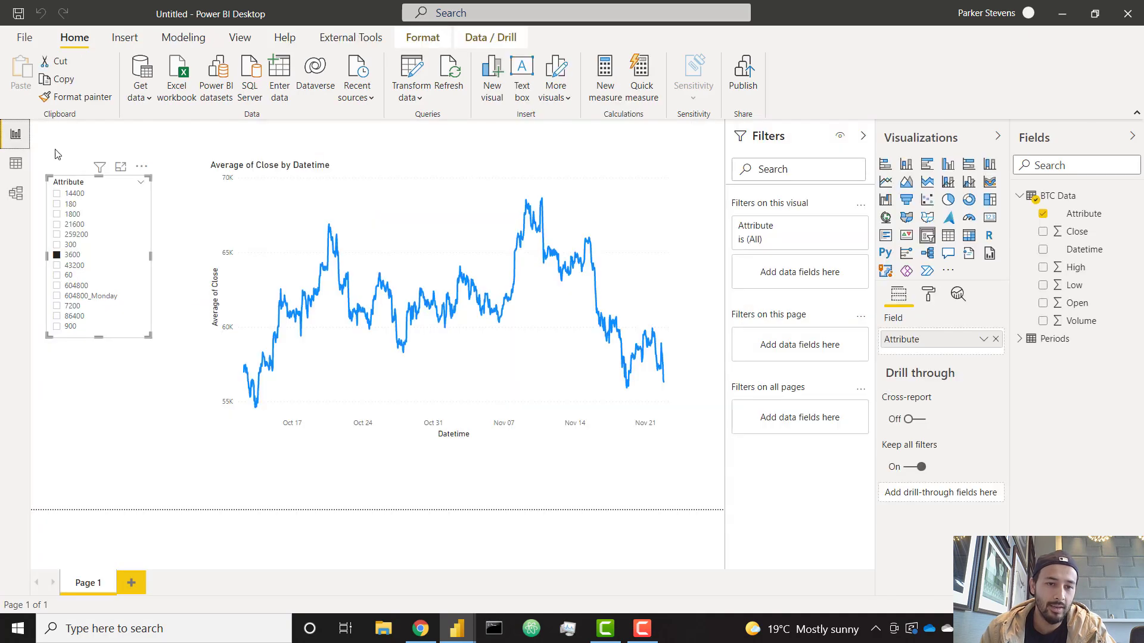
mouse_move(99, 167)
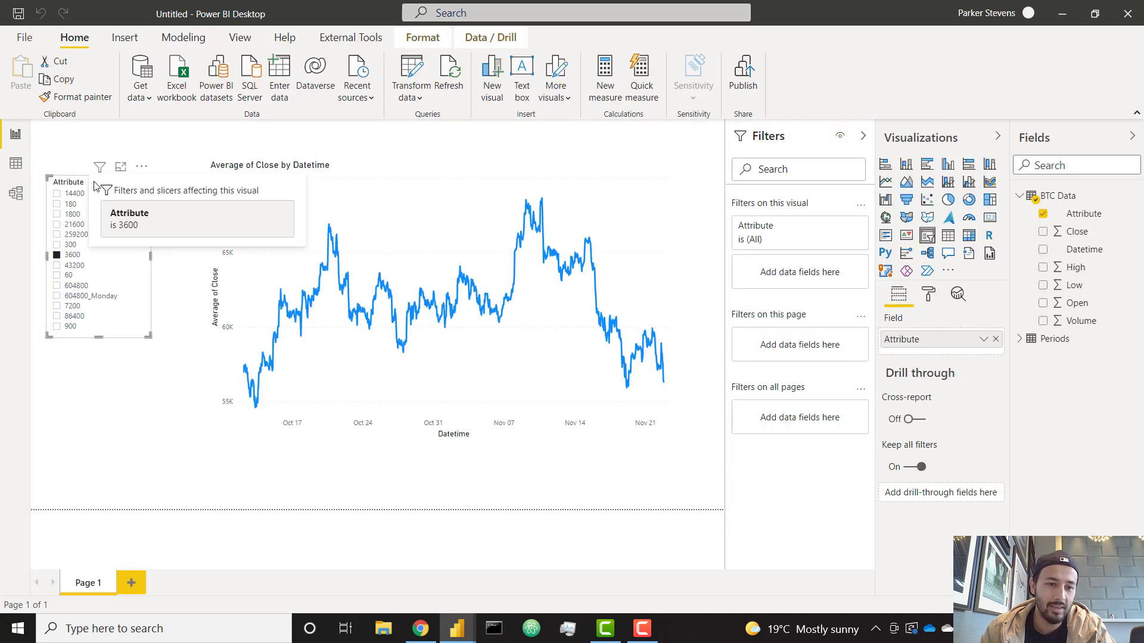
left_click(1056, 339)
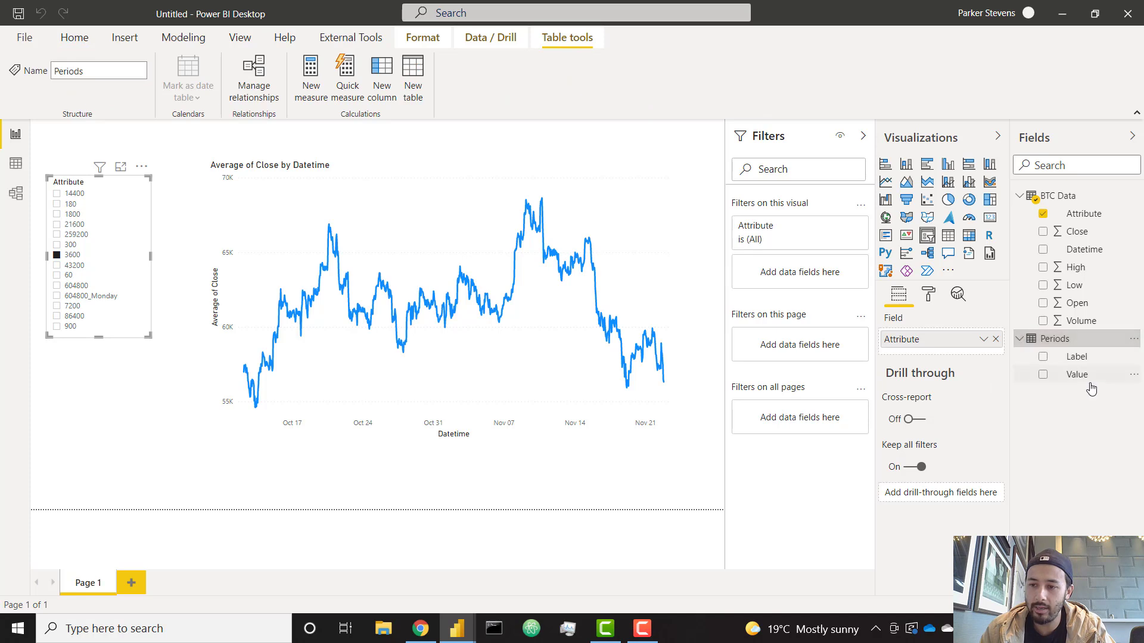
left_click_drag(1084, 362, 942, 352)
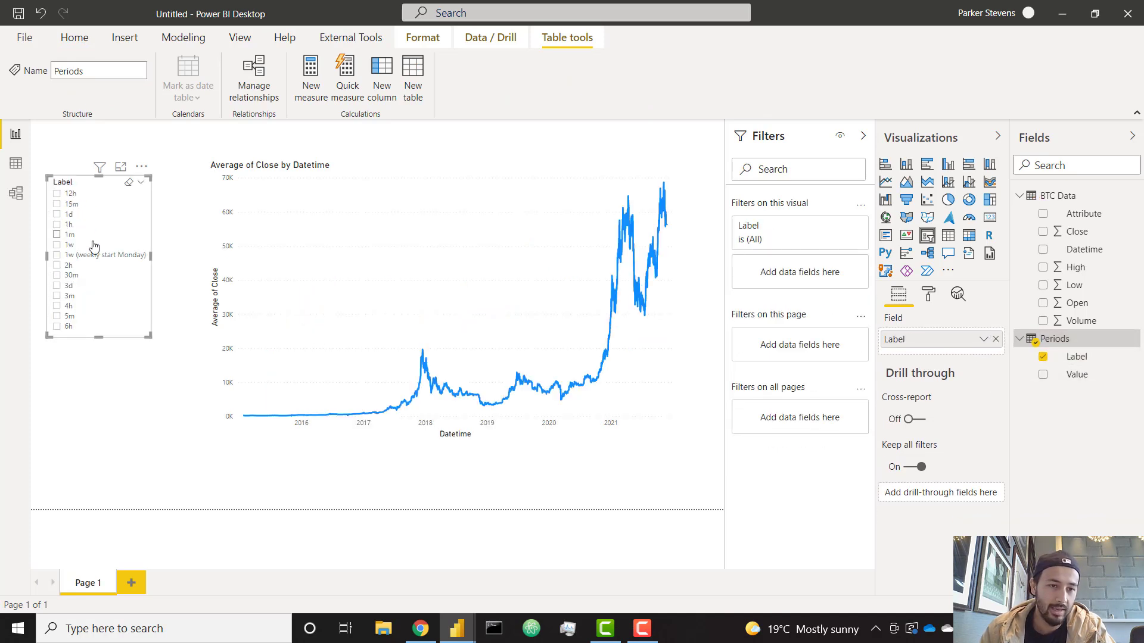
left_click(58, 266)
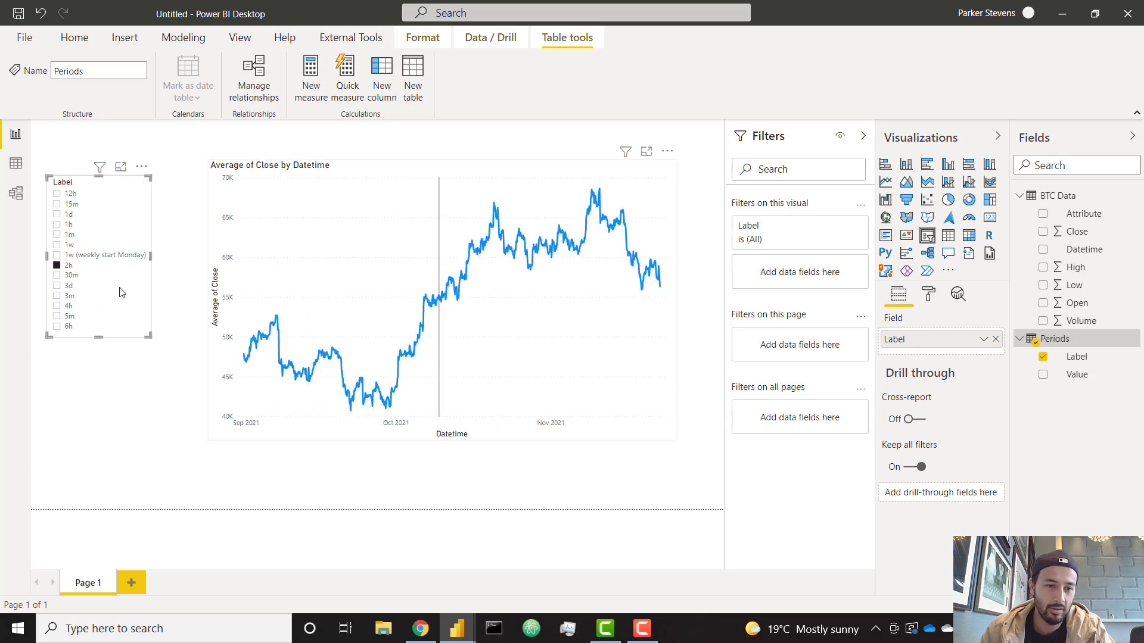
left_click(57, 245)
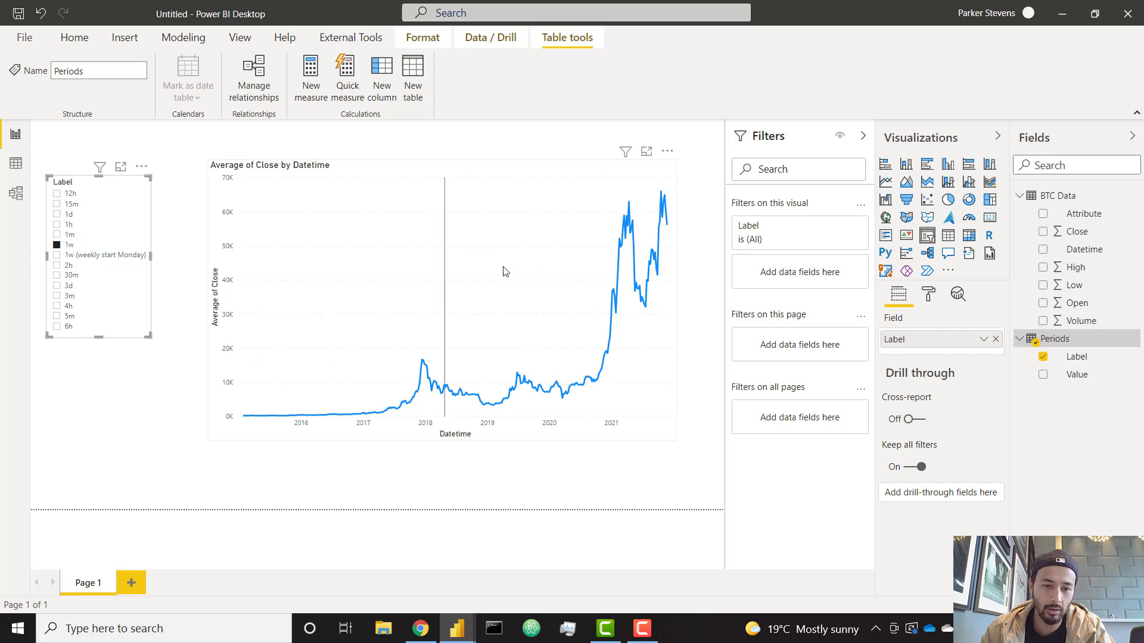
Add an index column starting from 1 to the Periods query and load the change into the report
left_click(75, 38)
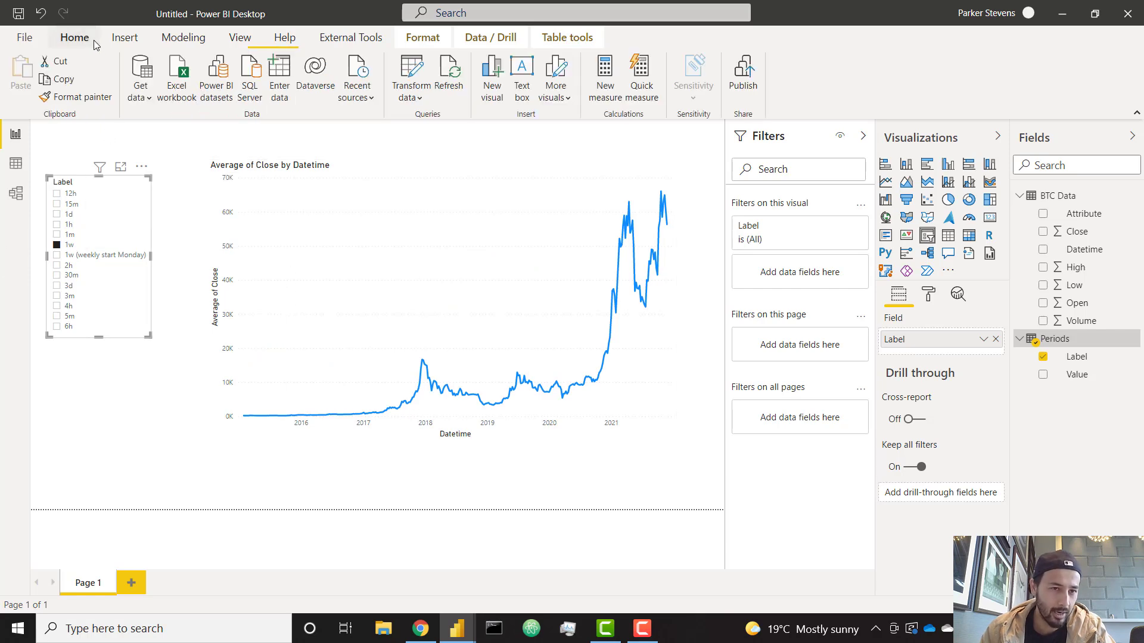
left_click(417, 68)
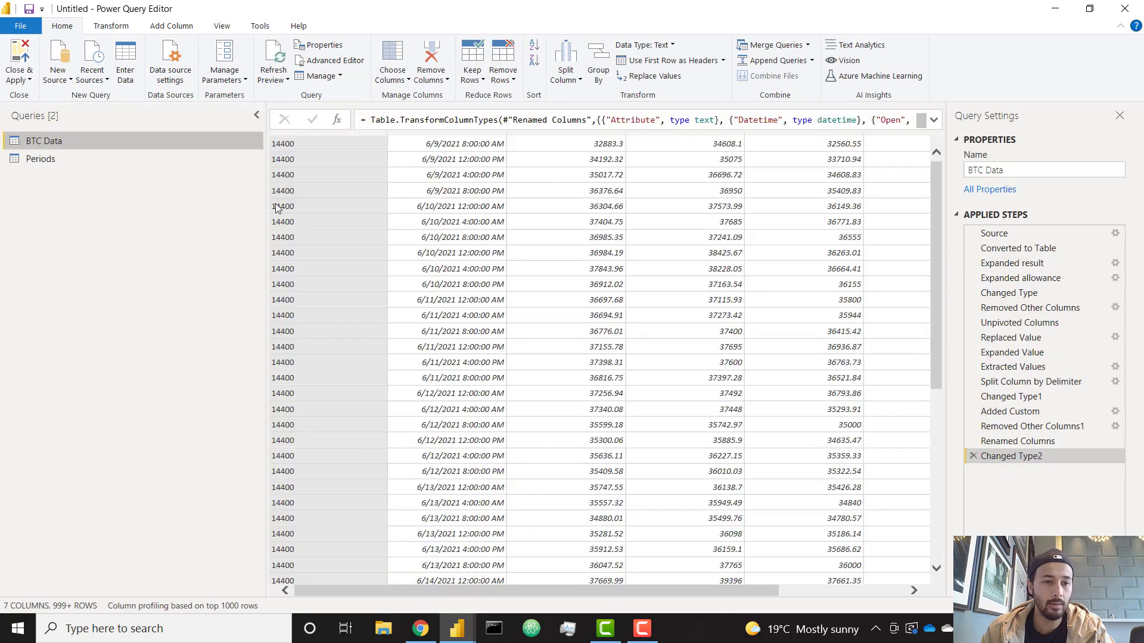
left_click(64, 159)
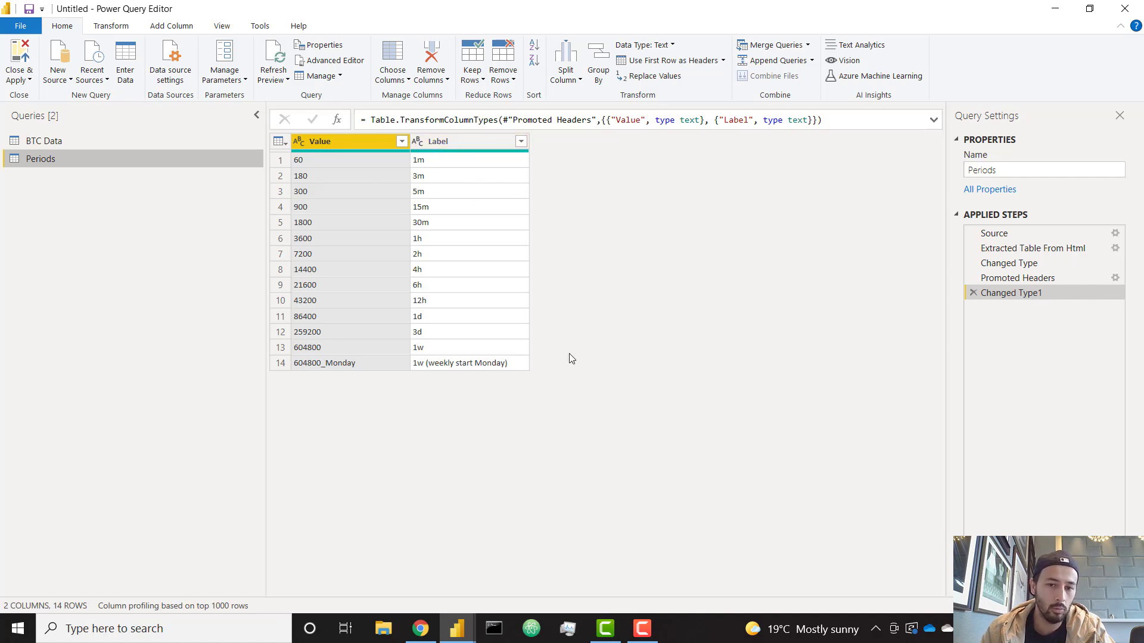
left_click(170, 27)
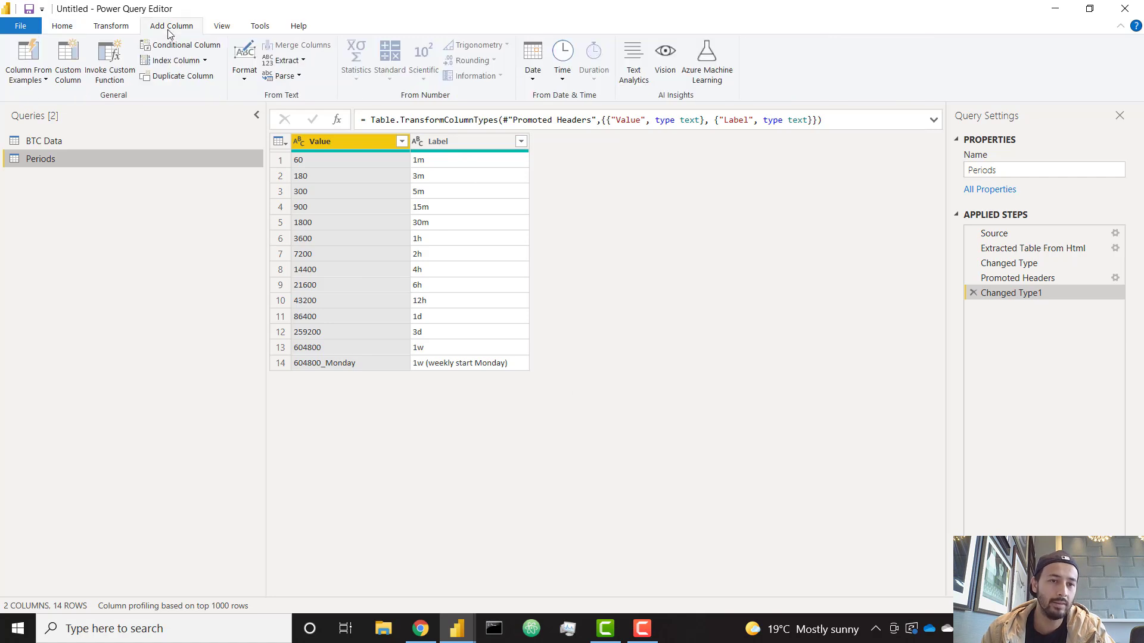
left_click(205, 60)
left_click(190, 95)
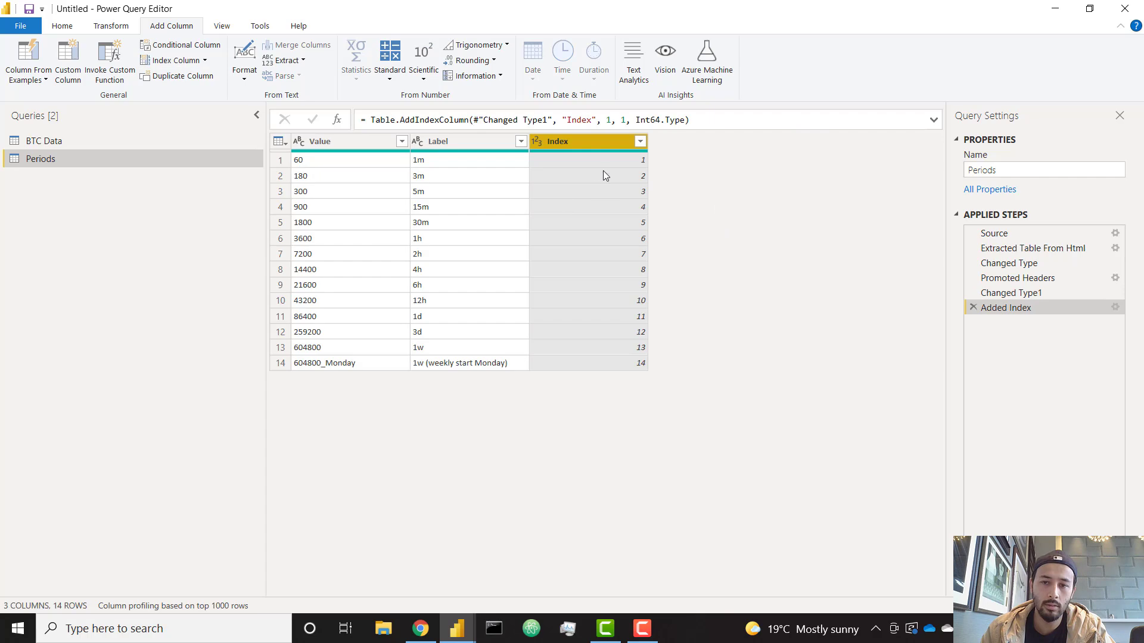
left_click(62, 26)
left_click(18, 56)
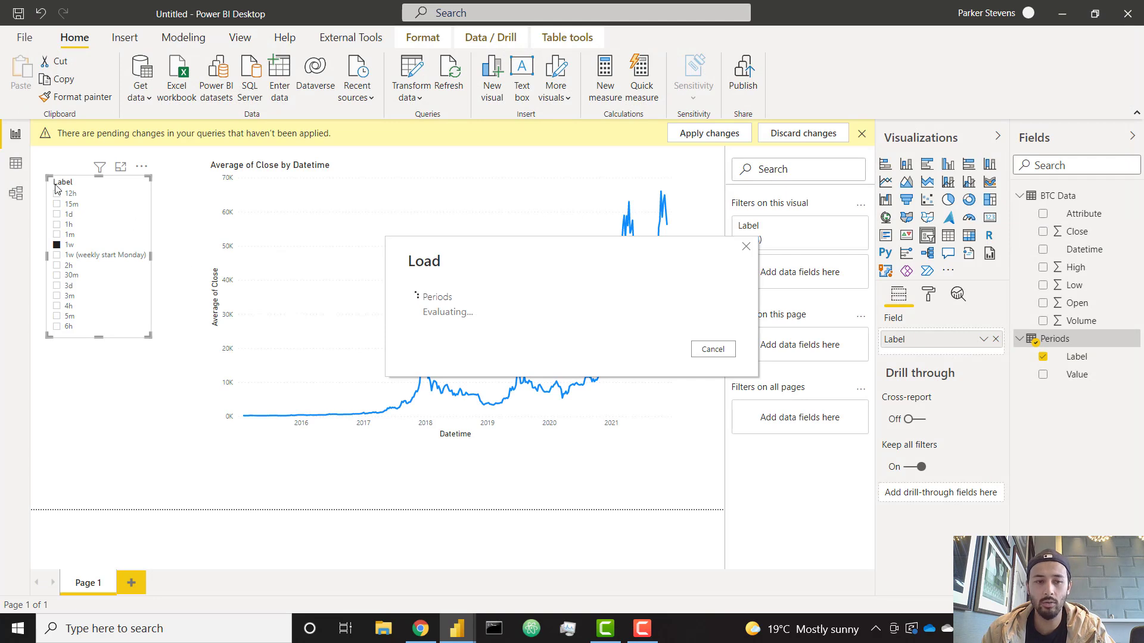
Sort the Label column of the Periods table by its Index column
left_click(16, 164)
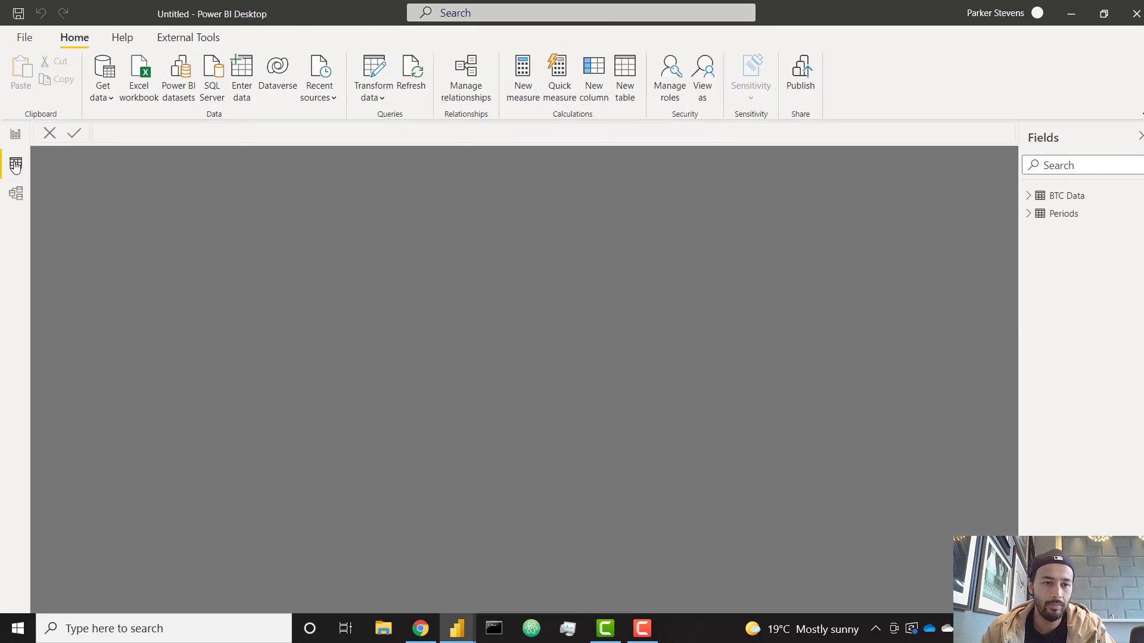
left_click(1040, 214)
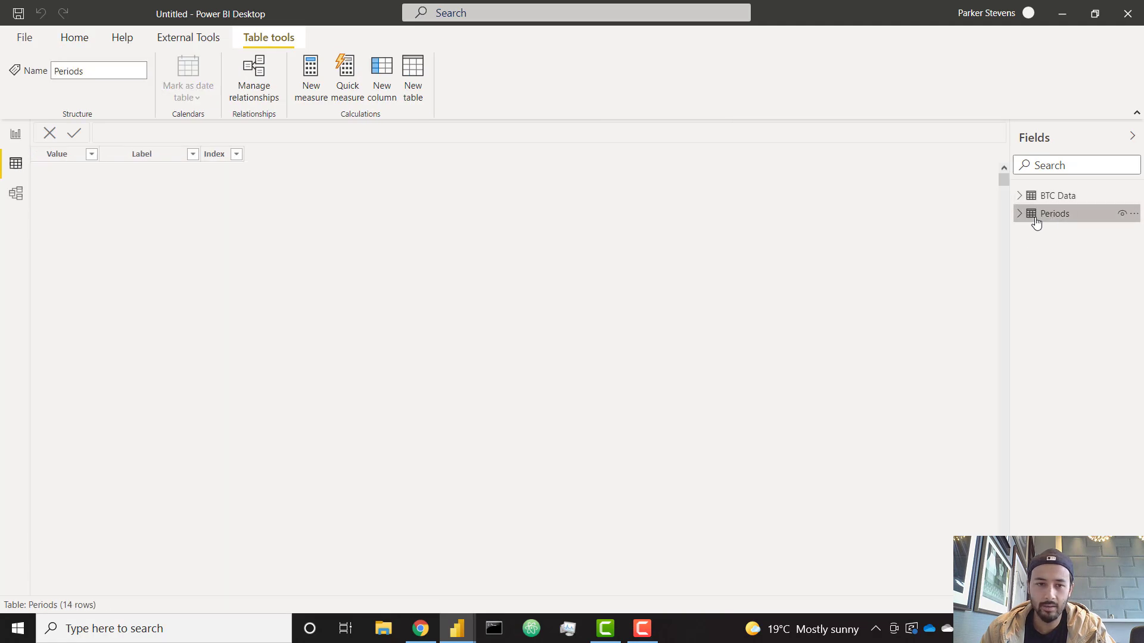
left_click(142, 156)
left_click(552, 80)
left_click(556, 148)
Return to the report page and check the chart with the slicer set to 1m, 5m and 15m
left_click(16, 134)
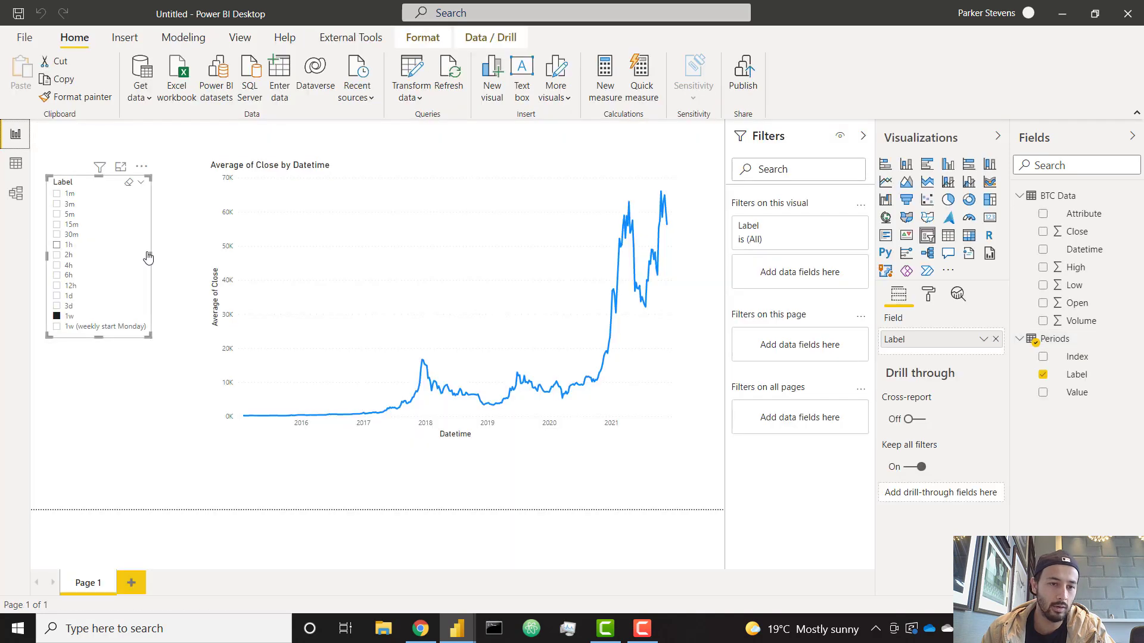
left_click(71, 197)
left_click(69, 214)
left_click(71, 224)
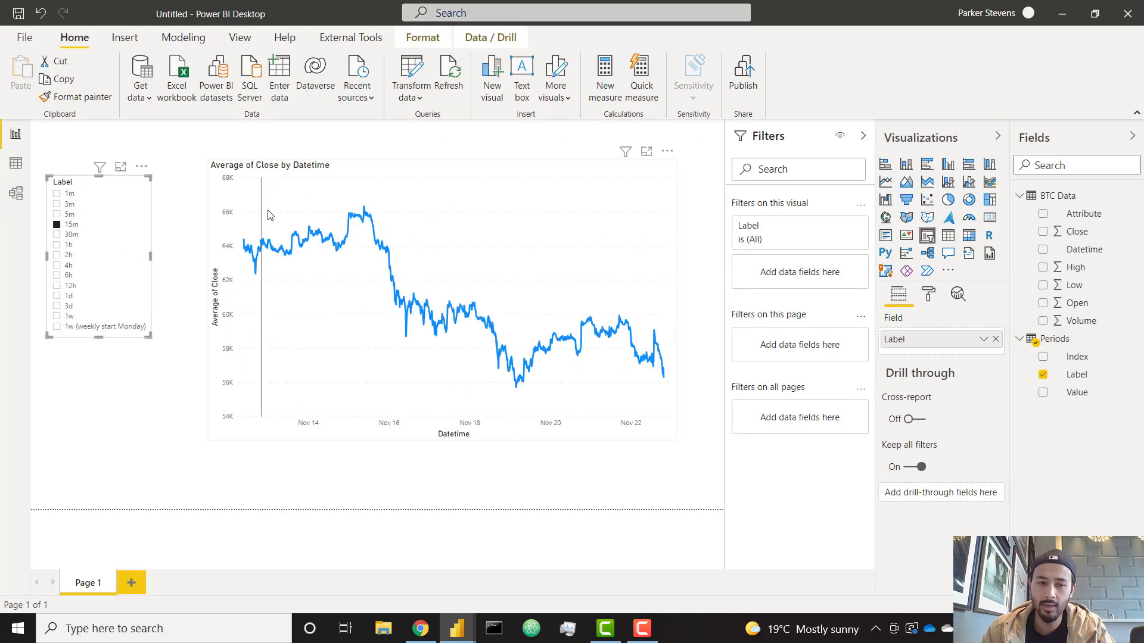
Change the Label slicer from a list to a dropdown and shrink it to a compact size
left_click_drag(152, 337, 140, 270)
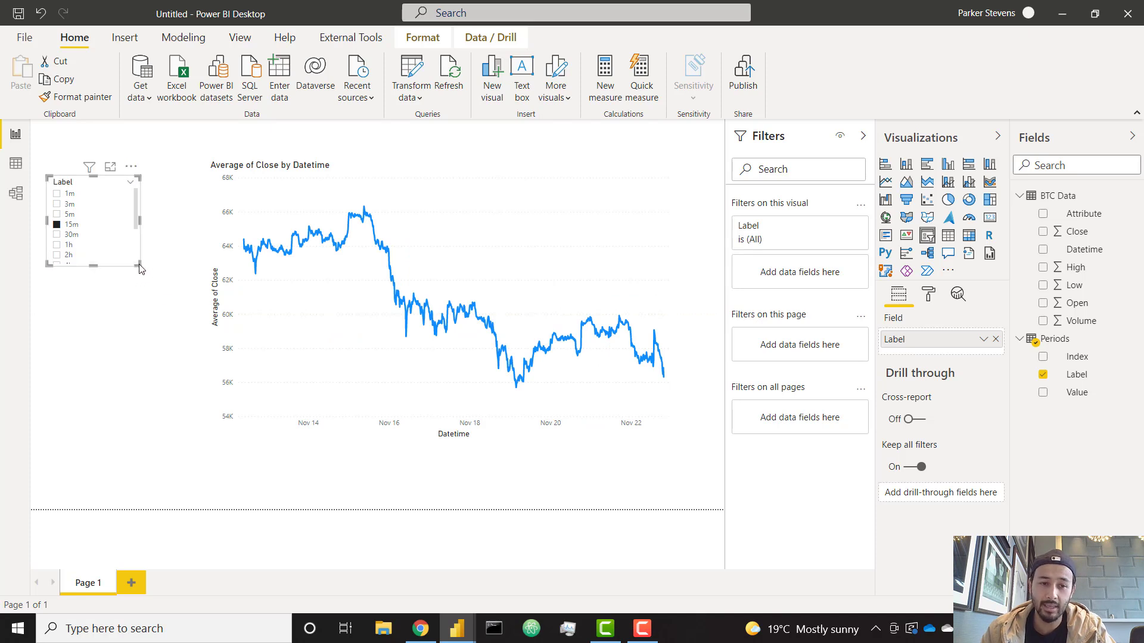
left_click(157, 273)
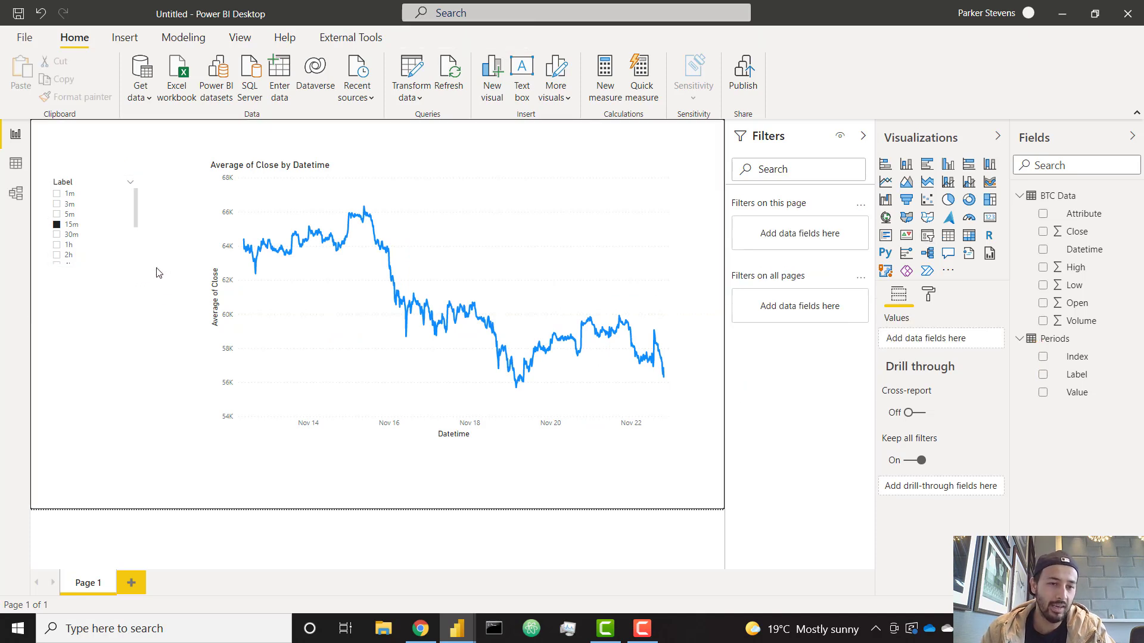
left_click(130, 183)
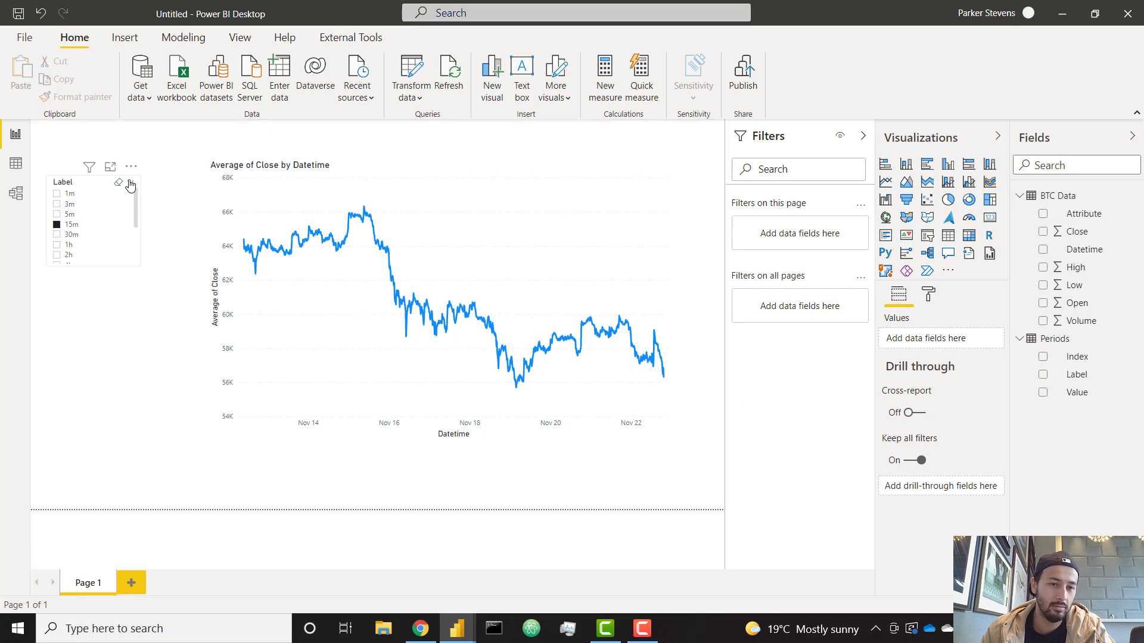
left_click(151, 216)
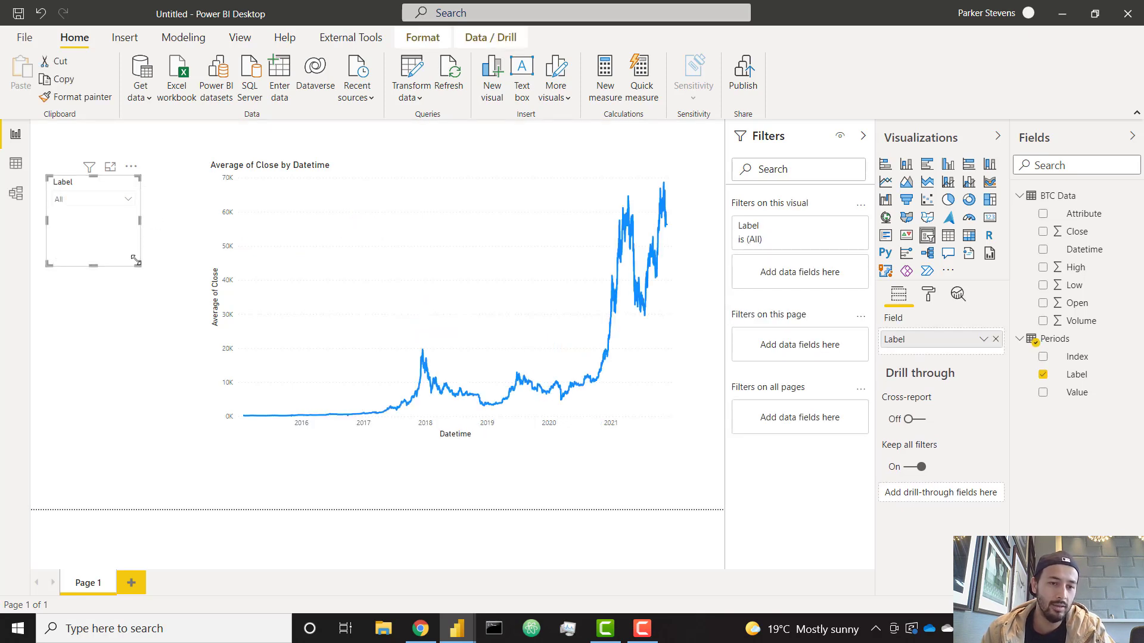
left_click_drag(142, 259, 133, 217)
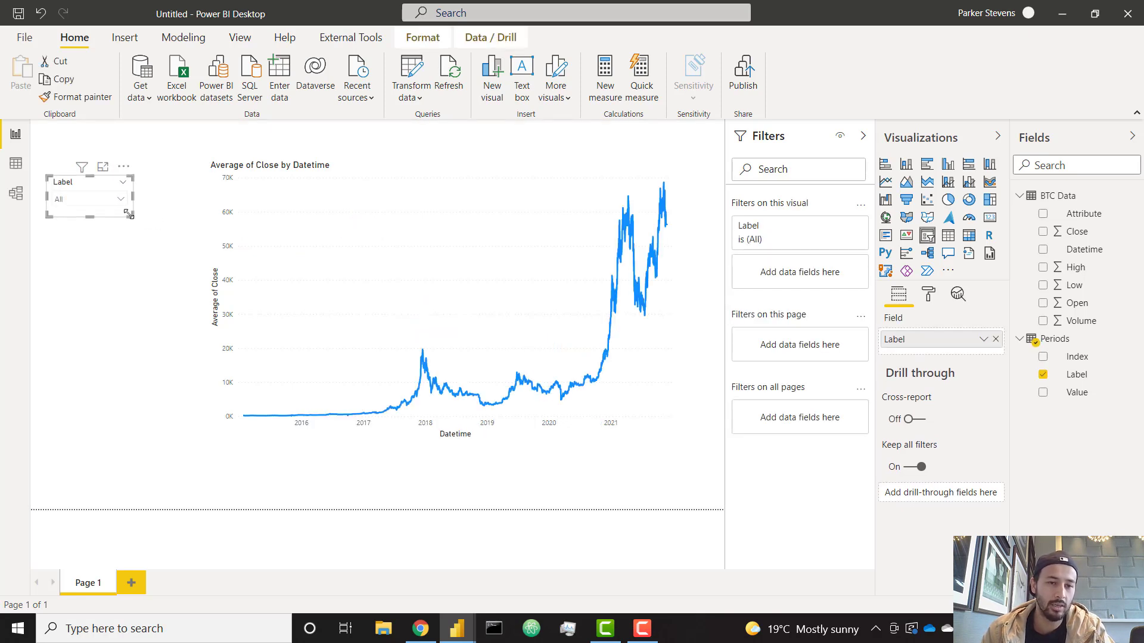
Rename the slicer's field as Period for this visual
double_click(918, 340)
type("Period")
key("Return")
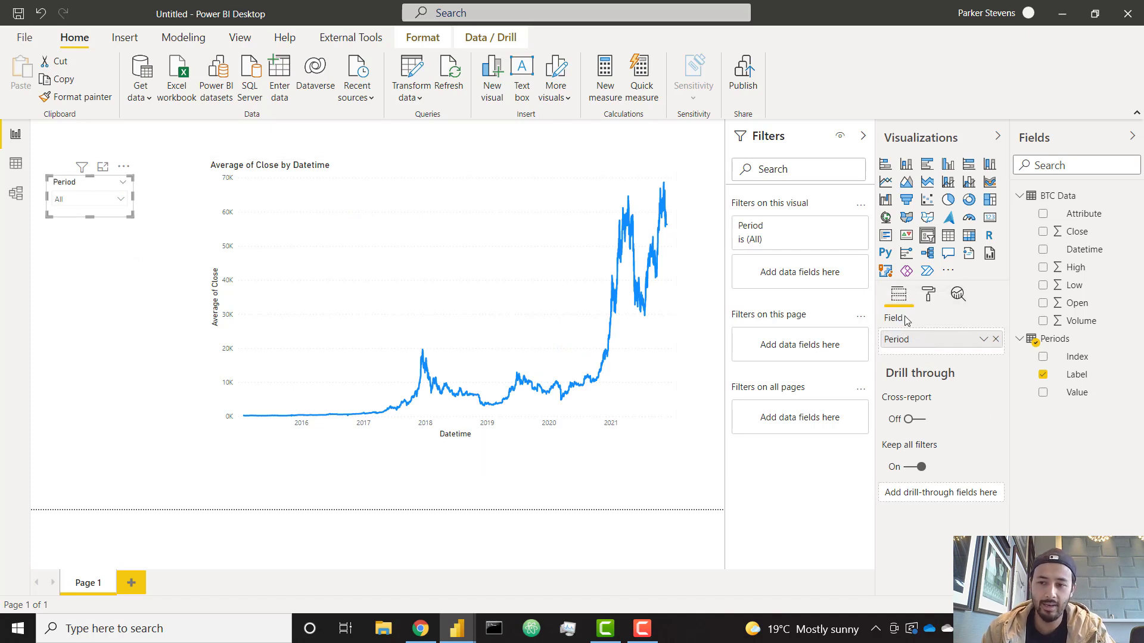
Turn on single select for the Period slicer and filter the chart to 1h
left_click(931, 295)
left_click(927, 380)
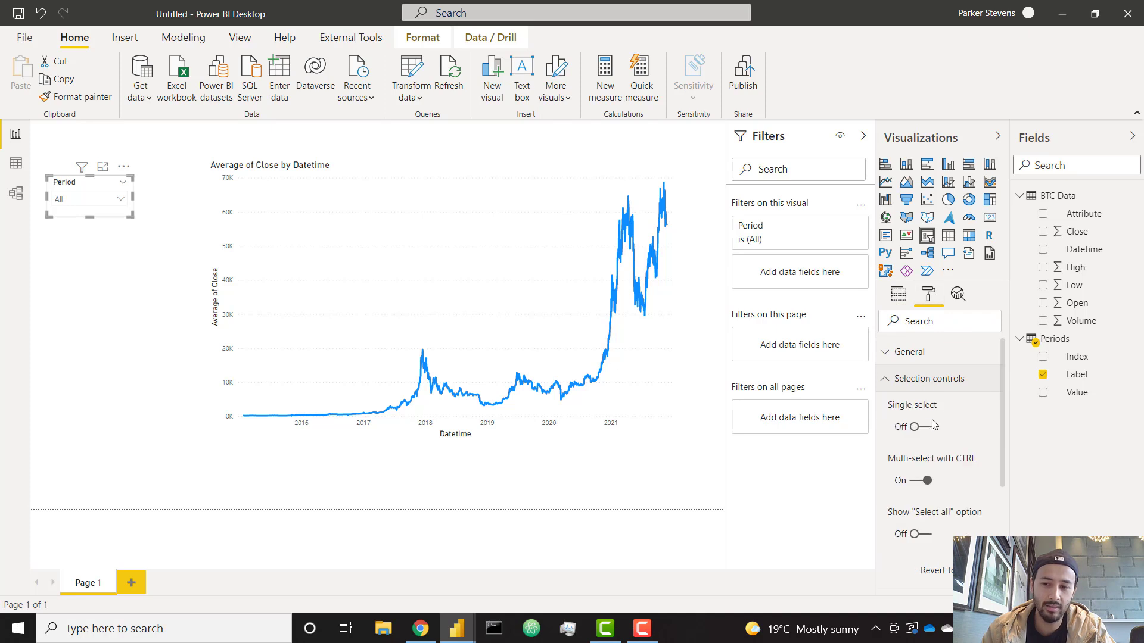
left_click(99, 201)
left_click(78, 244)
left_click(89, 199)
left_click(69, 267)
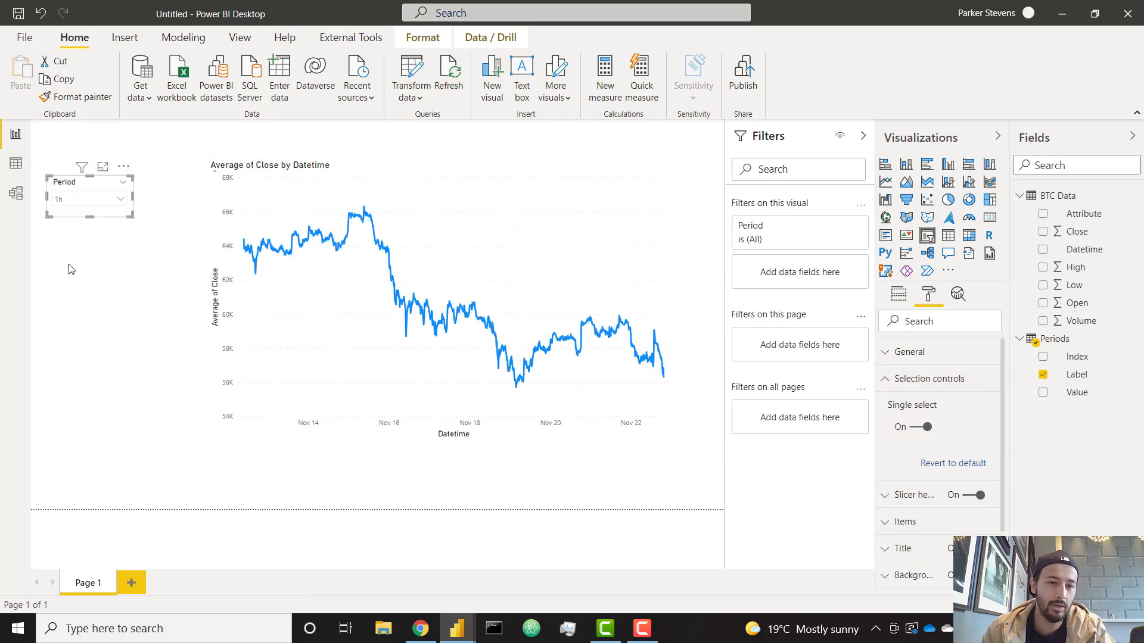
left_click(143, 230)
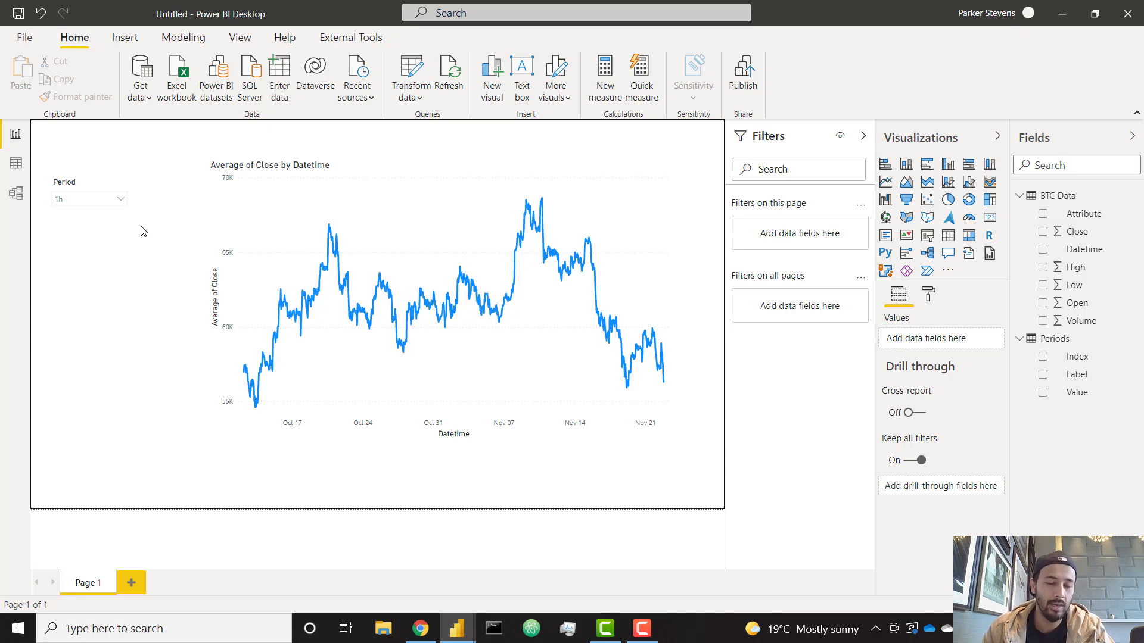
Open Power Query Editor, and in Chrome review the Cryptowatch documentation's List and Details pages for Markets
left_click(410, 68)
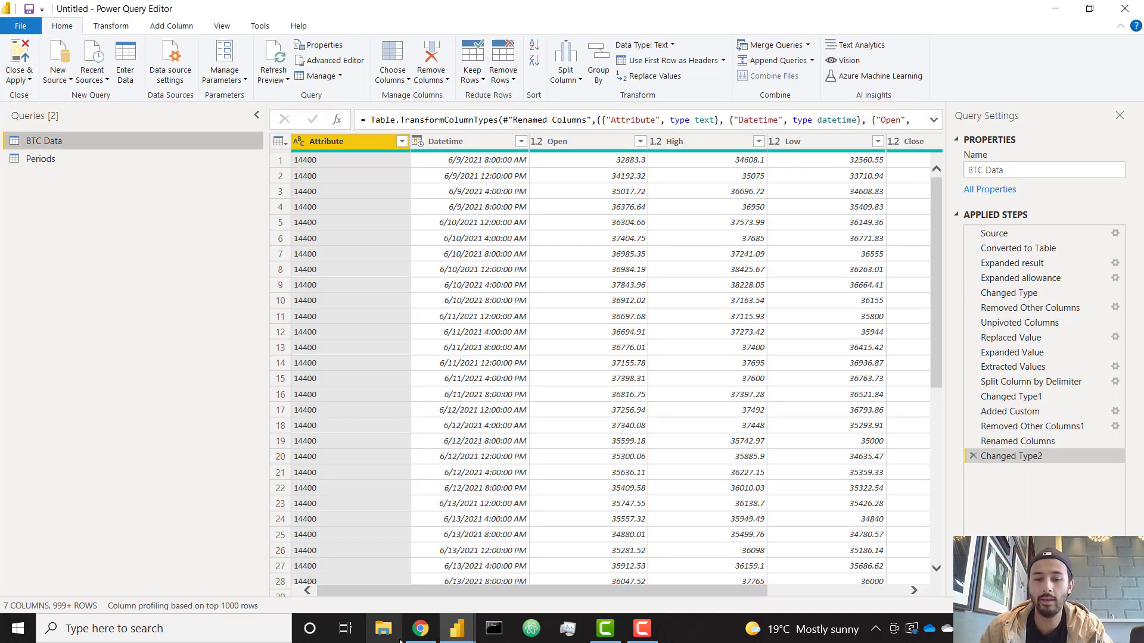
left_click(421, 629)
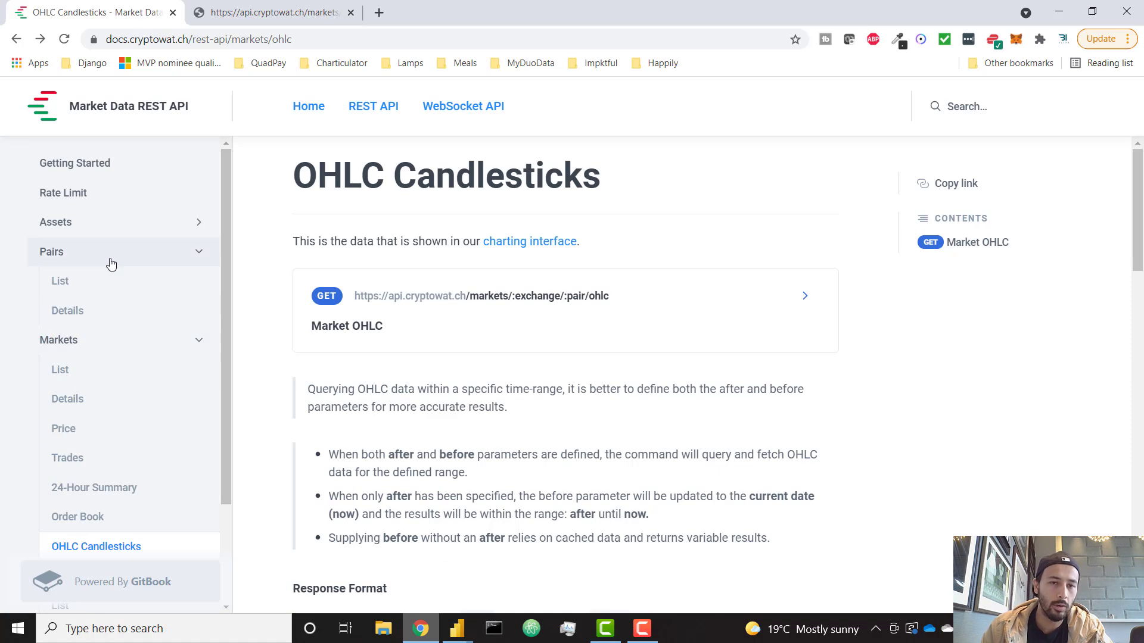
left_click(133, 372)
left_click(134, 406)
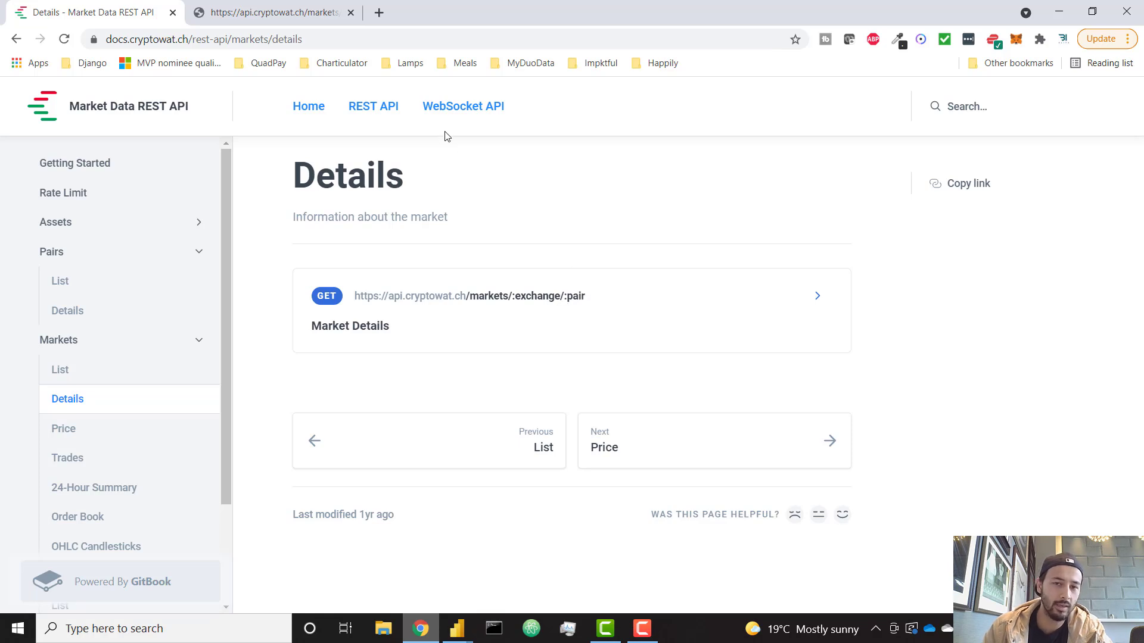
left_click(378, 12)
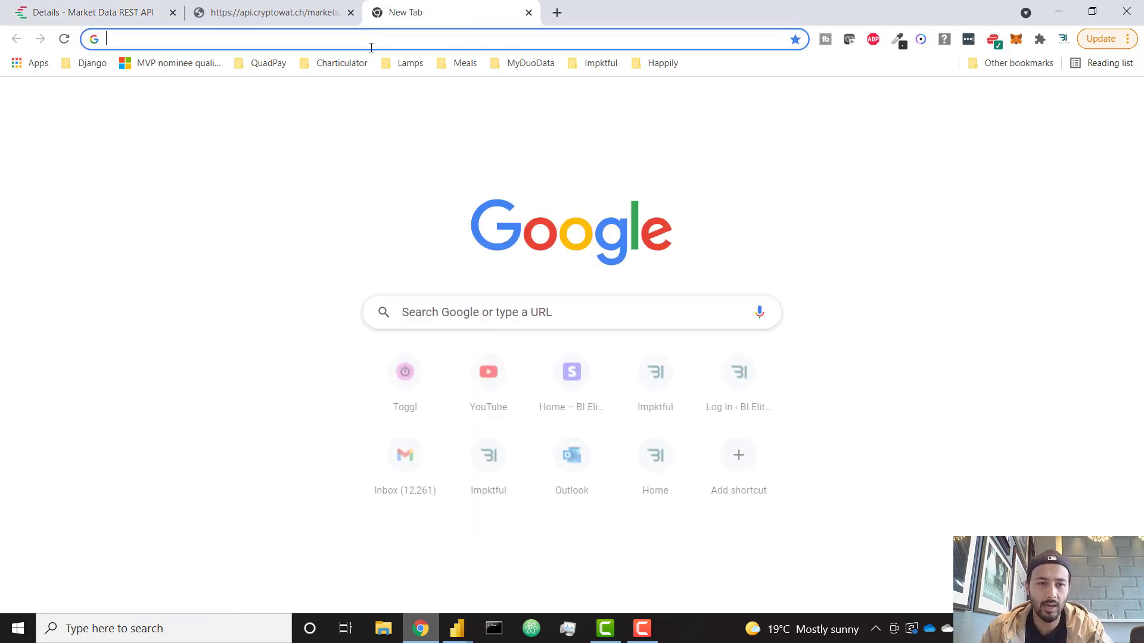
type("https://api.cryptowat.ch/markets/coinbase-pro")
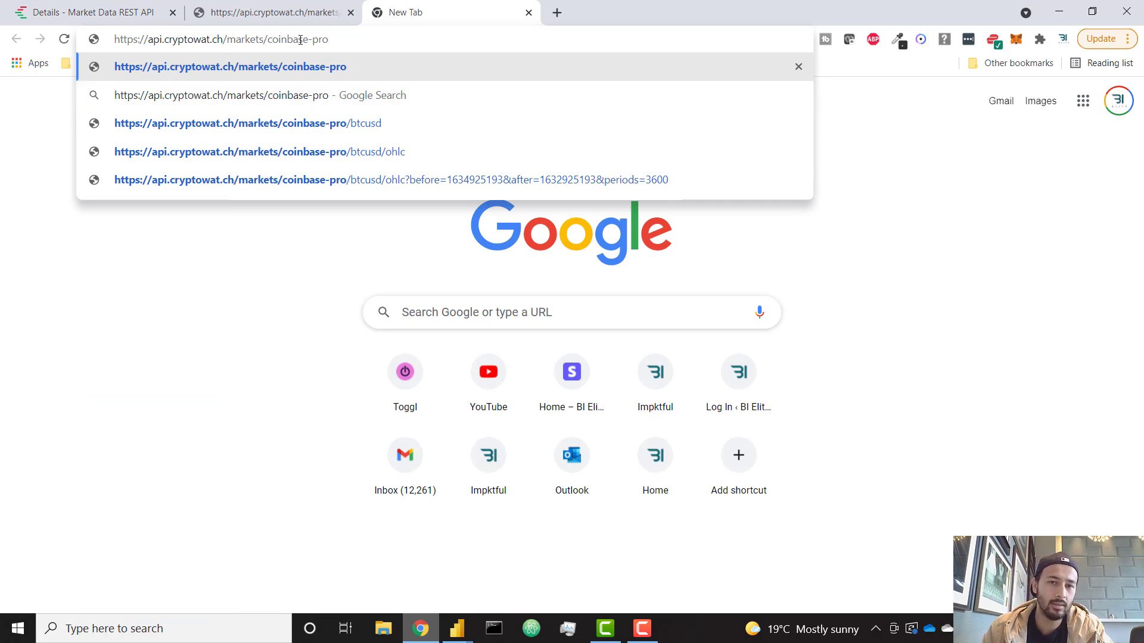
key("Return")
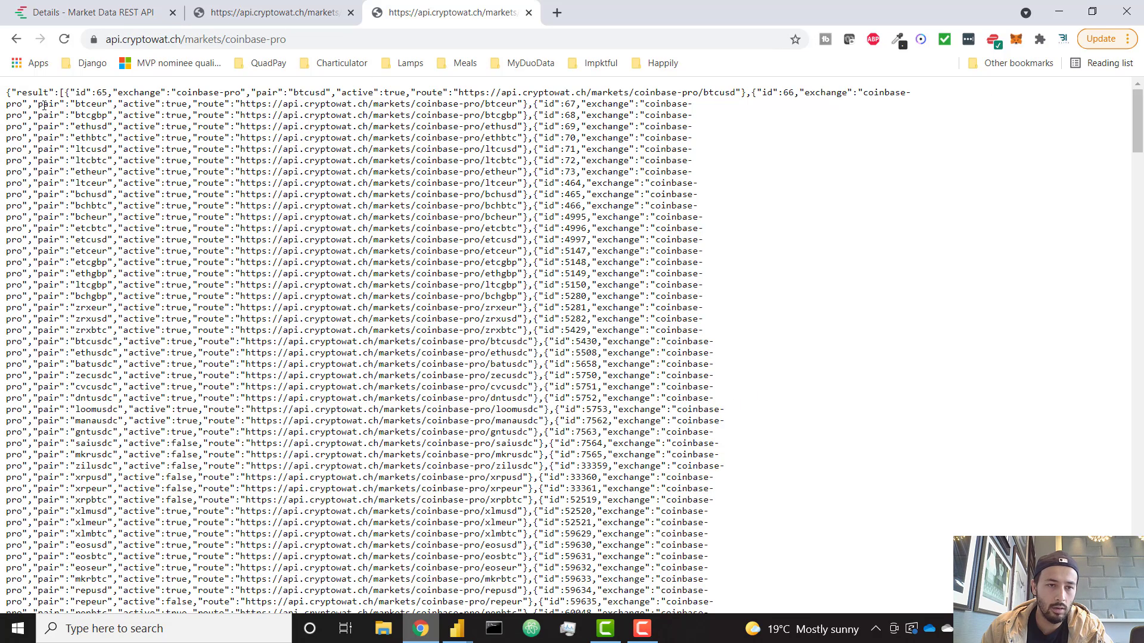
left_click_drag(40, 105, 108, 105)
left_click_drag(39, 115, 108, 112)
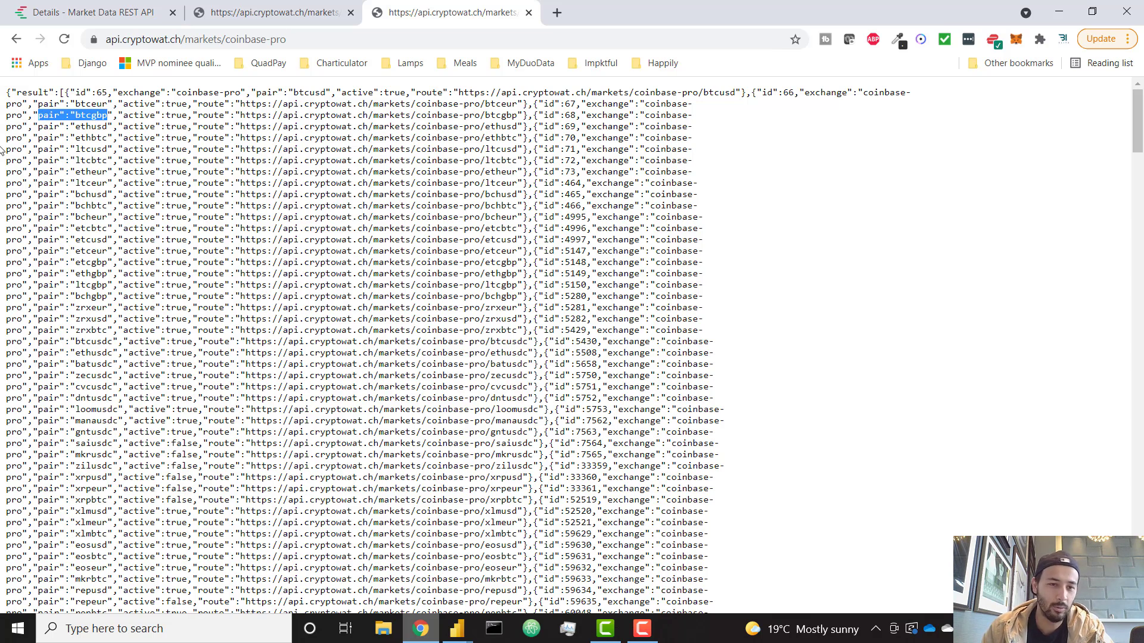
mouse_move(457, 627)
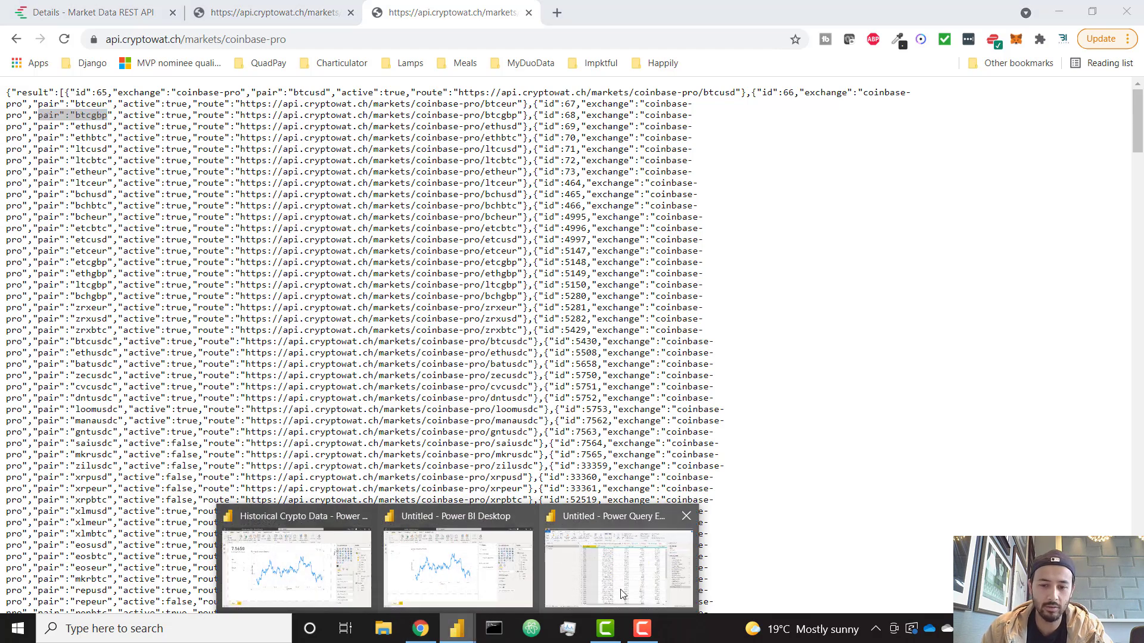
left_click(615, 590)
left_click(64, 82)
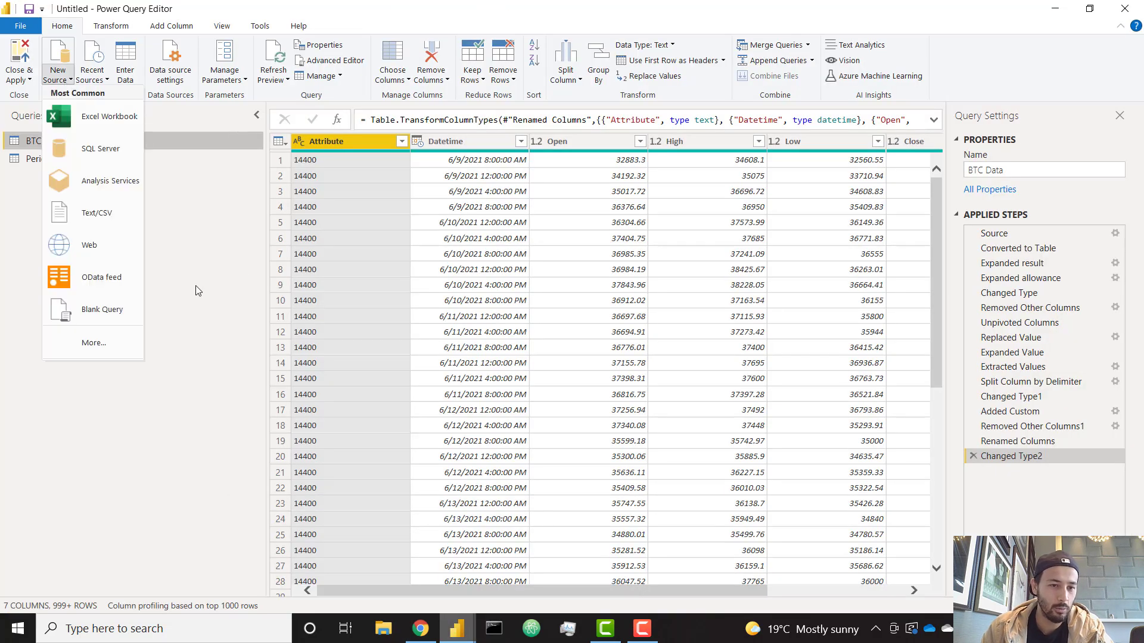
left_click(110, 246)
type("https://api.cryptowat.ch/markets/coinbase-pro")
left_click(738, 358)
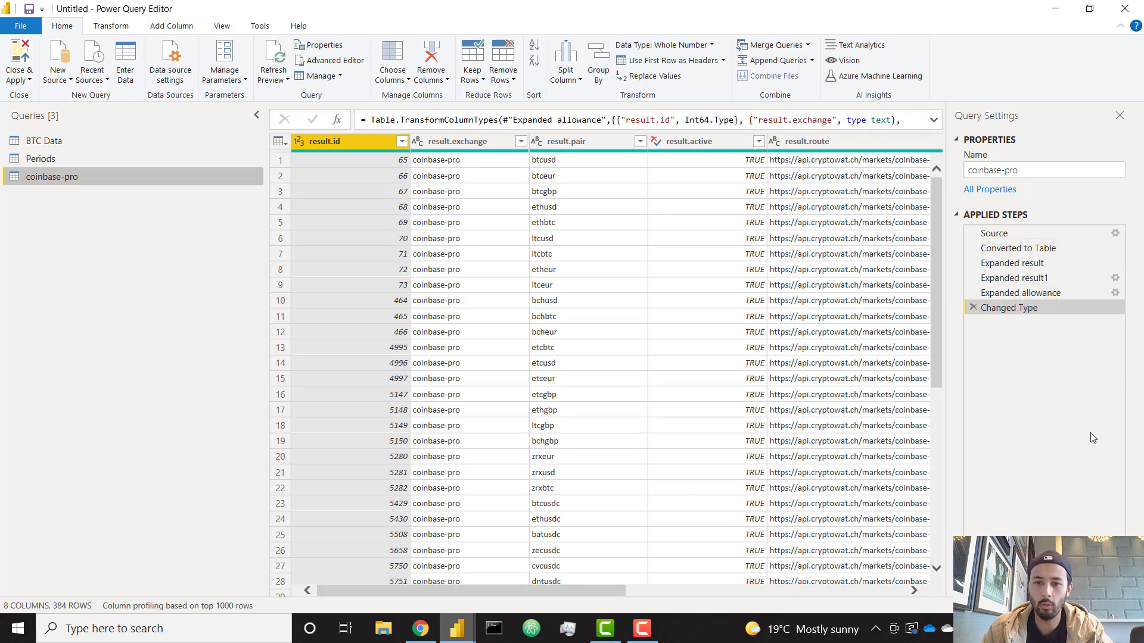
Remove every column except result.pair from the coinbase-pro query and check a few of its pairs
left_click_drag(603, 592, 520, 581)
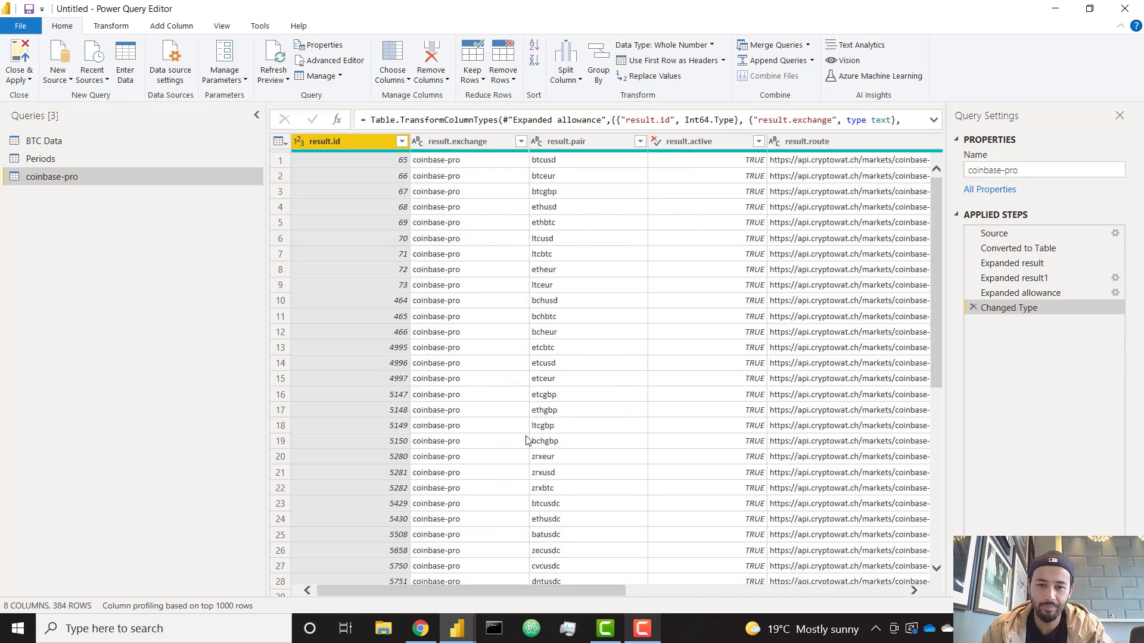
left_click(605, 139)
right_click(604, 139)
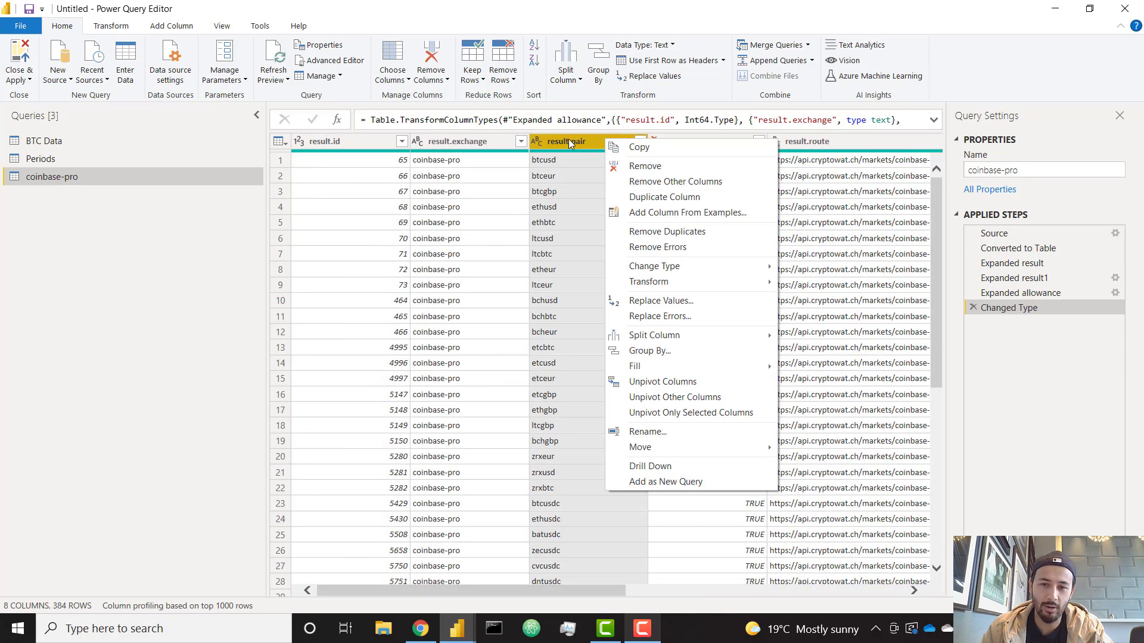
left_click(632, 183)
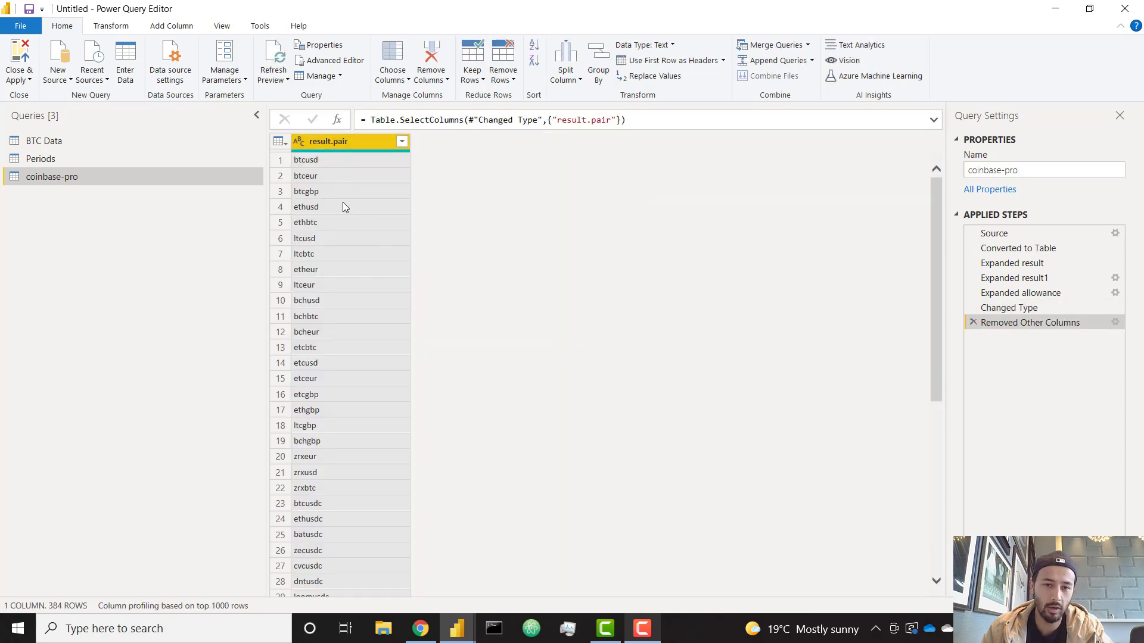
left_click(337, 160)
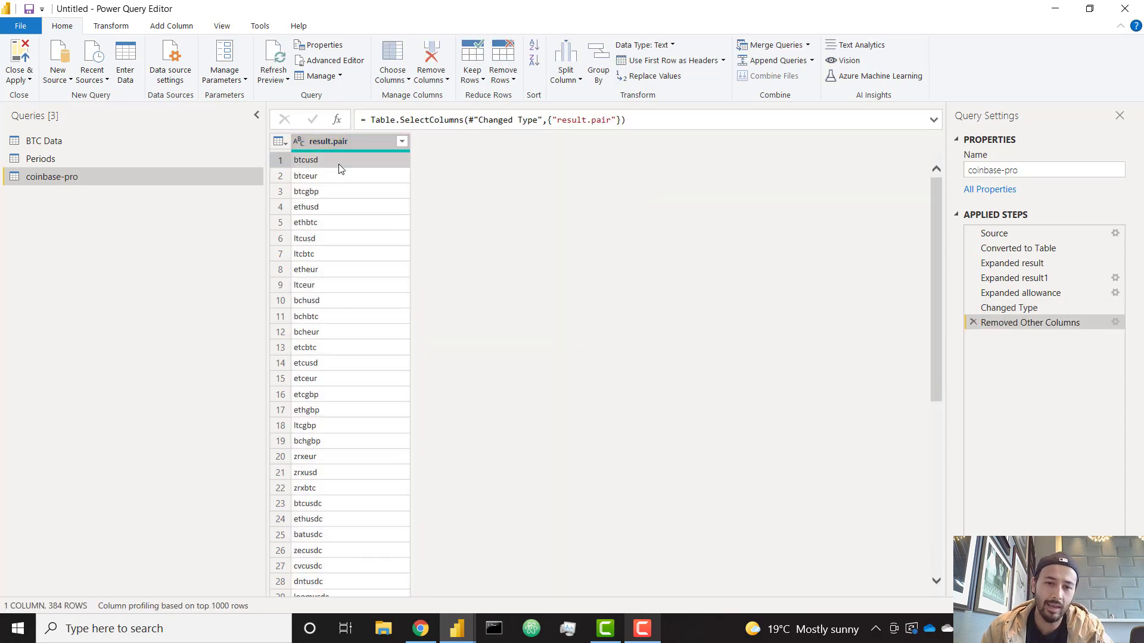
left_click(355, 191)
left_click(334, 260)
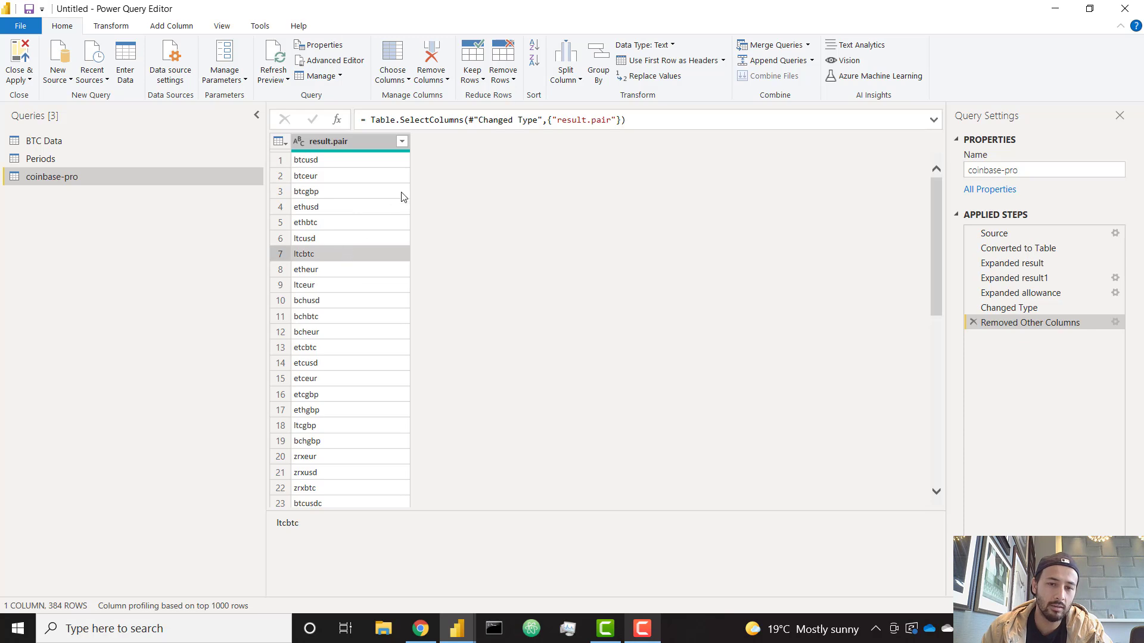
Start a custom column named isUSD? in the coinbase-pro query
left_click(171, 25)
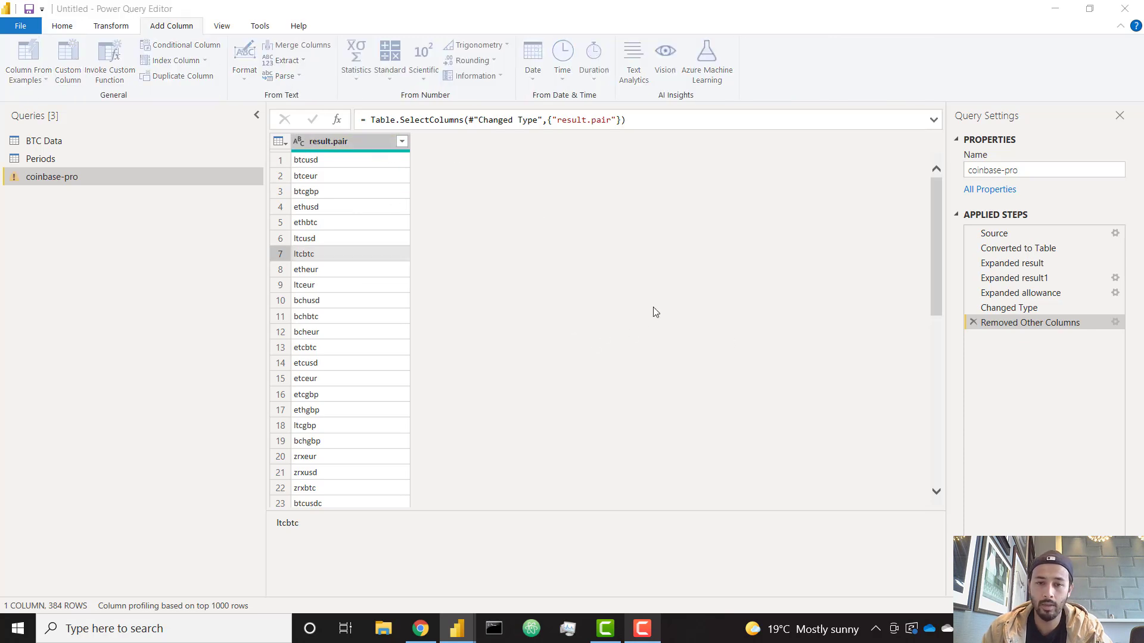
double_click(418, 232)
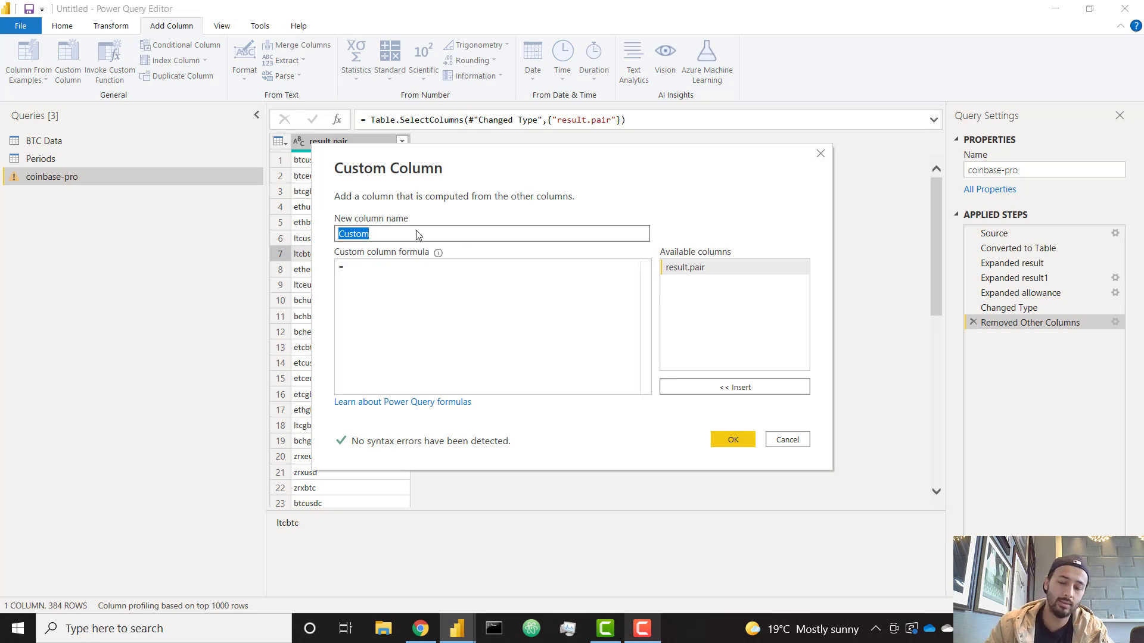
type("isUSD")
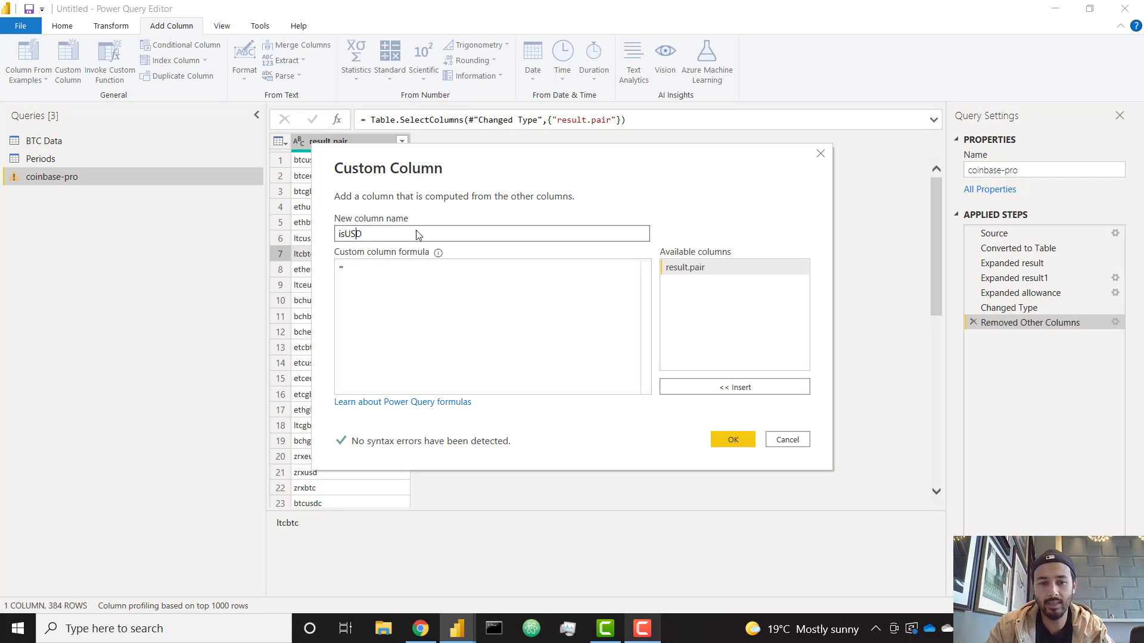
type("?")
Begin the custom column's formula with an if condition using the Text.EndsWith function
left_click(403, 304)
type("if ")
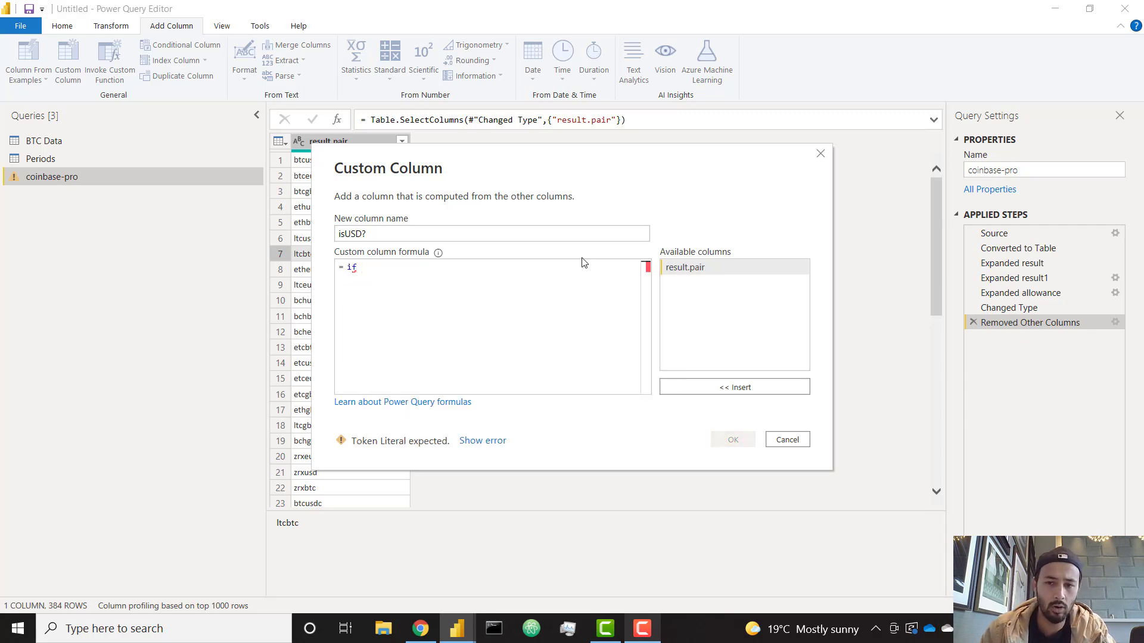
type("Te")
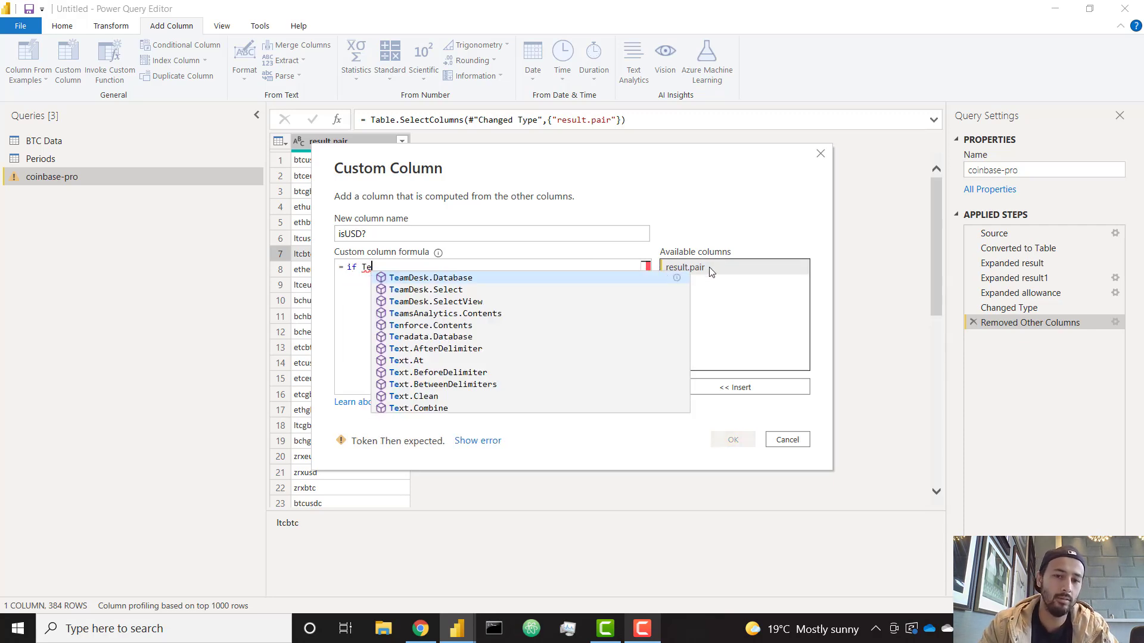
type("xtText.Ends")
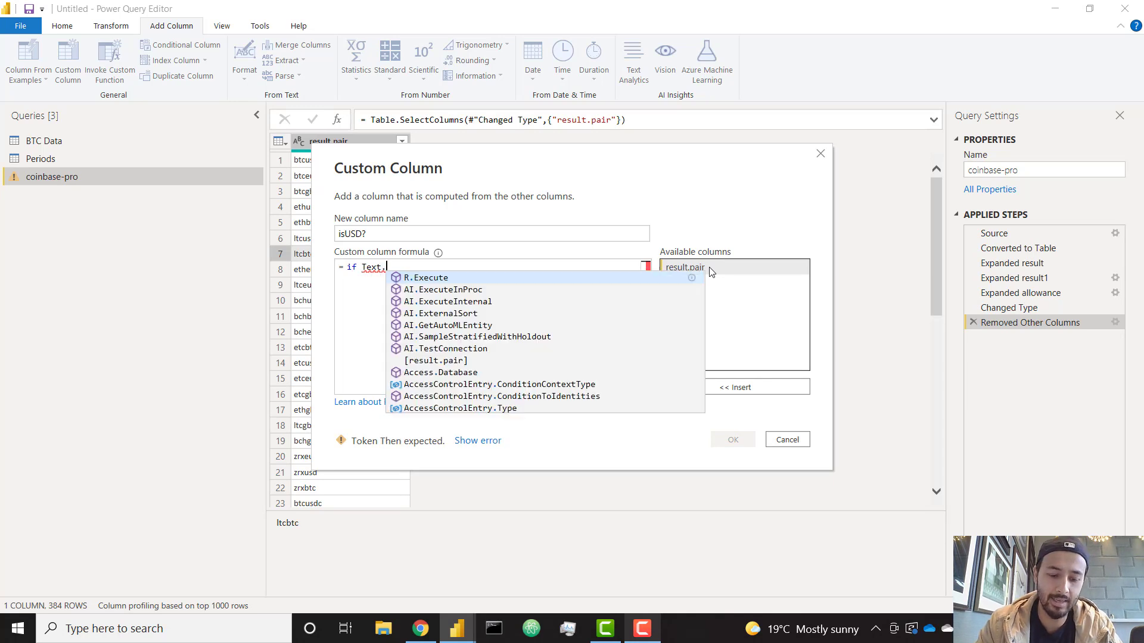
key("Tab")
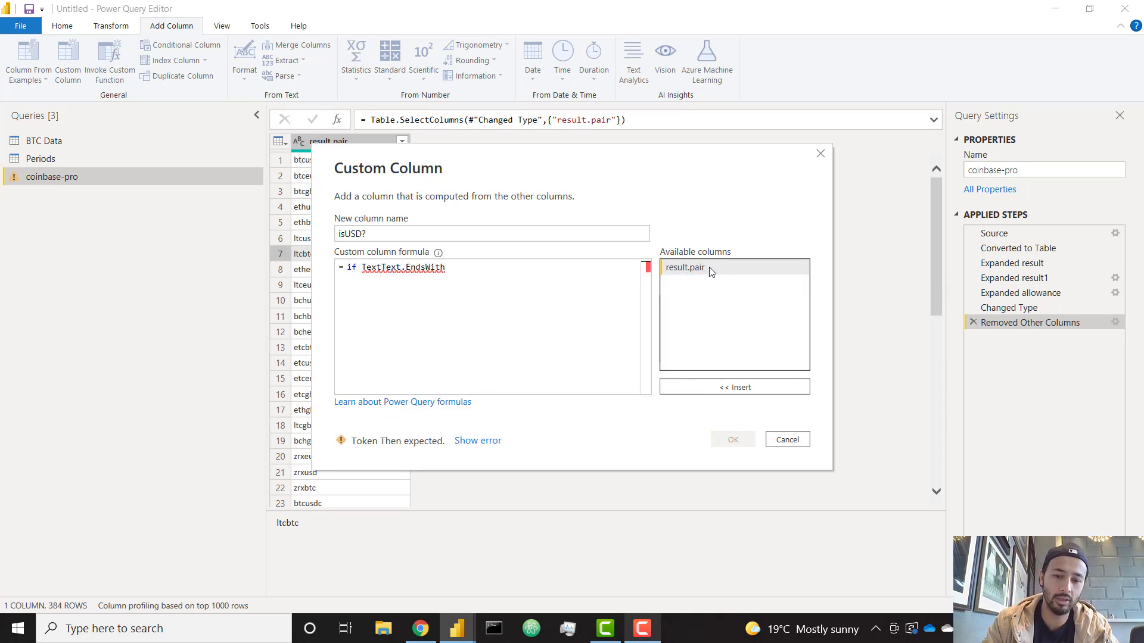
left_click(381, 267)
key("BackSpace")
key("BackSpace")
key("BackSpace")
key("BackSpace")
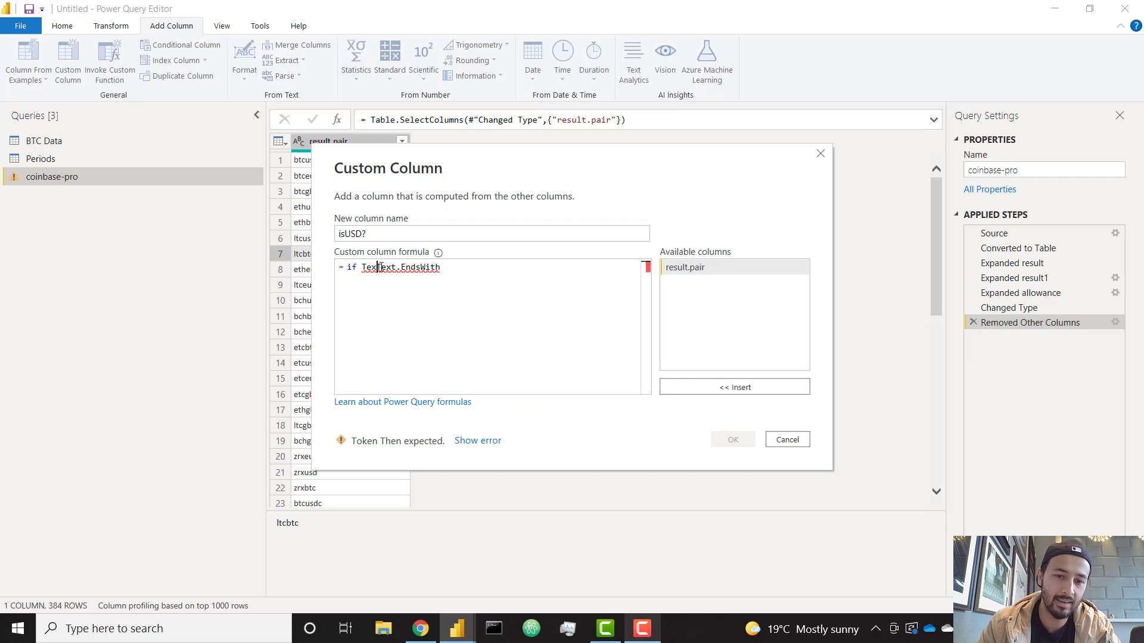
left_click(442, 271)
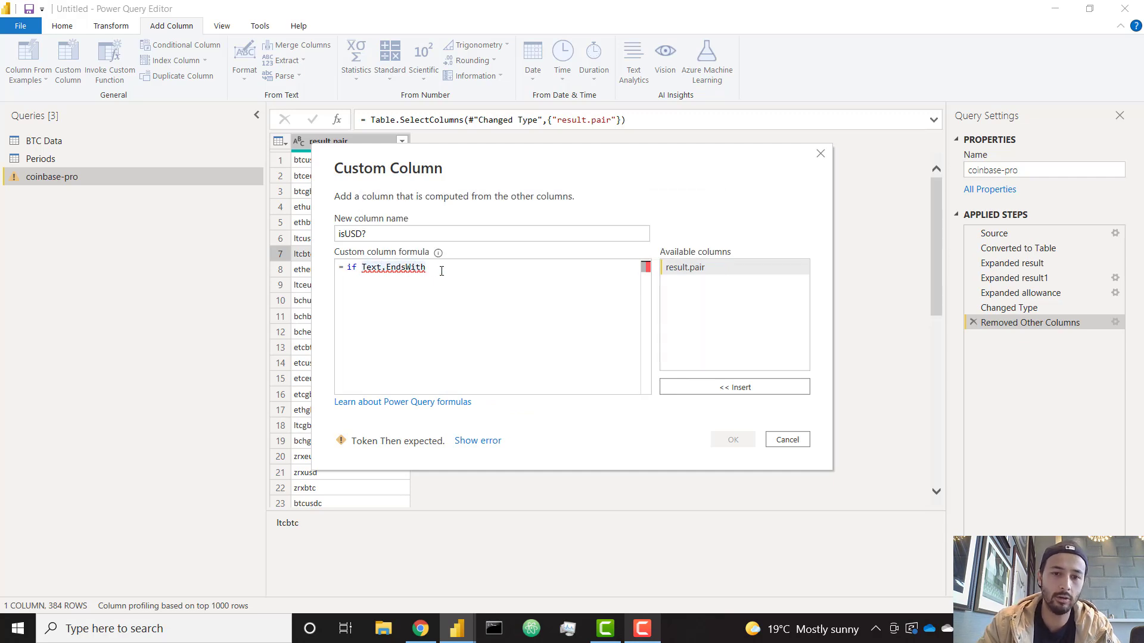
type("()")
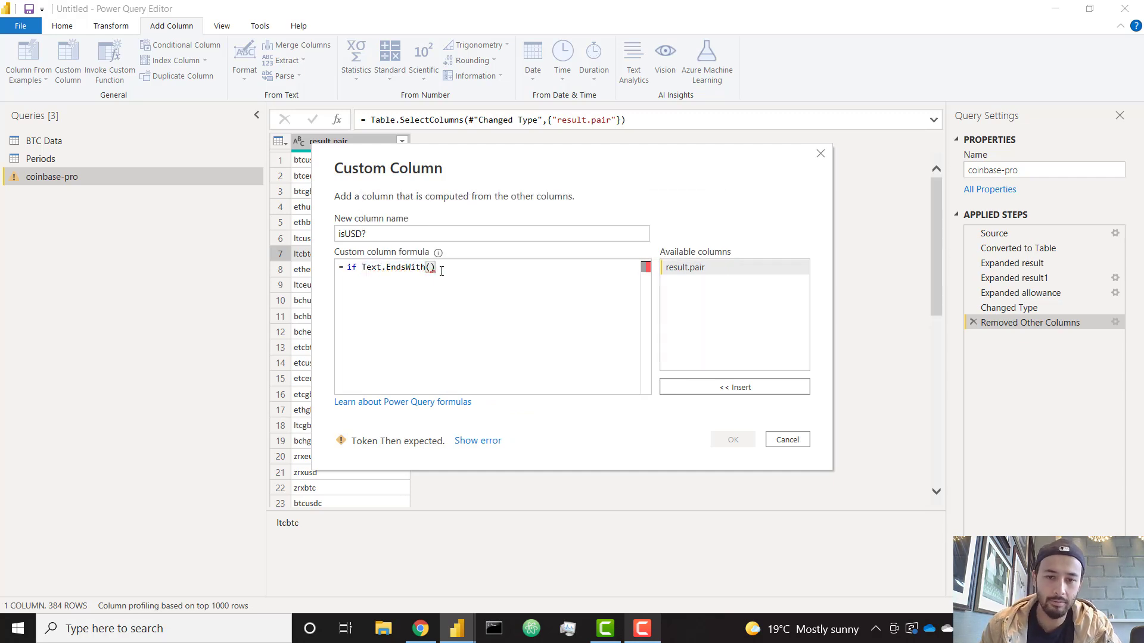
Complete the formula as if Text.EndsWith([result.pair], "usd") then 1 else 0 and add the column
double_click(713, 268)
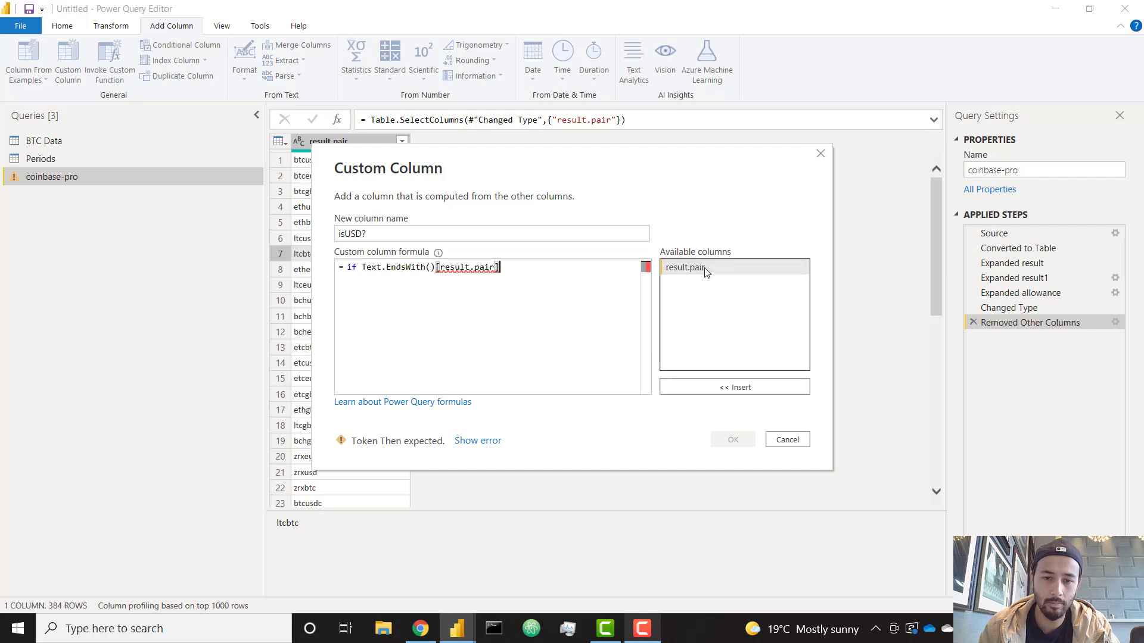
key("BackSpace")
key("BackSpace")
key("BackSpace")
key("BackSpace")
key("BackSpace")
key("BackSpace")
key("BackSpace")
key("BackSpace")
key("BackSpace")
key("BackSpace")
key("BackSpace")
key("BackSpace")
key("BackSpace")
key("BackSpace")
key("BackSpace")
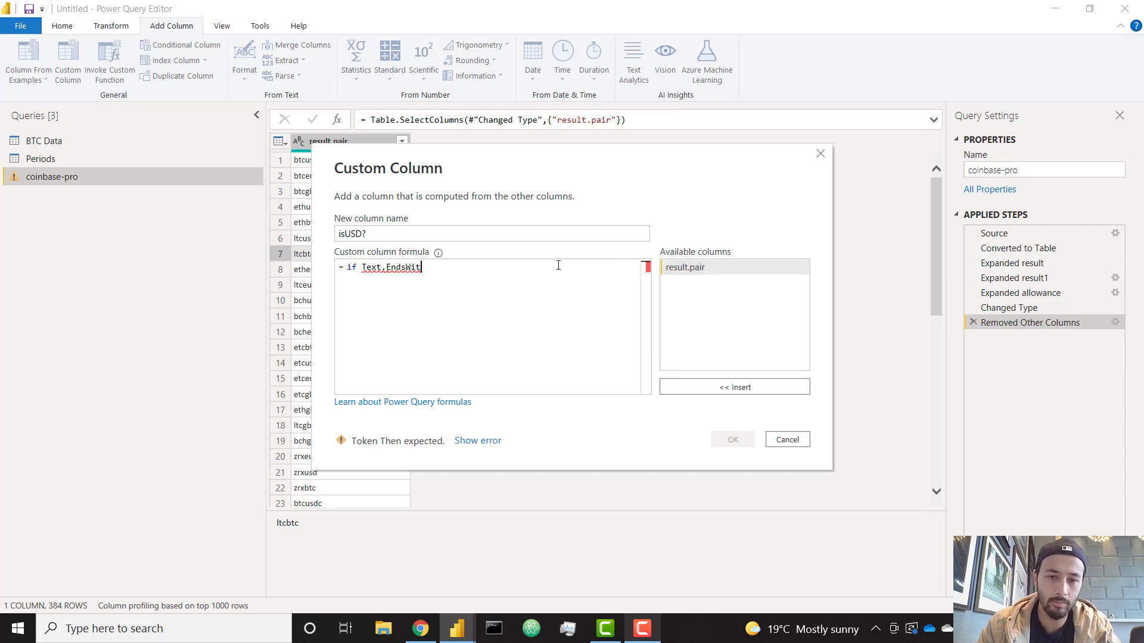
type("h(")
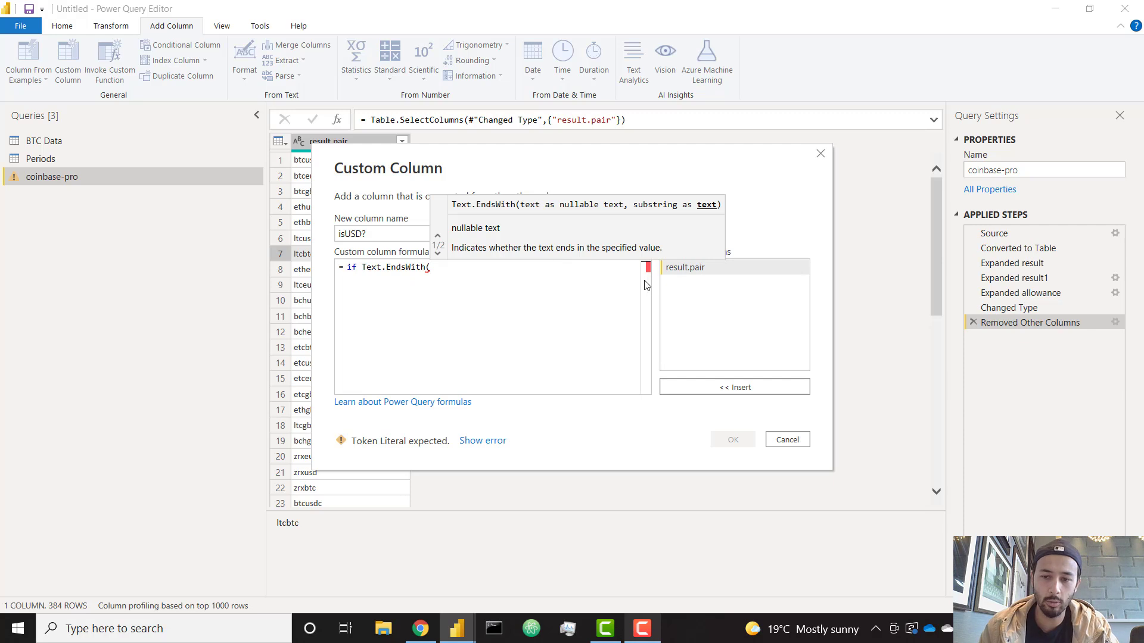
double_click(709, 267)
type(", \"usd\"")
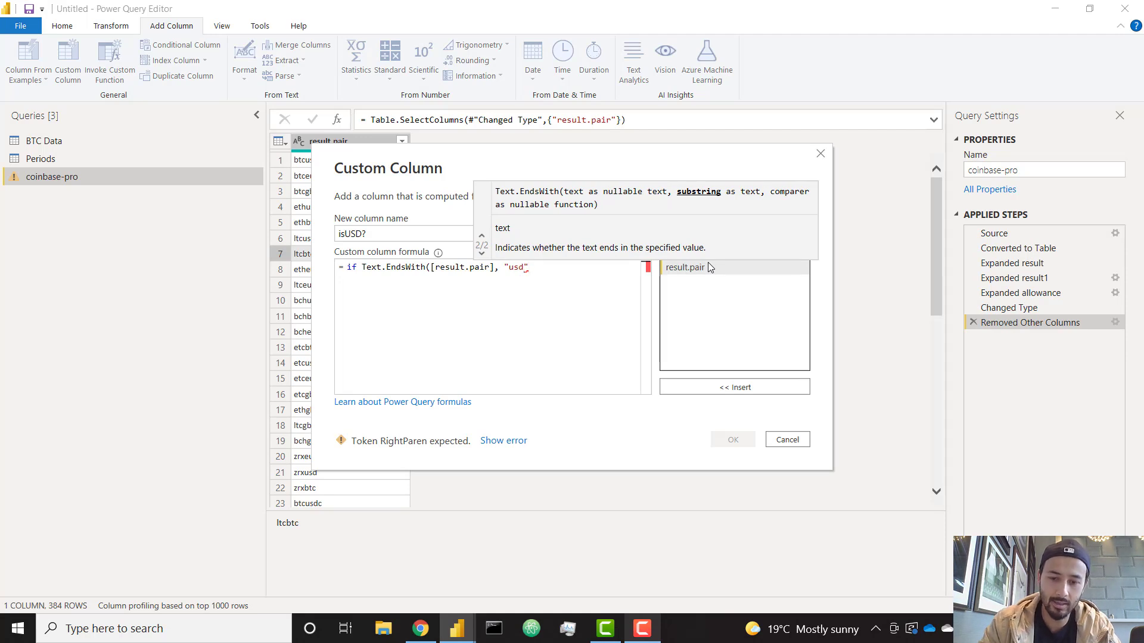
type(") then 1 else ")
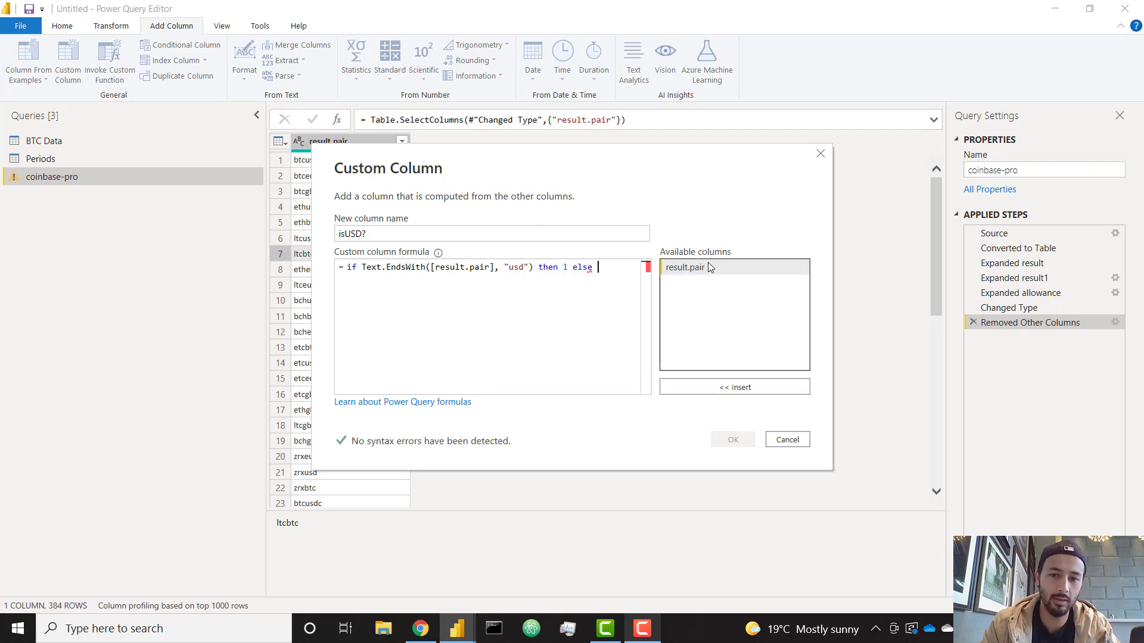
type("0")
left_click(749, 439)
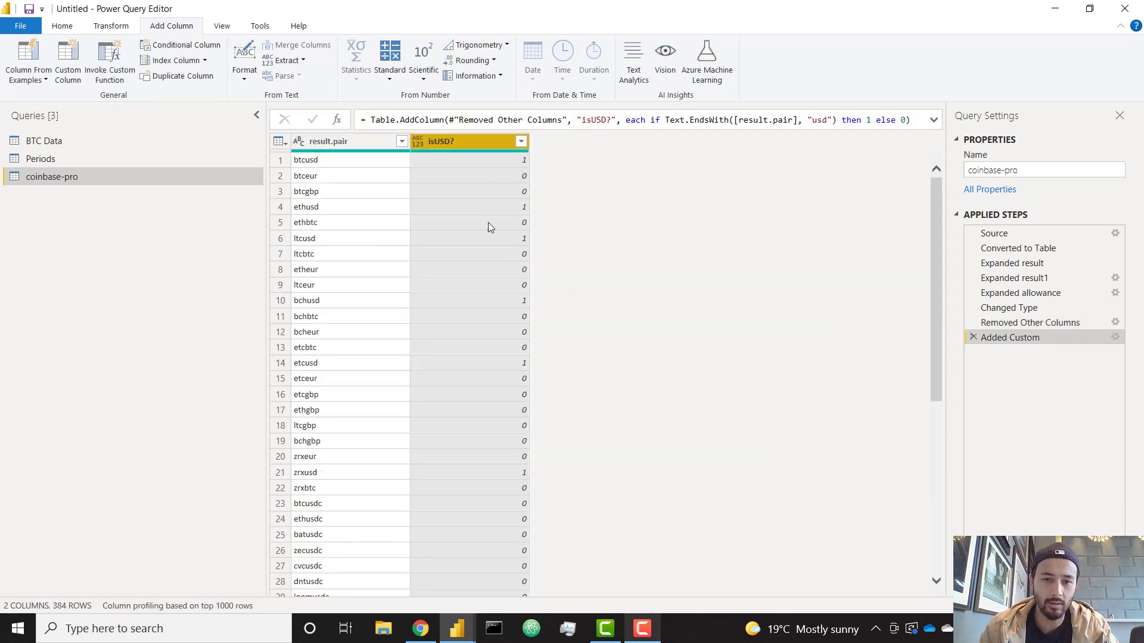
Filter the isUSD? column to keep only rows with value 1, and look through the remaining pairs
left_click(305, 161)
left_click(473, 175)
left_click(342, 179)
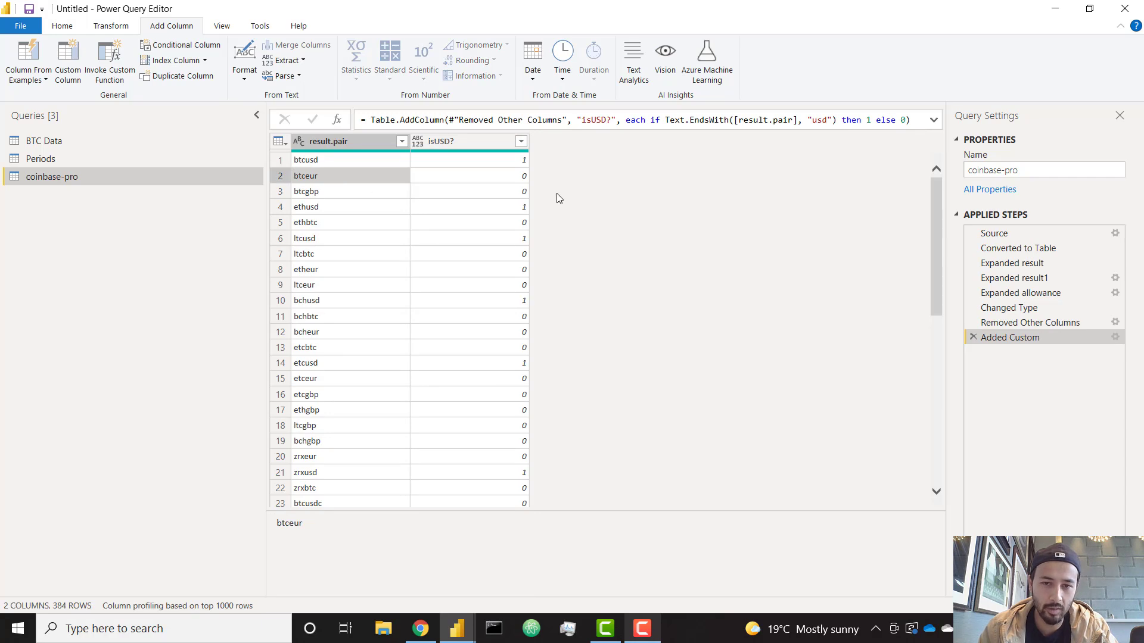
left_click(522, 142)
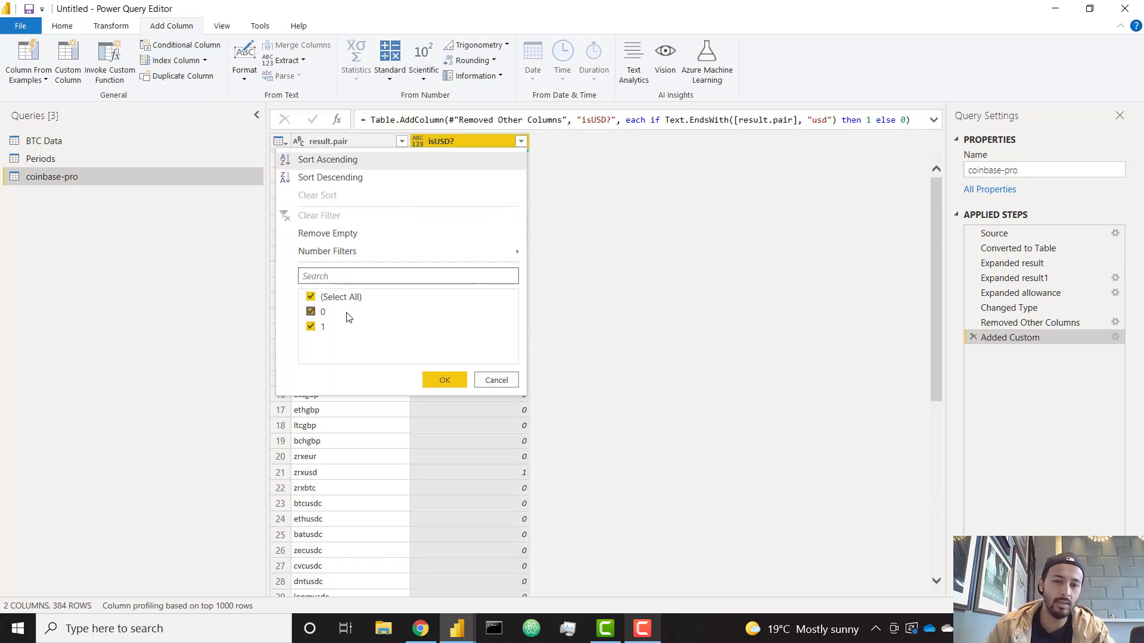
left_click(349, 316)
left_click(443, 379)
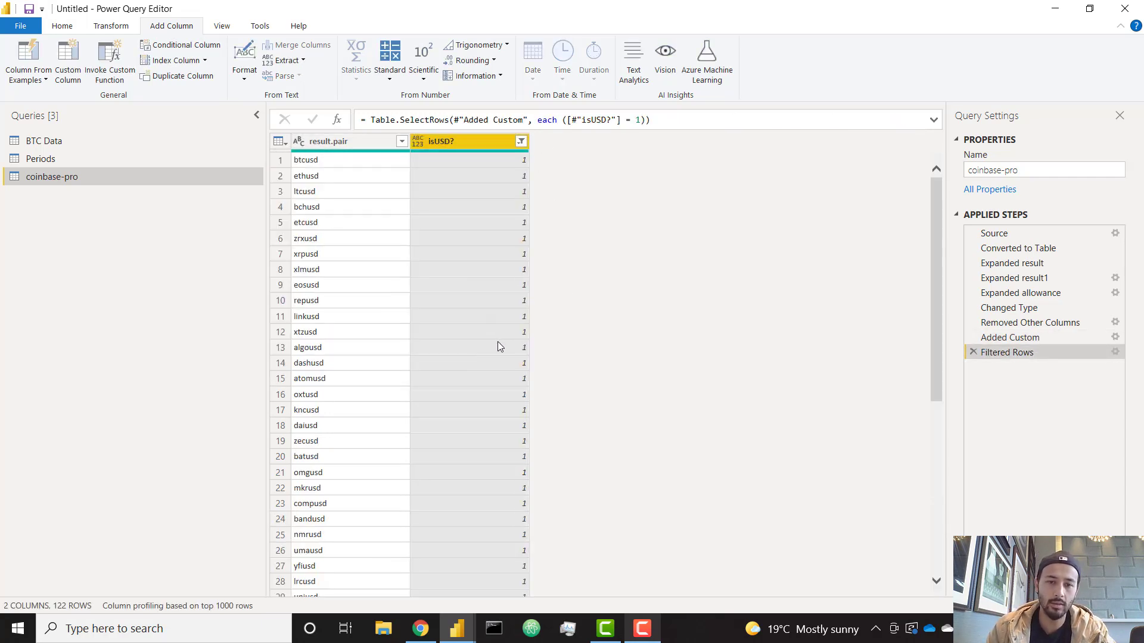
scroll(499, 347, "down", 20)
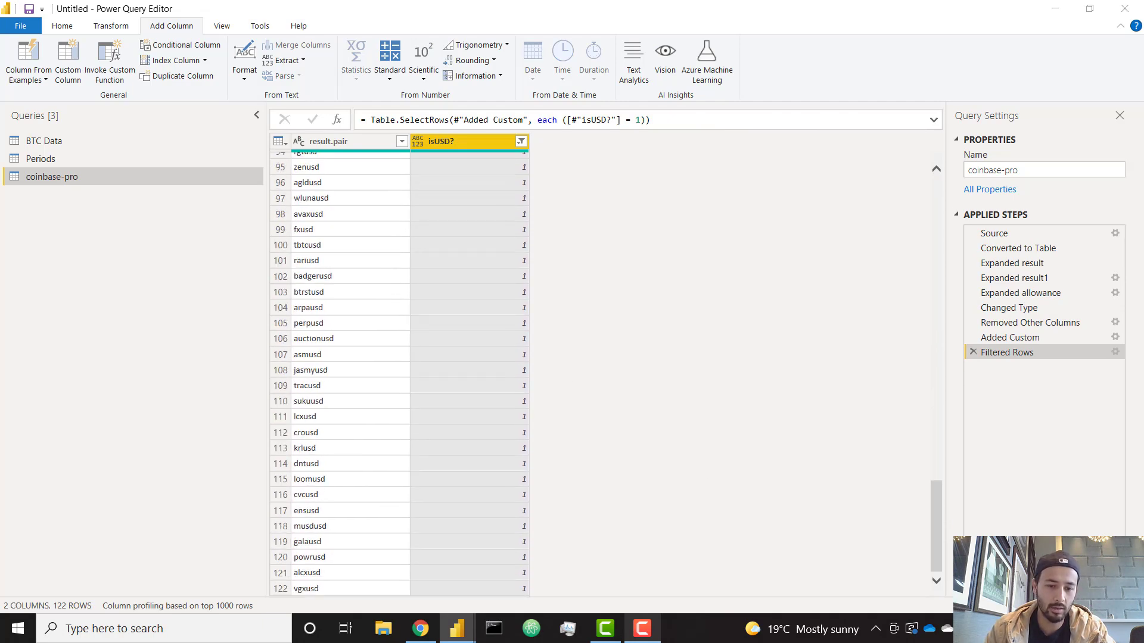
scroll(877, 446, "up", 17)
scroll(832, 363, "up", 14)
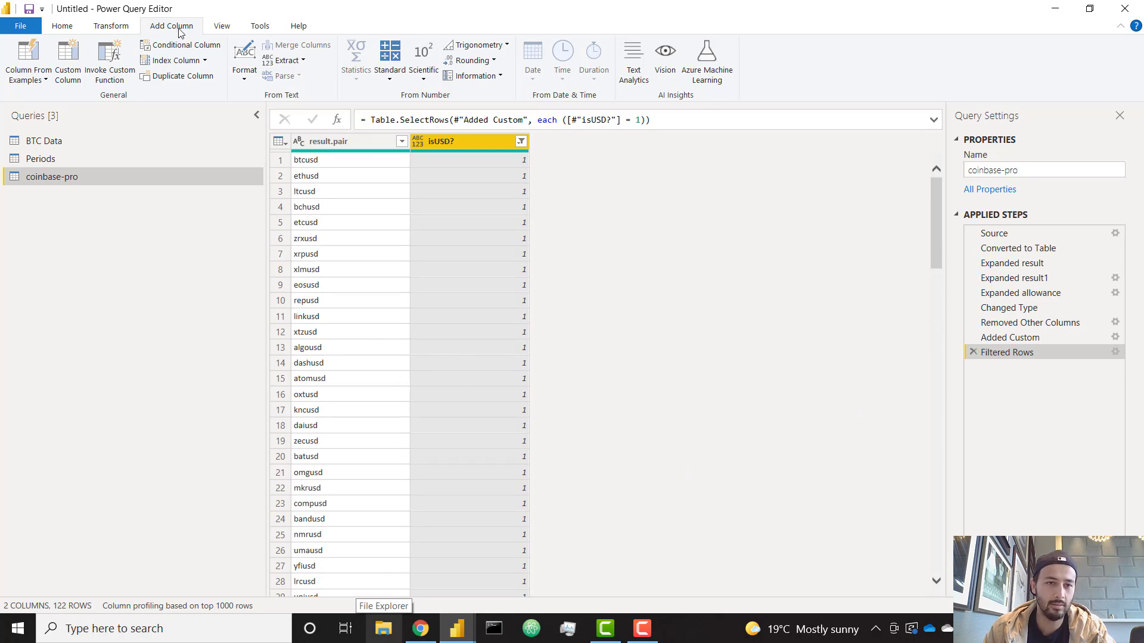
Keep only the top 20 rows of the coinbase-pro query
left_click(62, 25)
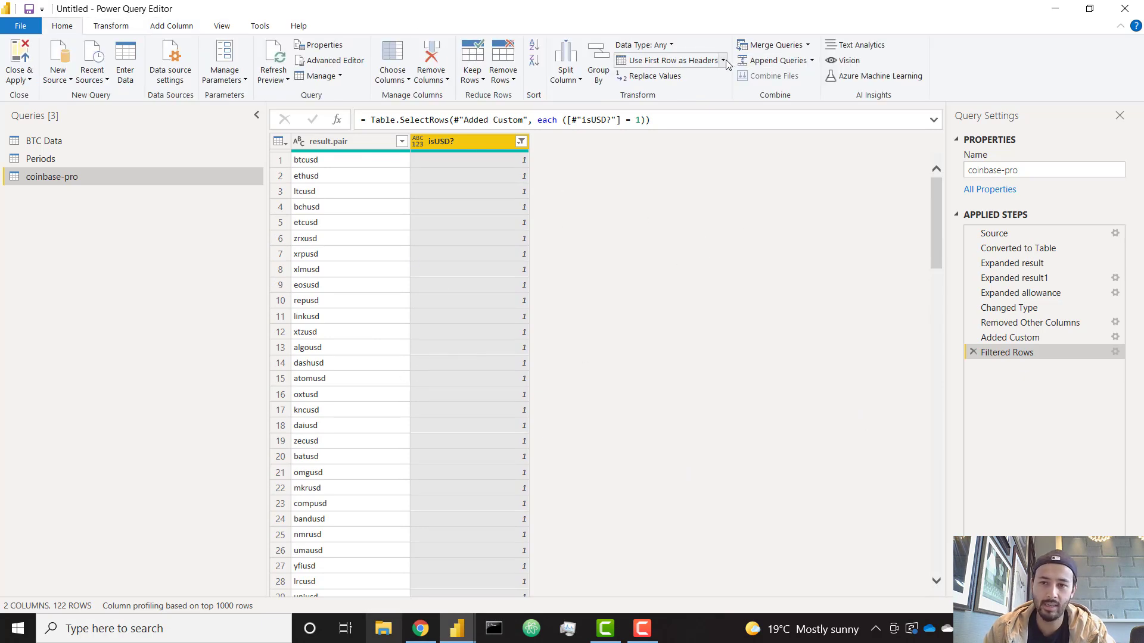
left_click(502, 79)
left_click(480, 78)
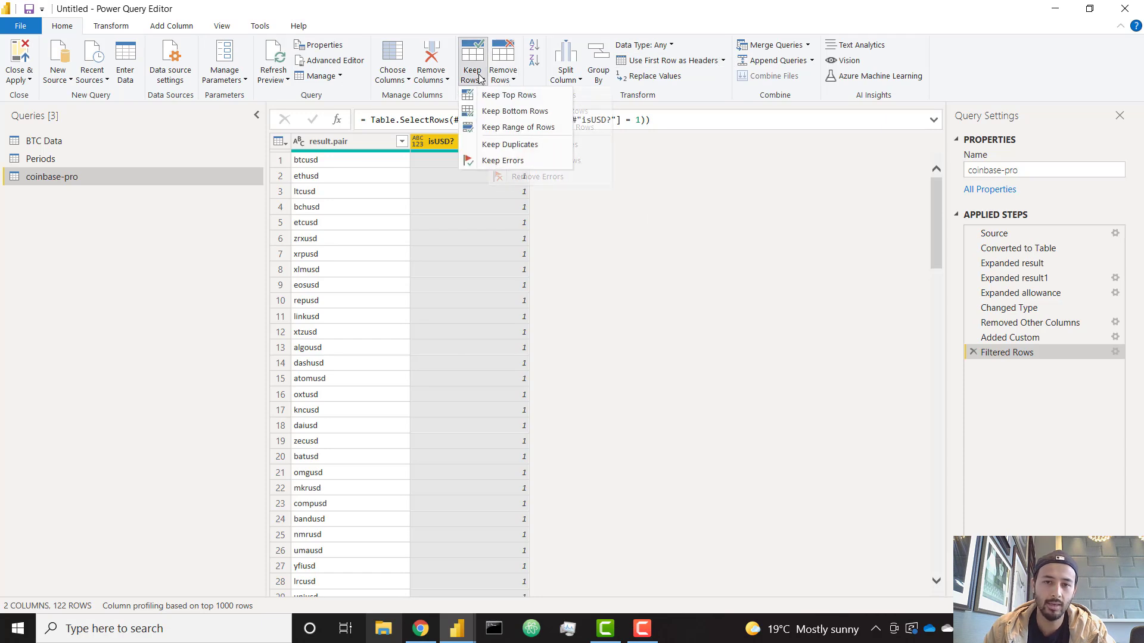
left_click(508, 96)
type("2")
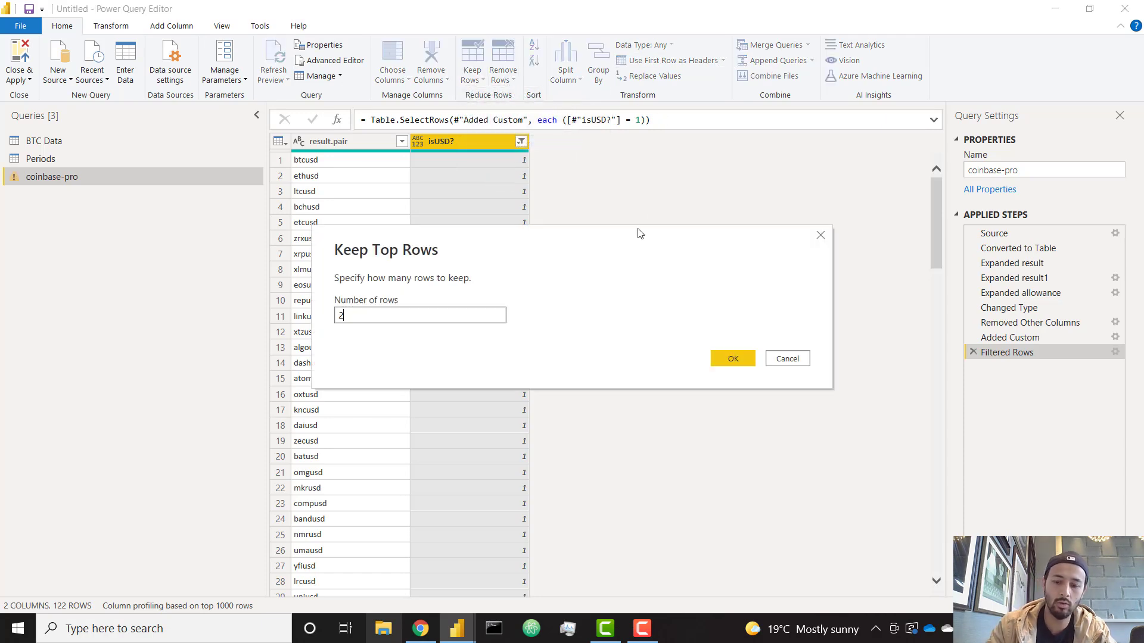
type("0")
left_click(736, 358)
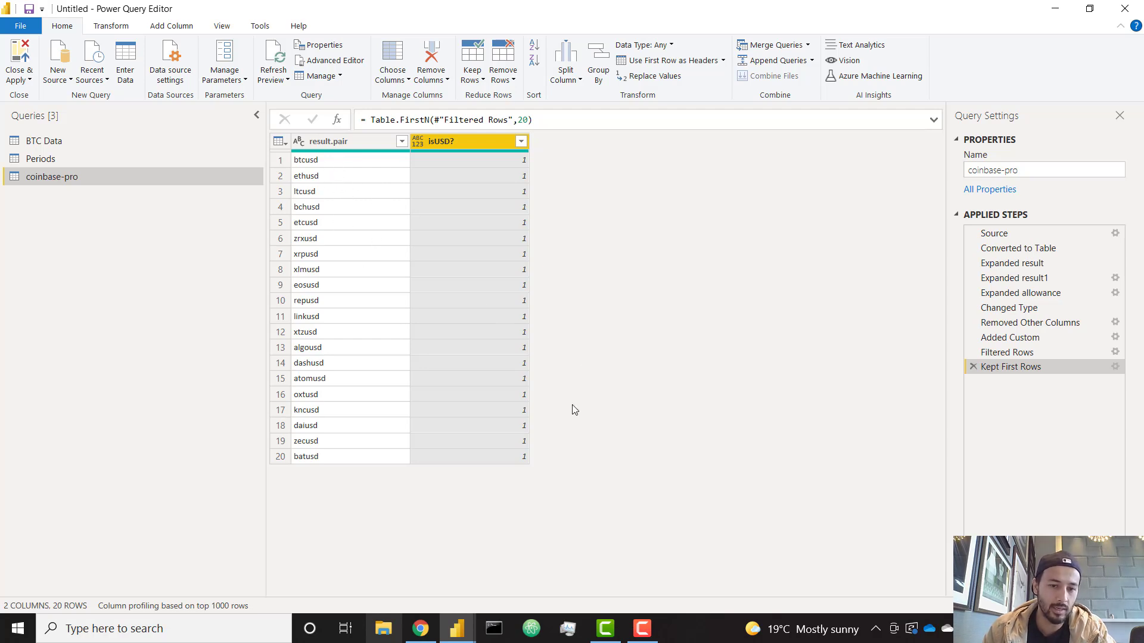
Rename the coinbase-pro query as Pairs
left_click(1067, 172)
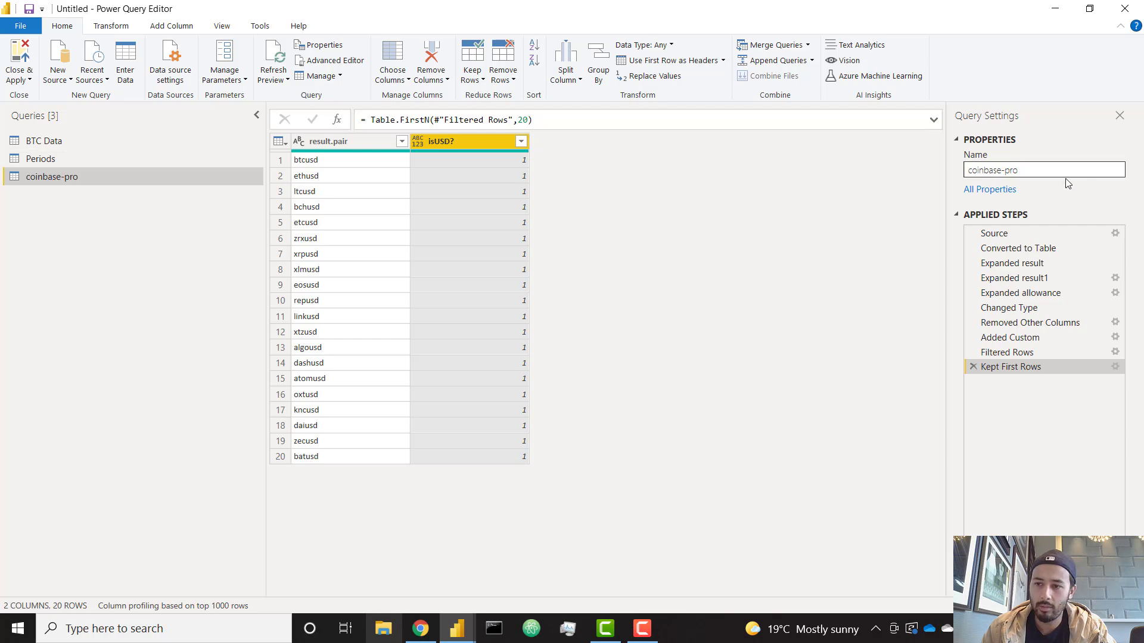
key("ctrl+a")
type("Pairs")
key("Return")
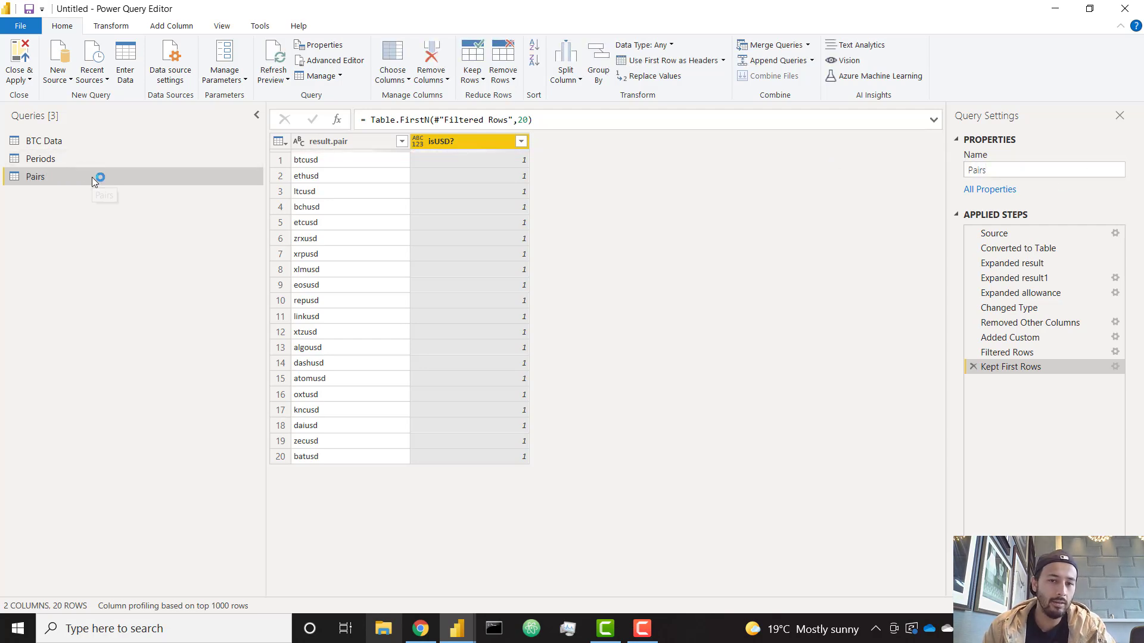
left_click(374, 159)
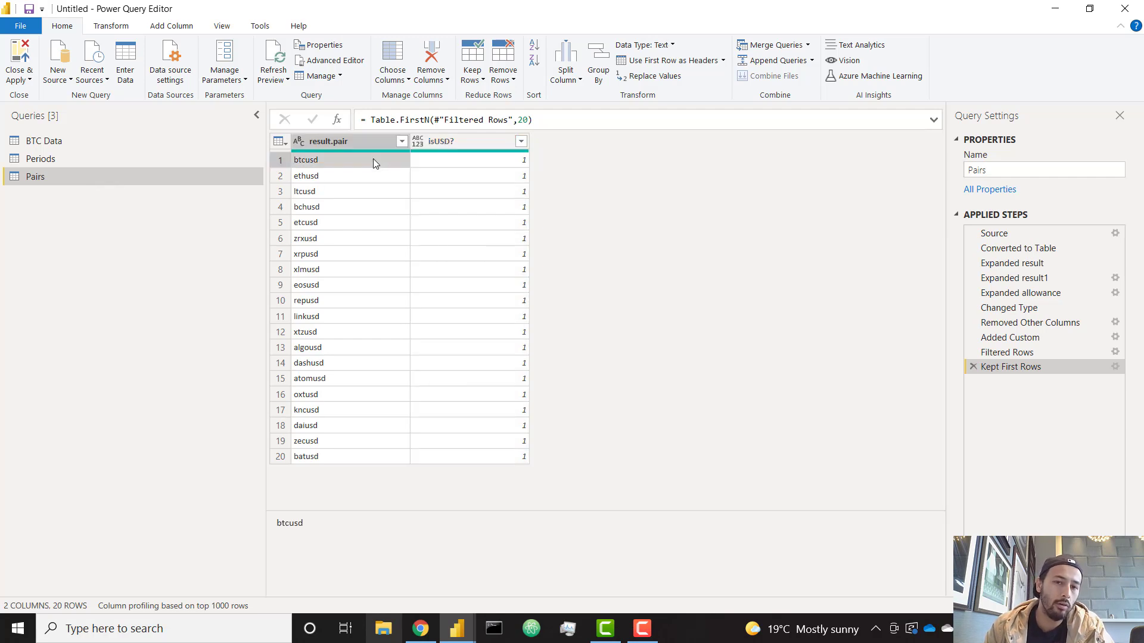
Open the BTC Data query's M code and insert the function header (pair as text) = > on a new line above let
left_click(105, 140)
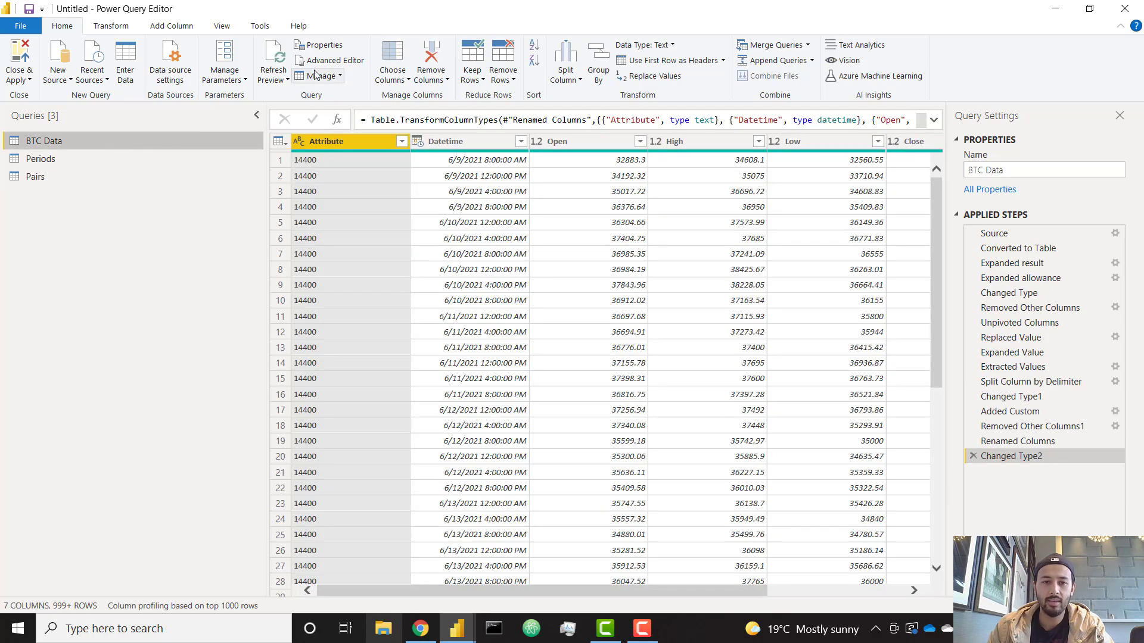
left_click(349, 59)
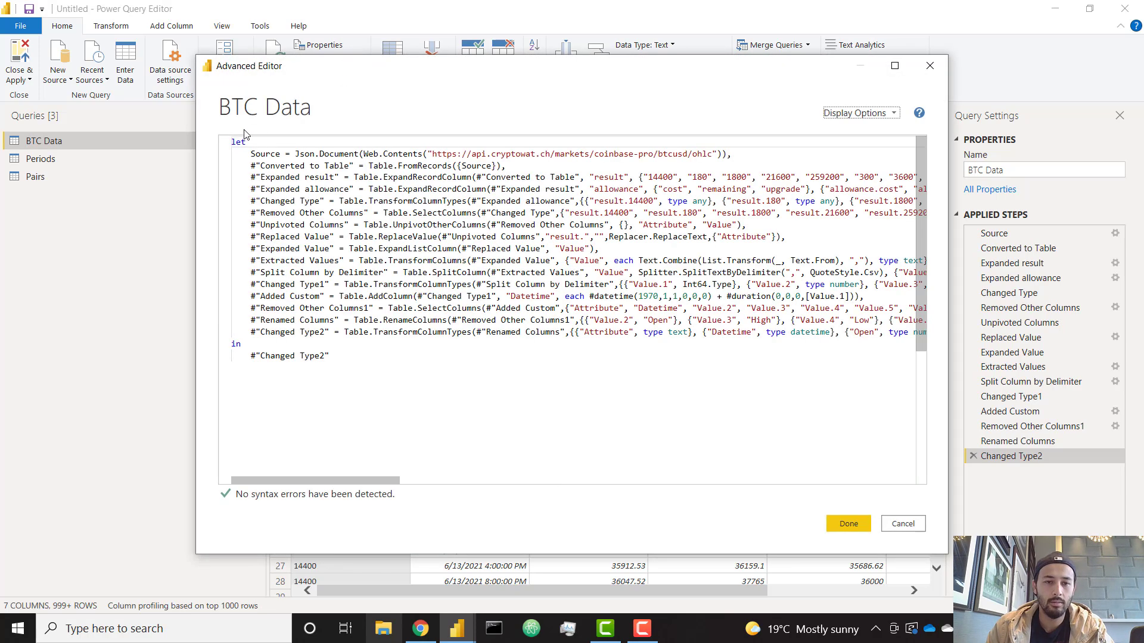
left_click(235, 144)
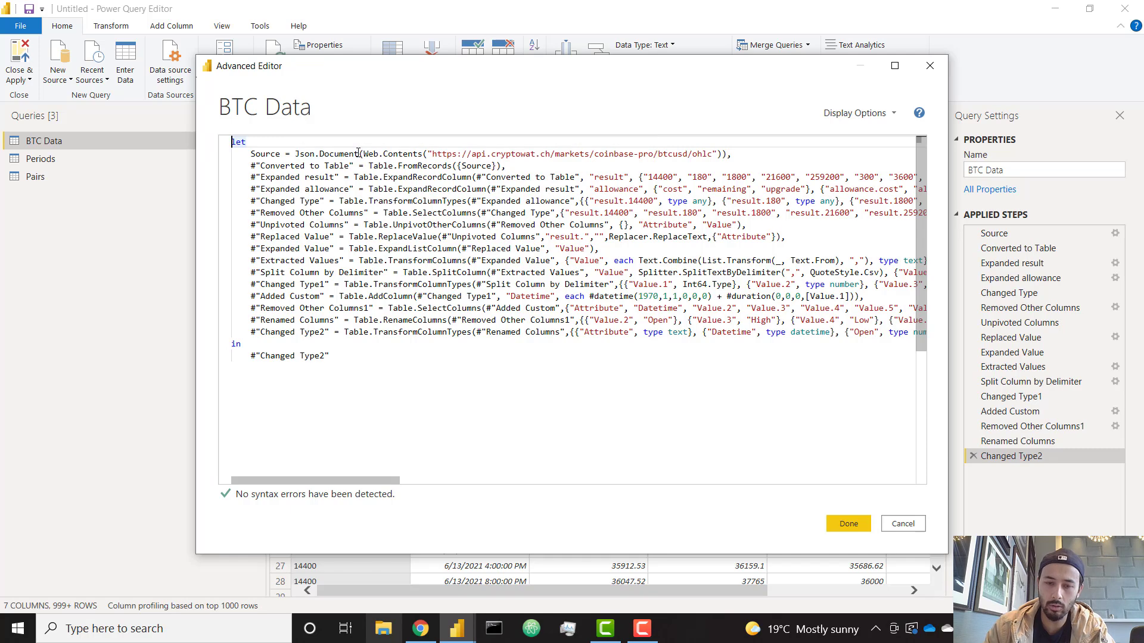
key("Return")
key("Up")
type("(")
type("pair as")
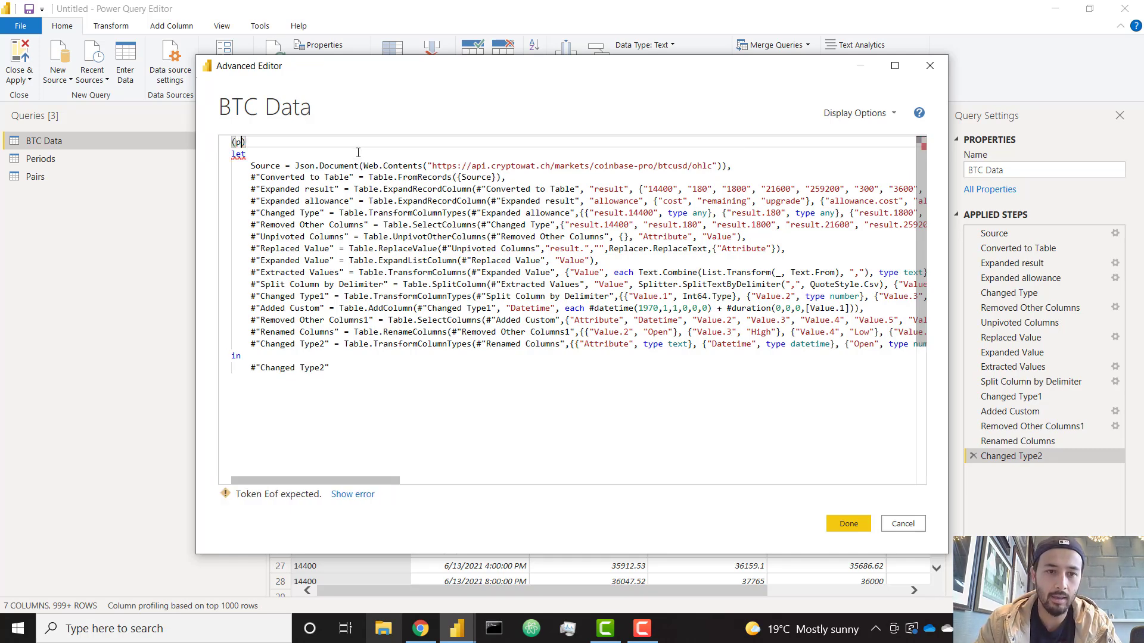
type(" text")
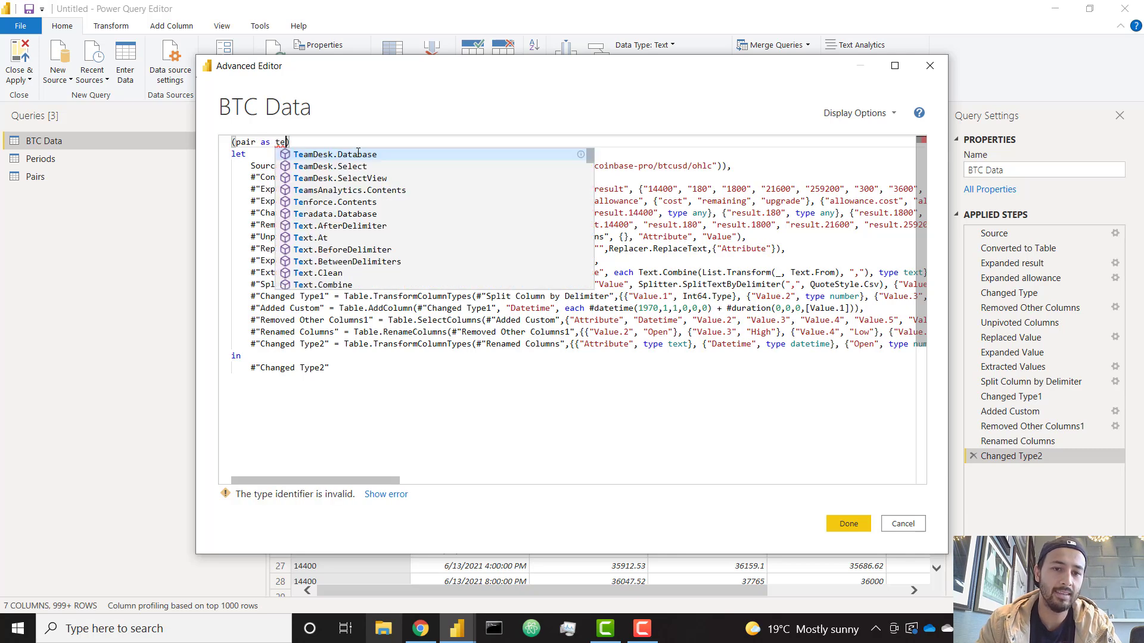
key("Right")
type("= >")
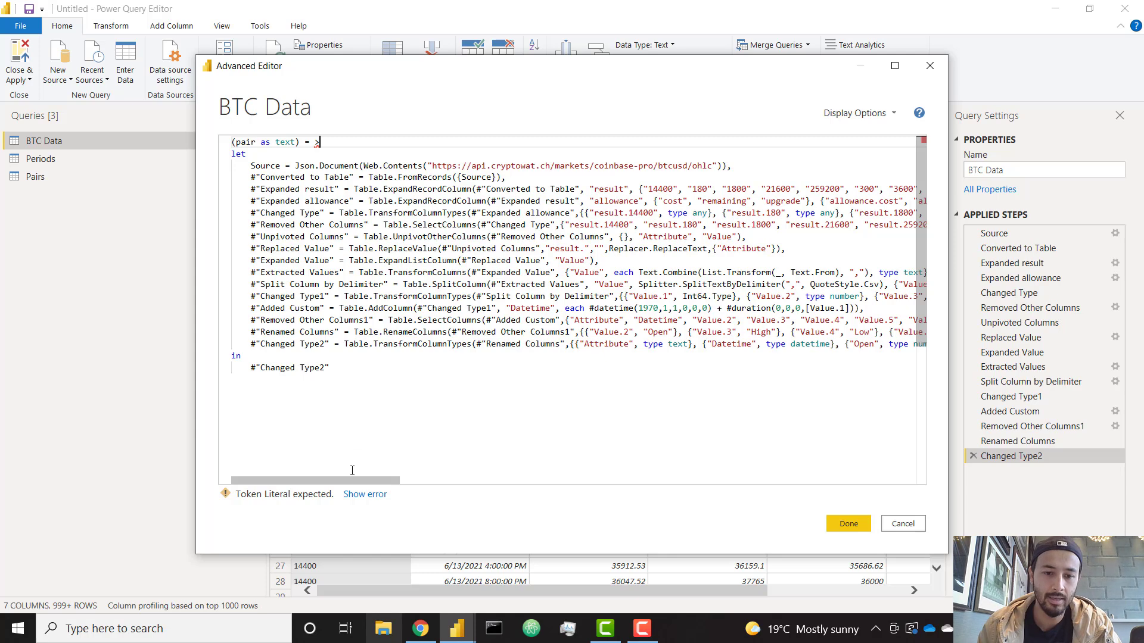
left_click(675, 166)
double_click(674, 166)
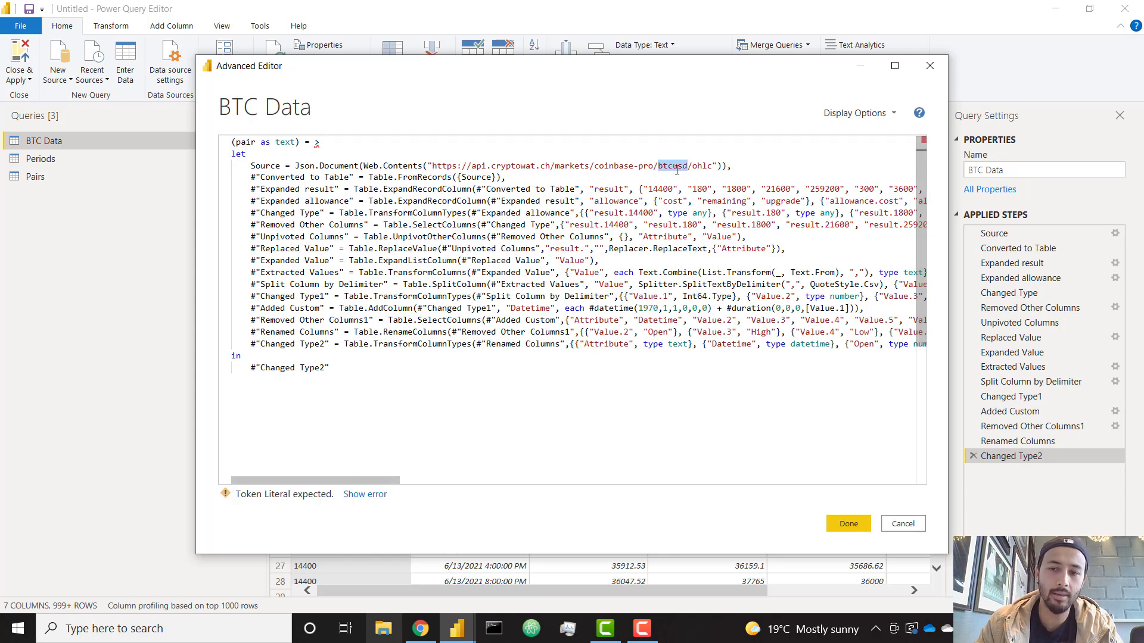
key("BackSpace")
type("\" & ")
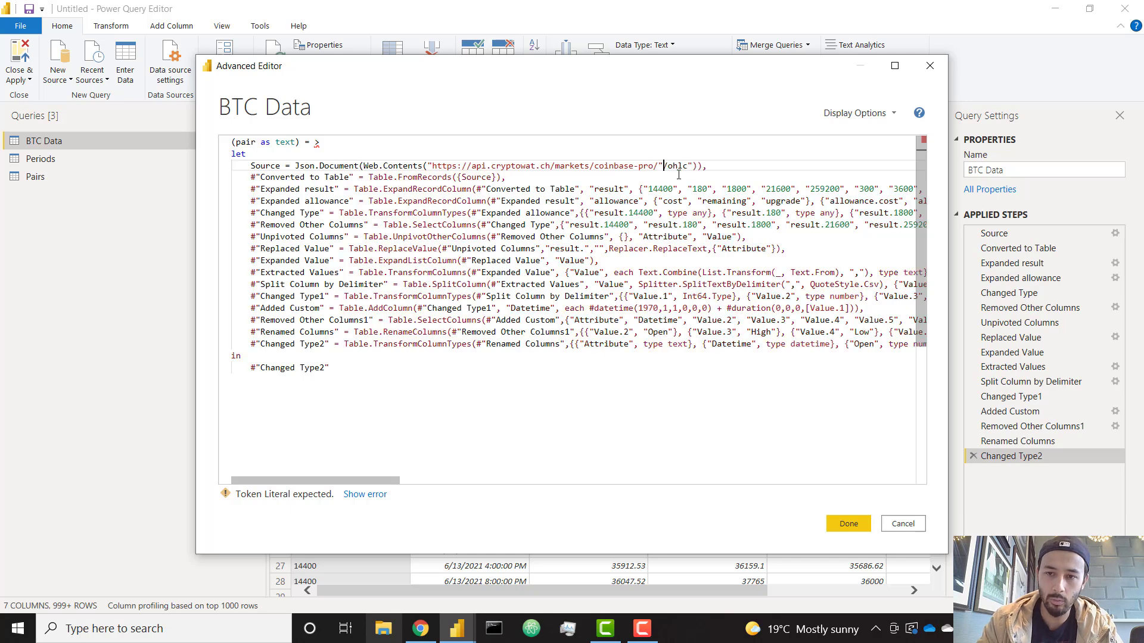
type("pair &")
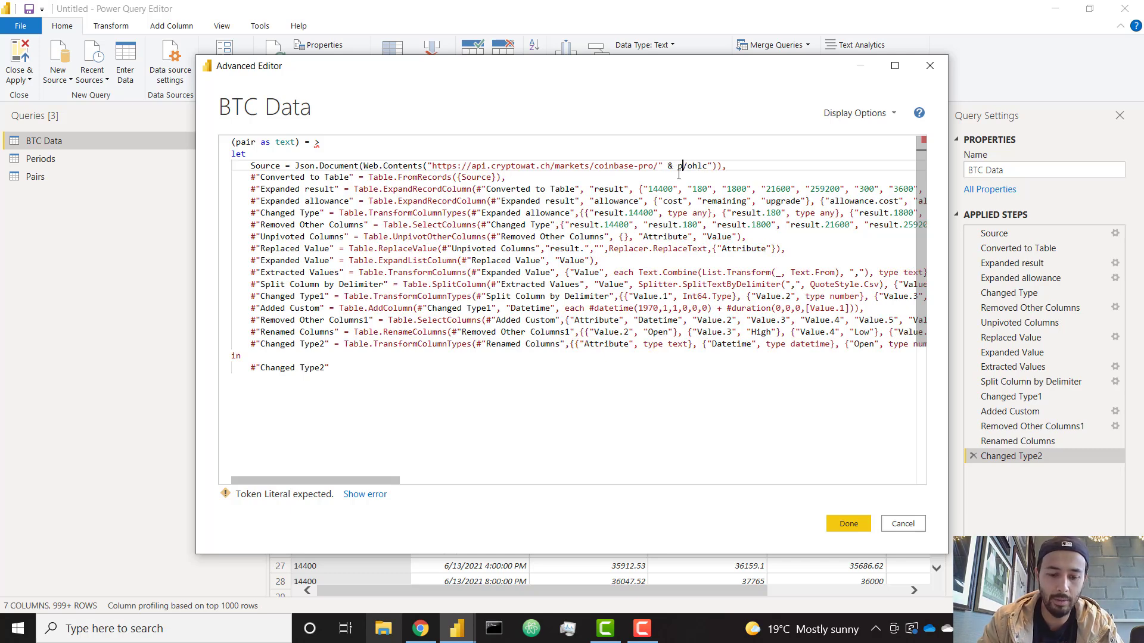
type(" \"")
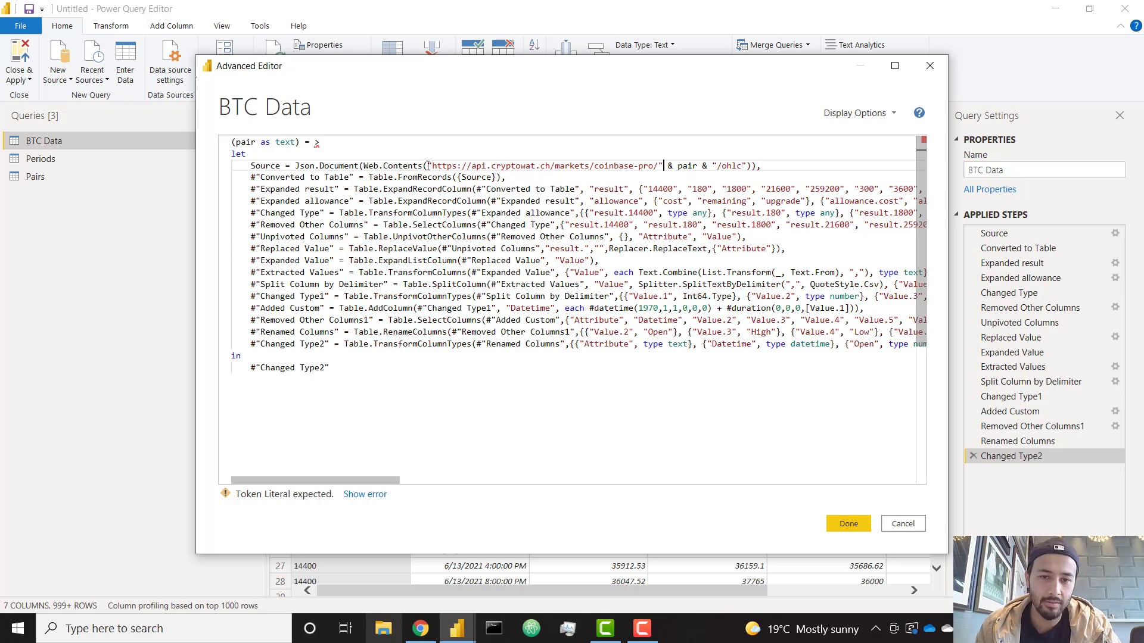
left_click_drag(428, 165, 664, 165)
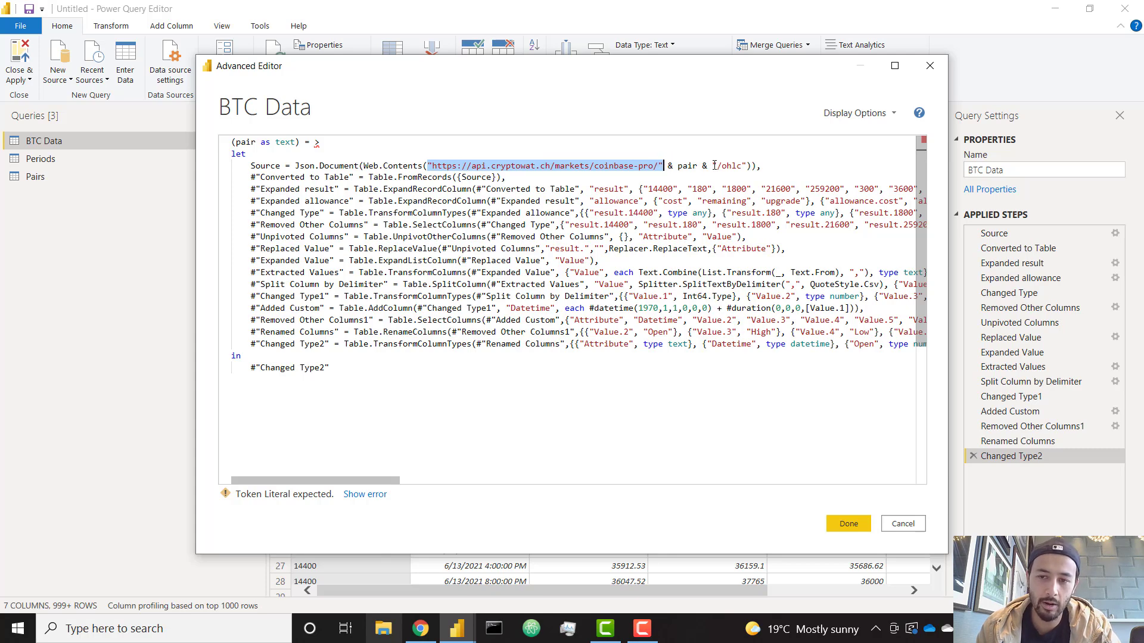
left_click_drag(713, 165, 749, 165)
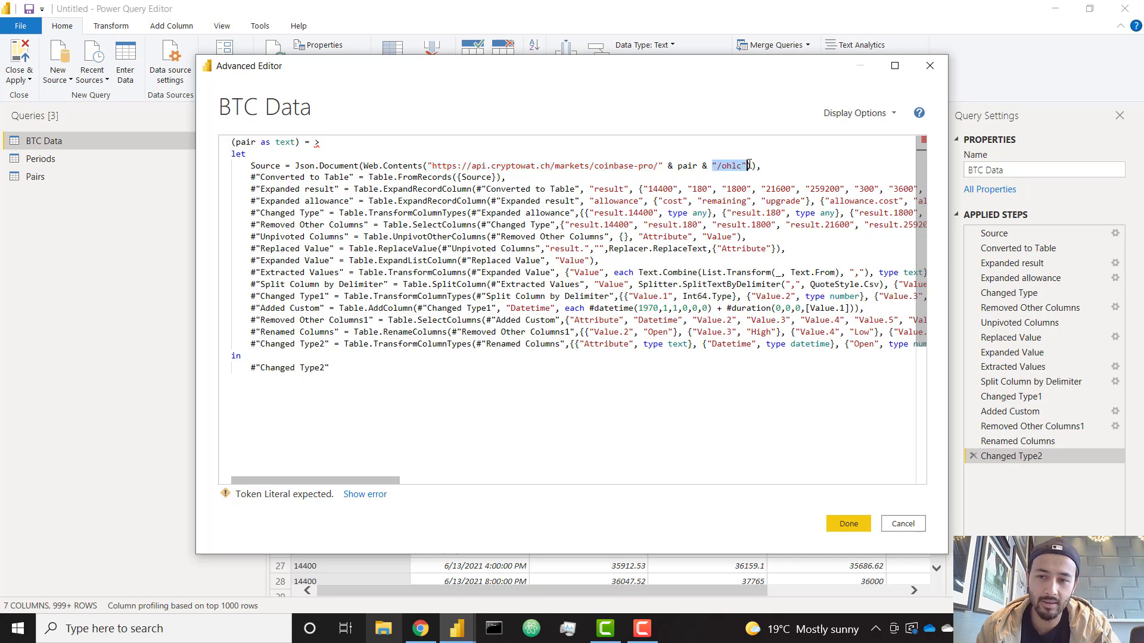
left_click(781, 164)
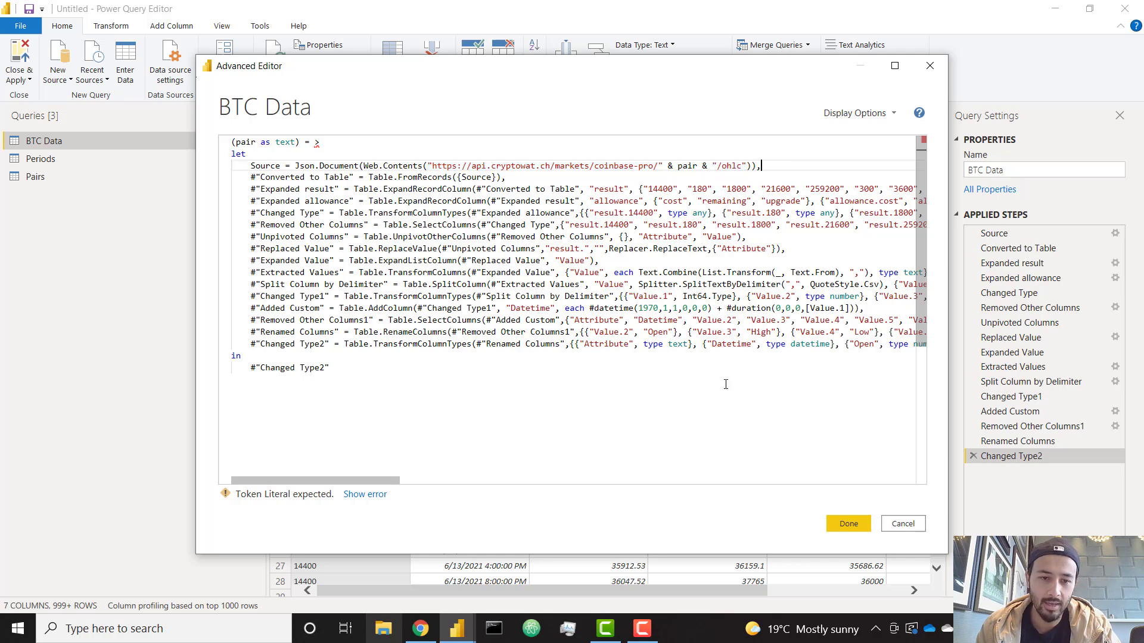
Correct the function header's arrow to =>, review the pair concatenation in the Source line and apply the code
left_click(316, 141)
key("BackSpace")
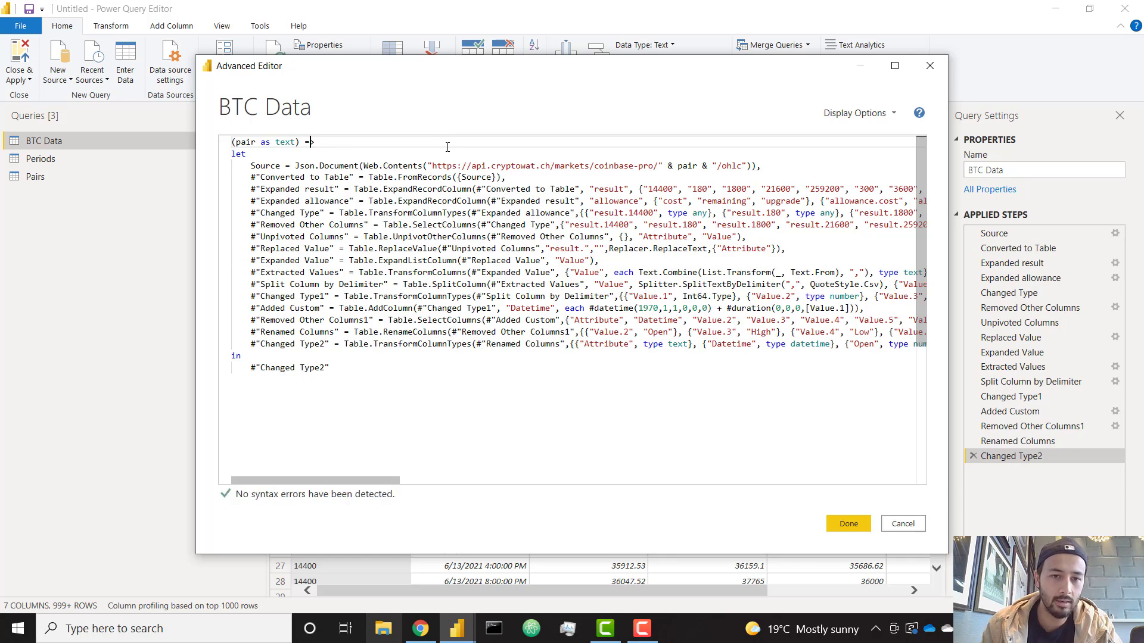
left_click(440, 366)
left_click(766, 166)
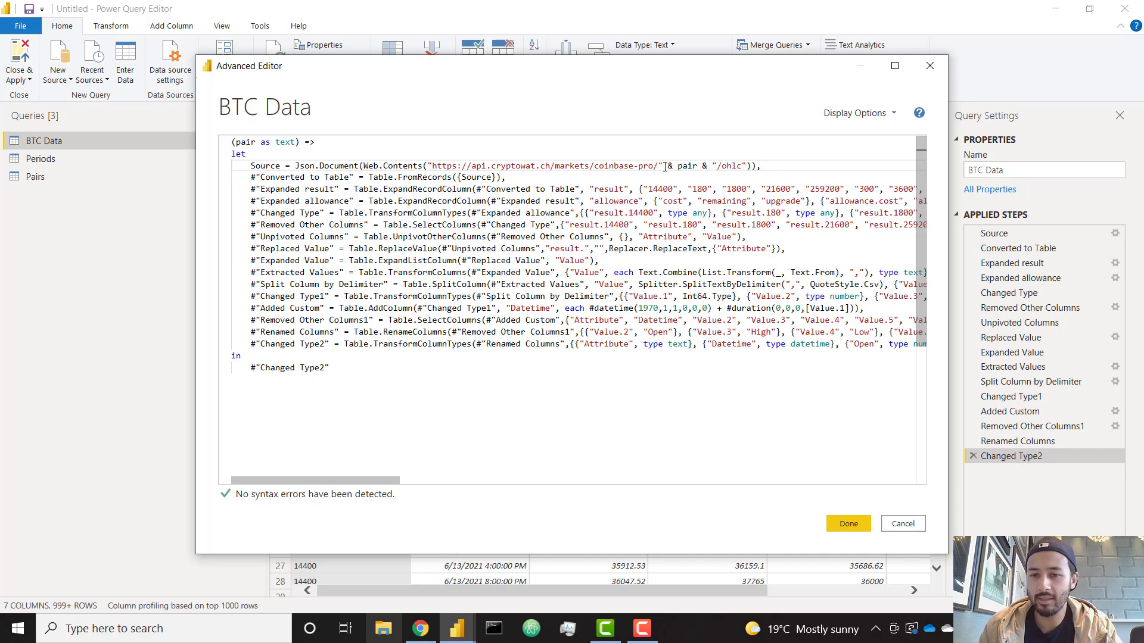
left_click_drag(664, 167, 695, 168)
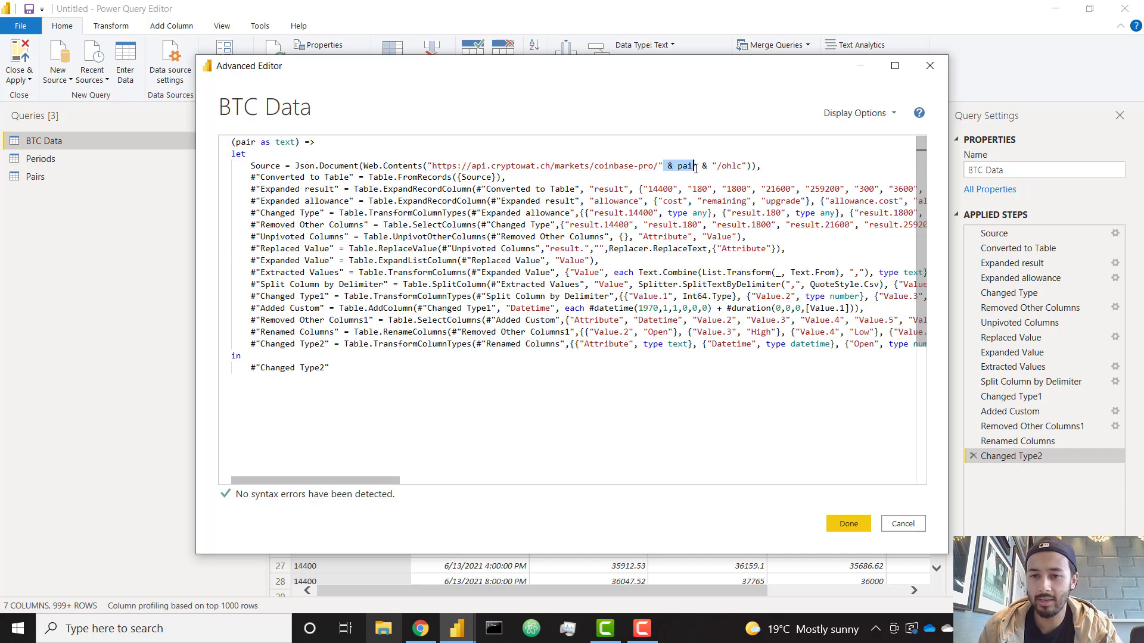
left_click(767, 166)
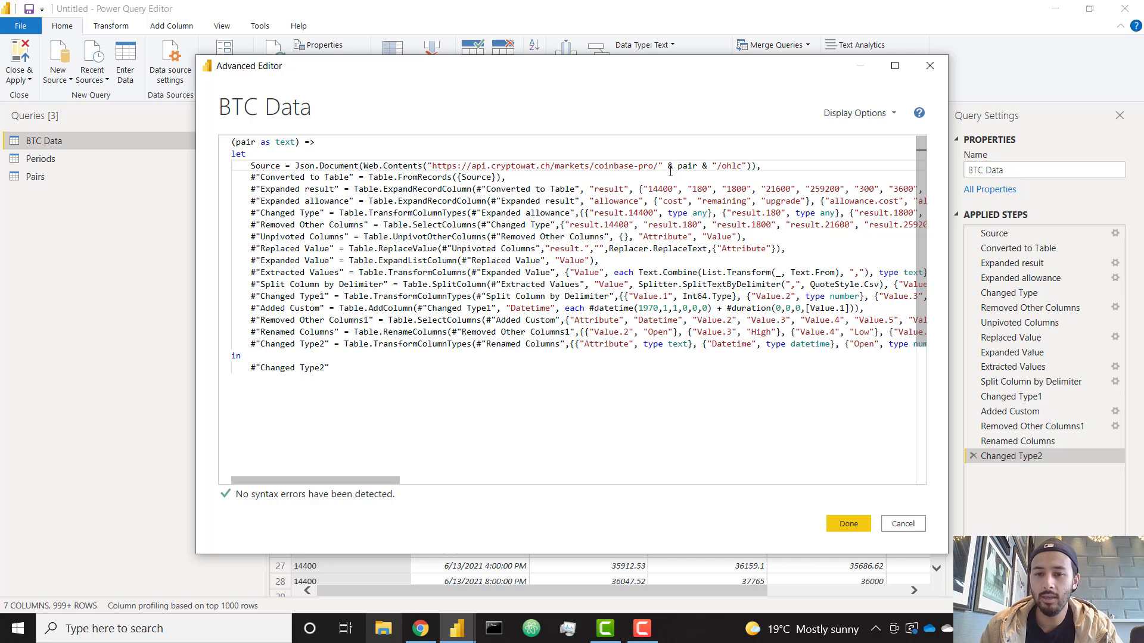
left_click_drag(668, 167, 714, 164)
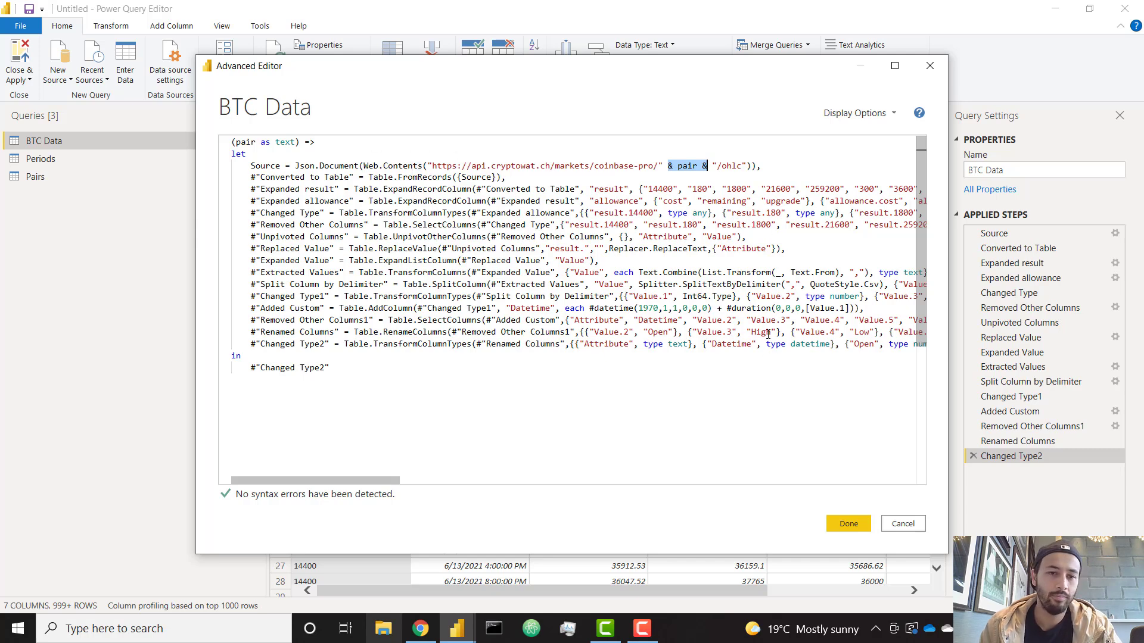
left_click(456, 374)
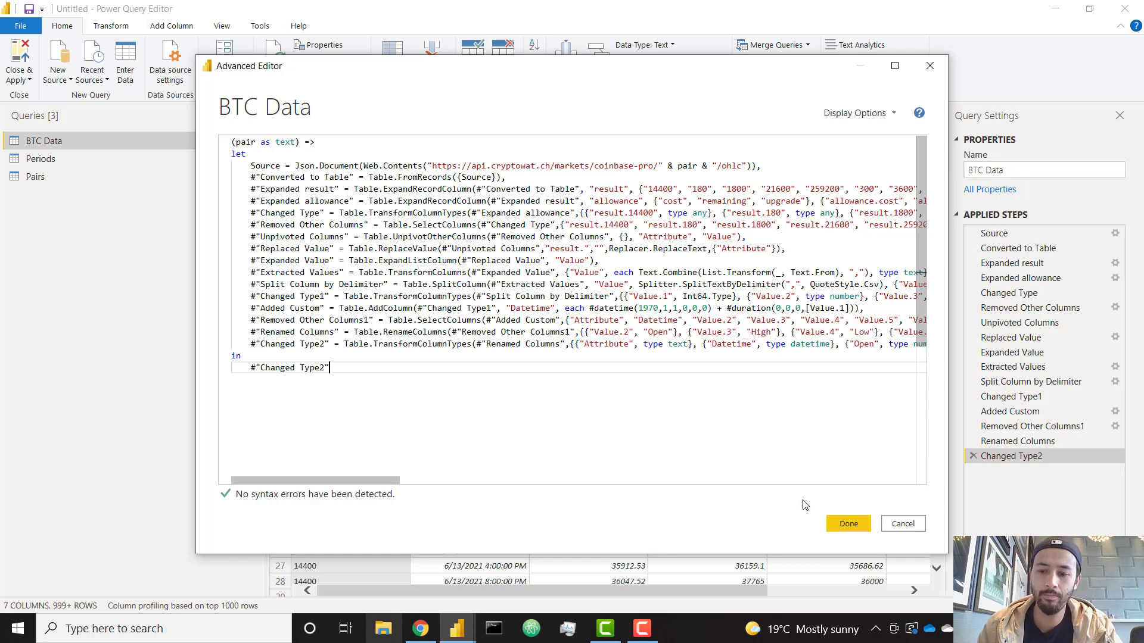
left_click(849, 524)
Rename the BTC Data function as getPriceData
left_click(1025, 169)
key("ctrl+a")
type("get")
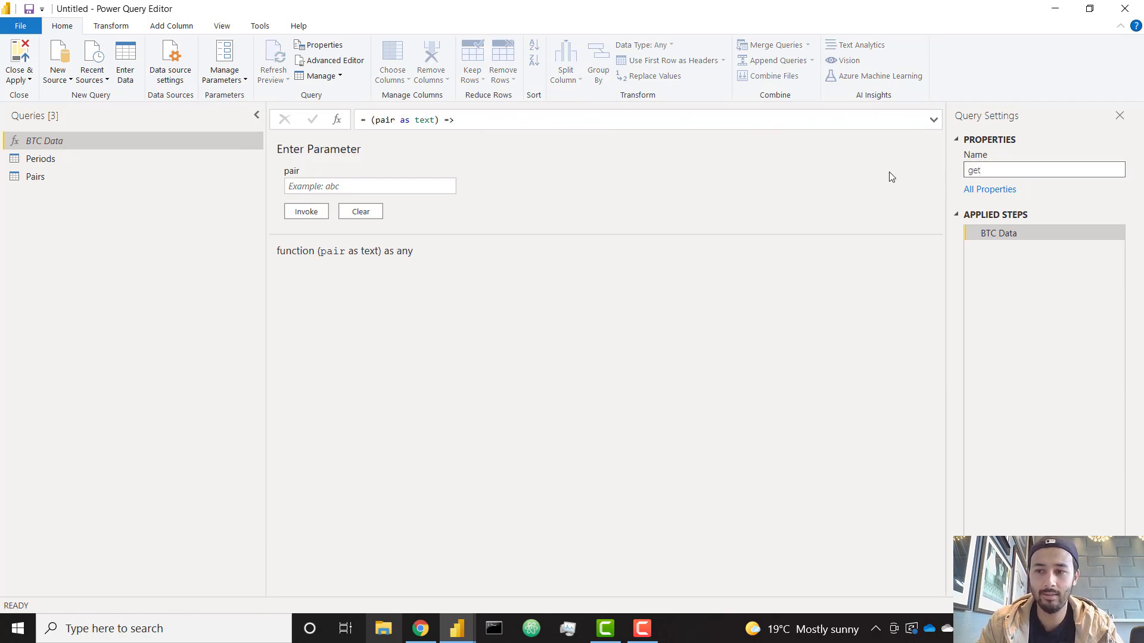
key("Return")
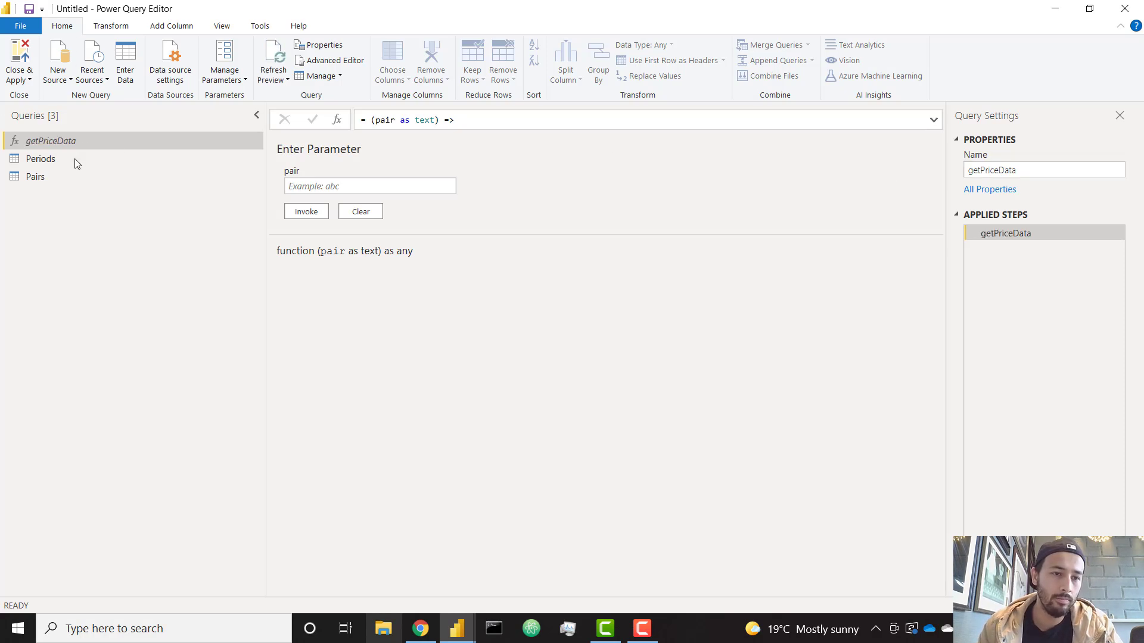
Duplicate the Pairs query and name the copy Data
left_click(63, 179)
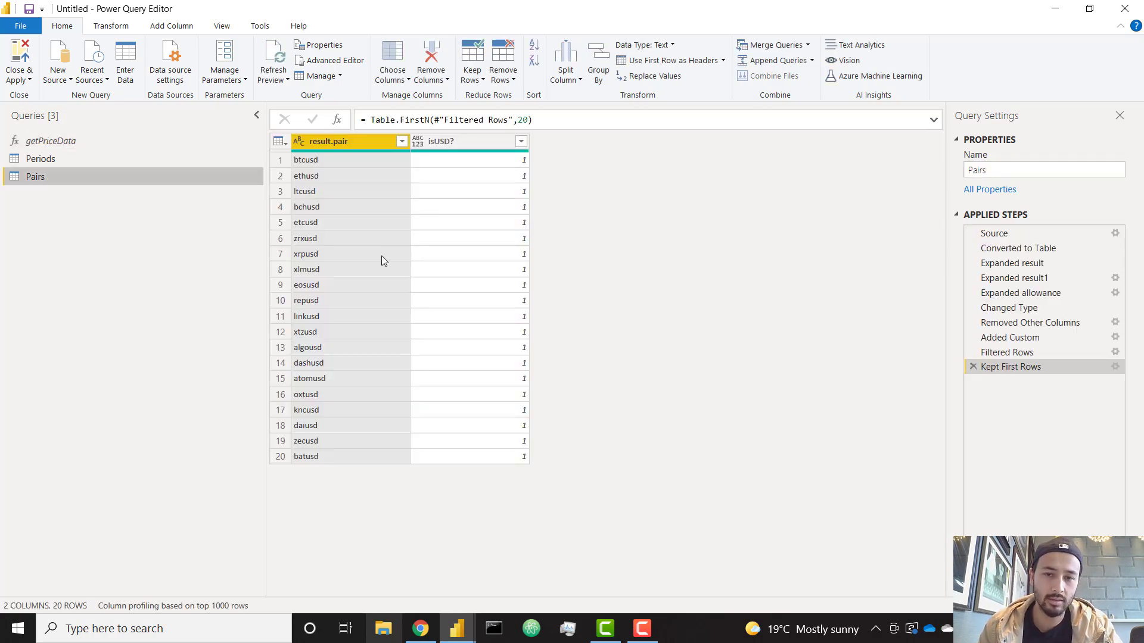
right_click(72, 176)
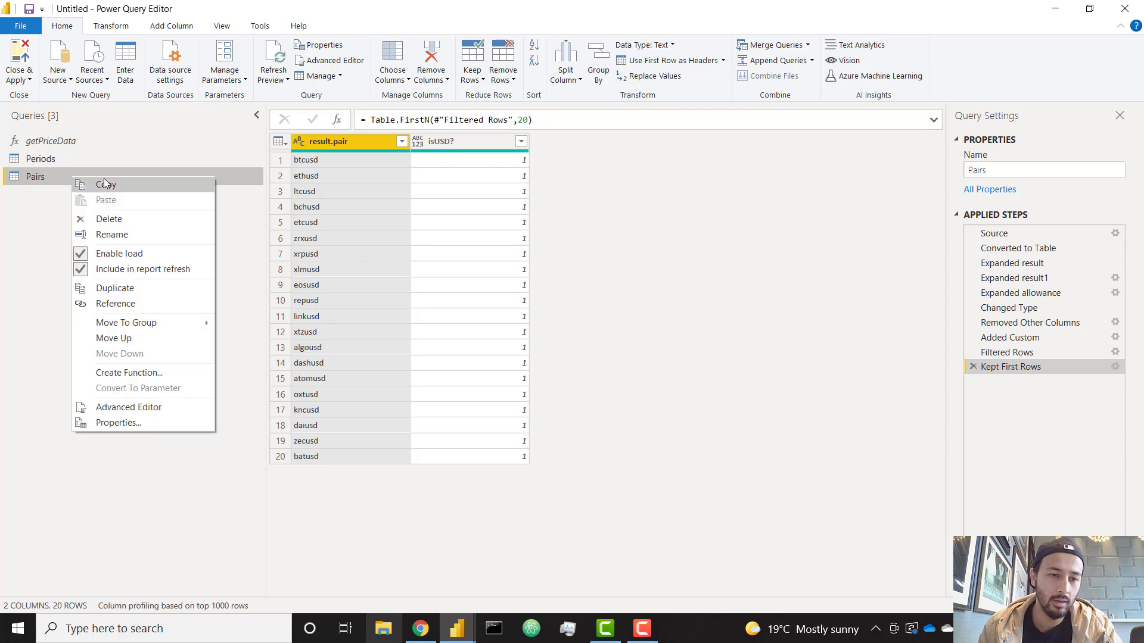
left_click(141, 288)
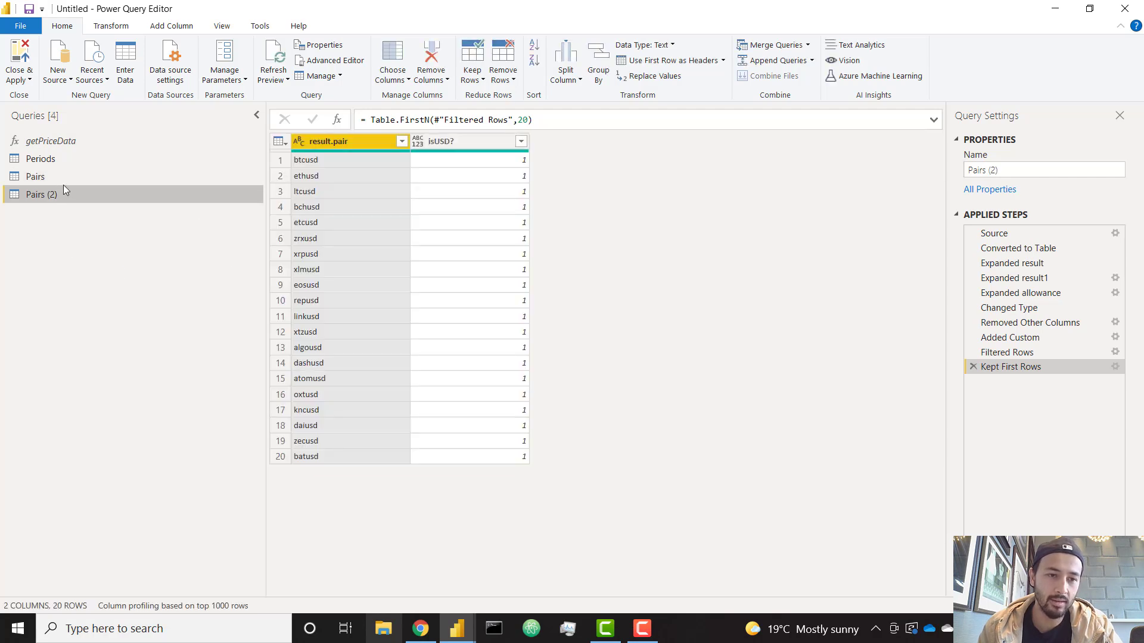
left_click_drag(1035, 169, 975, 168)
type("Data")
key("Return")
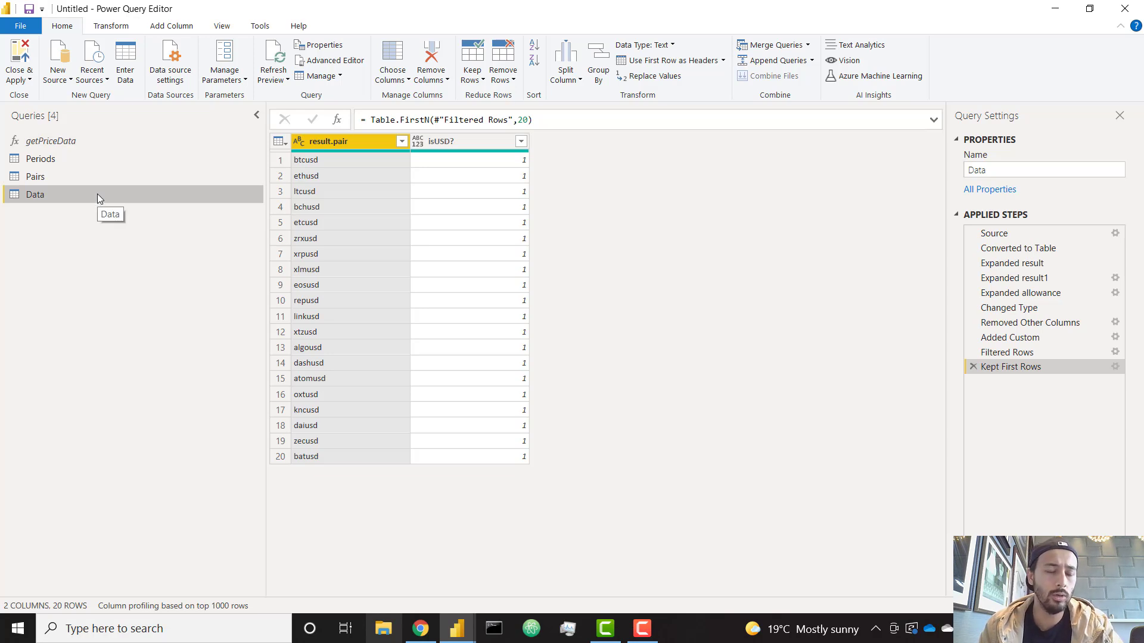
Remove every column except result.pair from the Data query and rename that column Pair
right_click(359, 145)
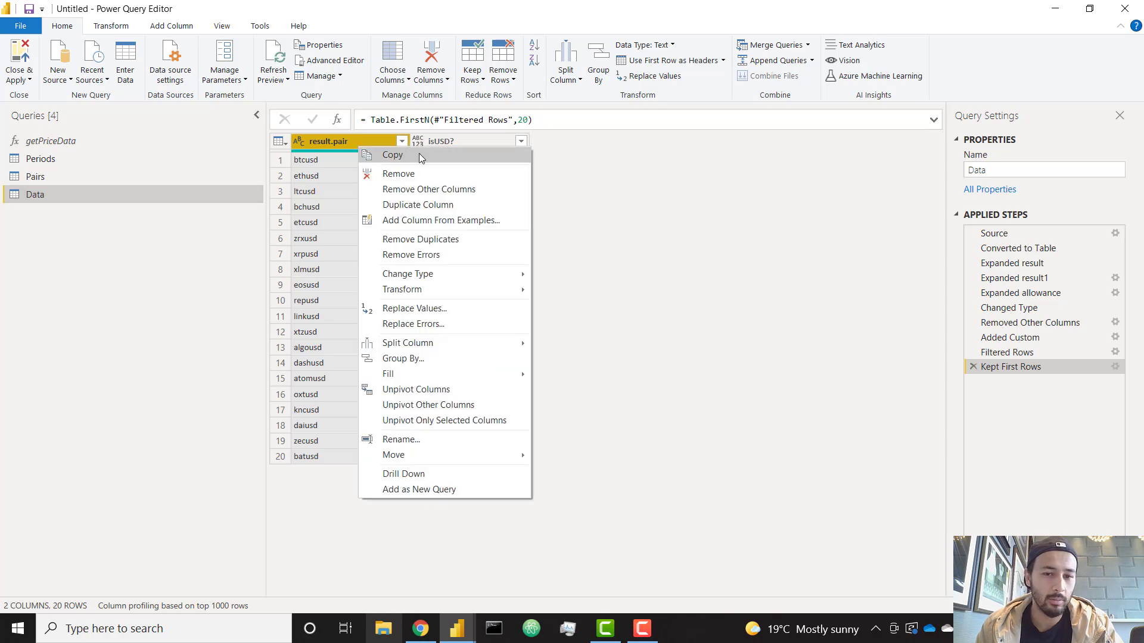
left_click(474, 199)
double_click(362, 145)
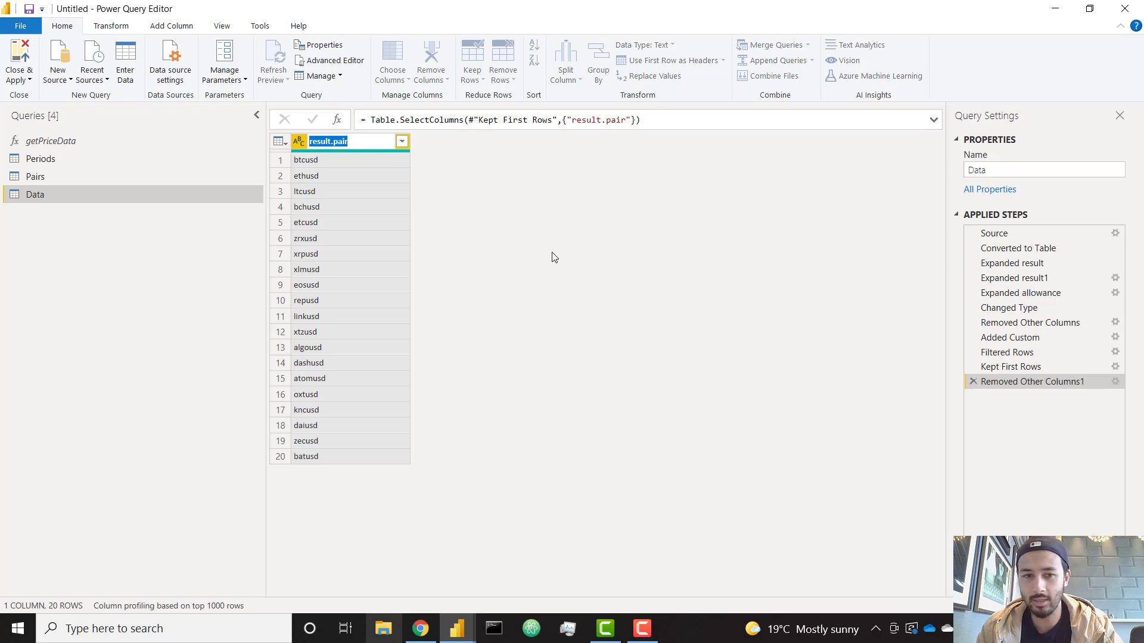
type("Pa")
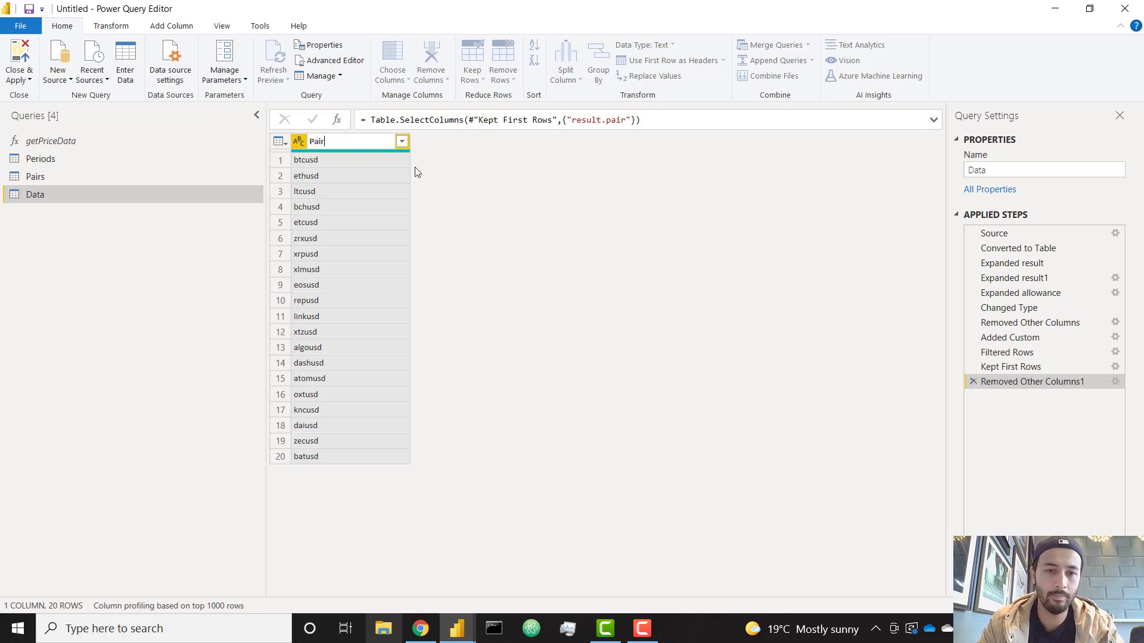
type("ir")
key("Return")
Invoke the getPriceData custom function as a new column, using the Pair column as its pair parameter
left_click(172, 26)
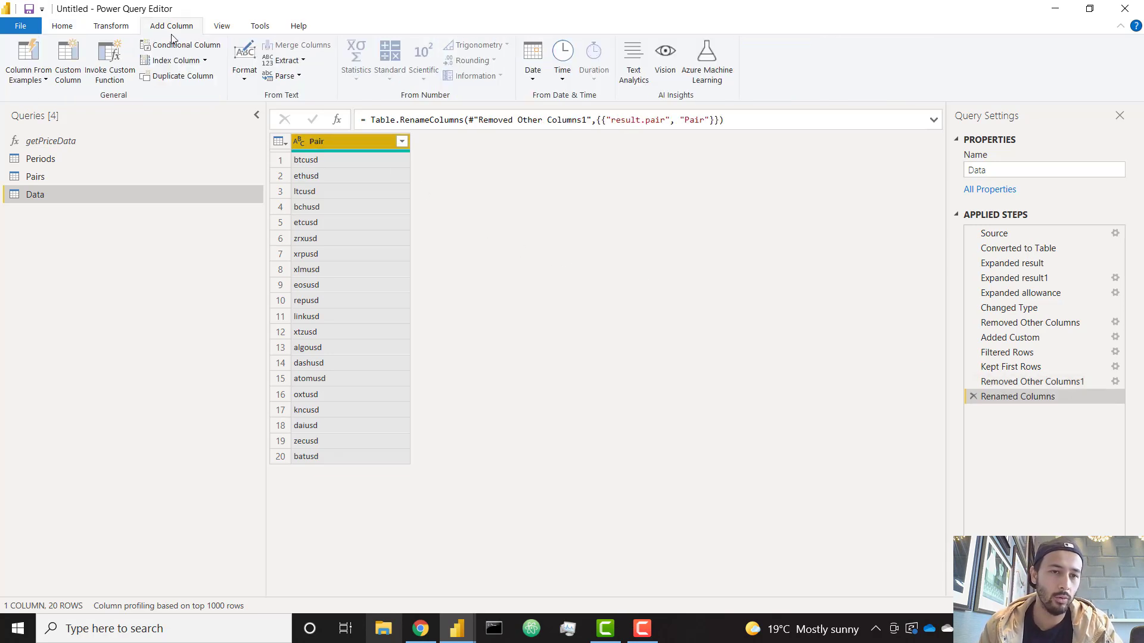
left_click(109, 60)
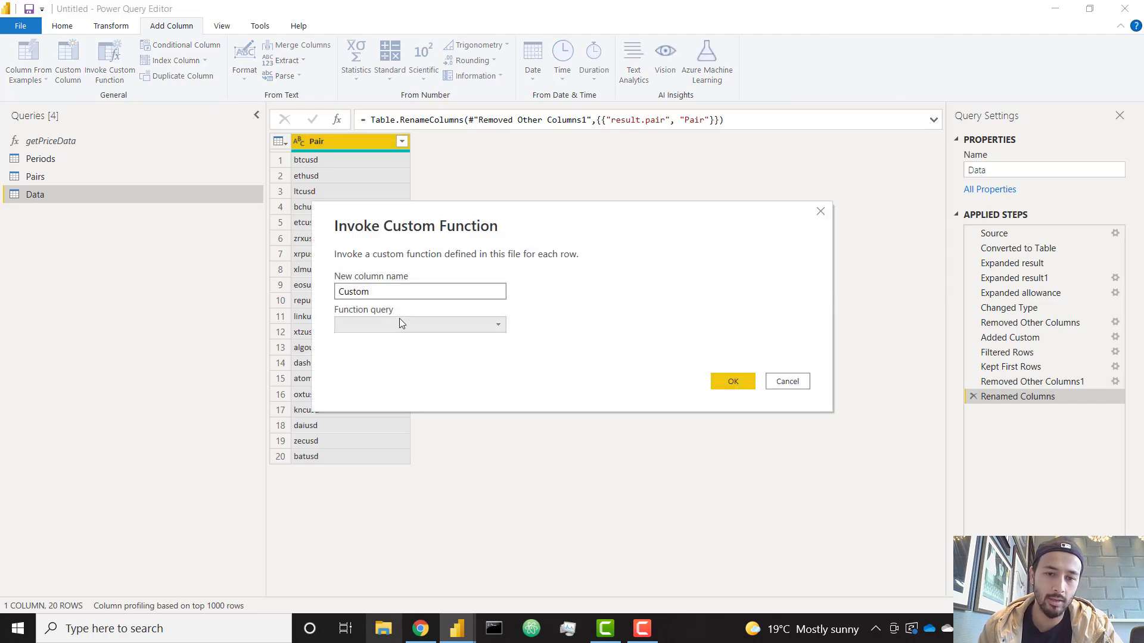
left_click(399, 324)
left_click(402, 342)
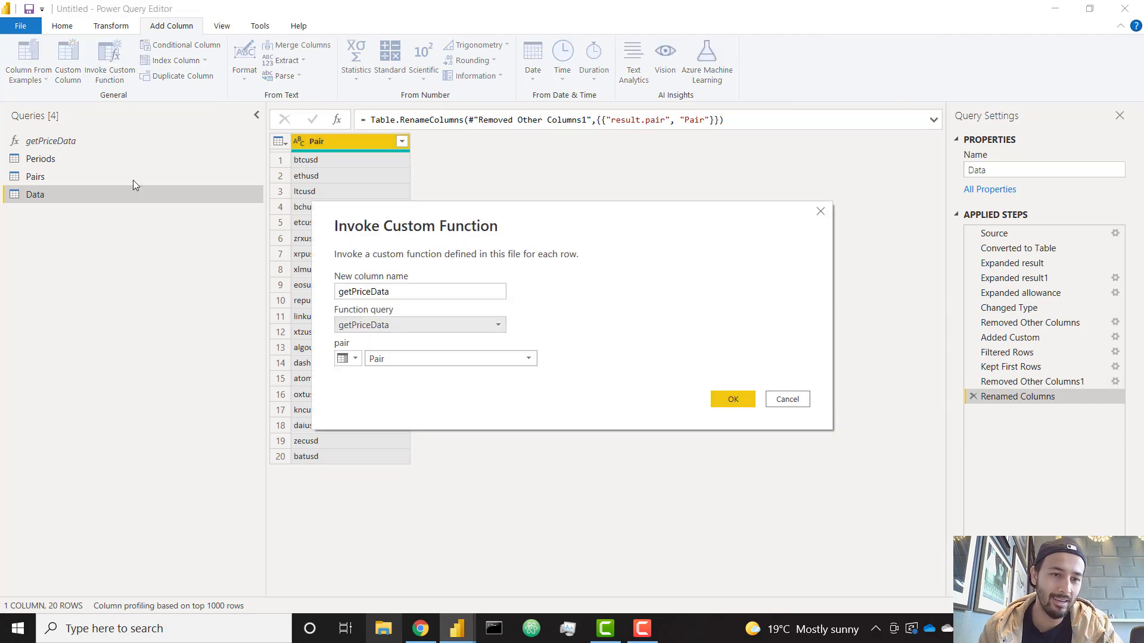
left_click(749, 400)
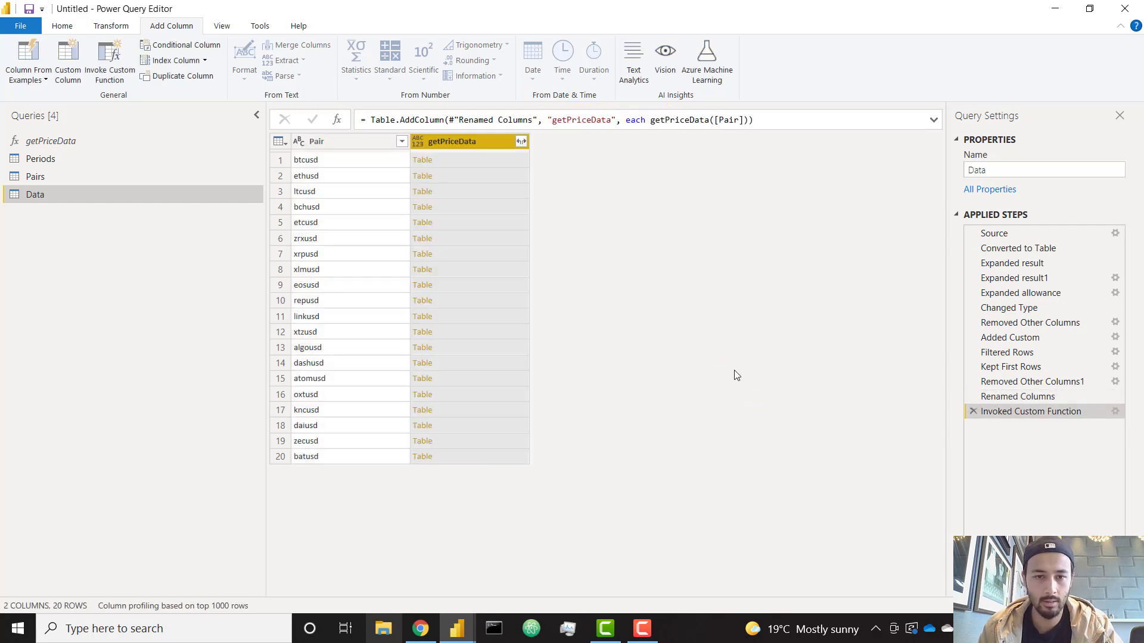
Expand all fields of the getPriceData column without the original column name as prefix
left_click(521, 142)
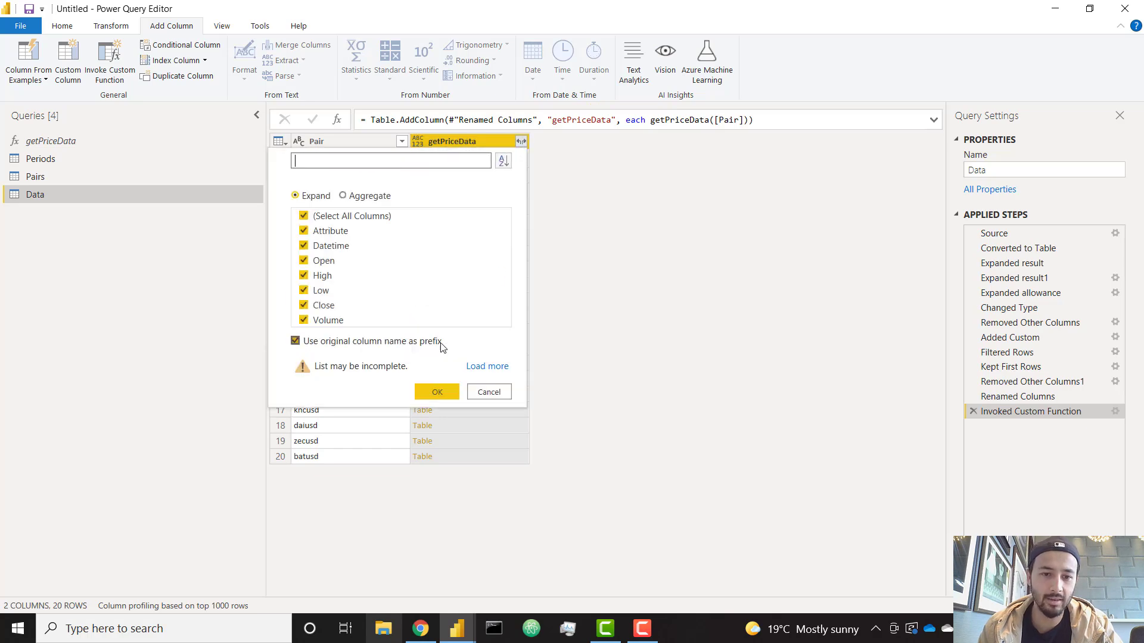
left_click(437, 392)
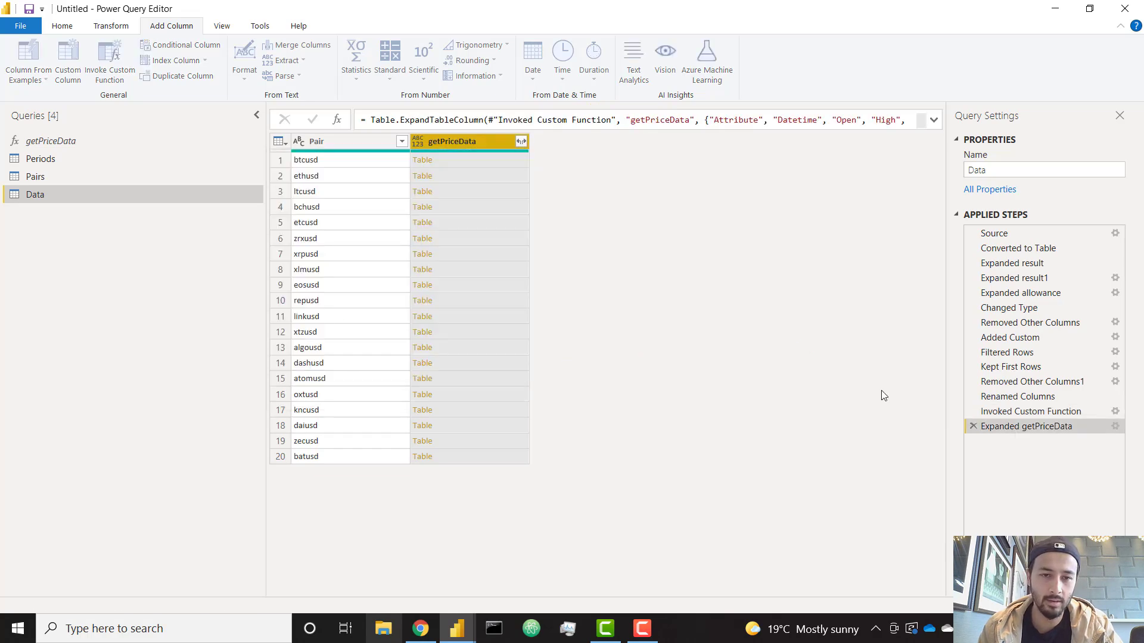
left_click_drag(629, 593, 560, 545)
Detect the data types of all columns in Data, with the Attribute column changed to Text in that same type step
left_click(340, 140)
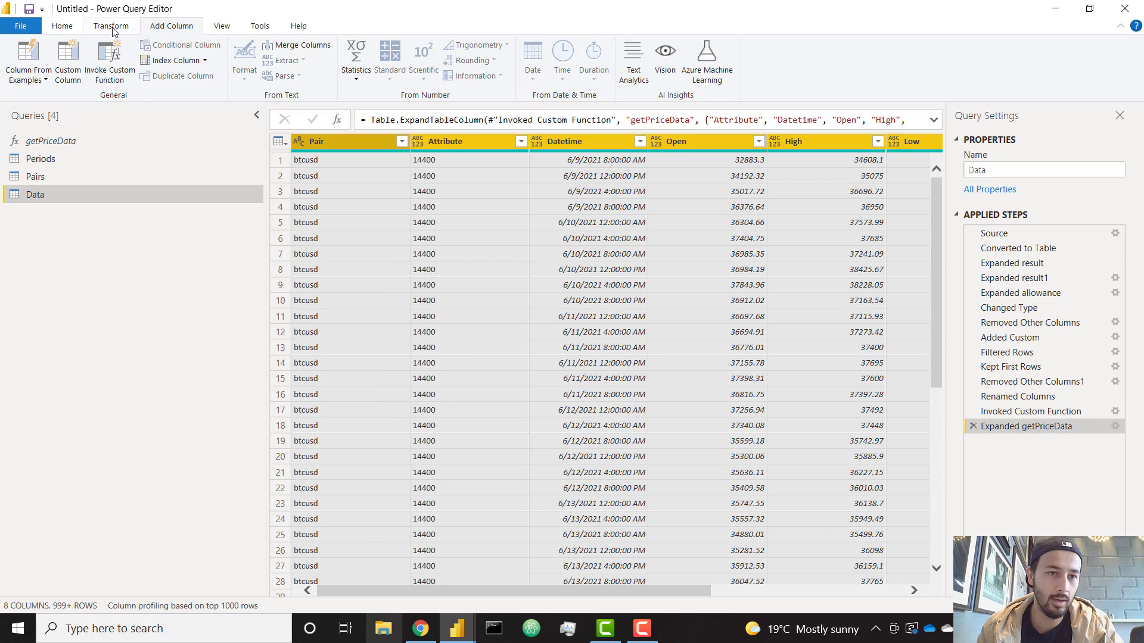
left_click(111, 25)
left_click(180, 60)
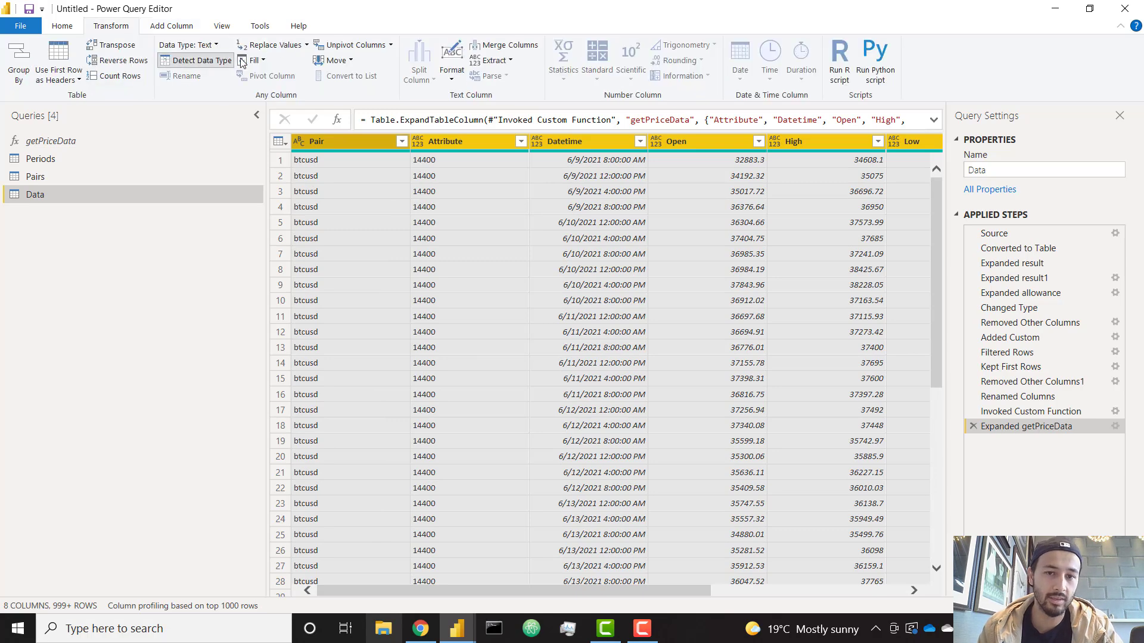
left_click(419, 141)
left_click(462, 303)
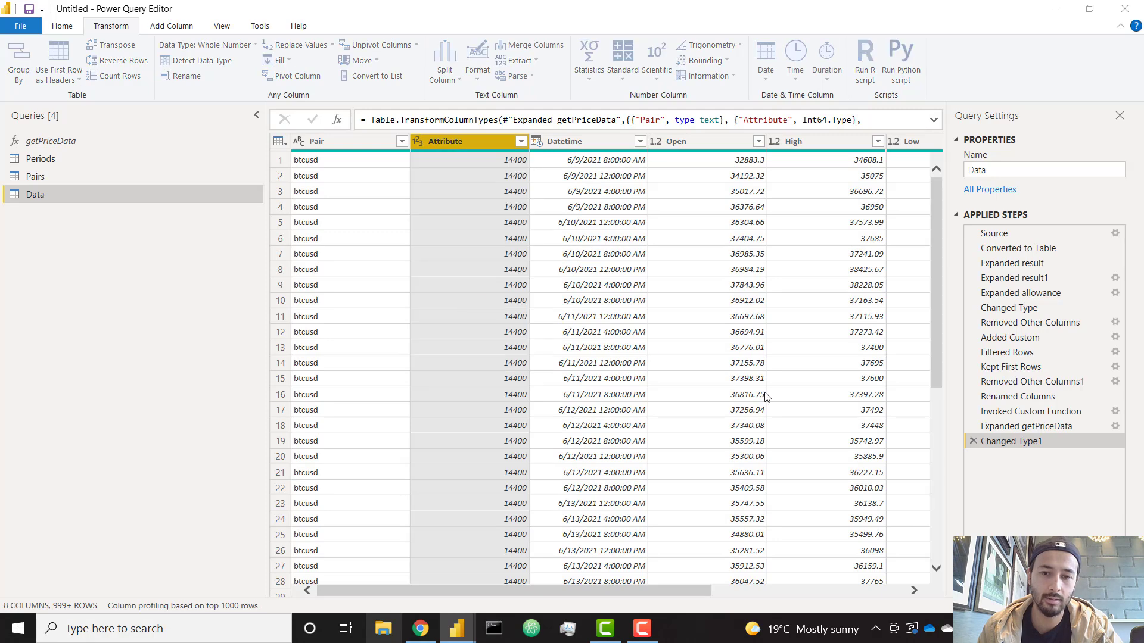
left_click(560, 353)
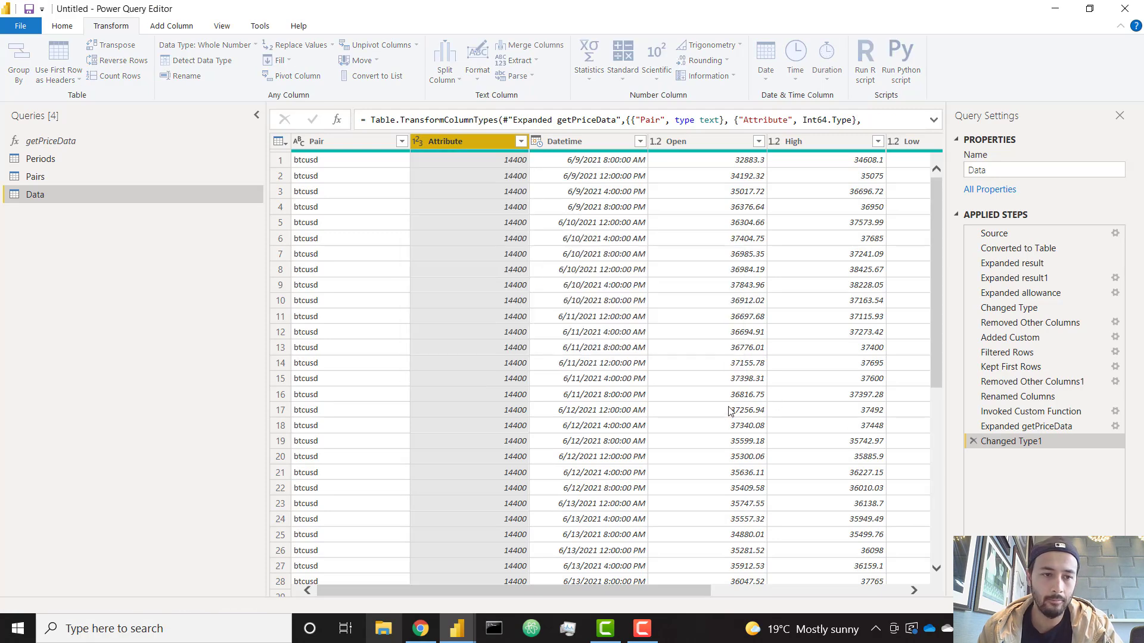
Close the Power Query Editor, apply the query changes and return to the Power BI Desktop report
left_click(62, 26)
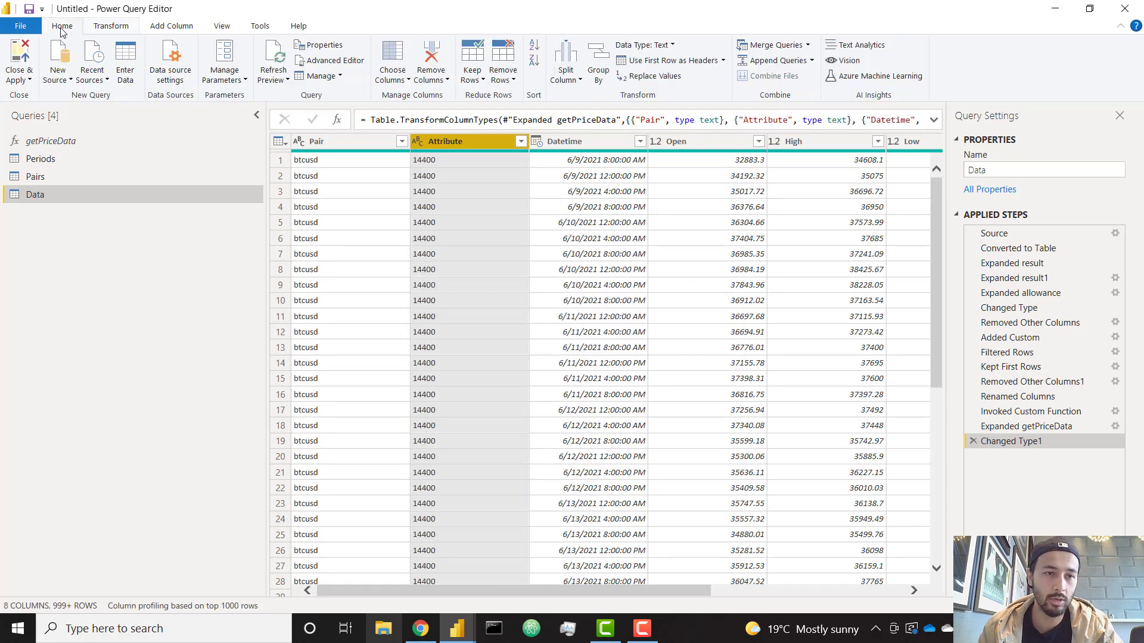
left_click(21, 52)
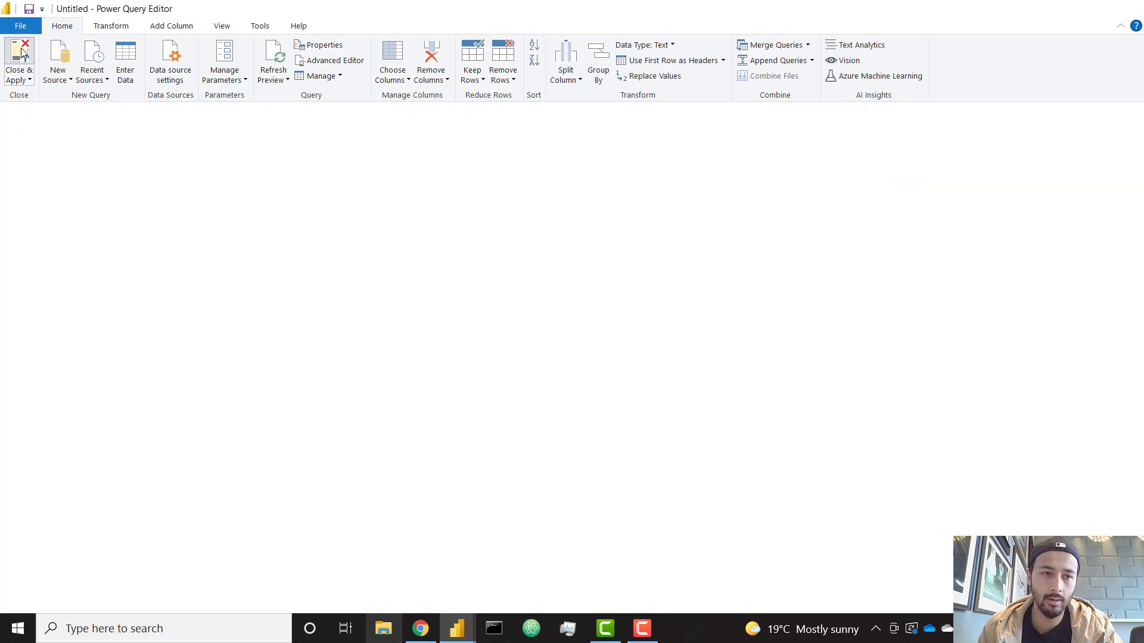
left_click(420, 629)
left_click(470, 598)
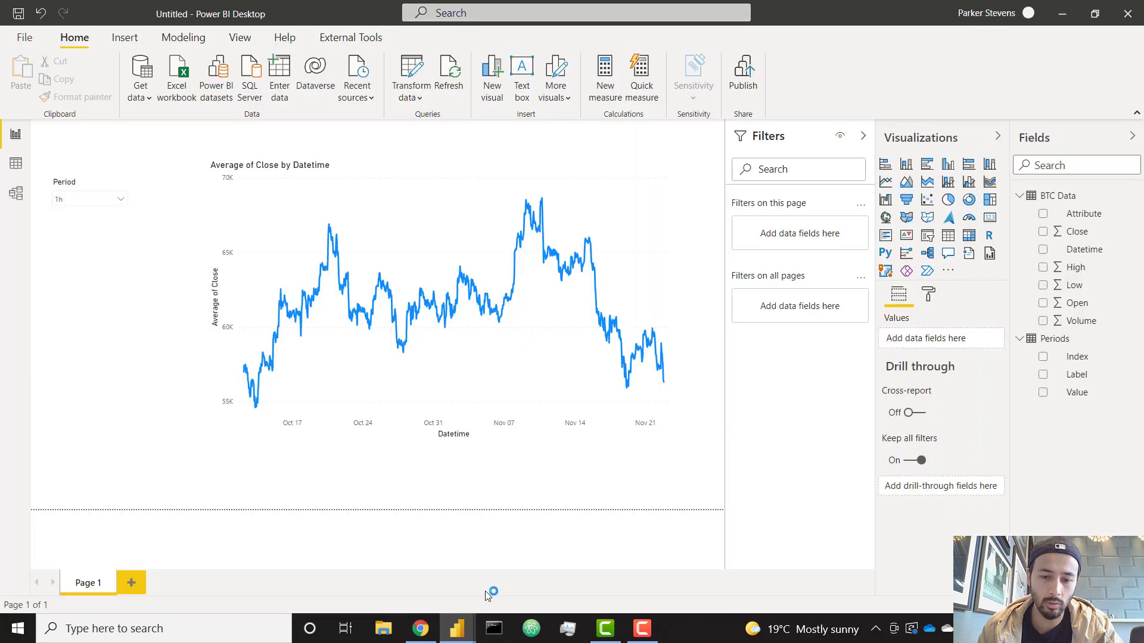
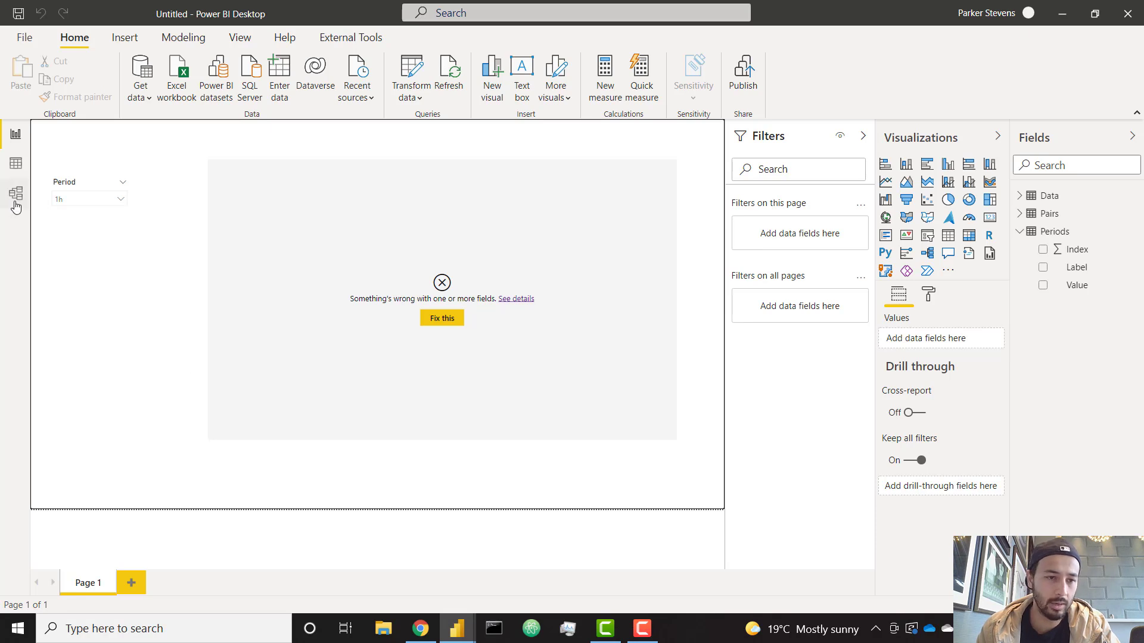
Remove the broken axis and value fields from the line chart
left_click(509, 244)
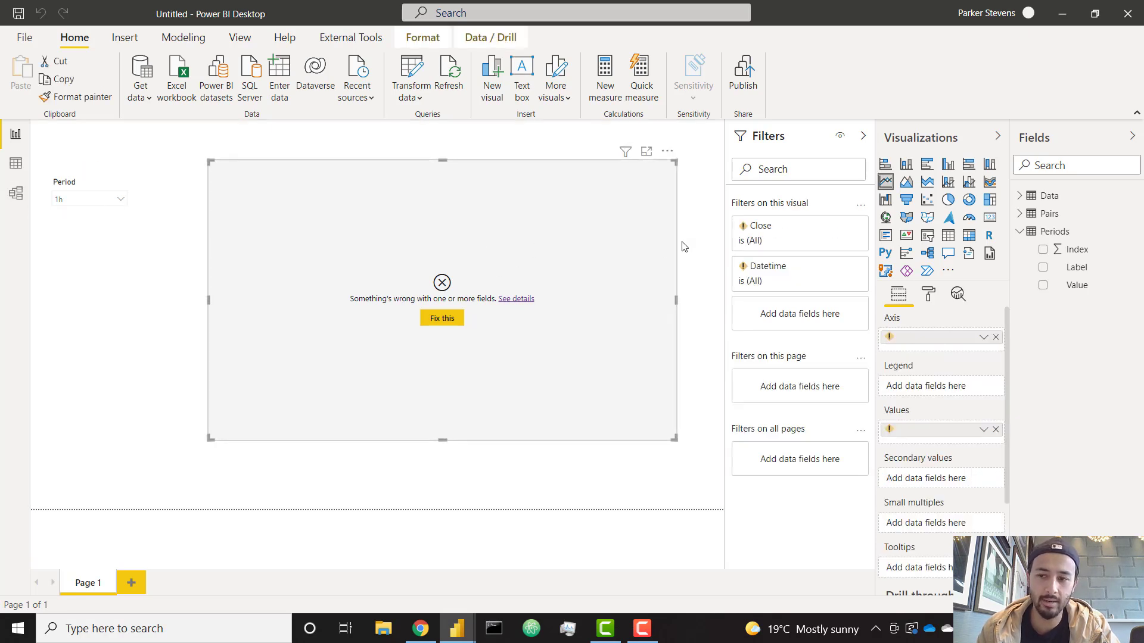
left_click(995, 338)
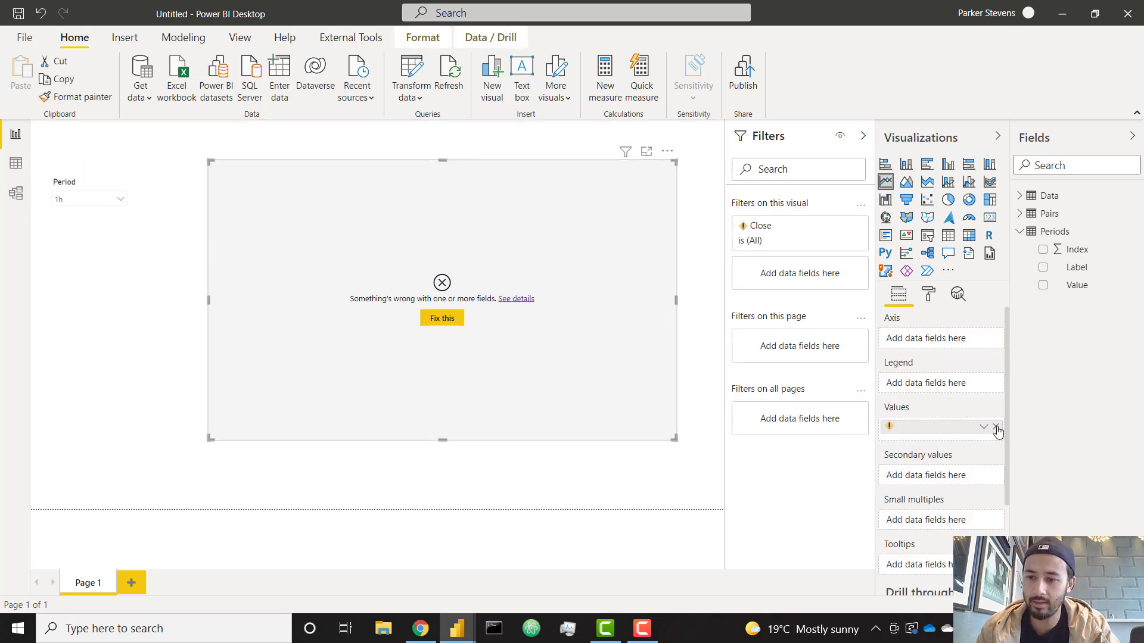
left_click(996, 426)
Populate the line chart from the Data table with the average of Close as values and Datetime as axis
left_click(1020, 232)
left_click(1020, 196)
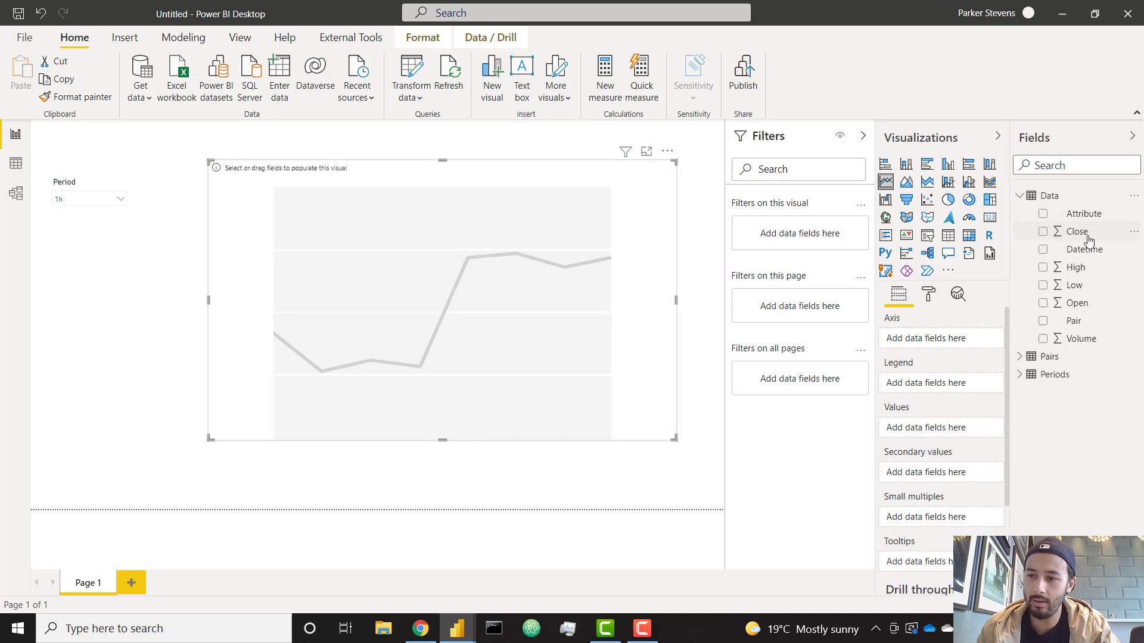
left_click_drag(1077, 231, 947, 430)
left_click(983, 429)
left_click(1020, 261)
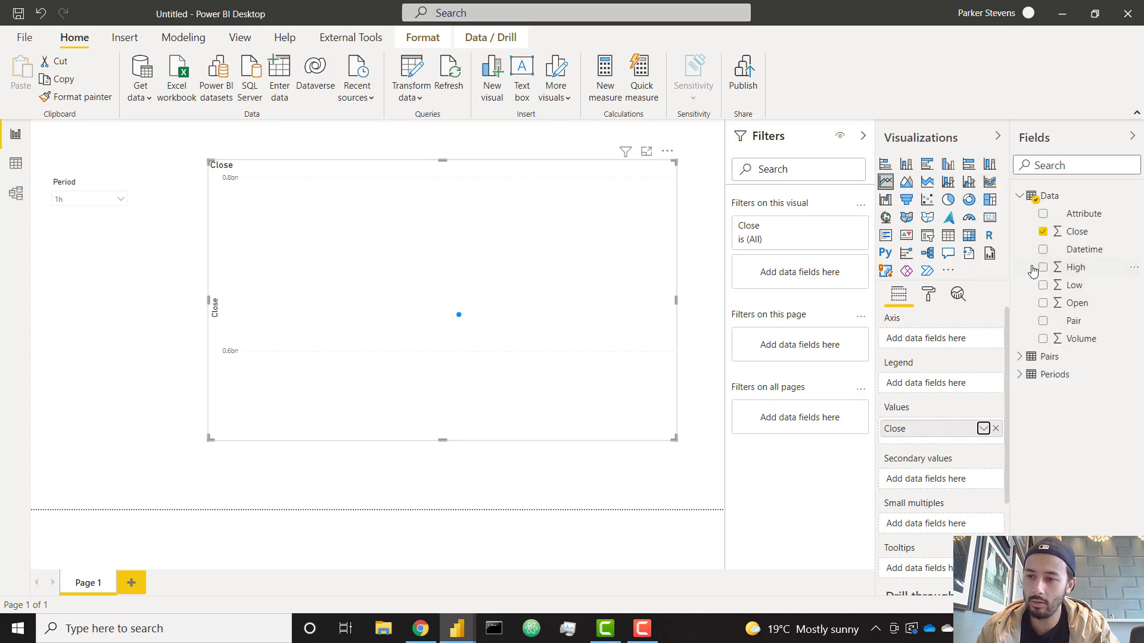
left_click_drag(1091, 249, 935, 339)
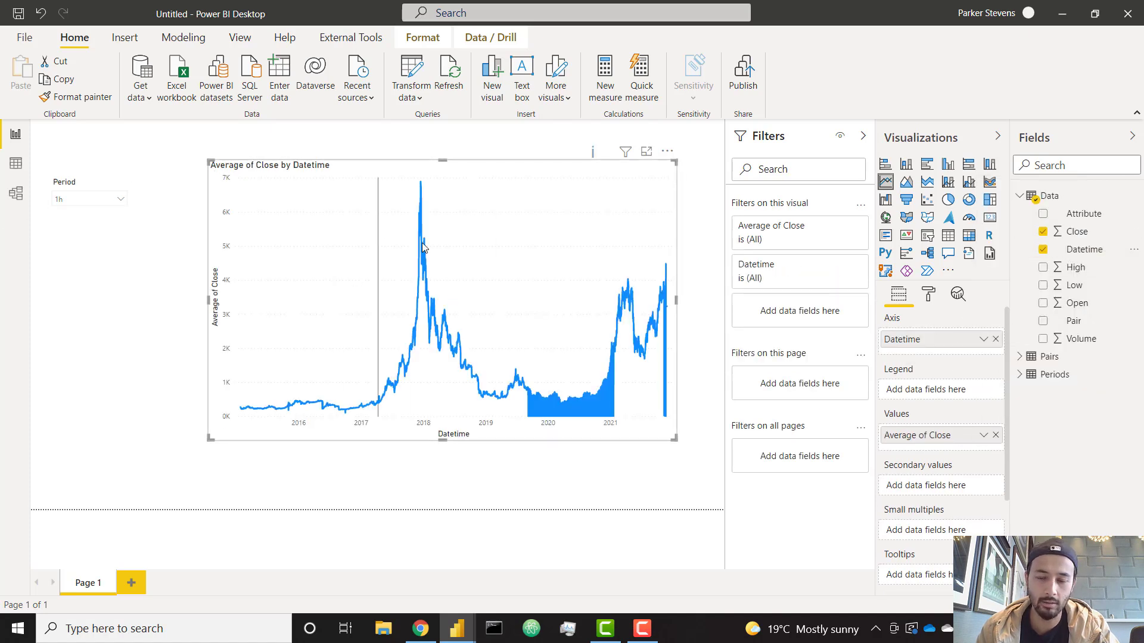
Move the Pairs table up beside the Data table in the model diagram
left_click(16, 194)
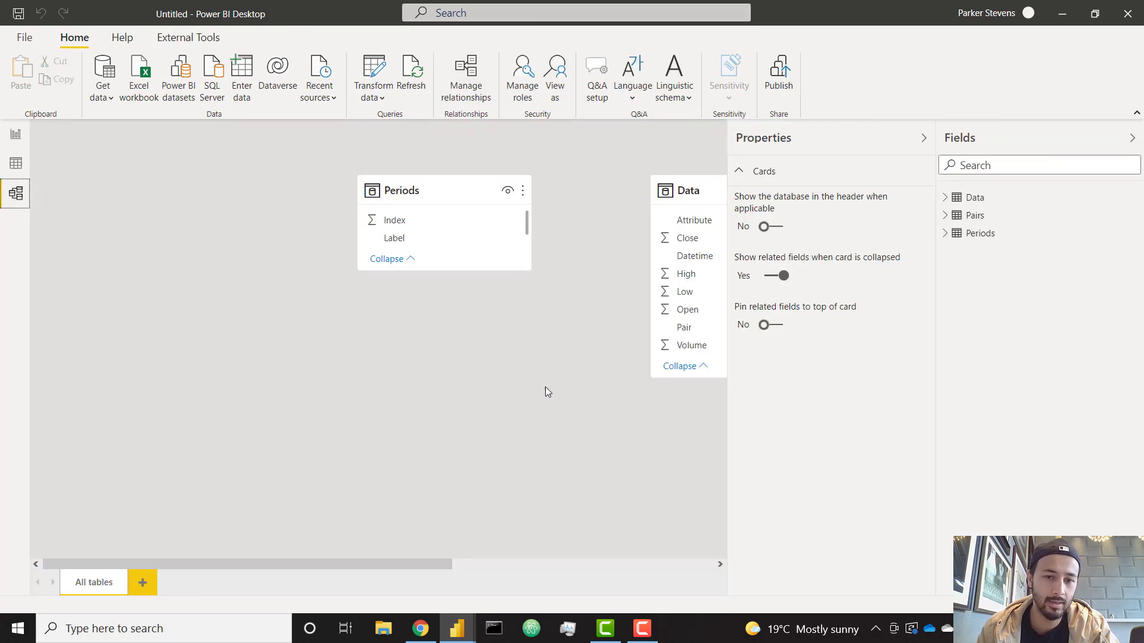
left_click_drag(372, 564, 583, 569)
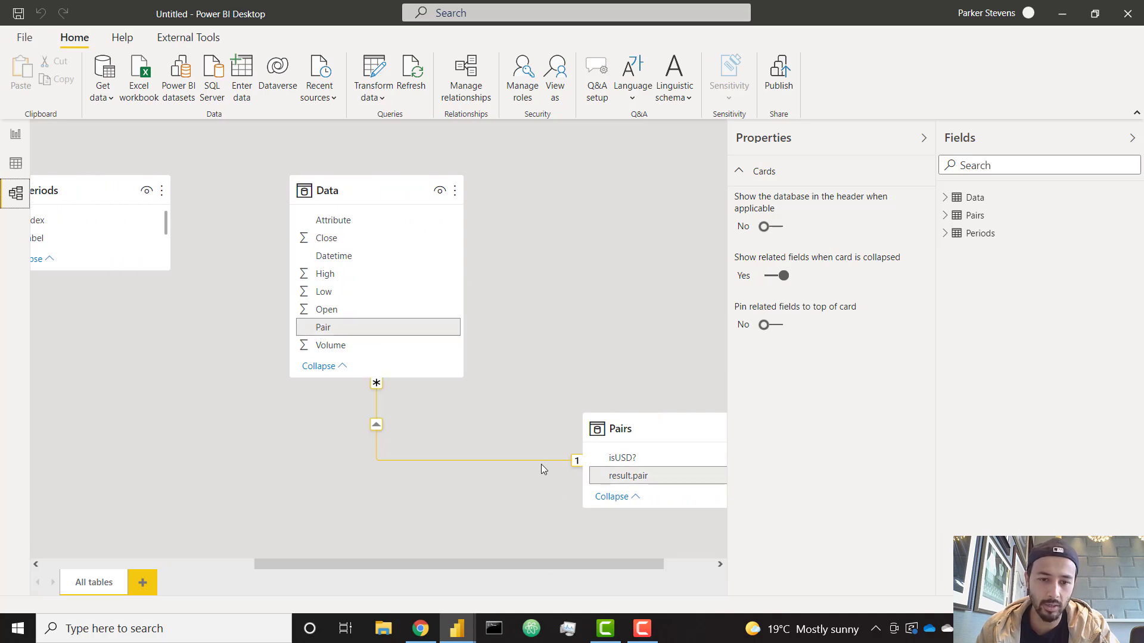
left_click_drag(678, 424, 649, 246)
Create a relationship between Value in the Periods table and Attribute in the Data table
left_click_drag(448, 564, 396, 563)
scroll(134, 236, "down", 2)
left_click_drag(142, 239, 411, 235)
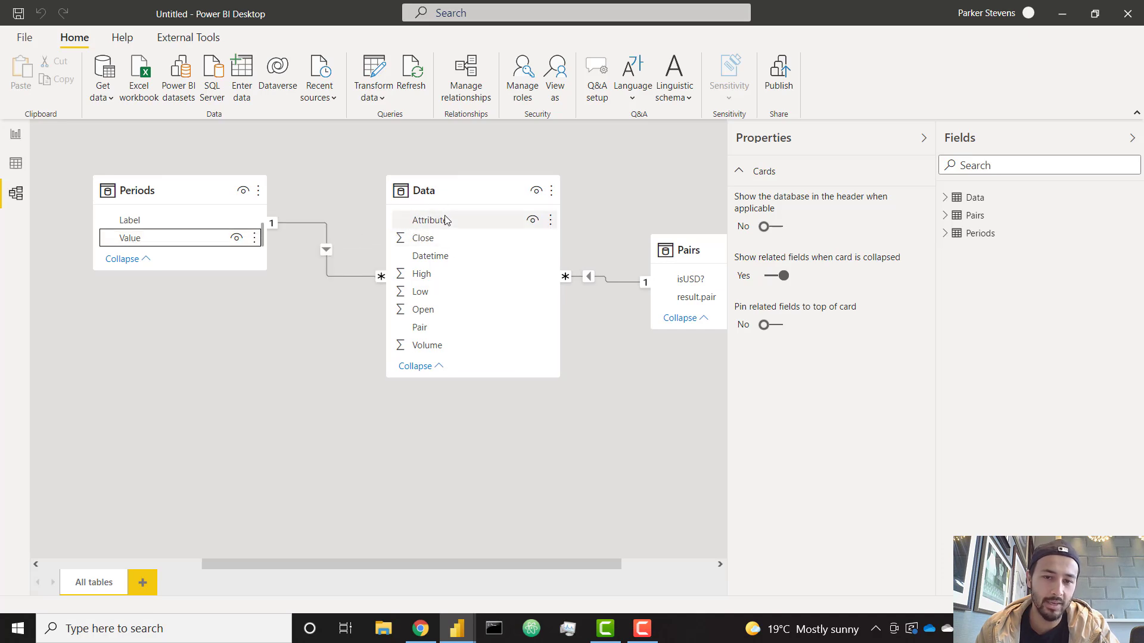
Duplicate the Period slicer on the report page so that one copy sits above the other
left_click(15, 133)
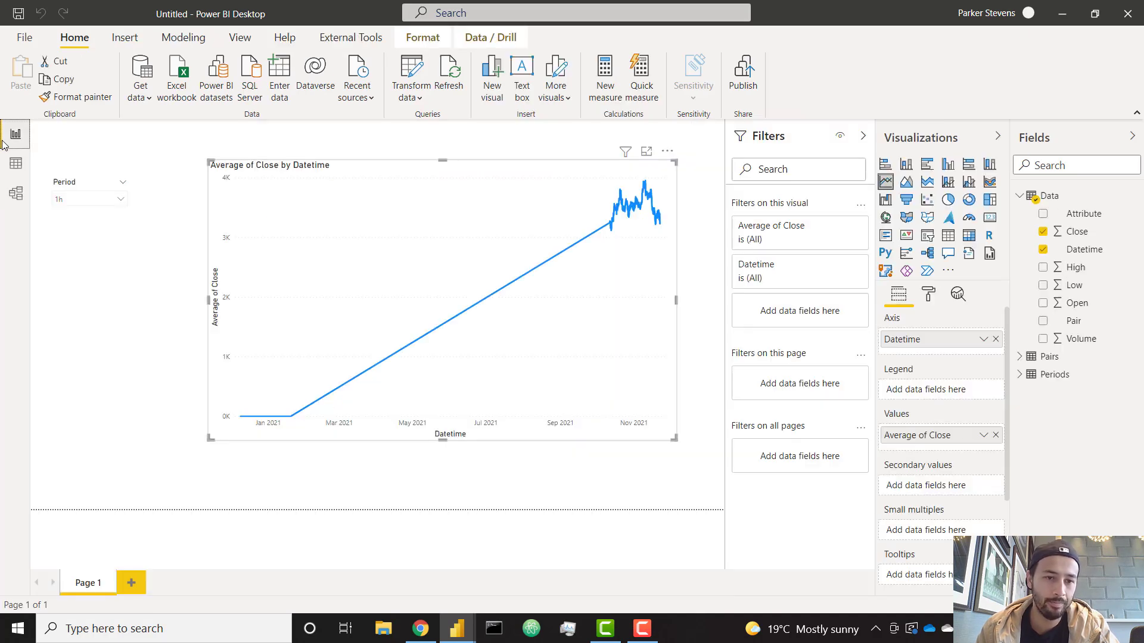
left_click(98, 186)
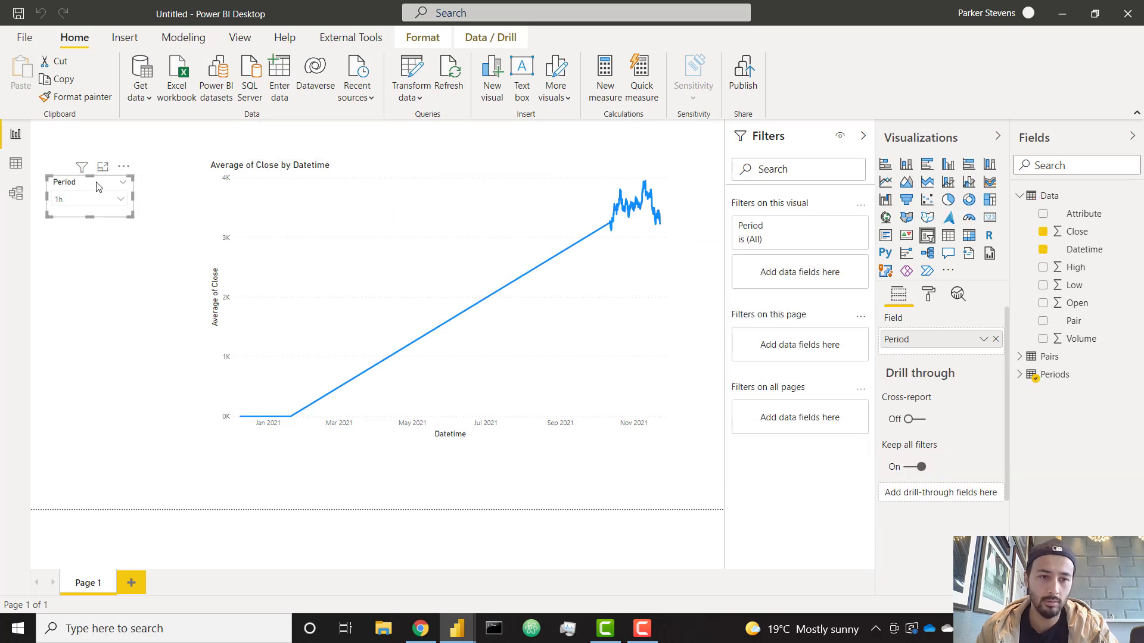
left_click_drag(99, 188, 84, 240)
key("ctrl+c")
key("ctrl+v")
Replace Period with the Data table's Pair field in the upper slicer and align it above the Period slicer
left_click(87, 198)
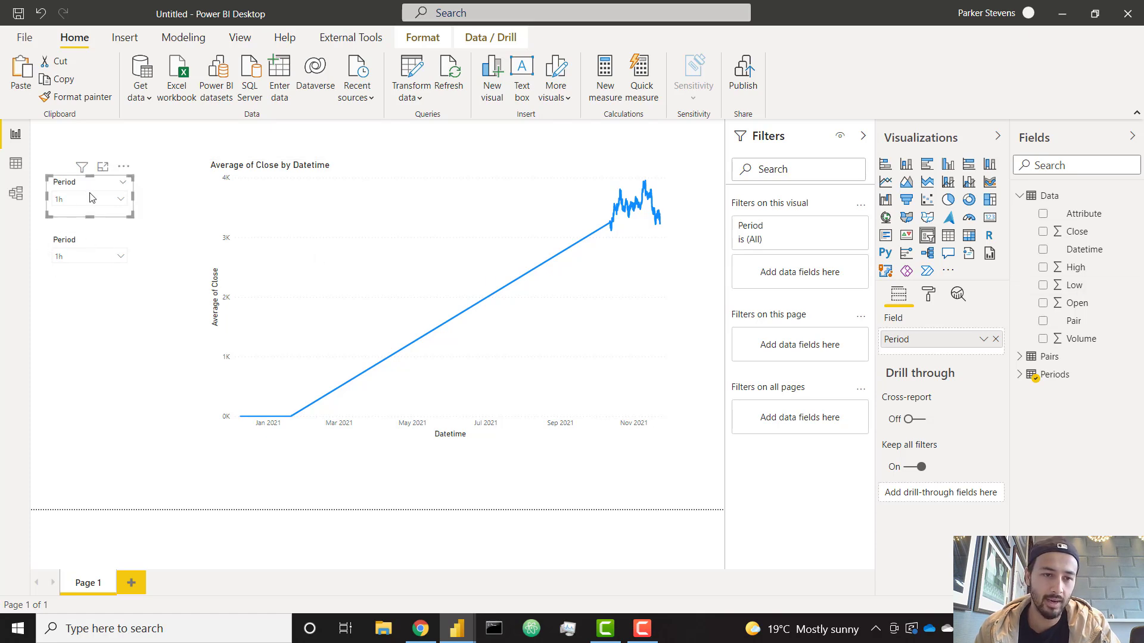
left_click_drag(1076, 324, 929, 342)
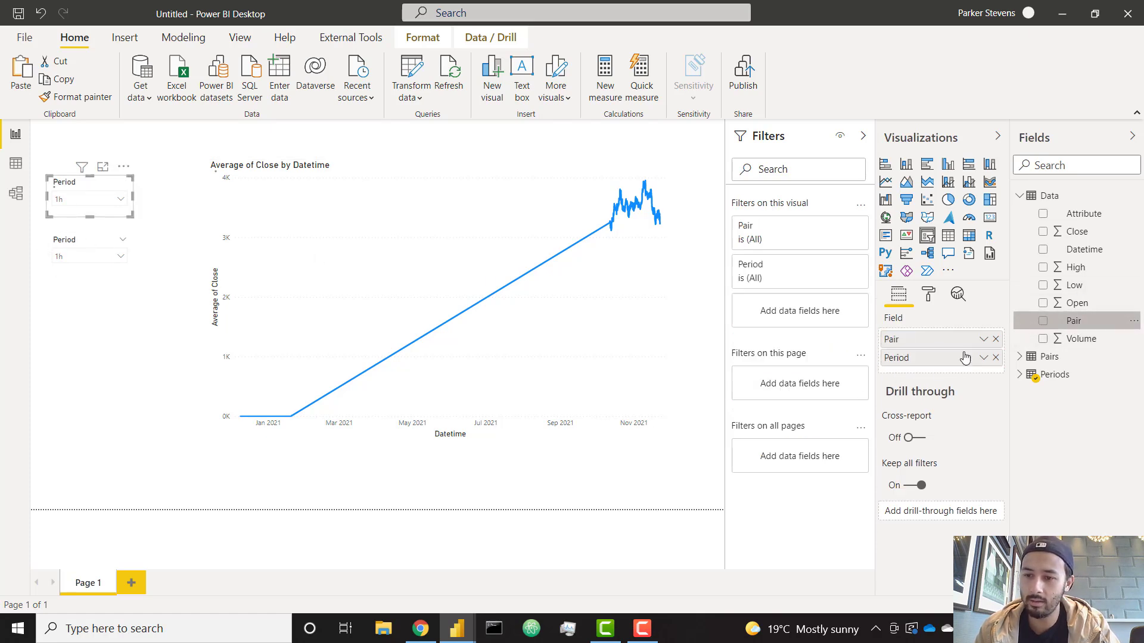
left_click(75, 263)
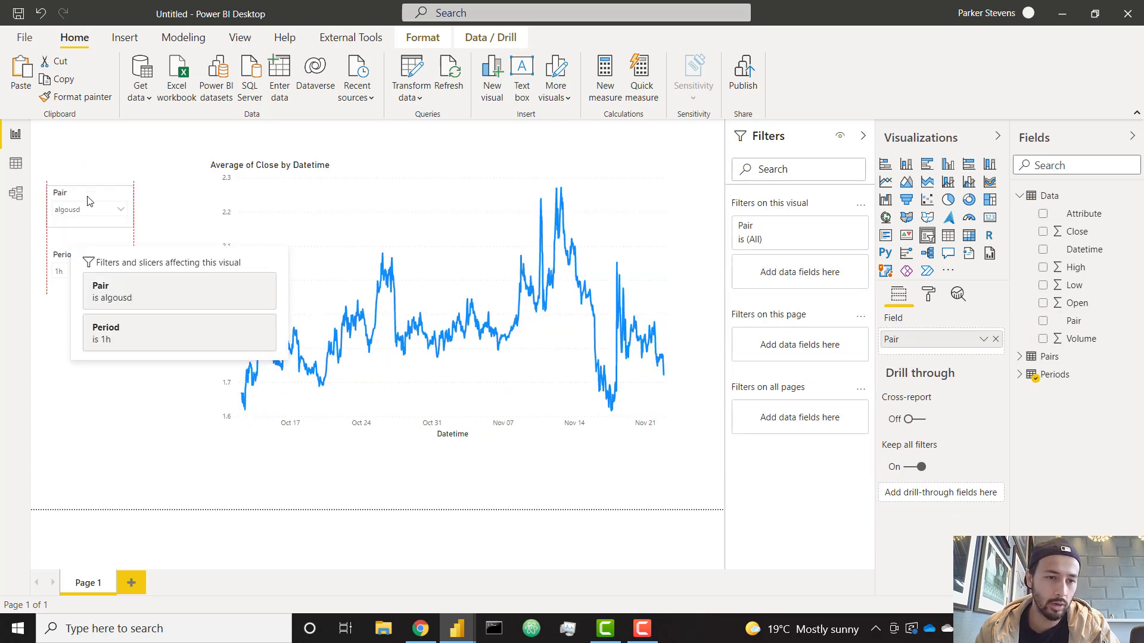
left_click(86, 218)
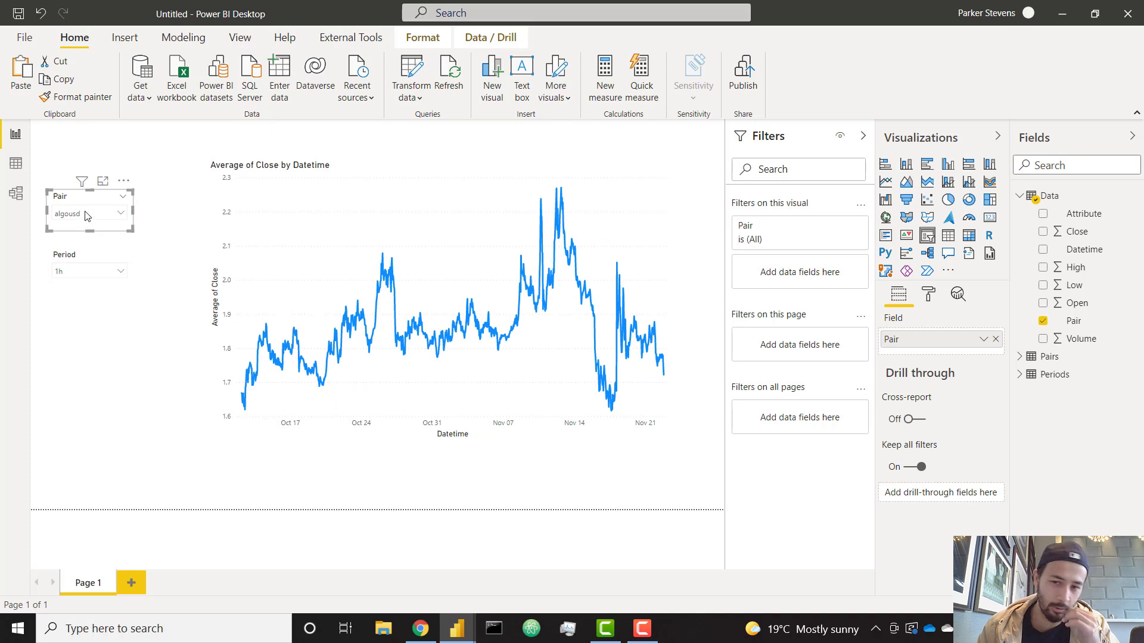
Choose batusd in the Pair slicer to filter the line chart, then deselect the slicer
left_click(88, 215)
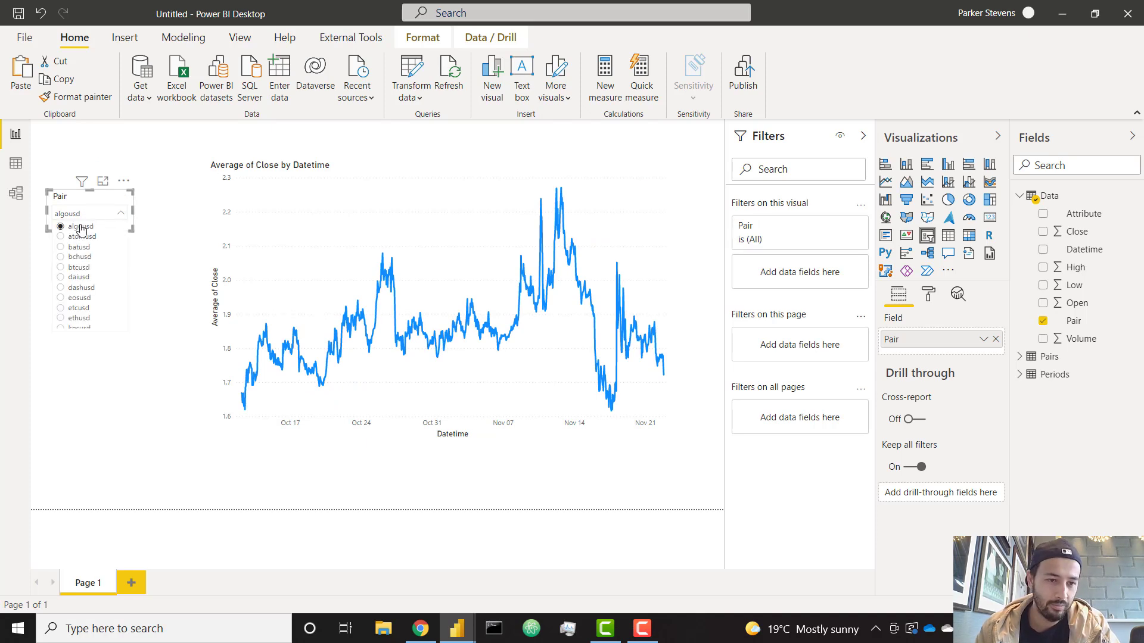
left_click(83, 247)
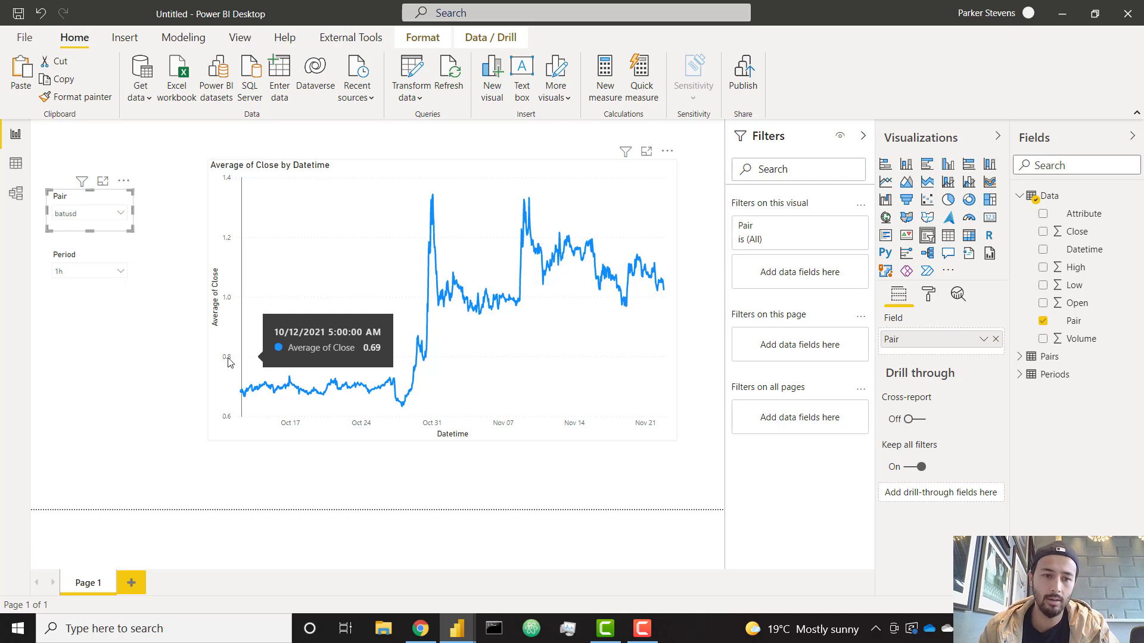
left_click(176, 337)
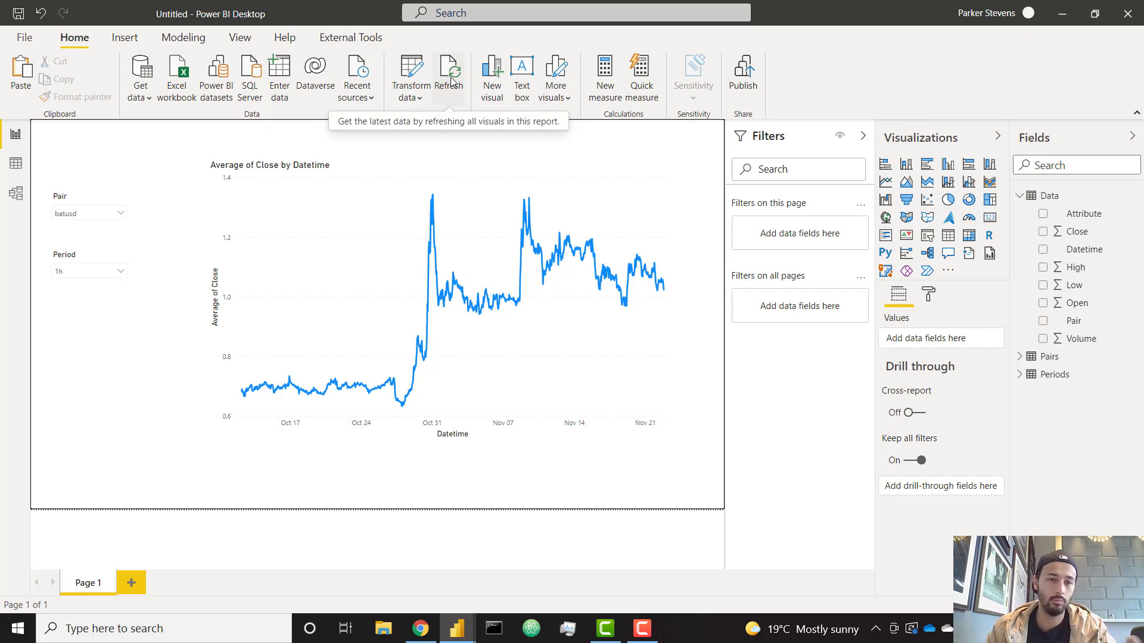
Move the Period slicer and then the Pair slicer slightly lower on the report page, keeping Pair above Period
left_click_drag(81, 258, 82, 282)
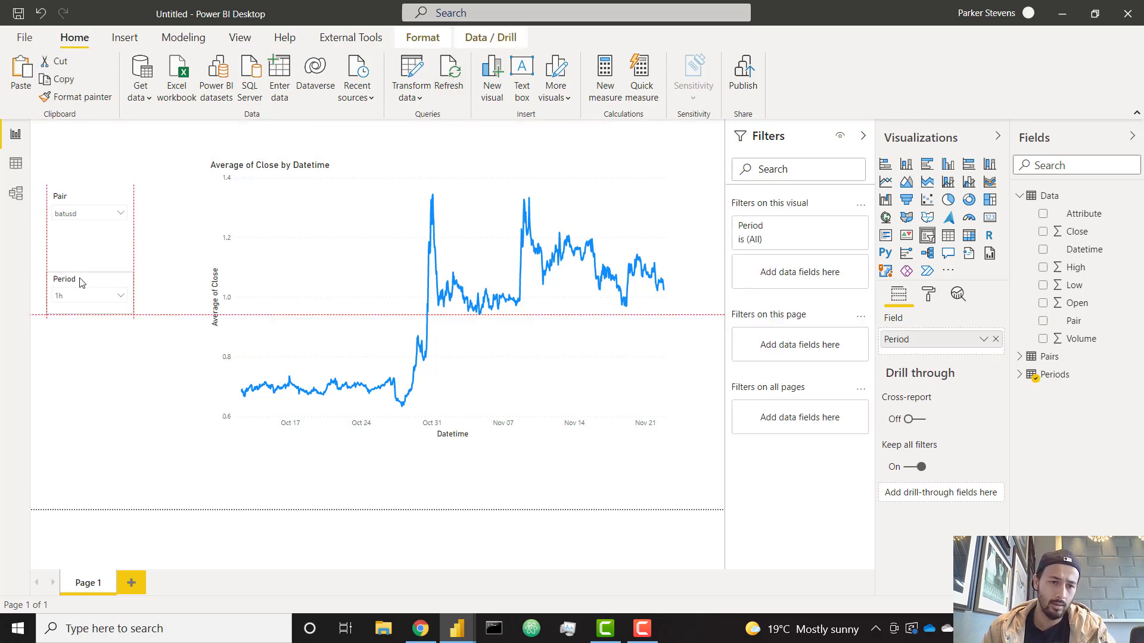
left_click_drag(87, 200, 88, 222)
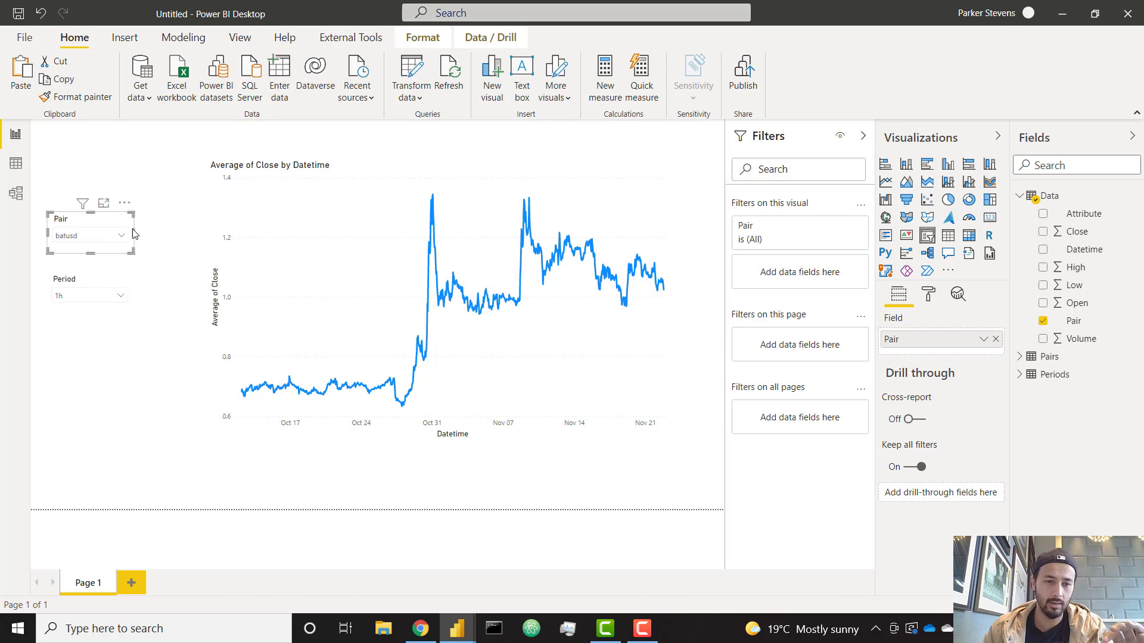
left_click(165, 242)
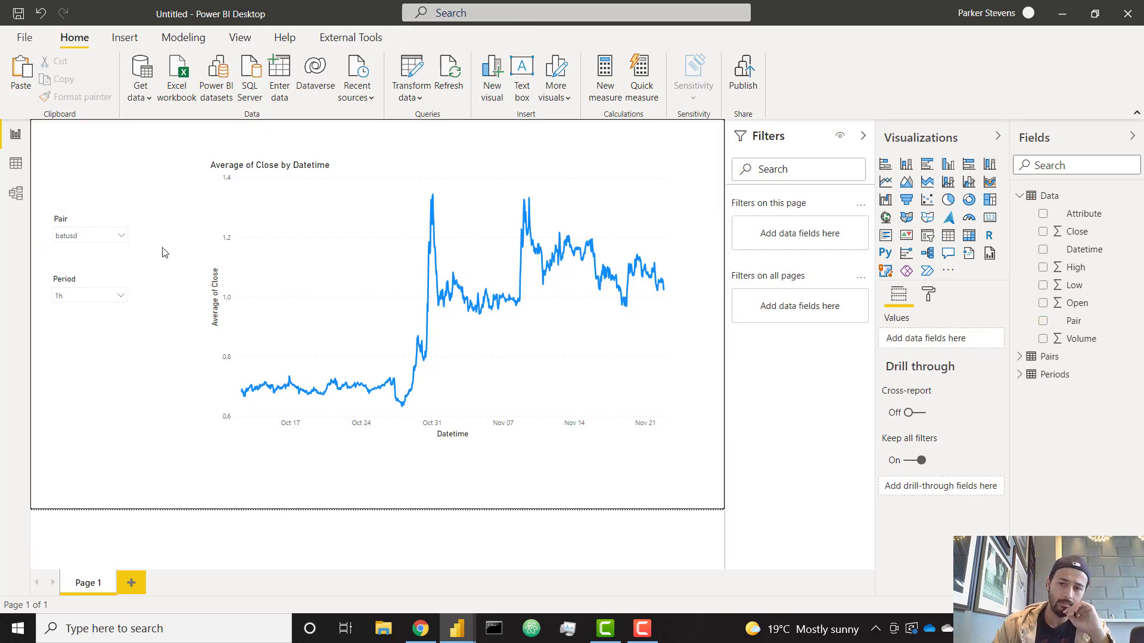
Search the Power BI visuals gallery for "candle" and import Candlestick by OKViz into the report
left_click(568, 168)
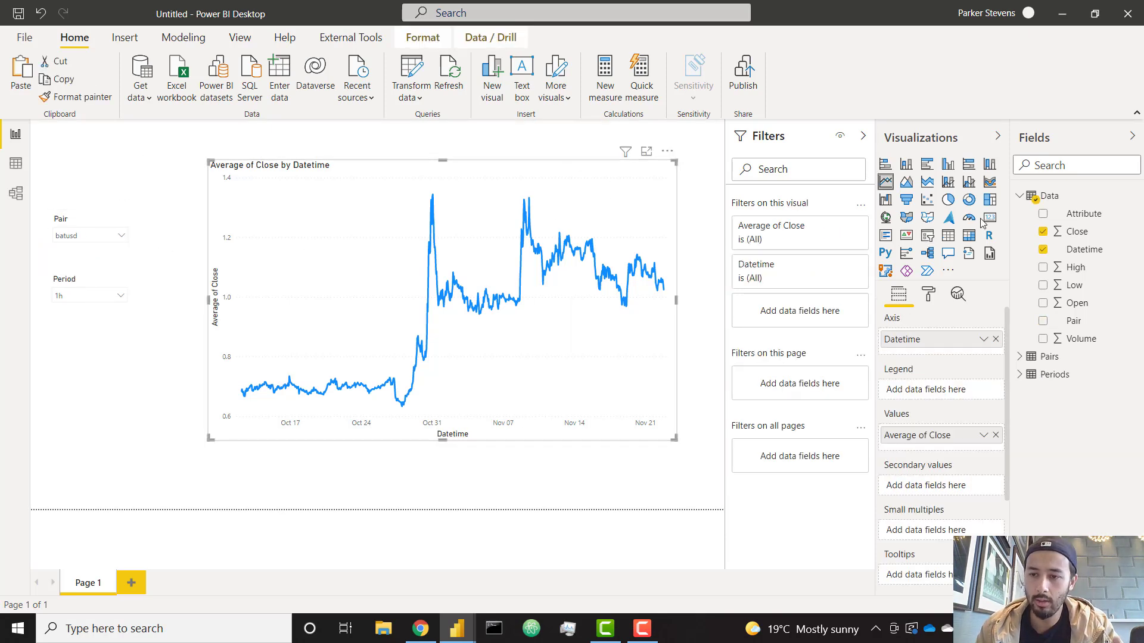
left_click(948, 270)
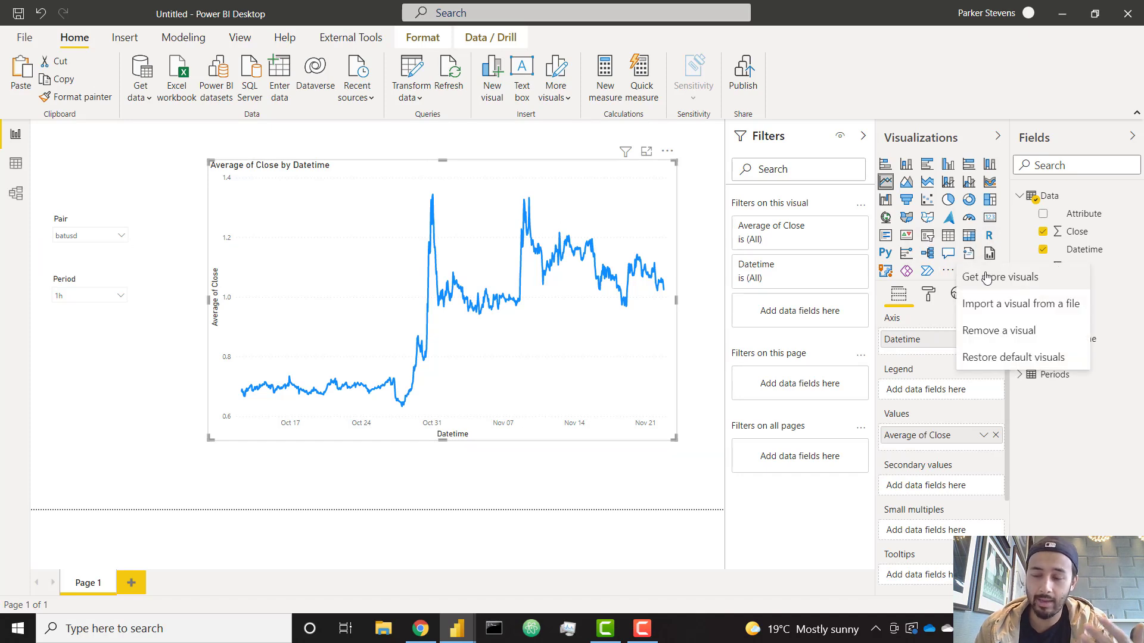
left_click(988, 278)
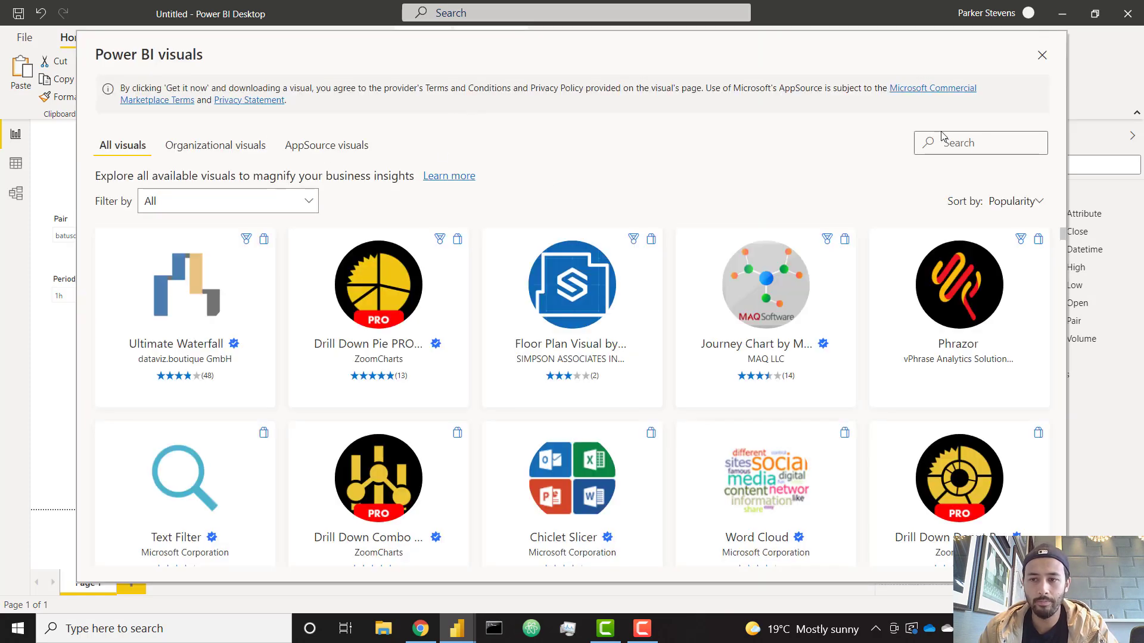
type("candle")
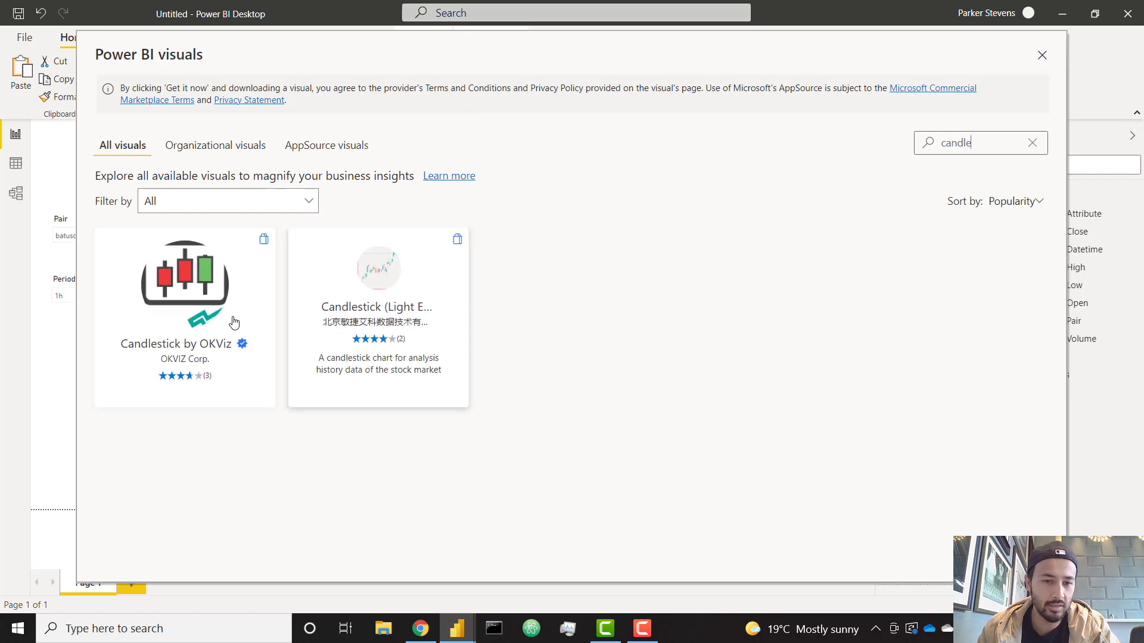
left_click(179, 278)
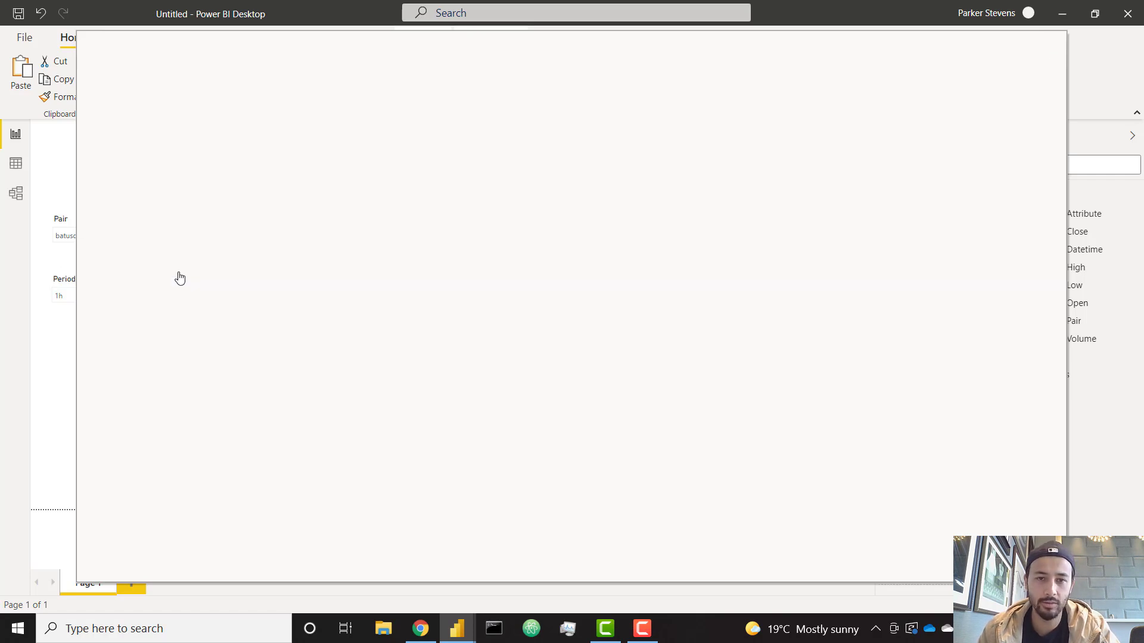
left_click(158, 269)
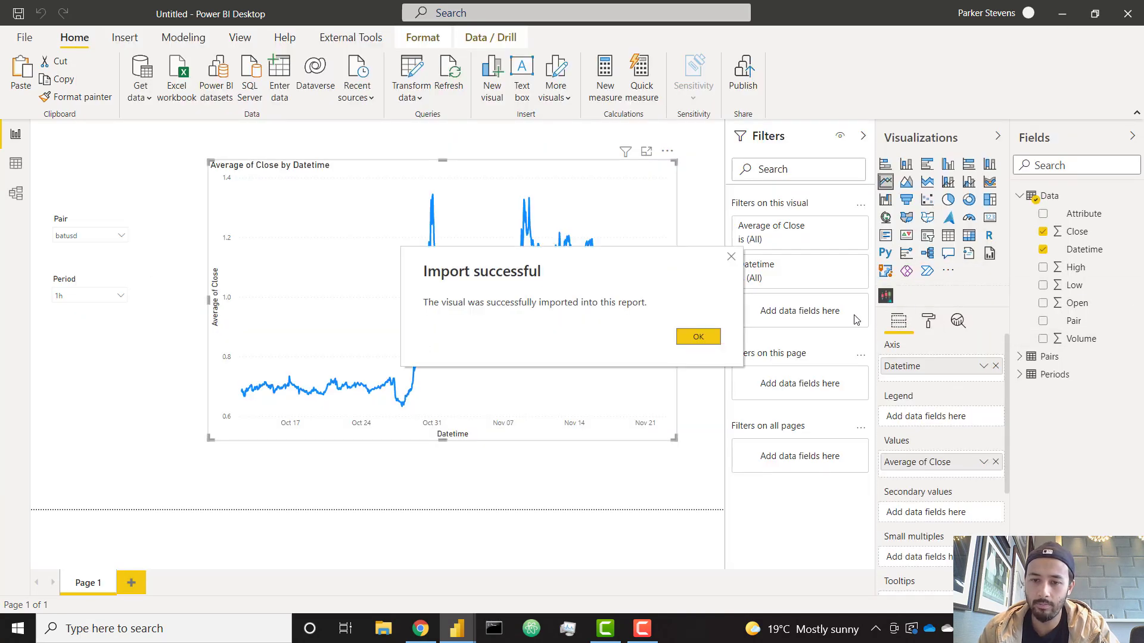
left_click(696, 337)
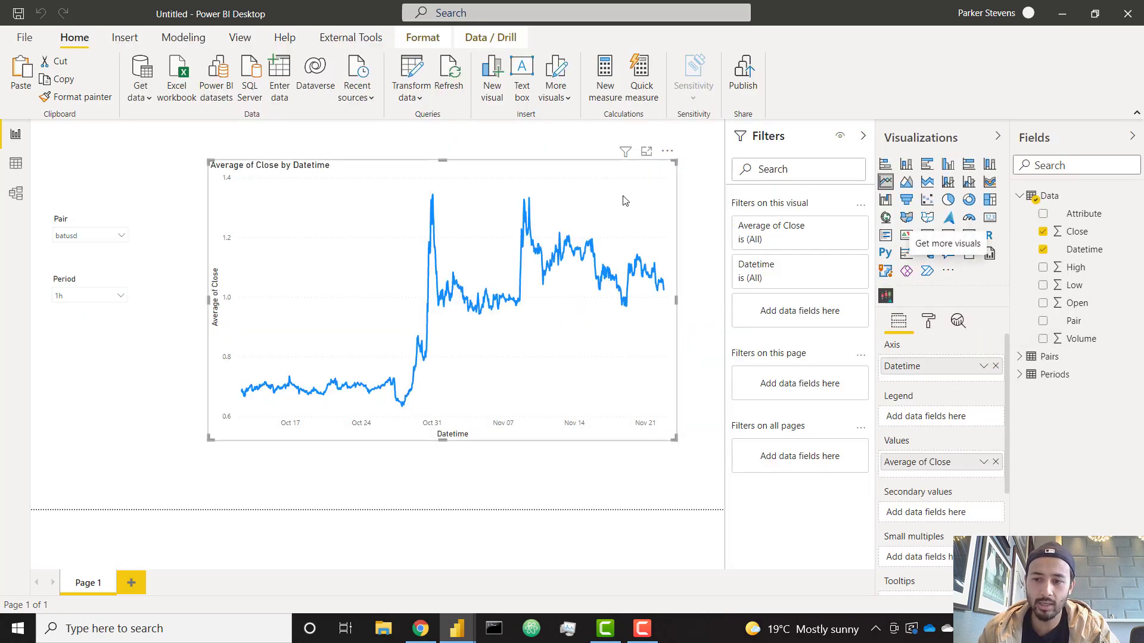
Convert the line chart to the Candlestick visual, replacing Average of Close with Open, Close, High and Low in their matching roles
left_click(886, 295)
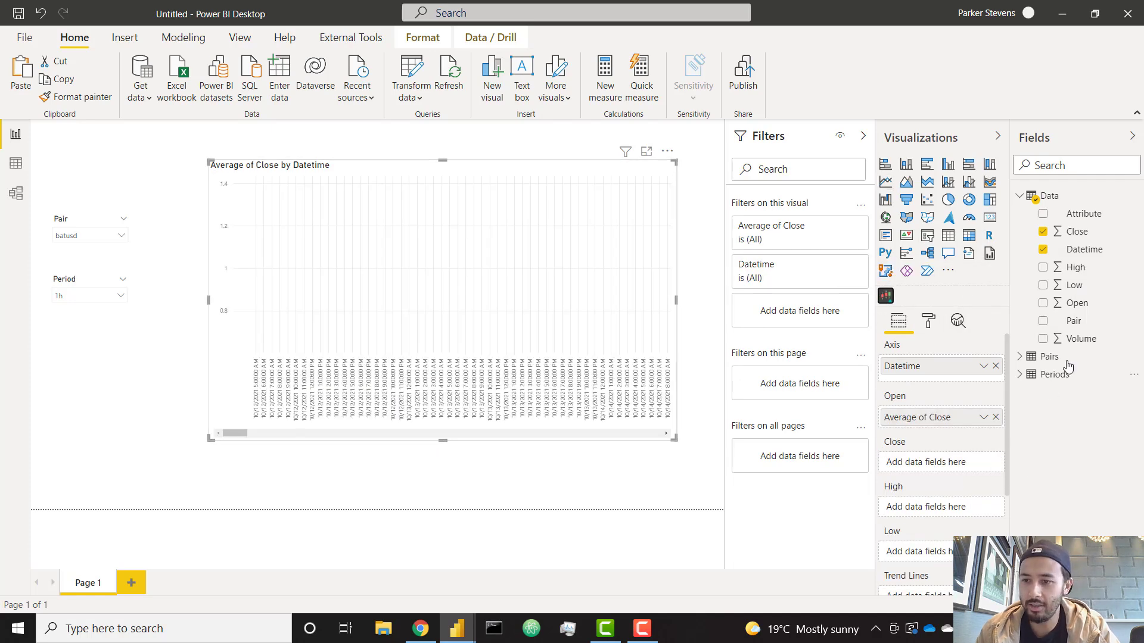
left_click(995, 417)
left_click_drag(1076, 302, 997, 411)
left_click(1043, 304)
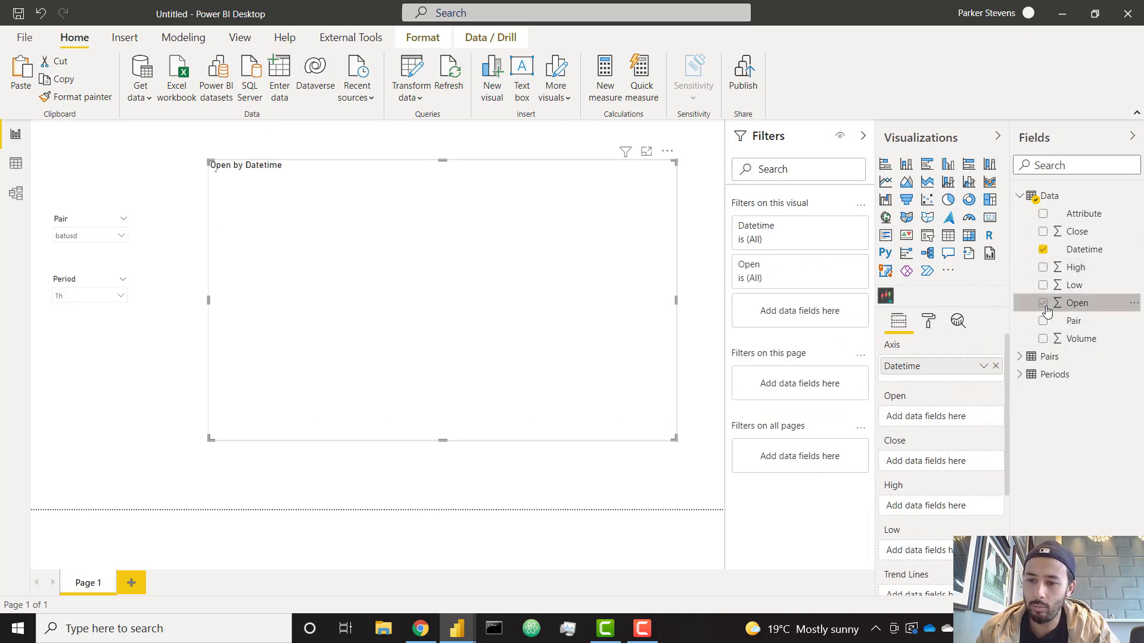
left_click(1043, 232)
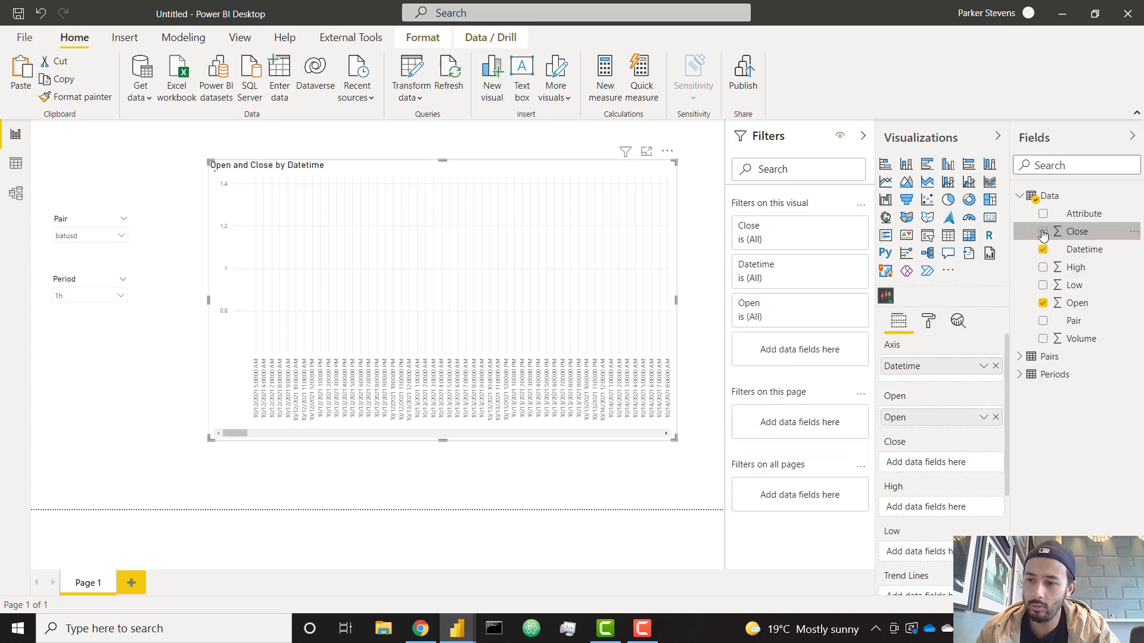
left_click(1043, 267)
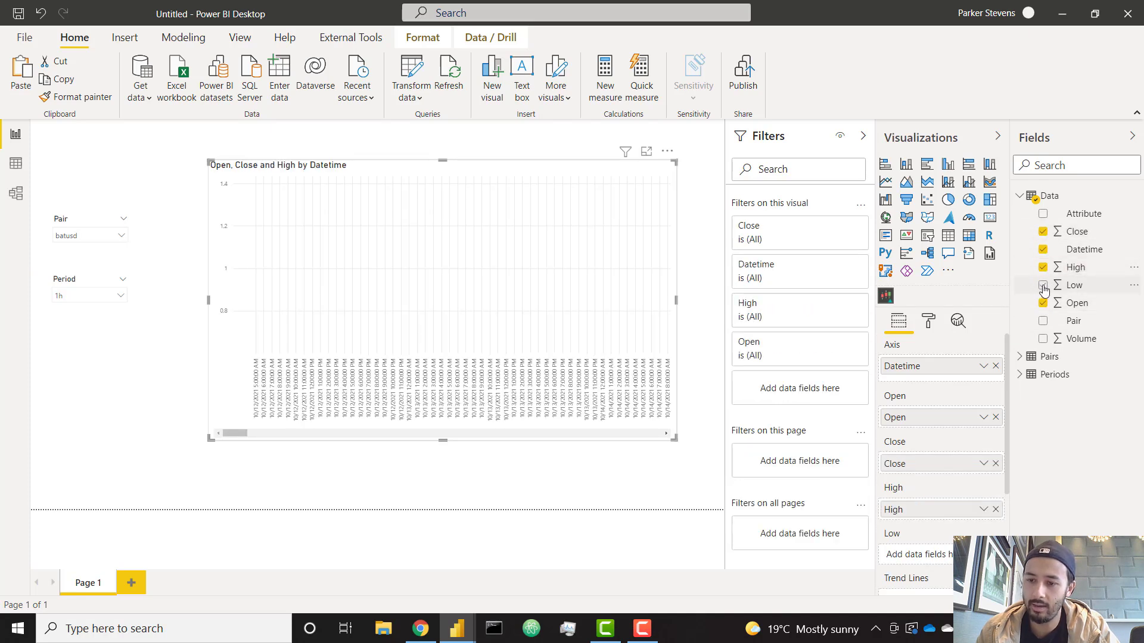
left_click(1043, 285)
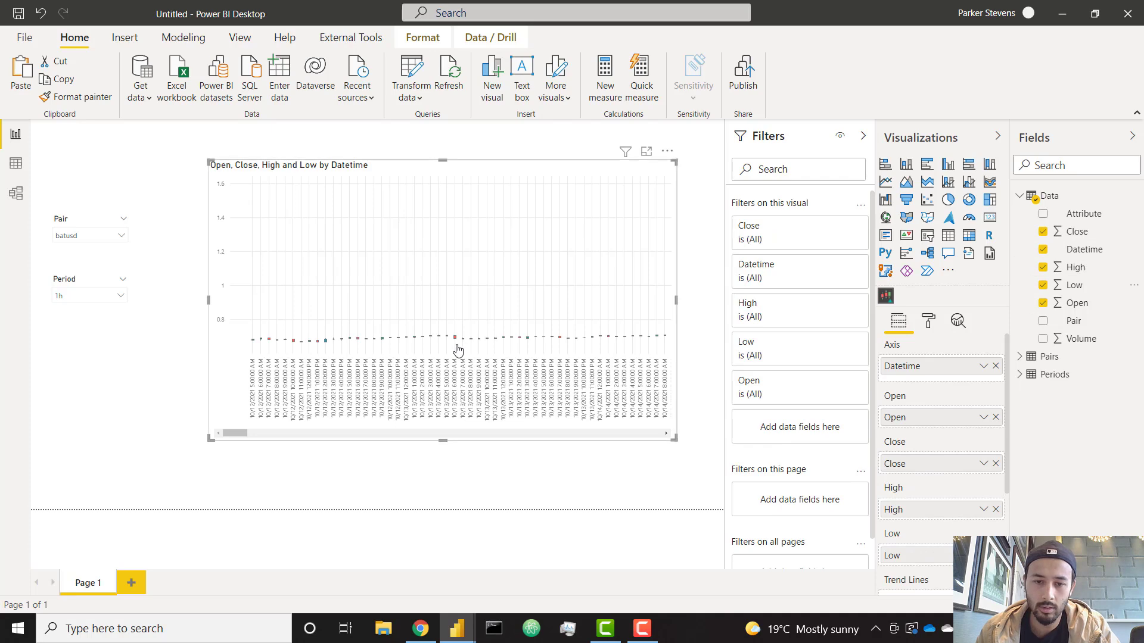
left_click_drag(246, 441, 420, 432)
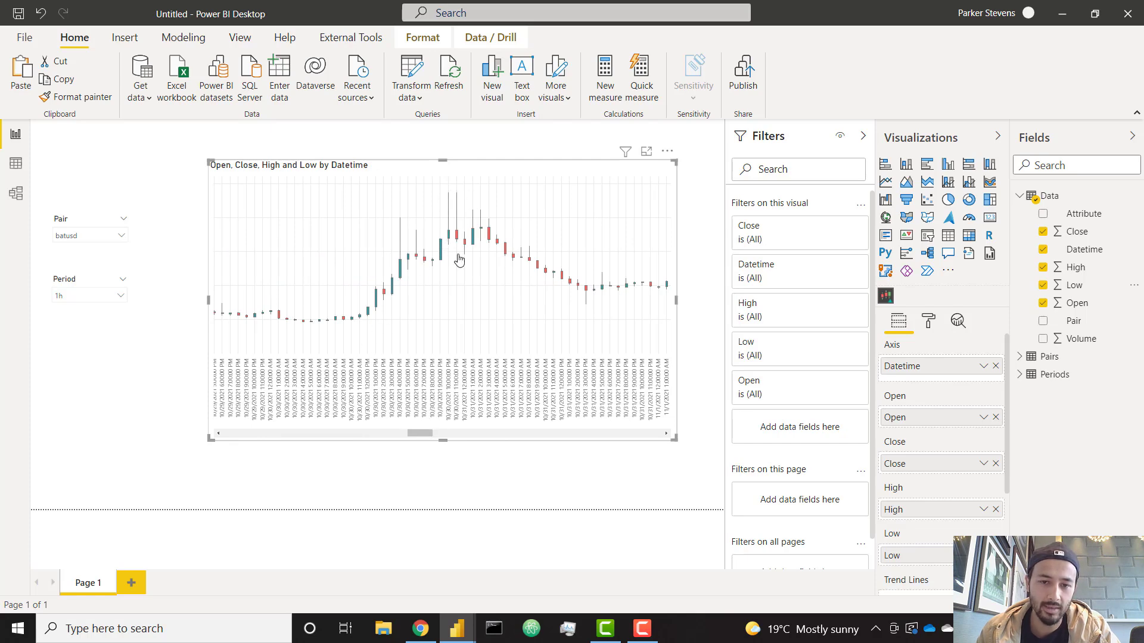
left_click_drag(420, 433, 205, 449)
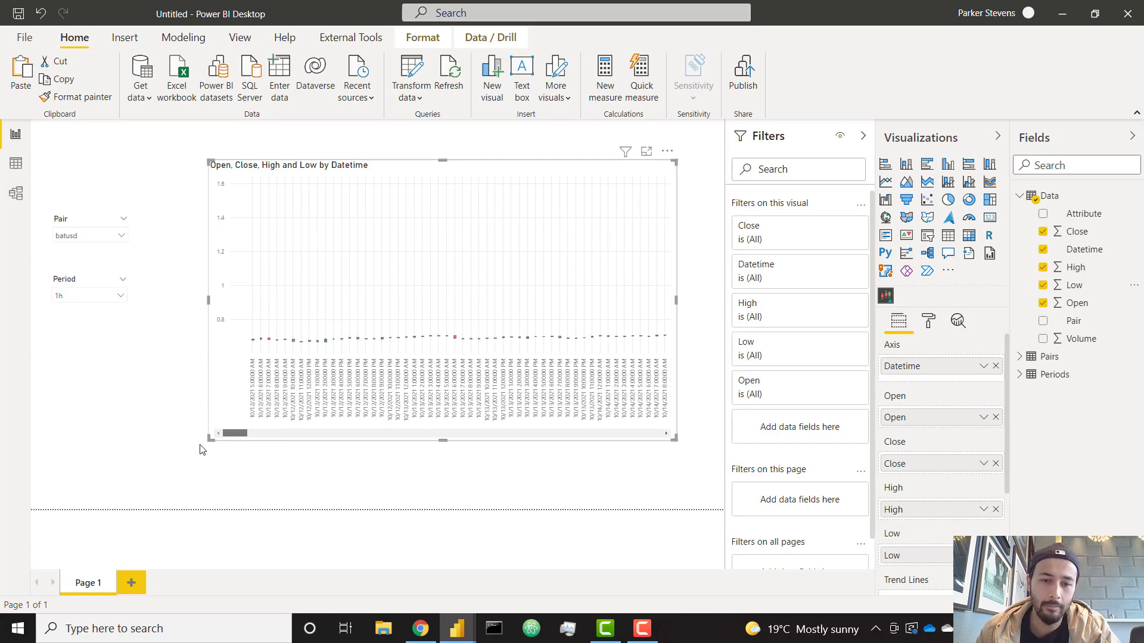
Convert the candlestick chart back to a line chart and remove Open, High and Low so that only Close is plotted
left_click(885, 183)
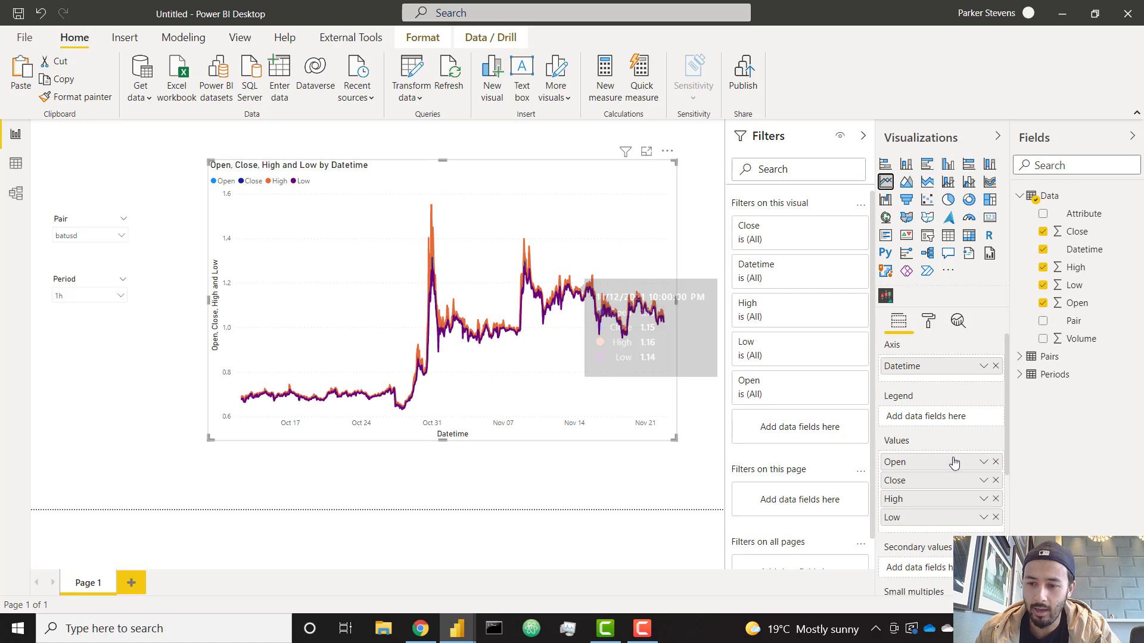
left_click(995, 465)
left_click(995, 482)
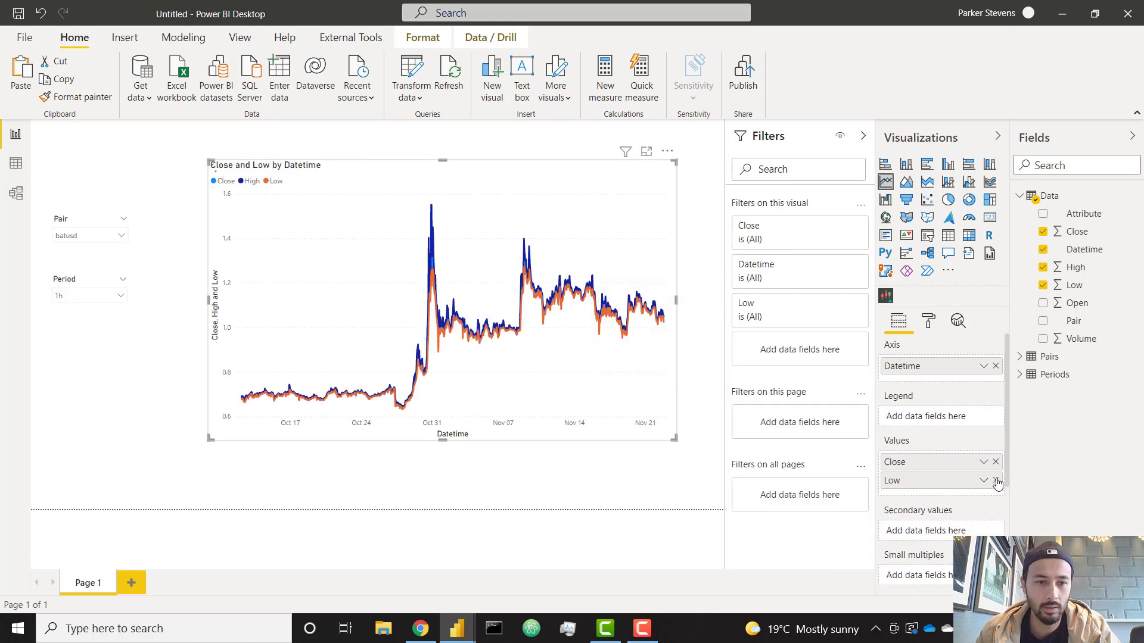
left_click(996, 481)
left_click(166, 360)
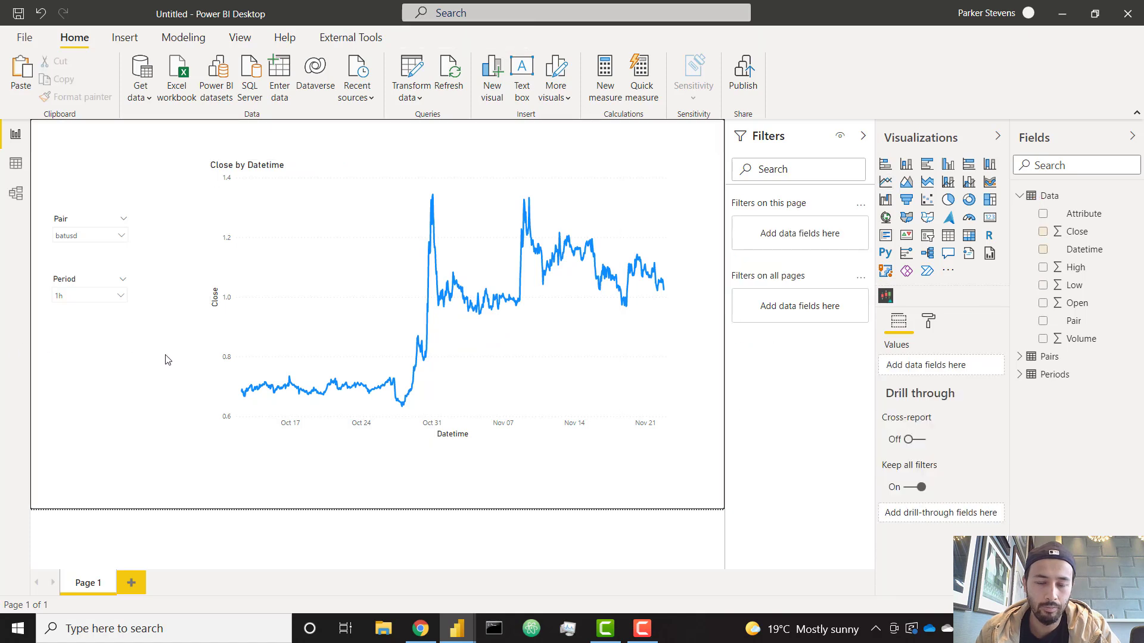
left_click(82, 268)
left_click(205, 241)
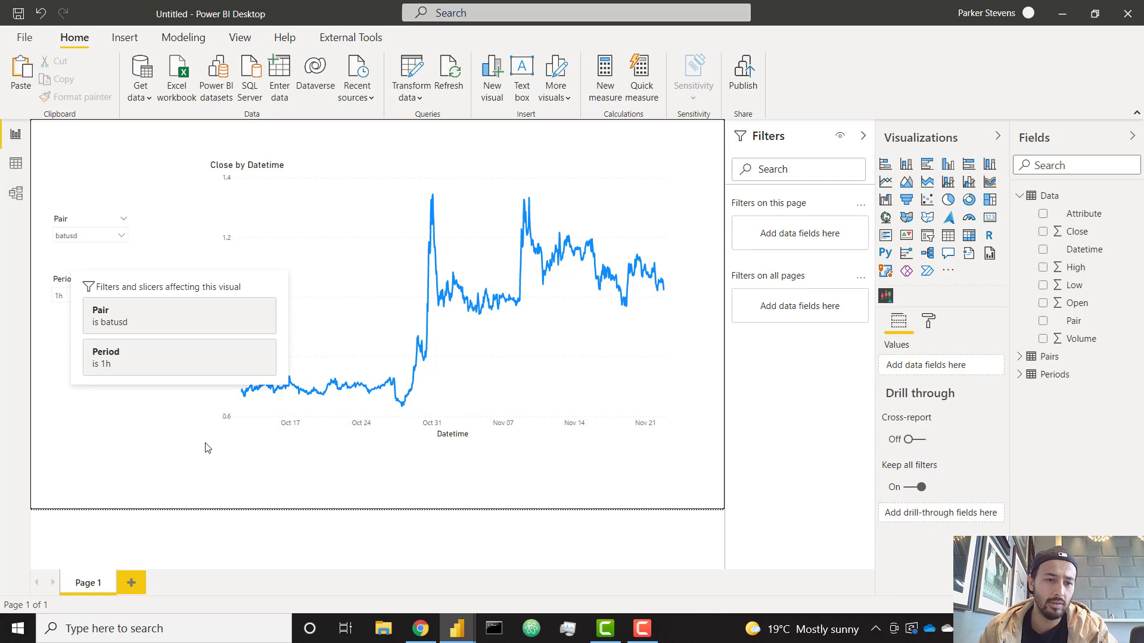
In Power Query, edit the Pairs query's Removed Other Columns step to also keep allowance.remaining, and apply the changes to the report
left_click(413, 67)
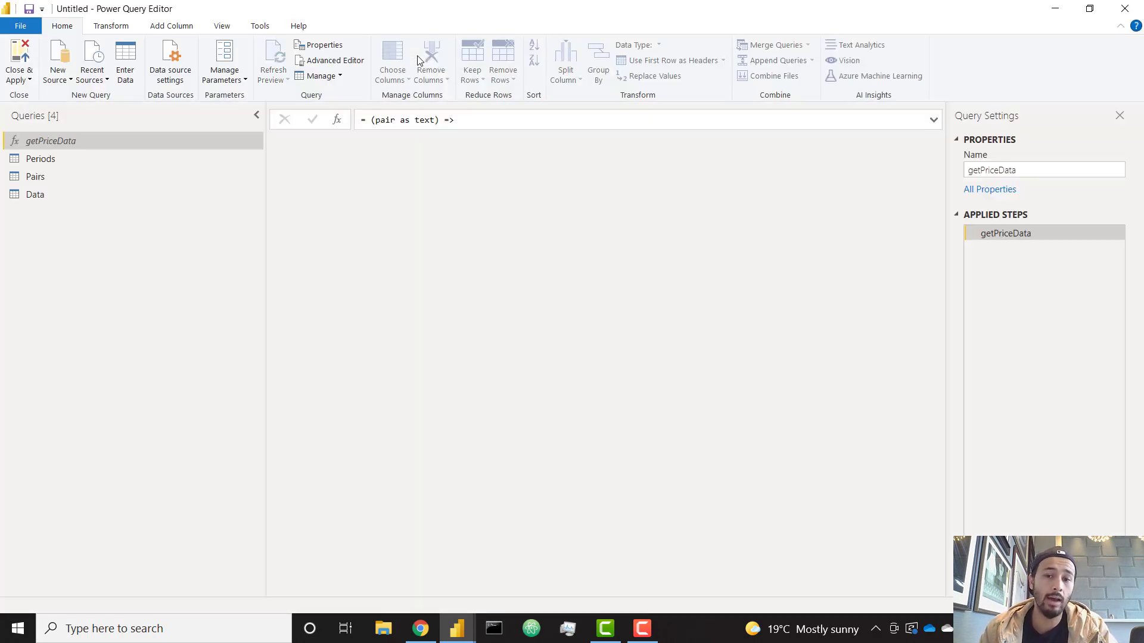
left_click(88, 184)
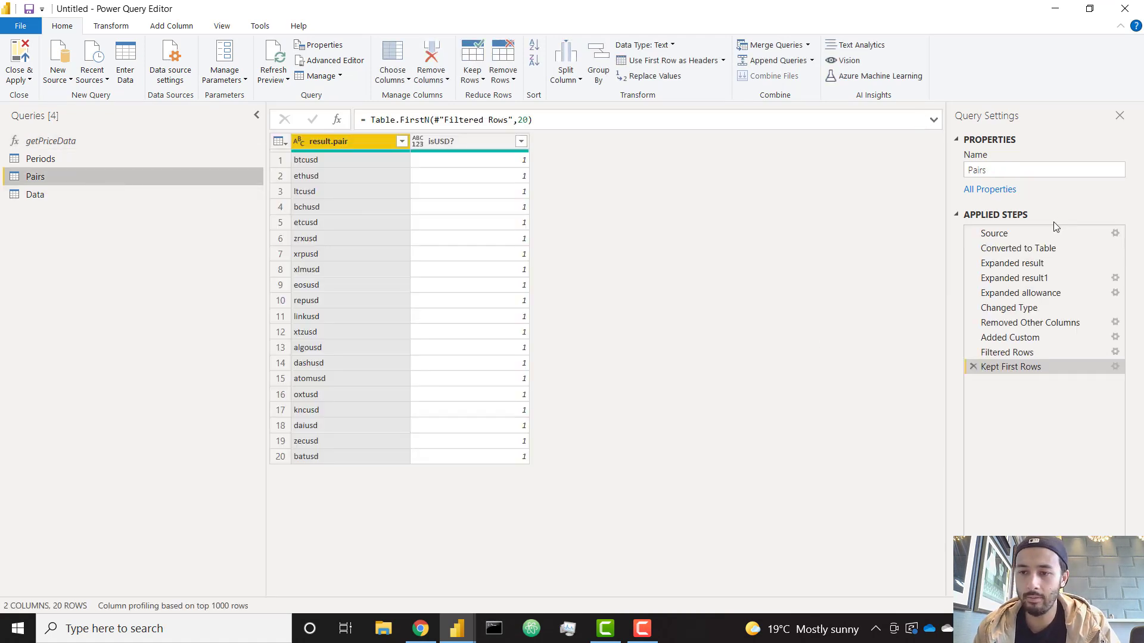
left_click(1047, 291)
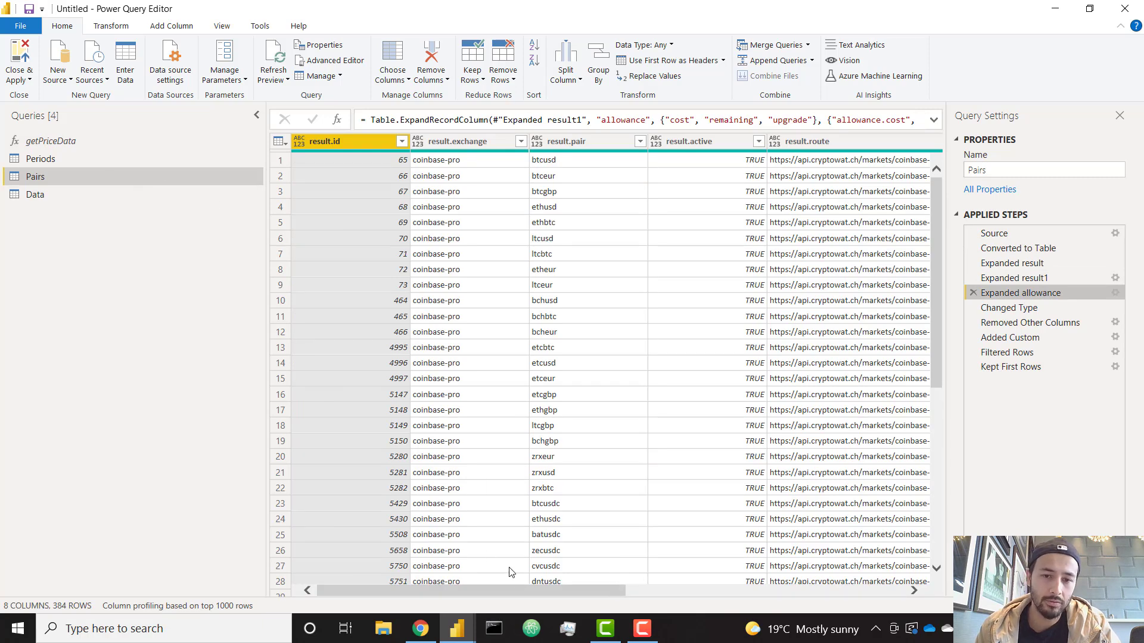
left_click_drag(518, 592, 801, 591)
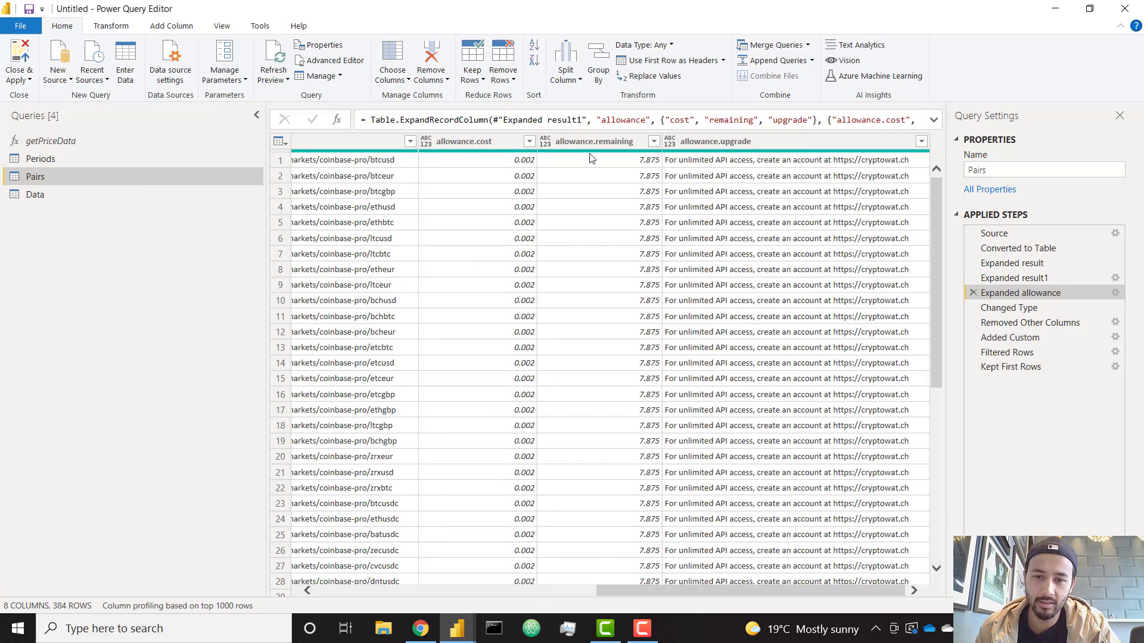
left_click(1032, 322)
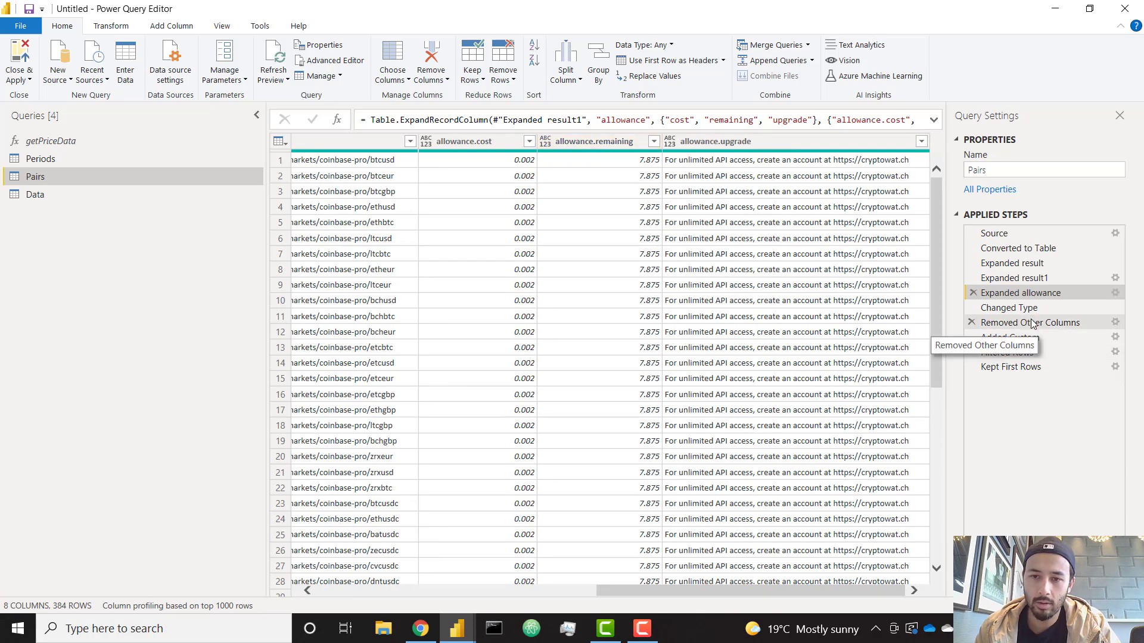
double_click(1033, 322)
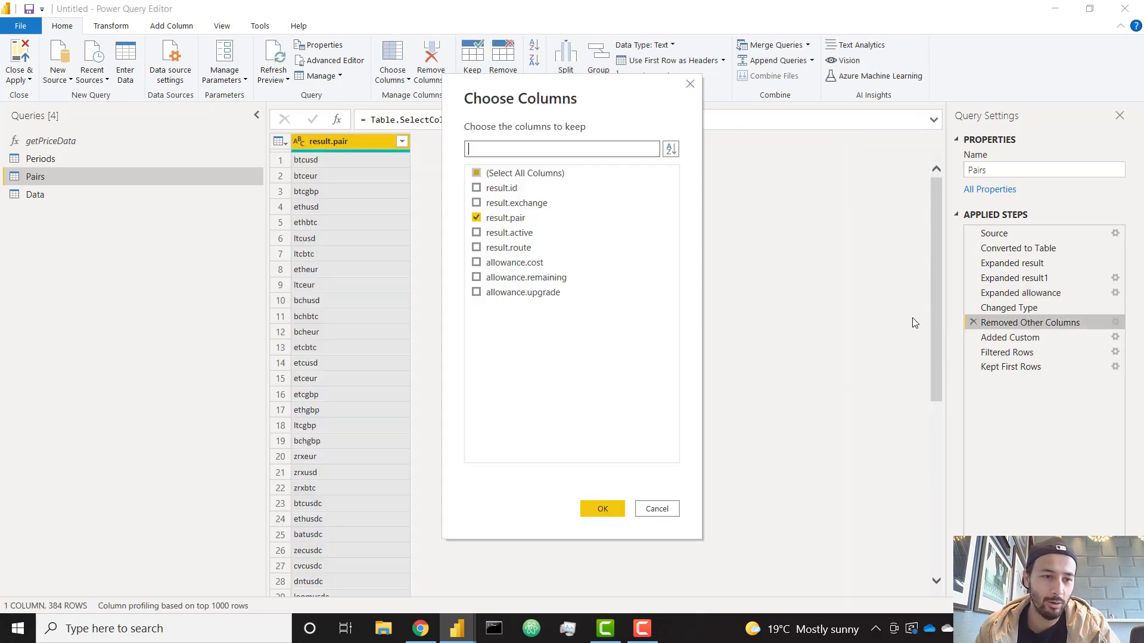
left_click(523, 278)
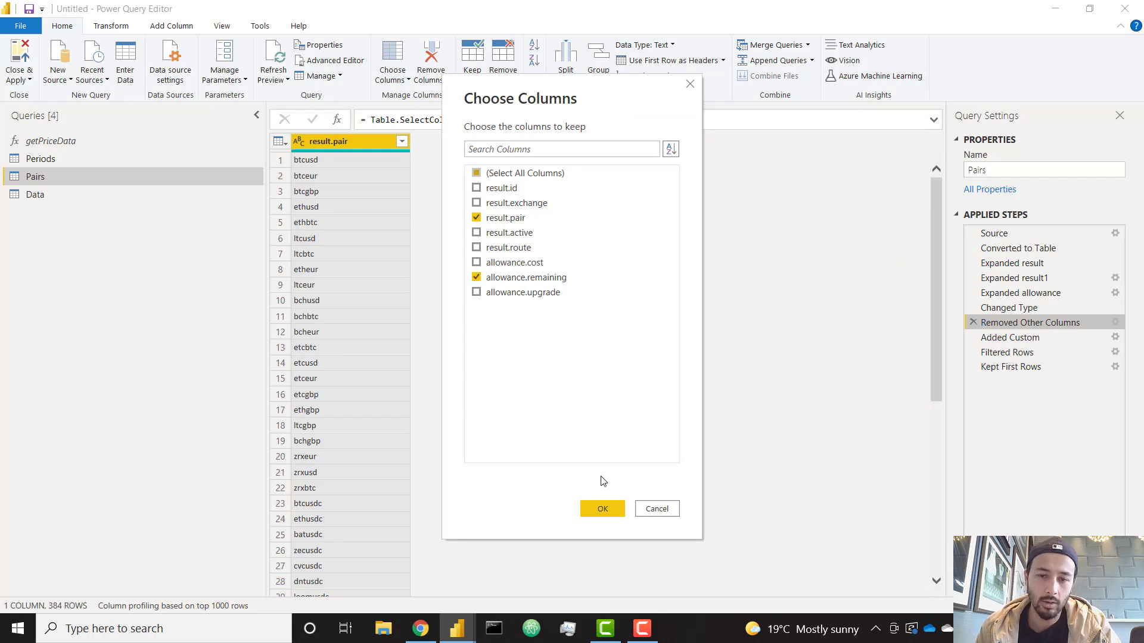
left_click(596, 508)
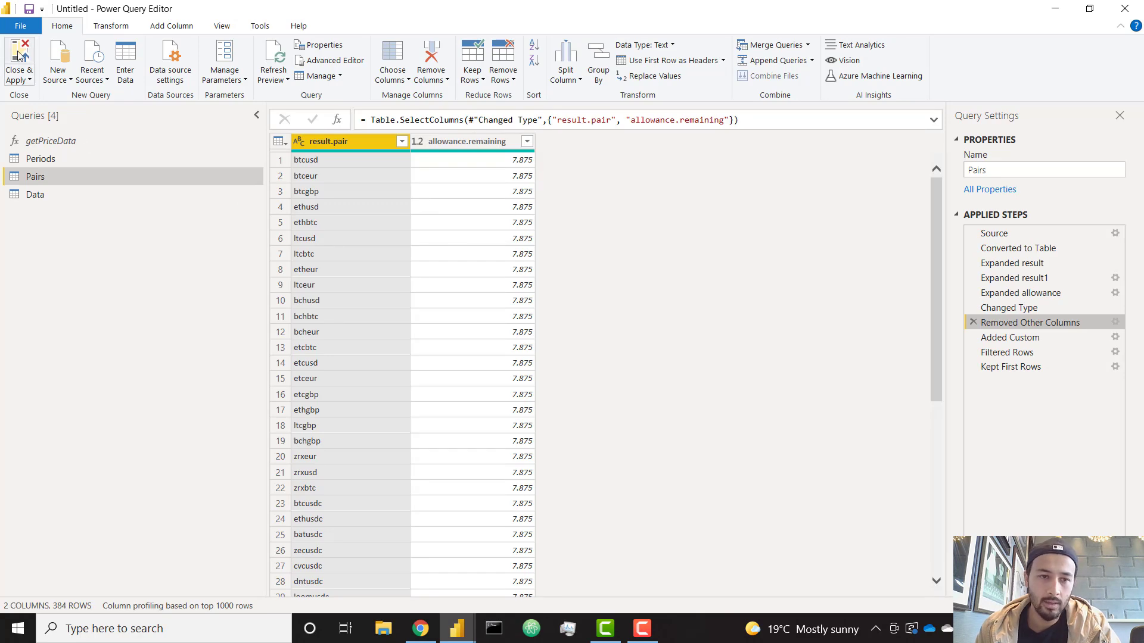
left_click(19, 55)
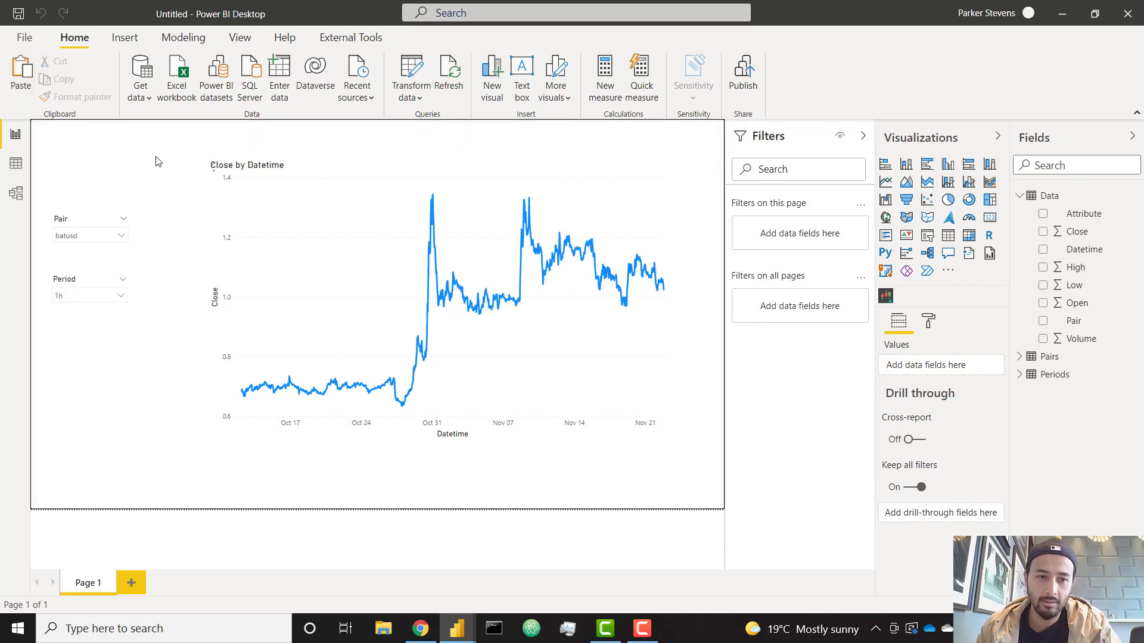
Add a wide, short card visual above the Pair slicer showing allowance.remaining from the Pairs table
left_click(990, 217)
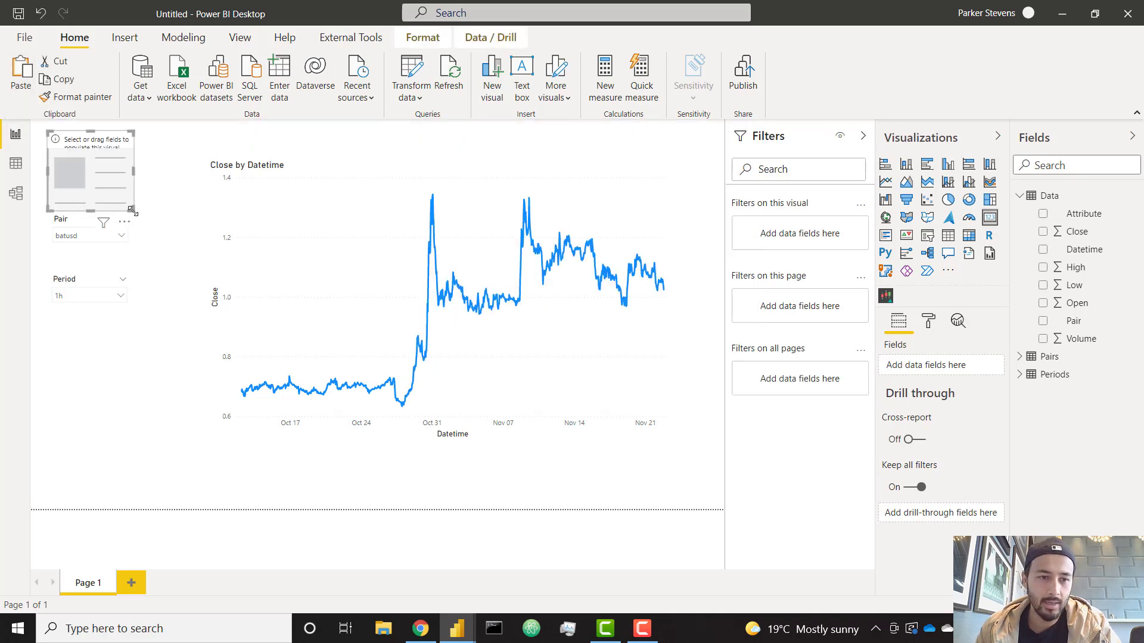
left_click_drag(131, 208, 188, 185)
left_click(1019, 357)
left_click_drag(1090, 375, 968, 379)
left_click_drag(1091, 375, 942, 370)
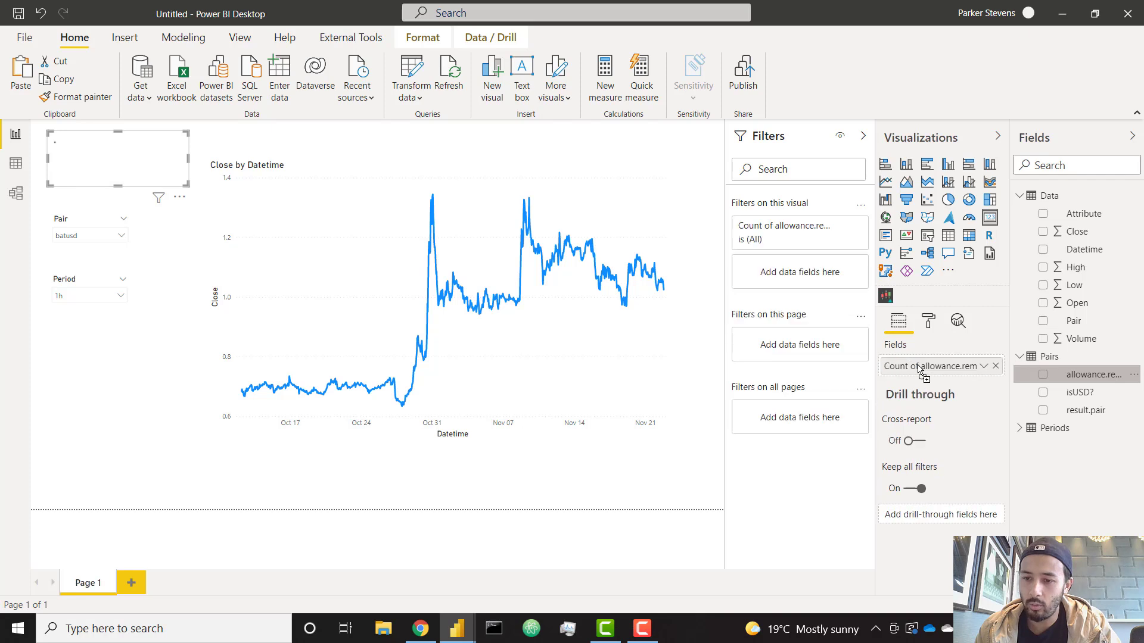
Set the card's allowance.remaining aggregation to Maximum
left_click(984, 367)
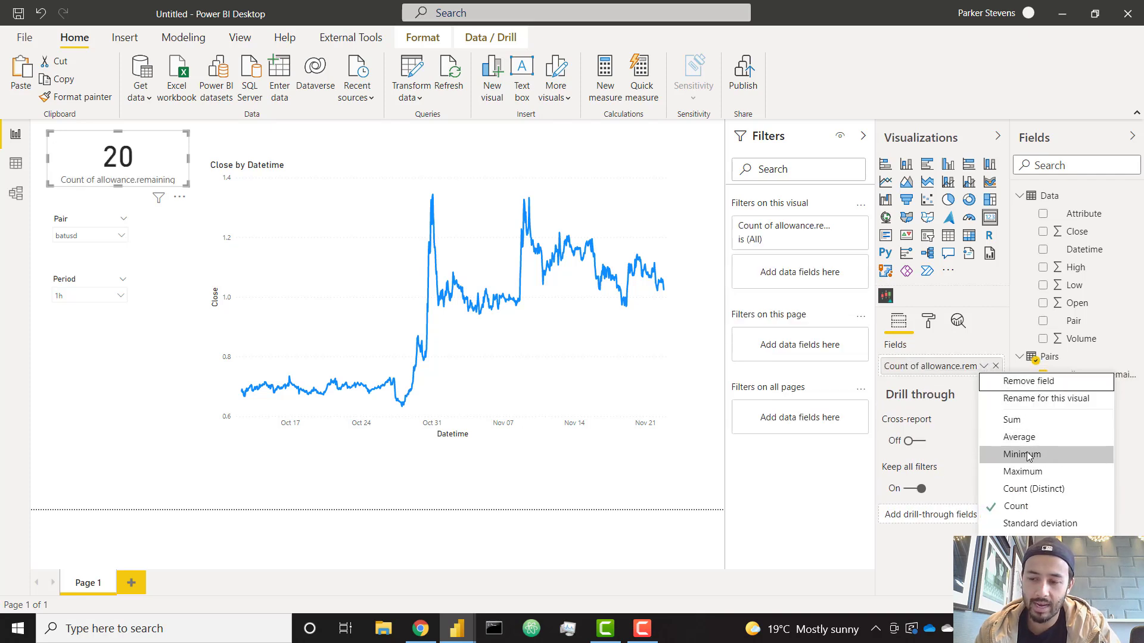
left_click(1033, 472)
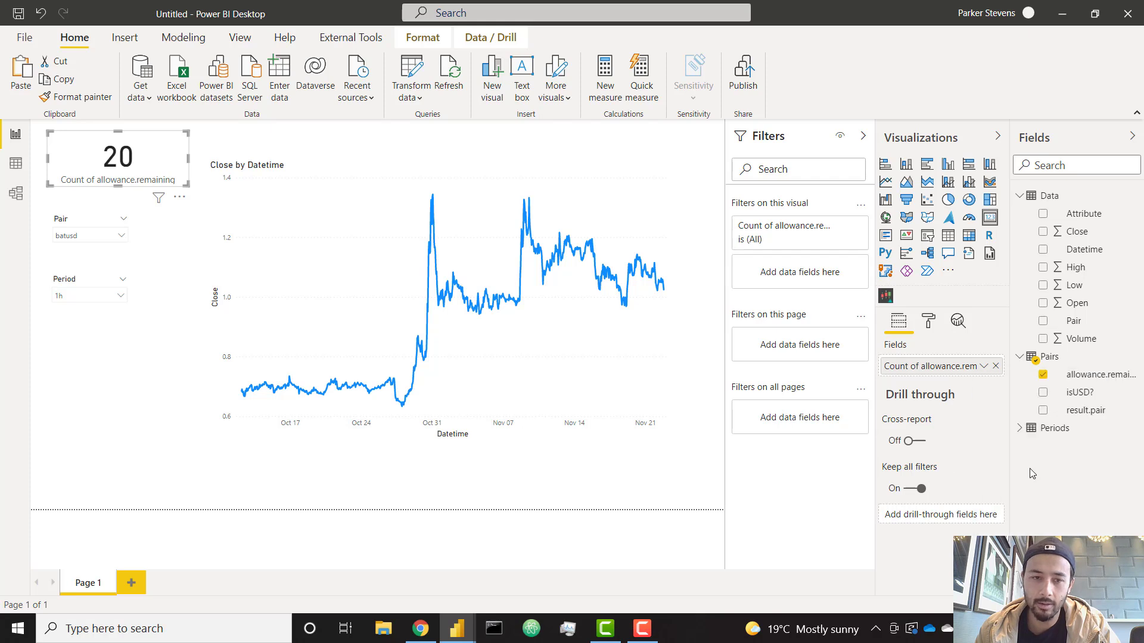
left_click(195, 159)
left_click(184, 160)
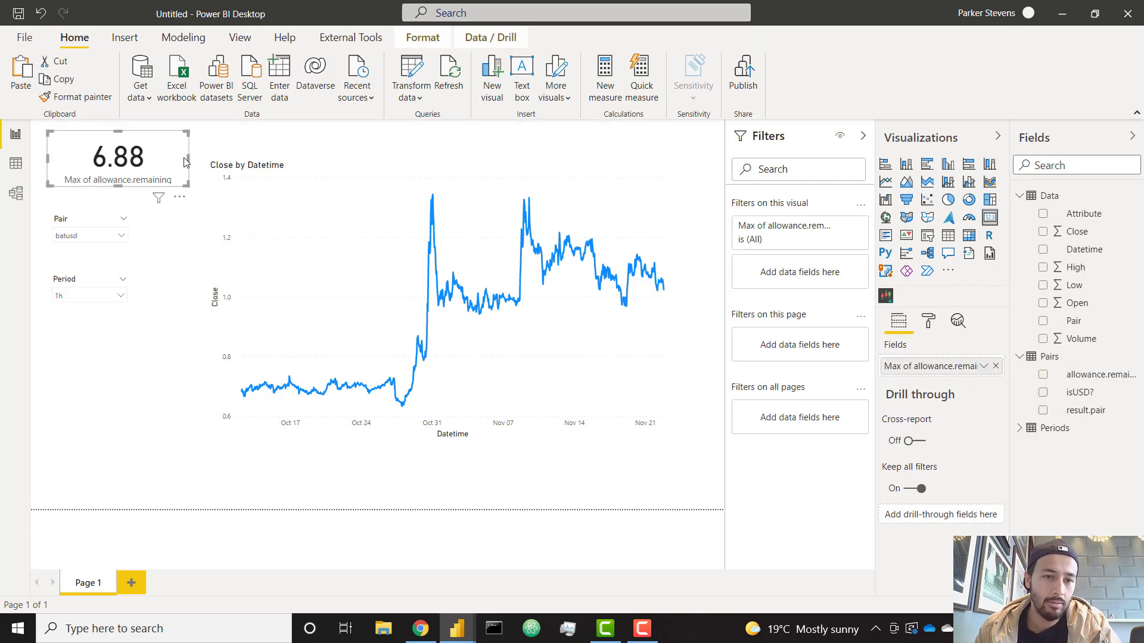
Widen the allowance card slightly and set its data label to 4 decimal places with display units None
left_click_drag(189, 159, 161, 157)
left_click(928, 320)
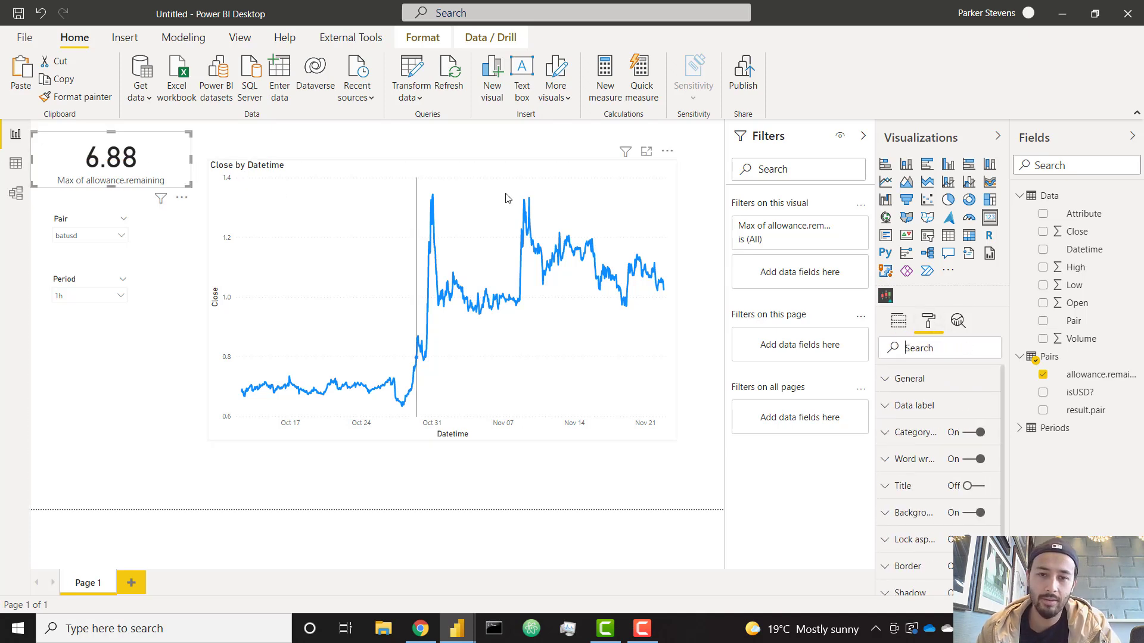
left_click(914, 408)
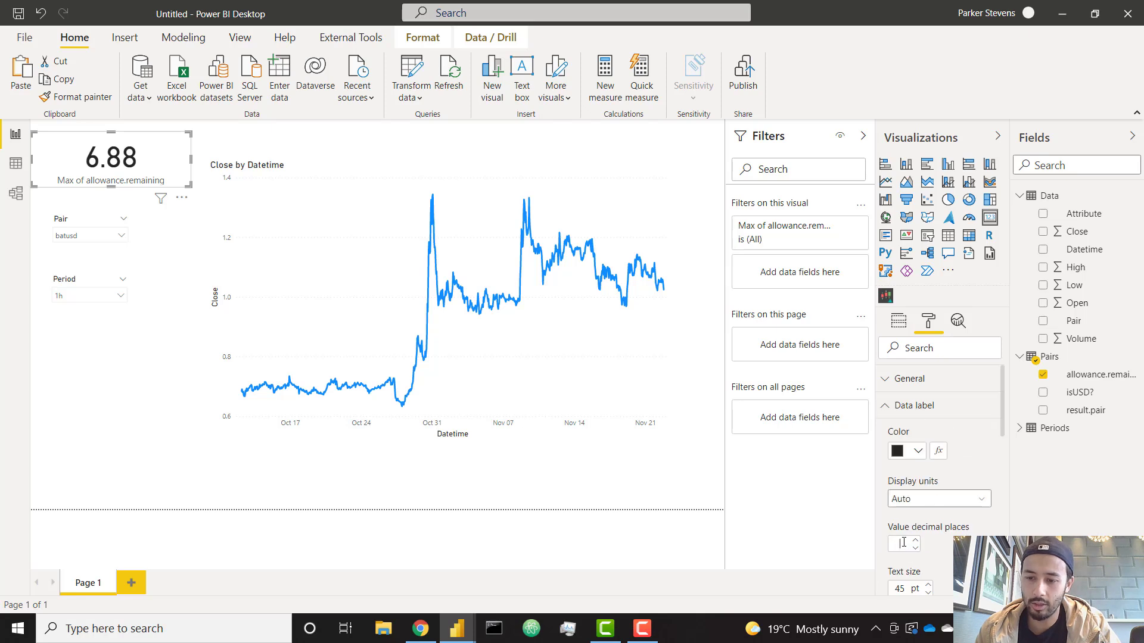
type("4")
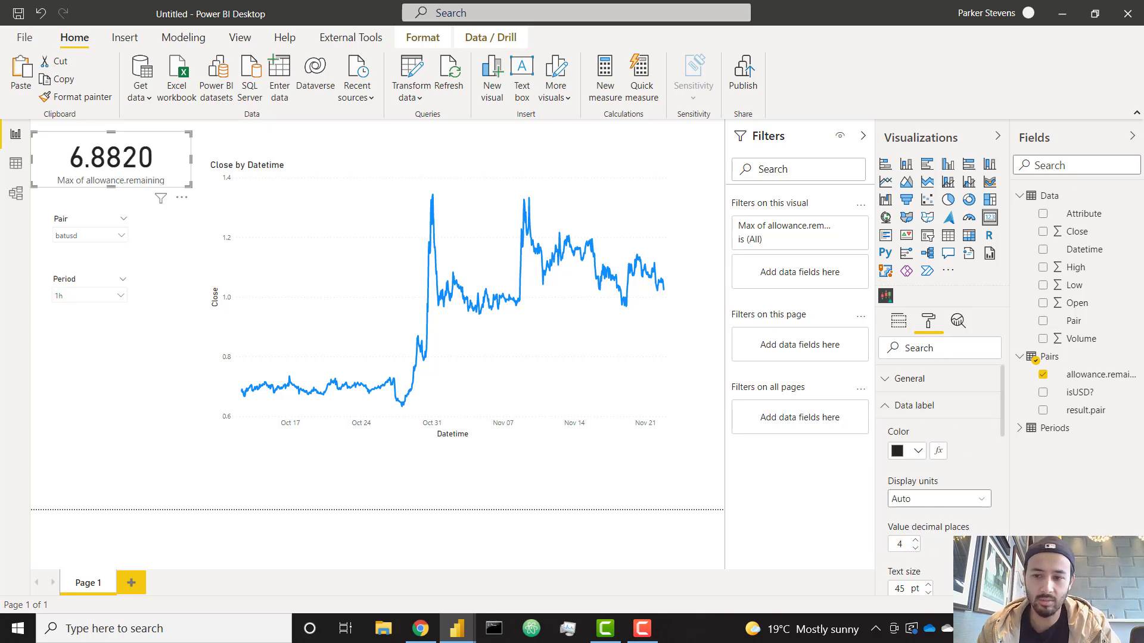
left_click(953, 500)
left_click(935, 533)
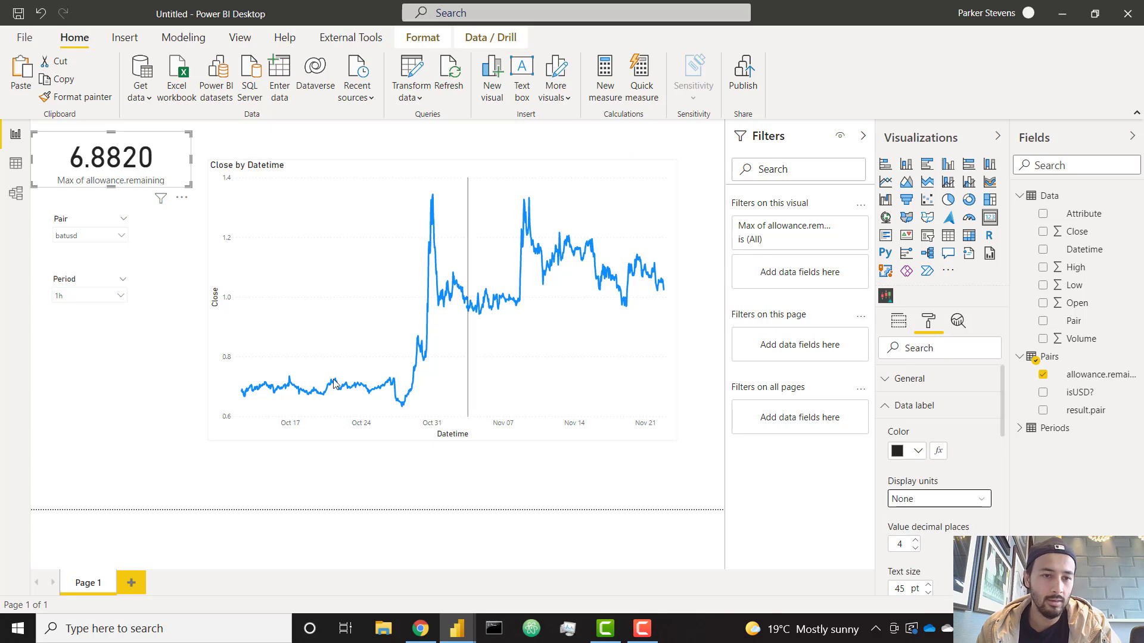
Check which slicers affect the allowance card and refresh the report data to update the remaining allowance
mouse_move(160, 198)
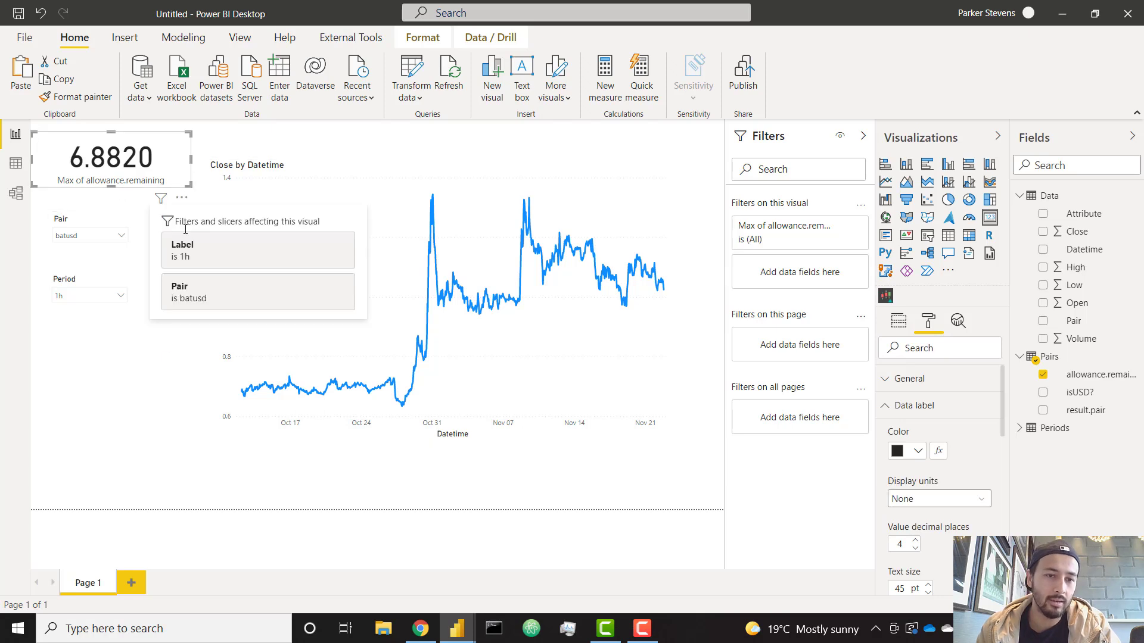
left_click(167, 366)
left_click(448, 77)
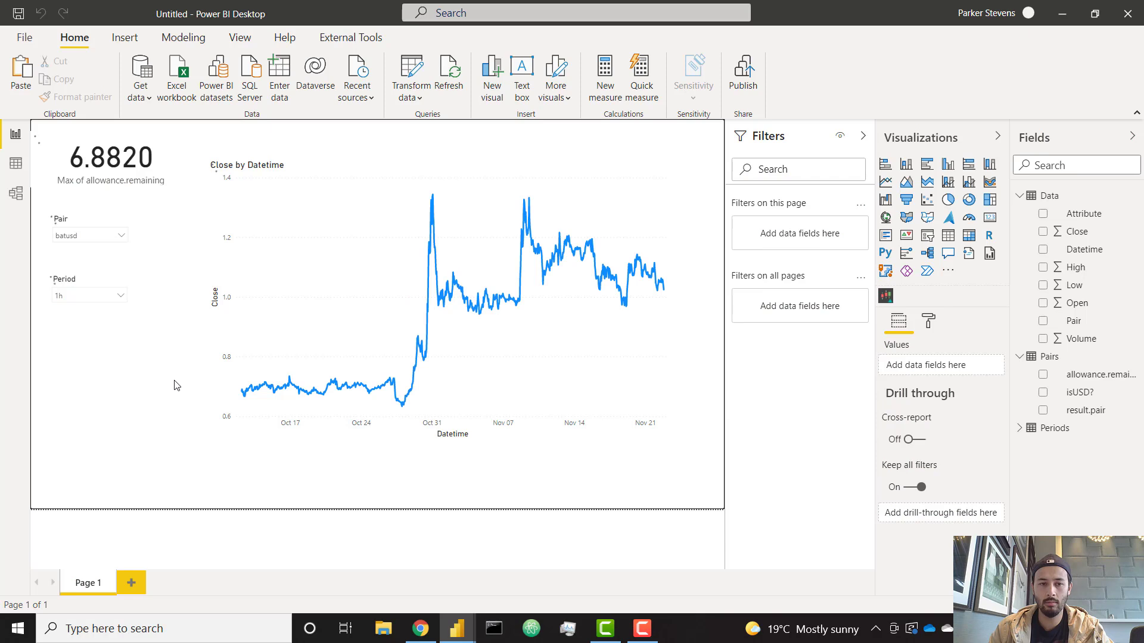
left_click(132, 180)
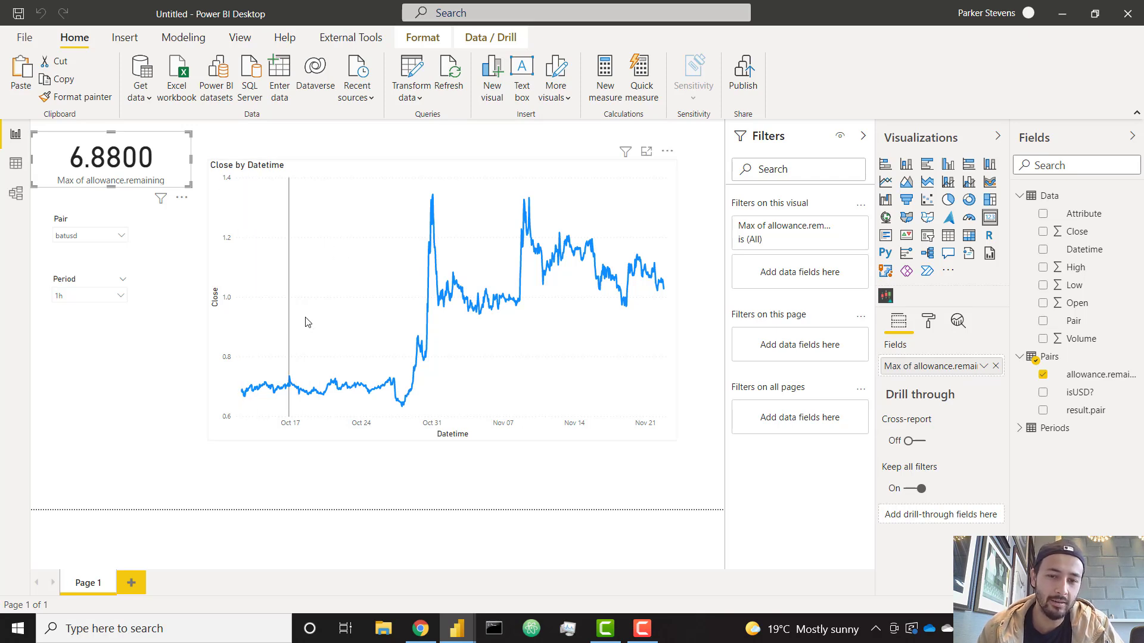
mouse_move(160, 198)
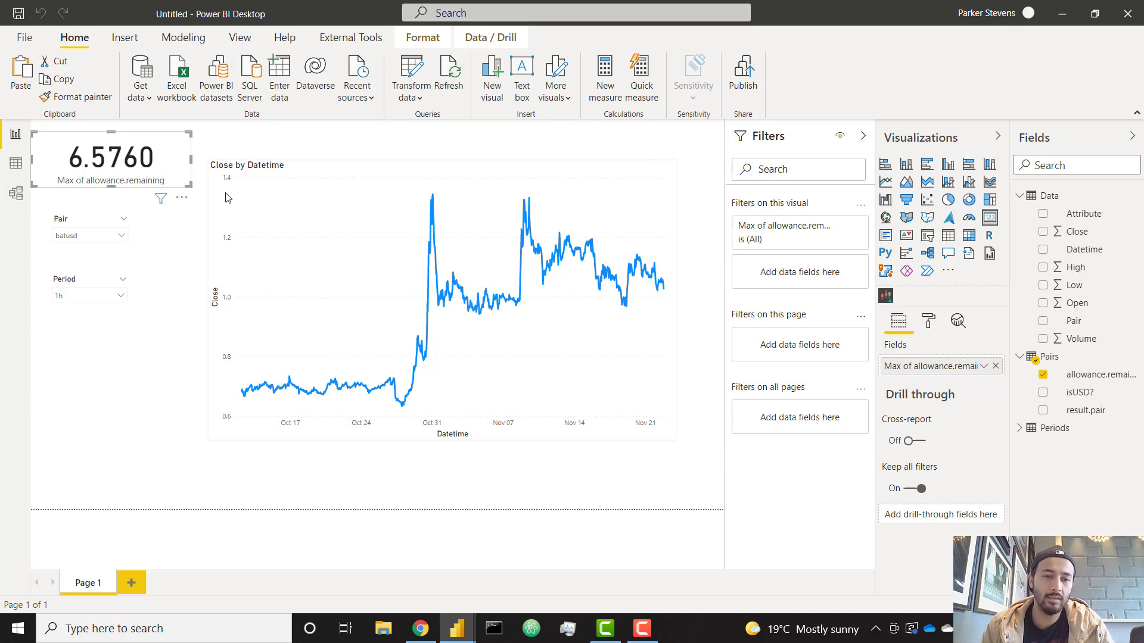
left_click(121, 235)
left_click(121, 236)
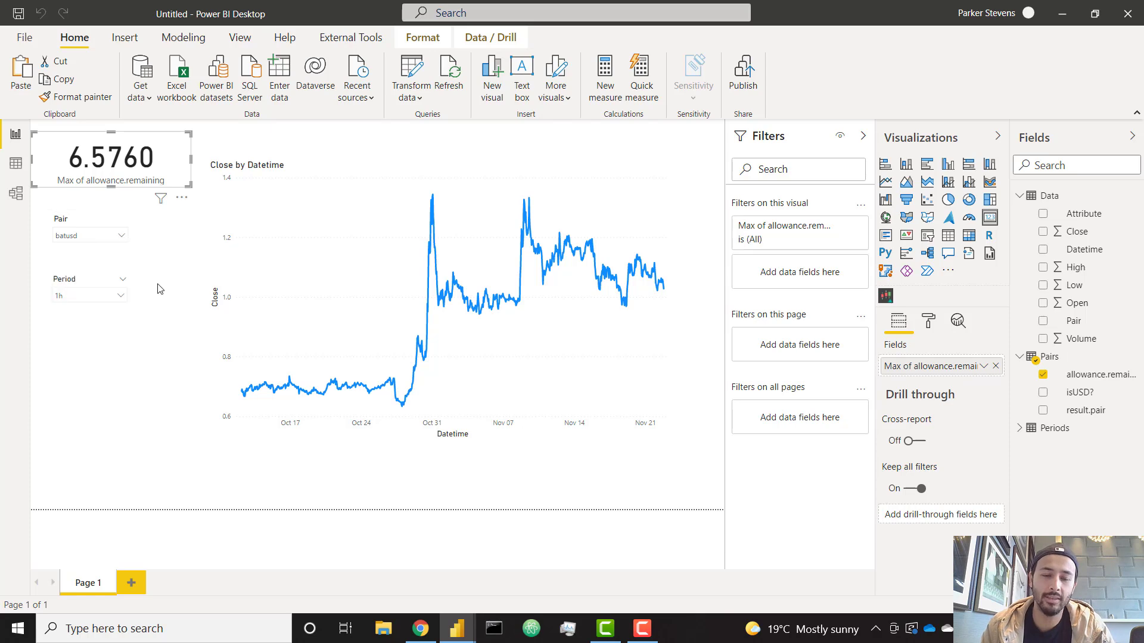
Switch to Chrome and load the Cryptowatch home page at cryptowat.ch in the new tab
left_click(420, 629)
left_click(557, 13)
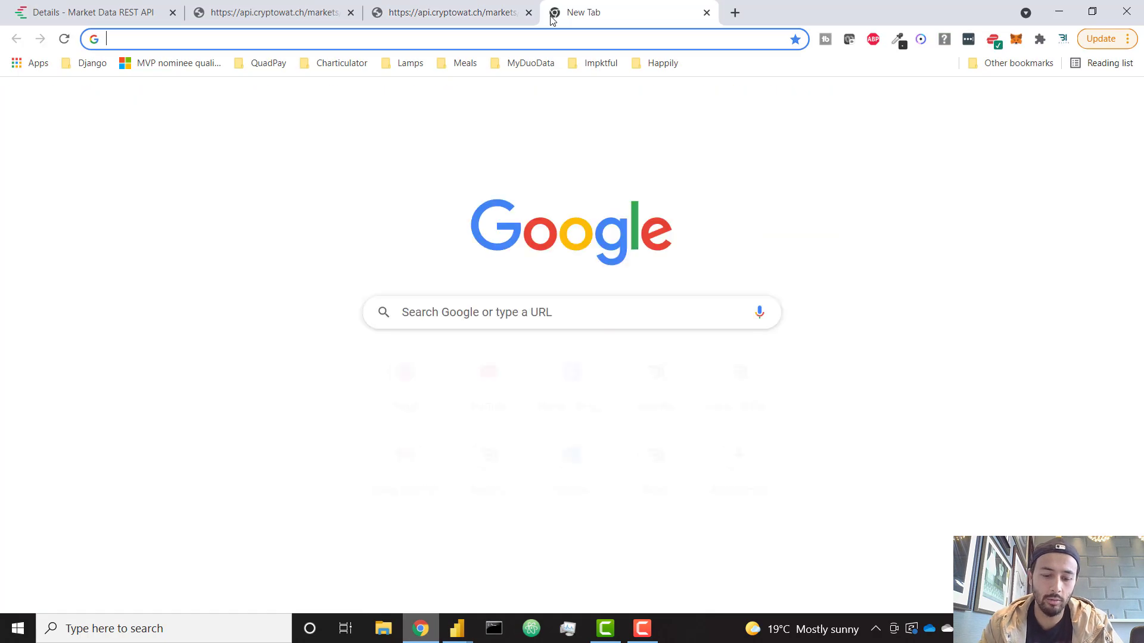
type("cry")
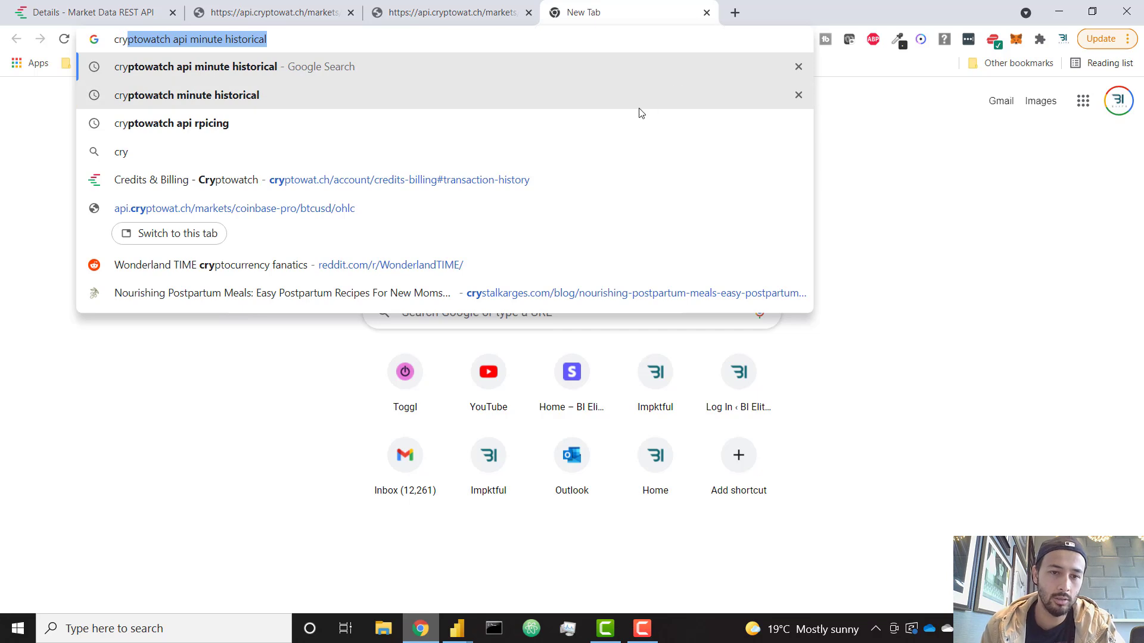
left_click(578, 180)
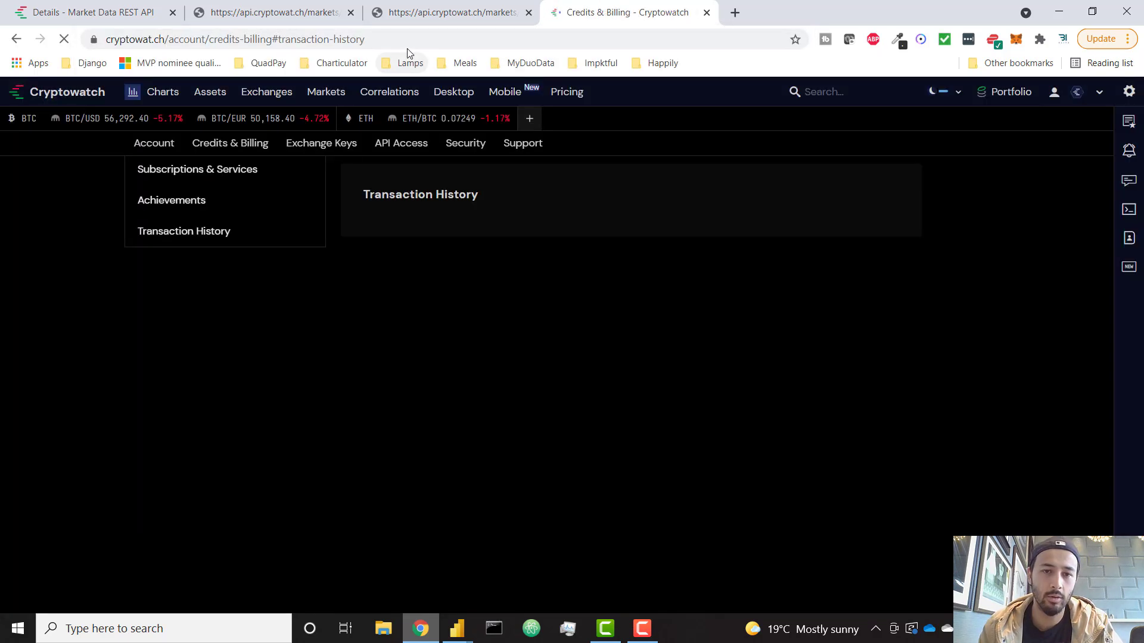
left_click(394, 42)
left_click_drag(394, 42, 201, 54)
key("BackSpace")
key("Return")
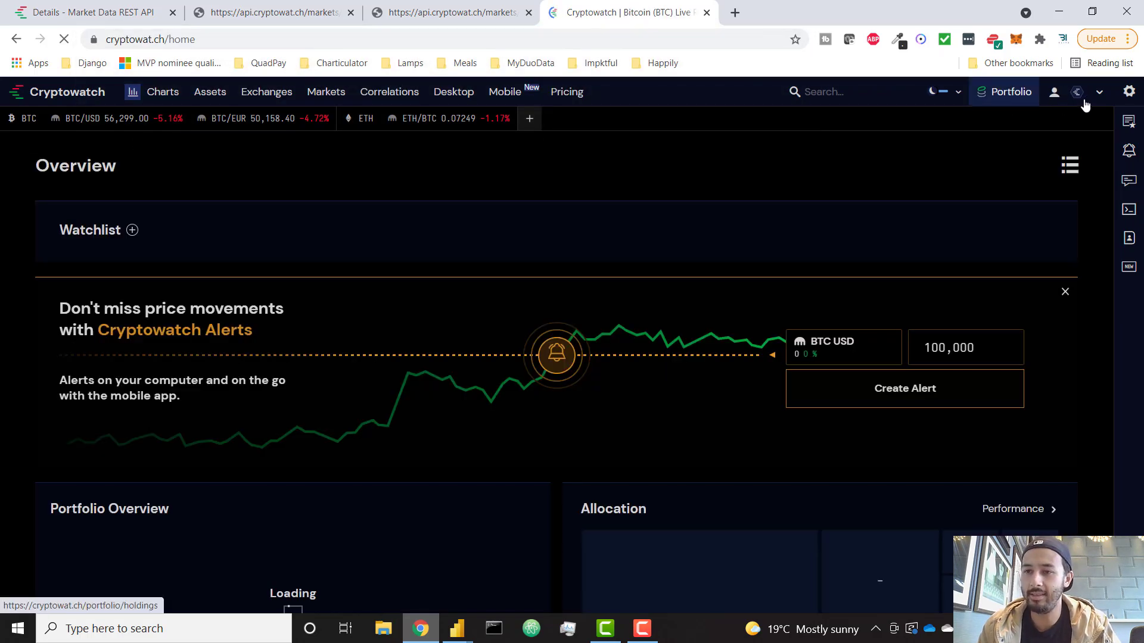
Open the Cryptowatch account's Credits & Billing page and examine the remaining credits balance
left_click(1091, 101)
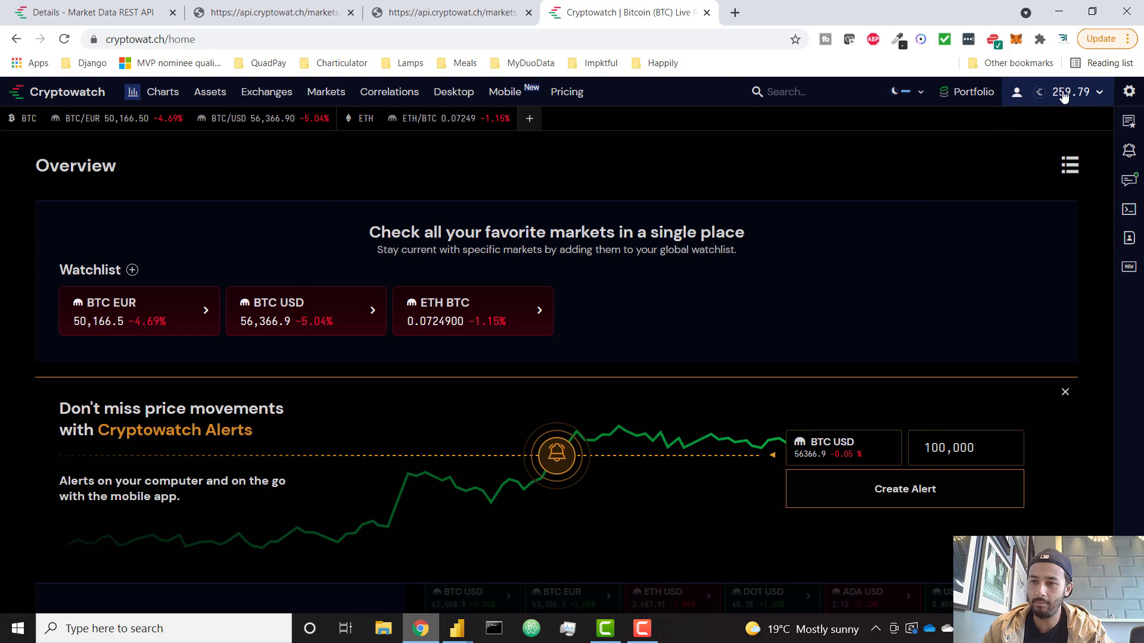
left_click(1072, 103)
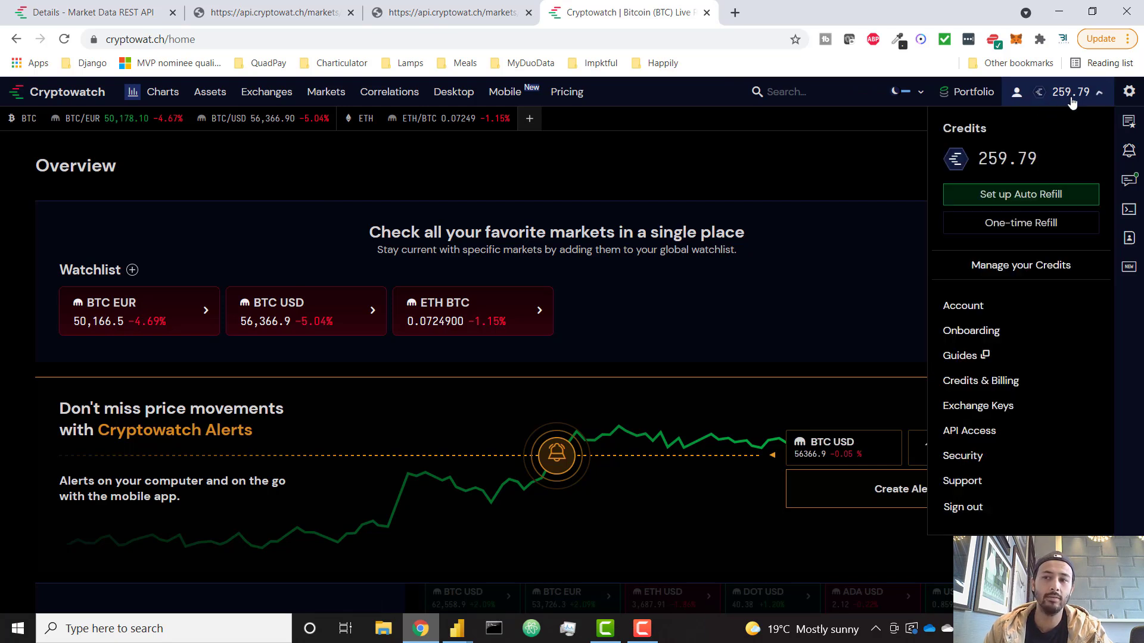
left_click(977, 386)
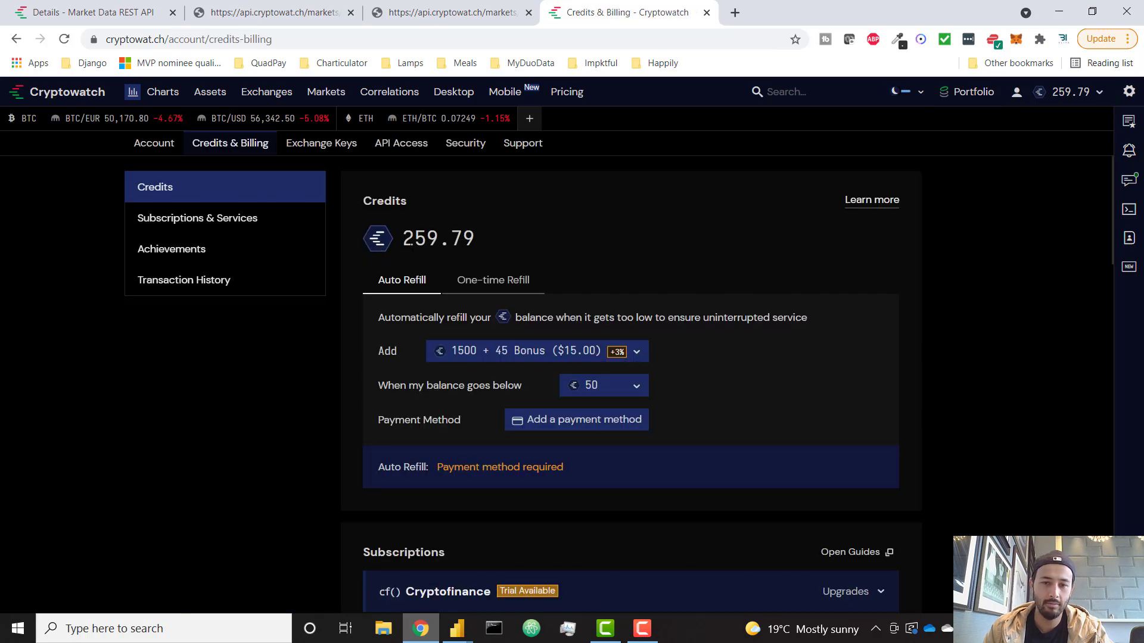
left_click_drag(412, 242, 474, 242)
left_click(471, 242)
left_click_drag(401, 243, 411, 242)
left_click(408, 242)
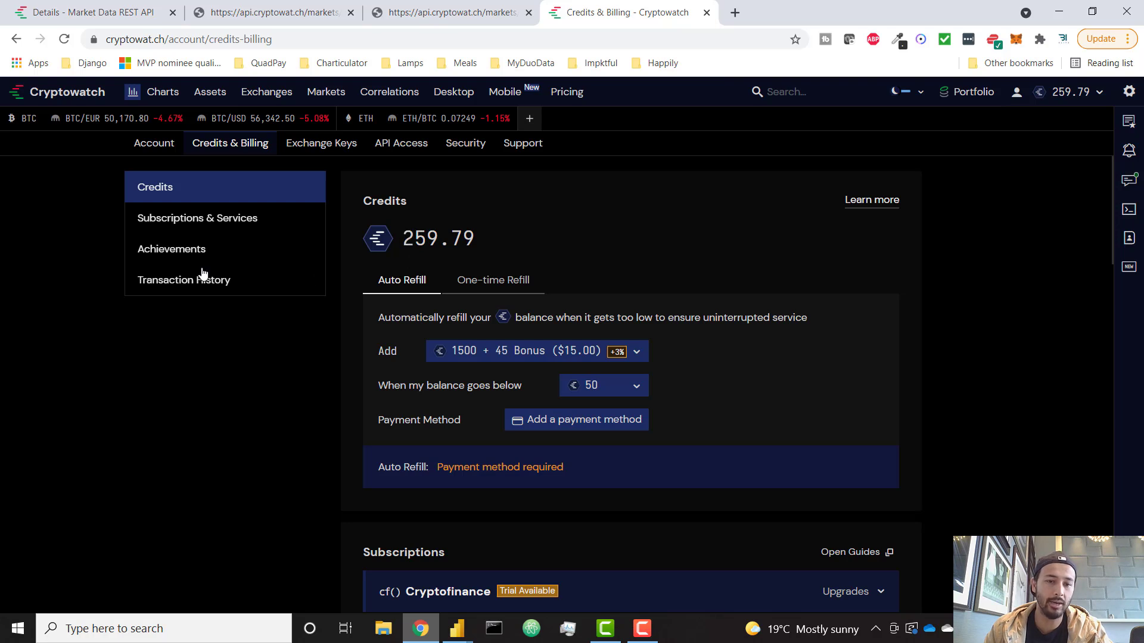
Review the account's Transaction History for REST API charges, return to Credits, and switch to the Historical Crypto Data report in Power BI Desktop
left_click(202, 288)
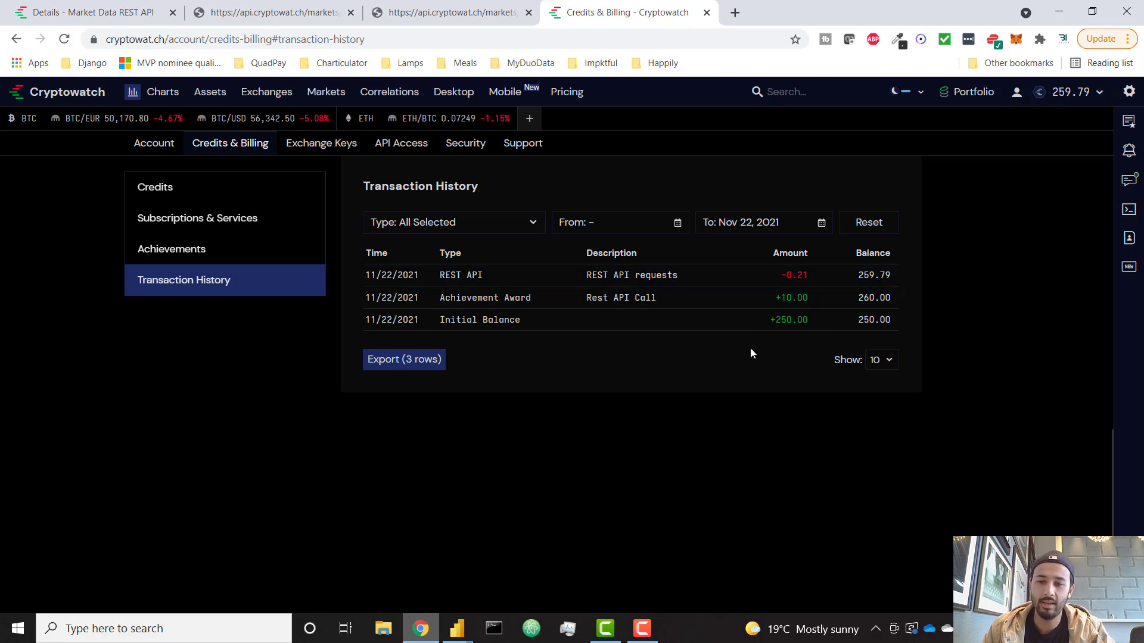
key("alt+Left")
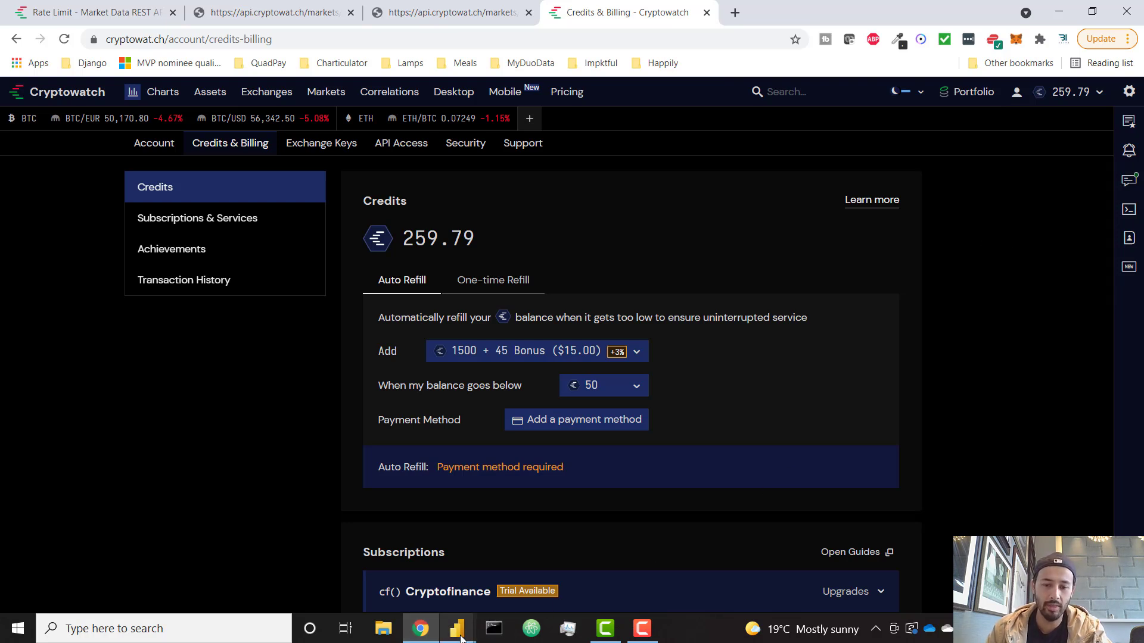
mouse_move(457, 629)
left_click(377, 569)
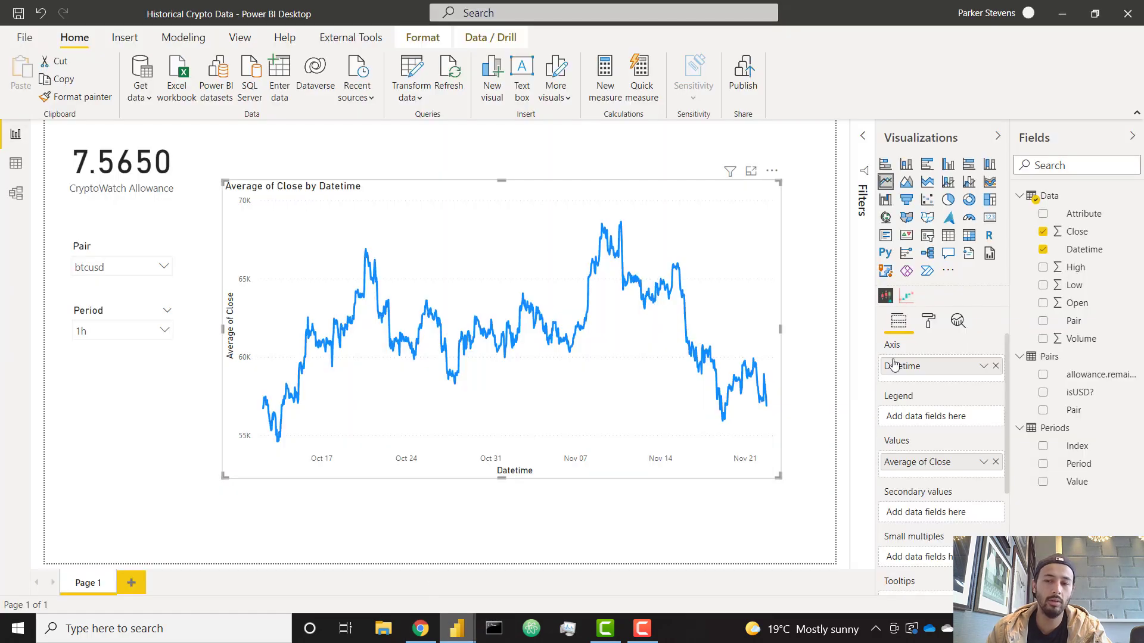